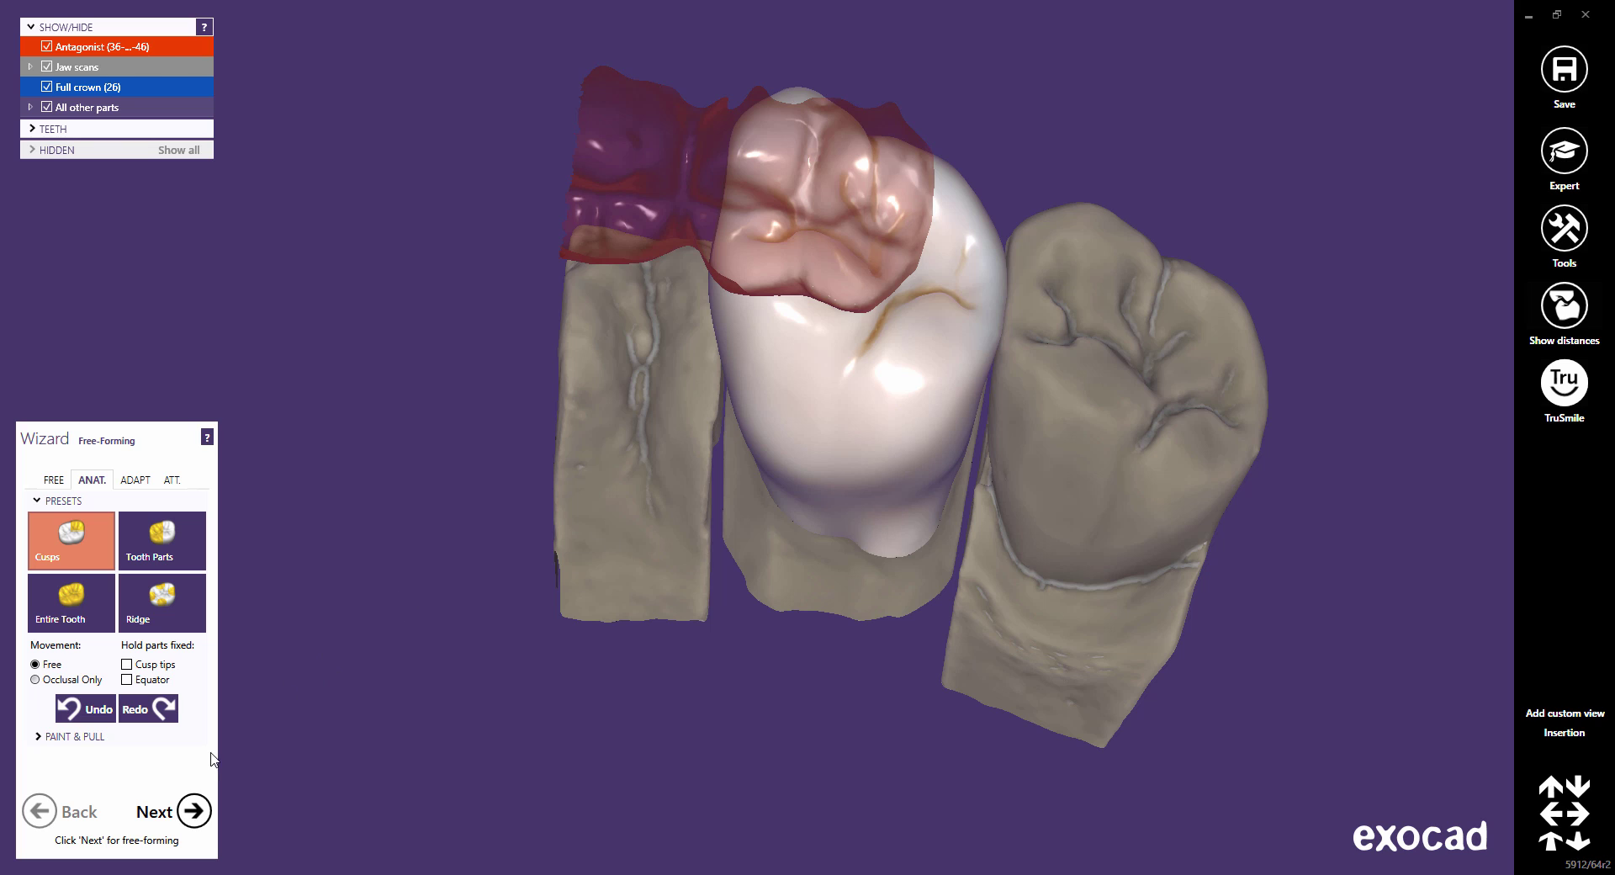
# Step: Set tooth 26's insertion axis from a straight-down occlusal view, giving a 3.0° axis
pyautogui.click(193, 812)
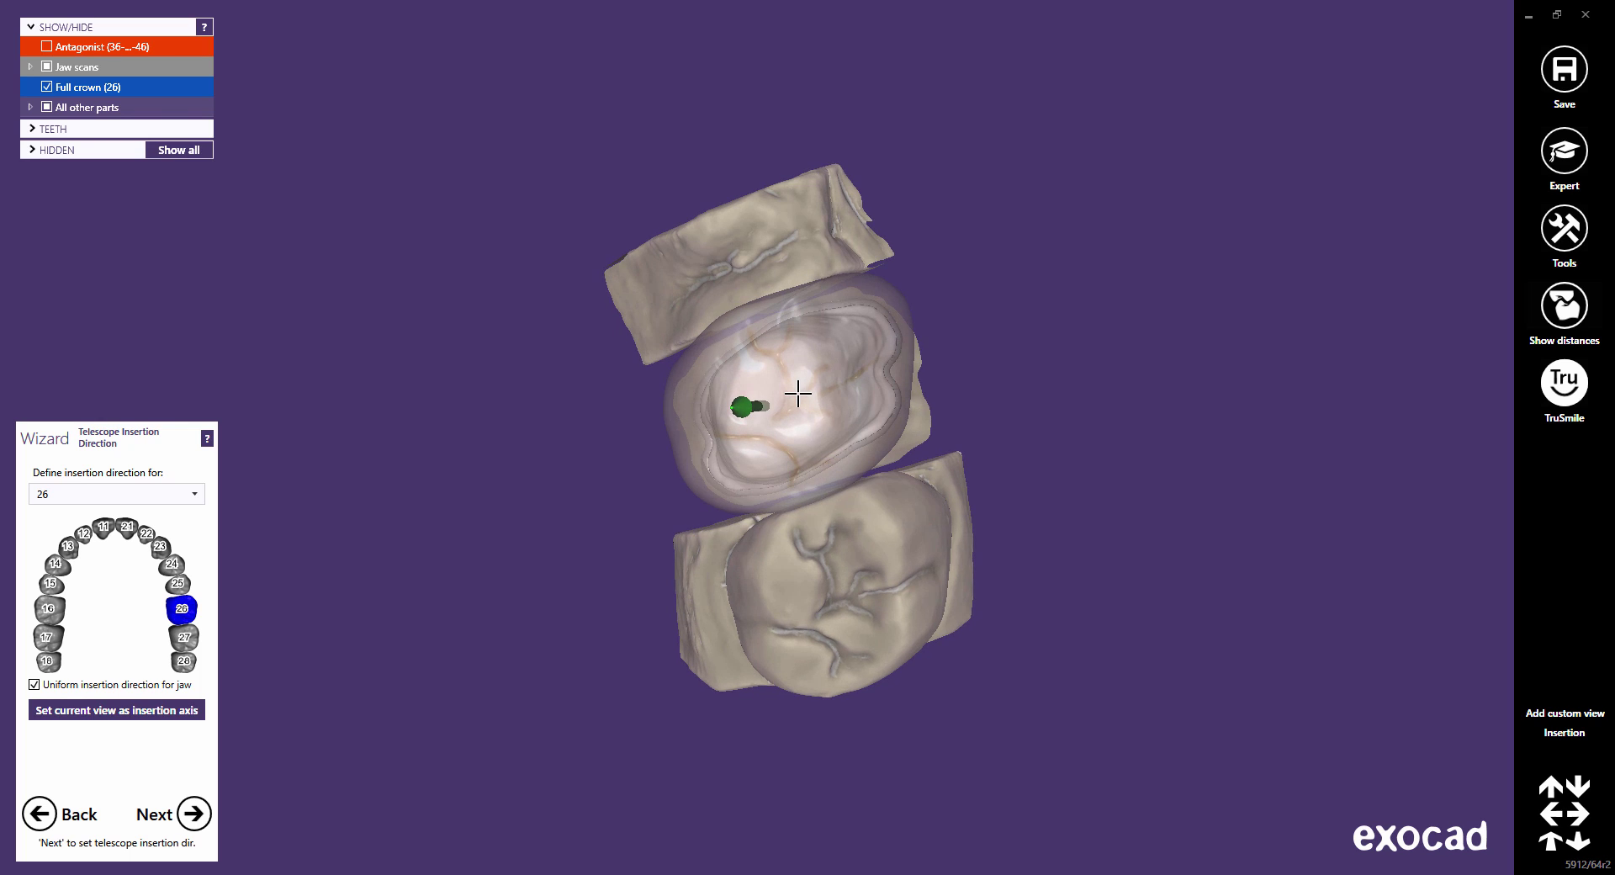
pyautogui.click(1562, 732)
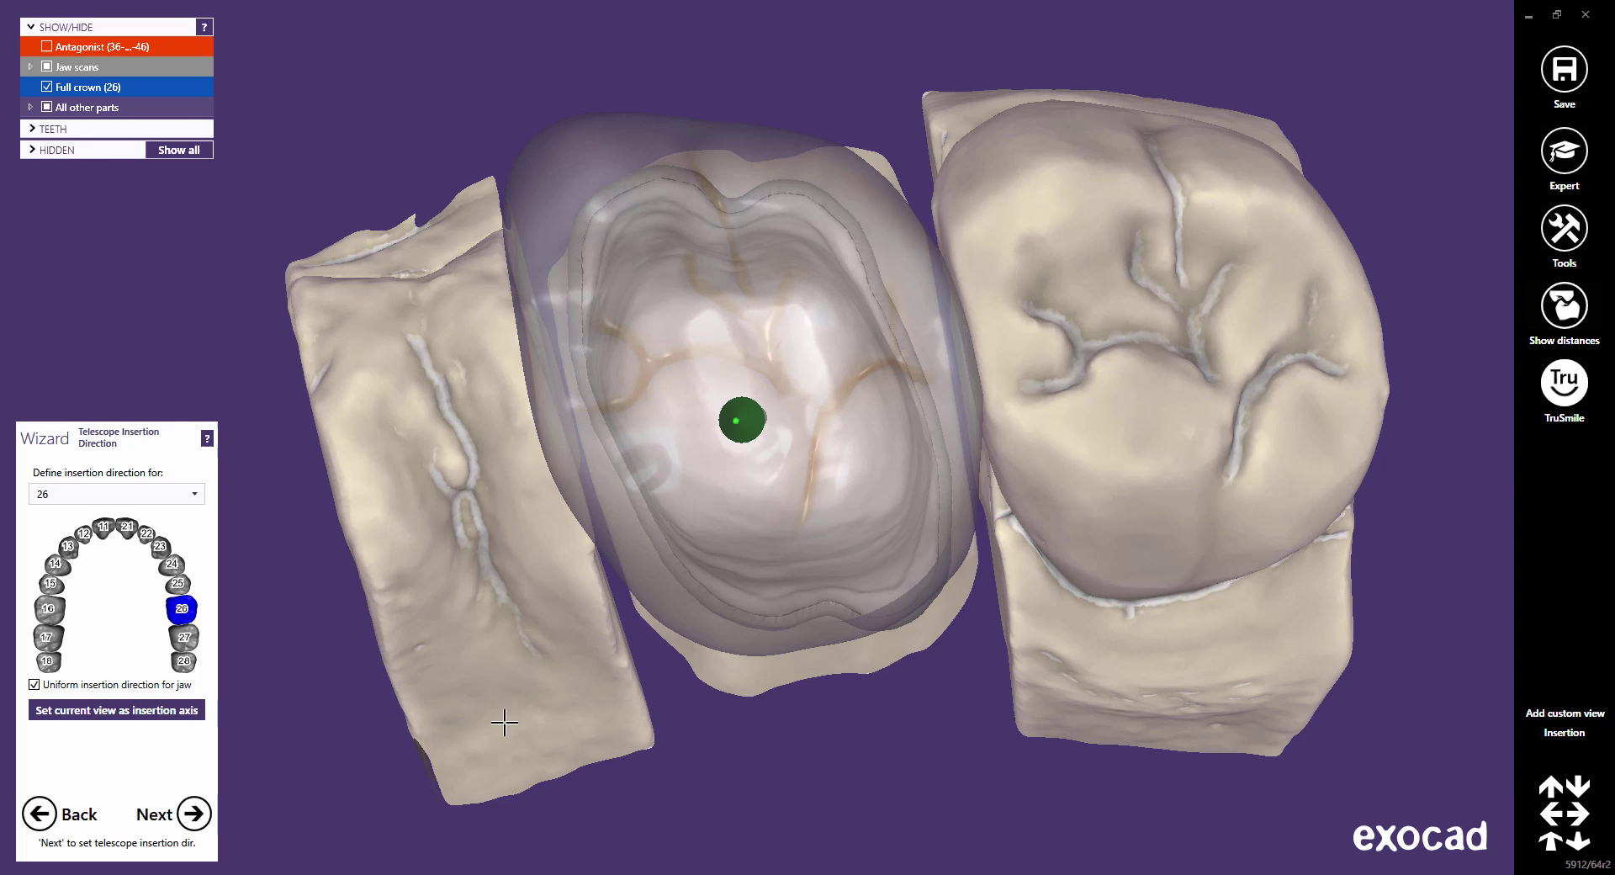
pyautogui.click(135, 711)
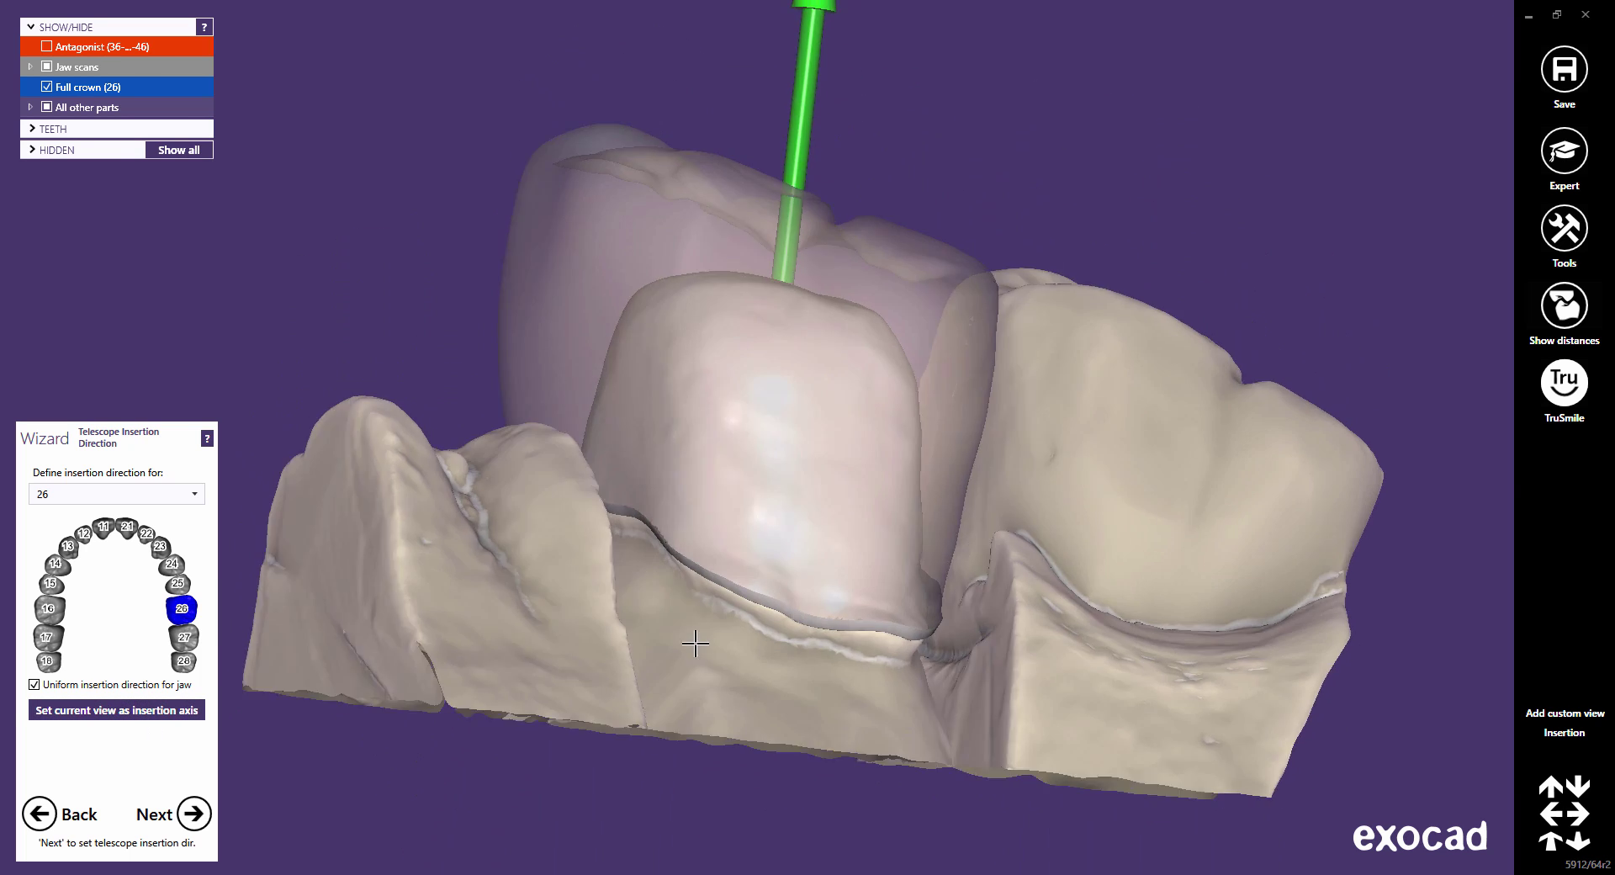
pyautogui.moveTo(695, 643); pyautogui.dragTo(704, 640, button='right')
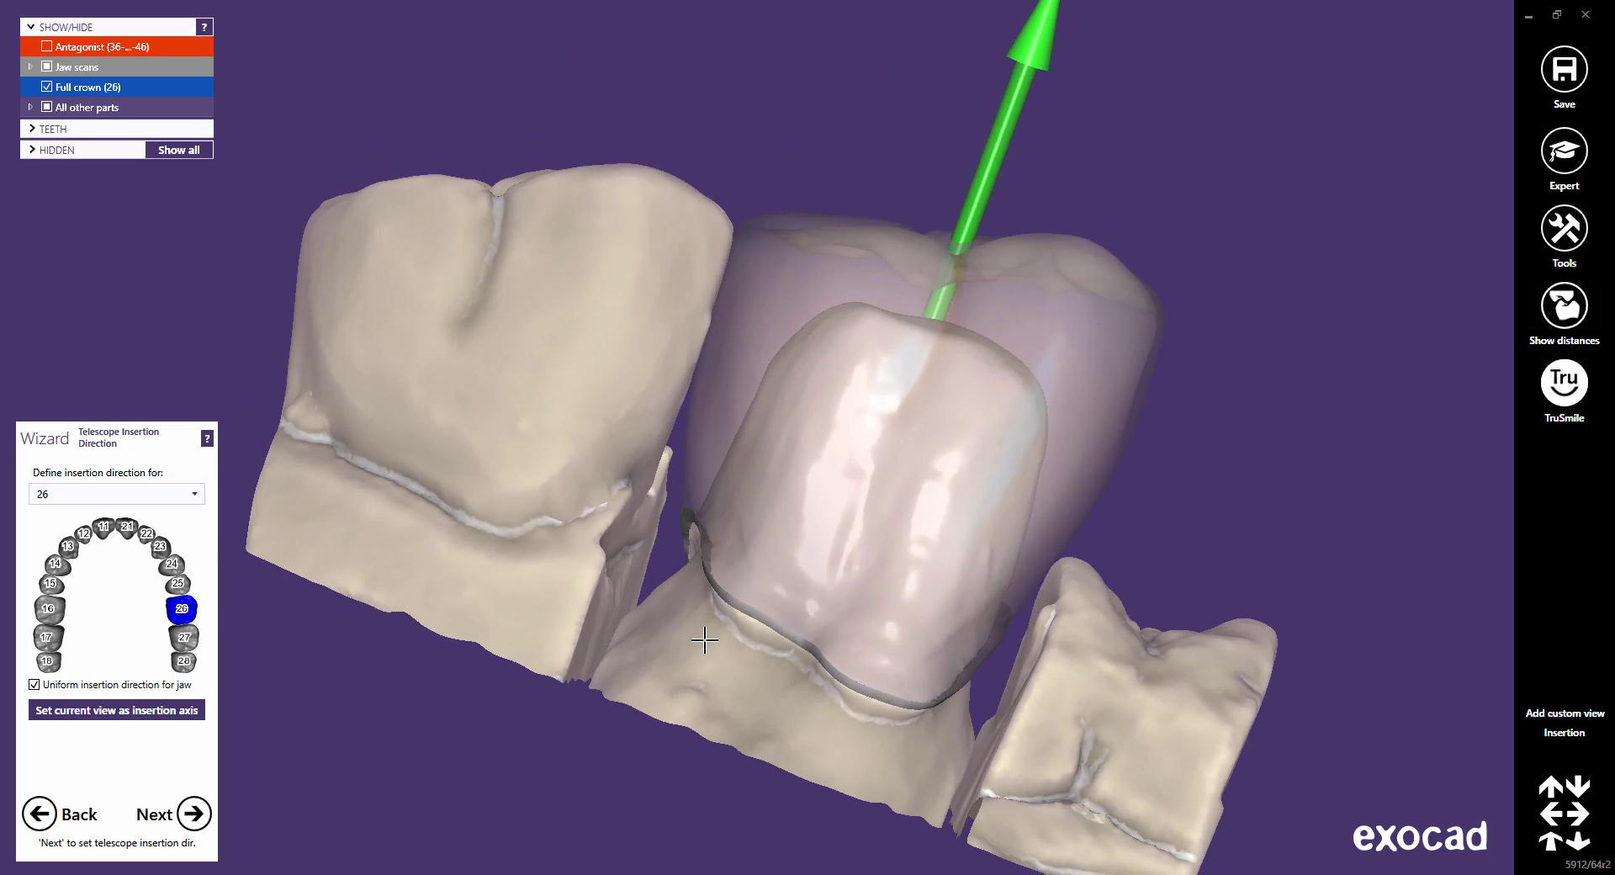
pyautogui.scroll(-3, 807, 588)
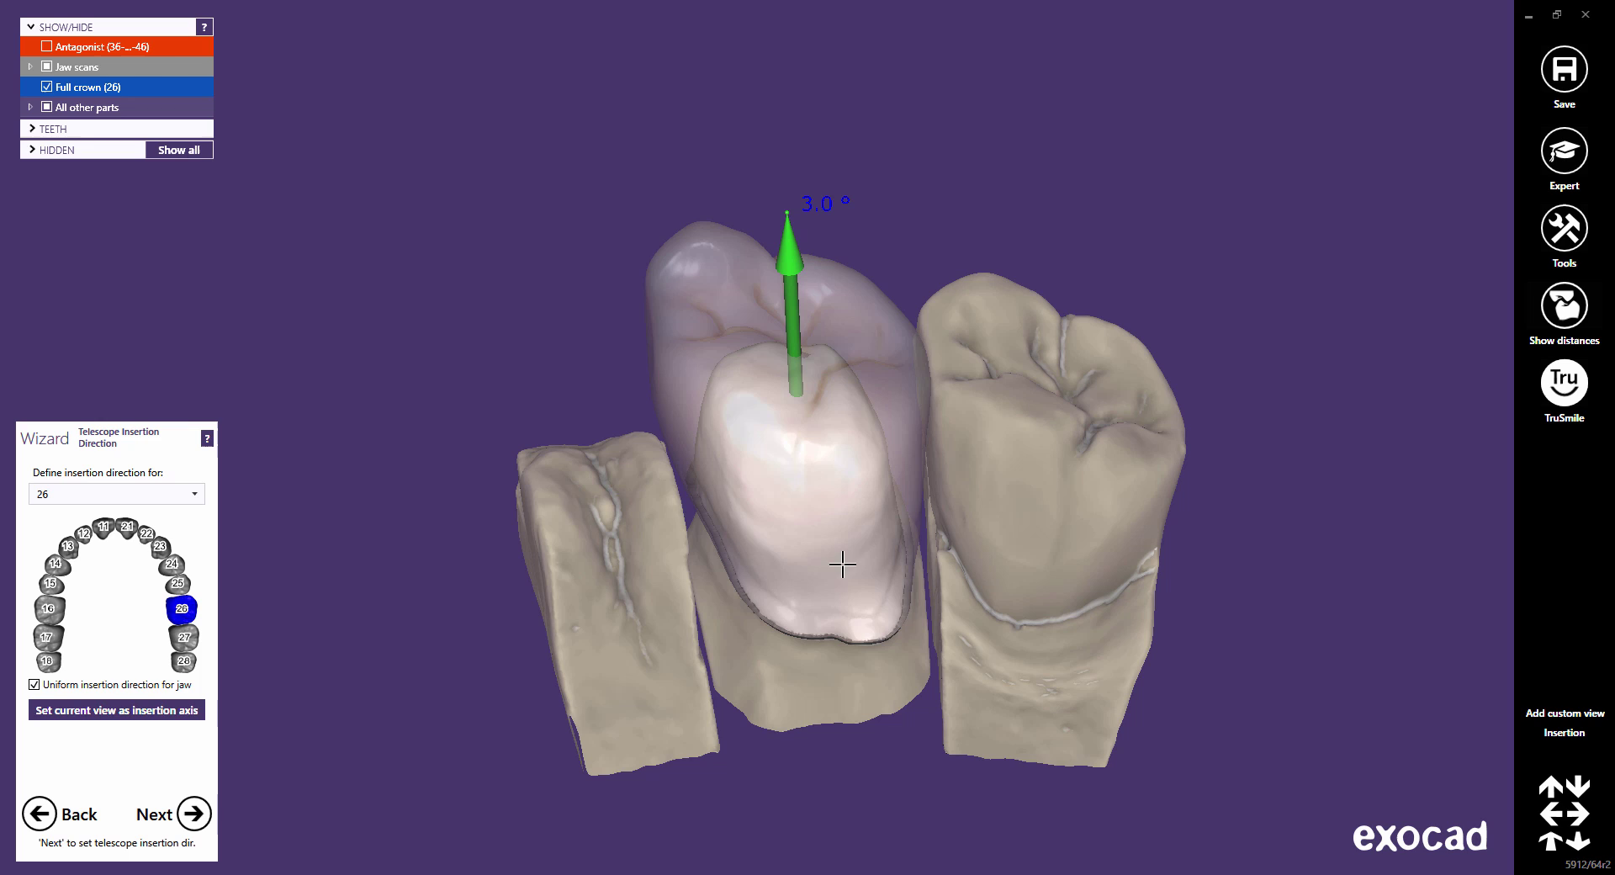
# Step: Generate the tooth 26 primary telescope at 0° wall angle and hide the antagonist for a buccal view
pyautogui.click(195, 814)
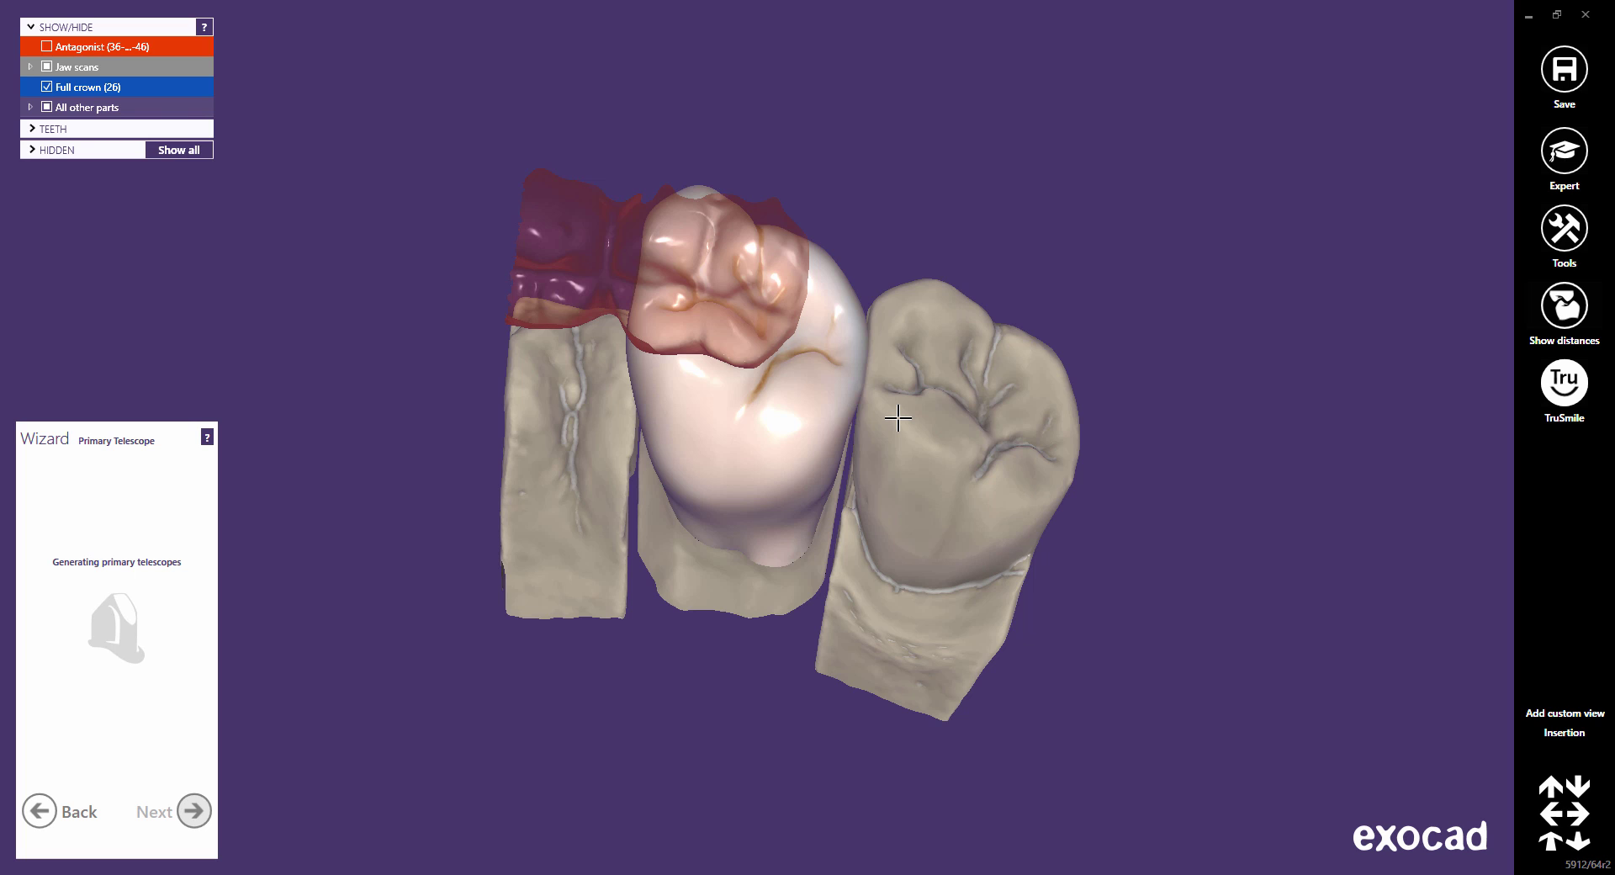
pyautogui.click(196, 817)
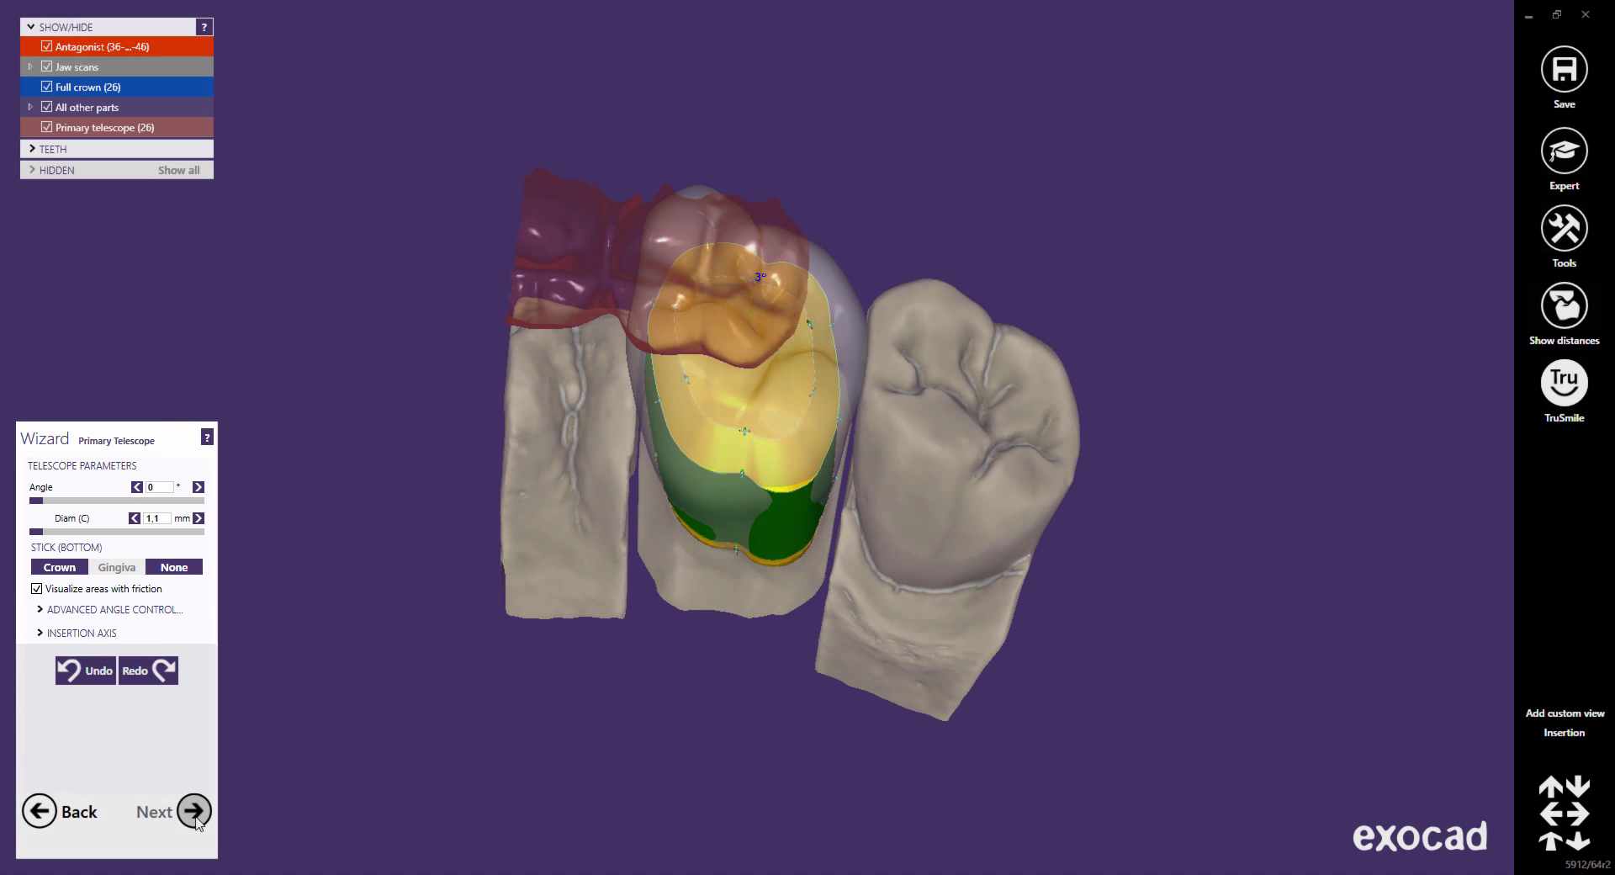
pyautogui.click(46, 47)
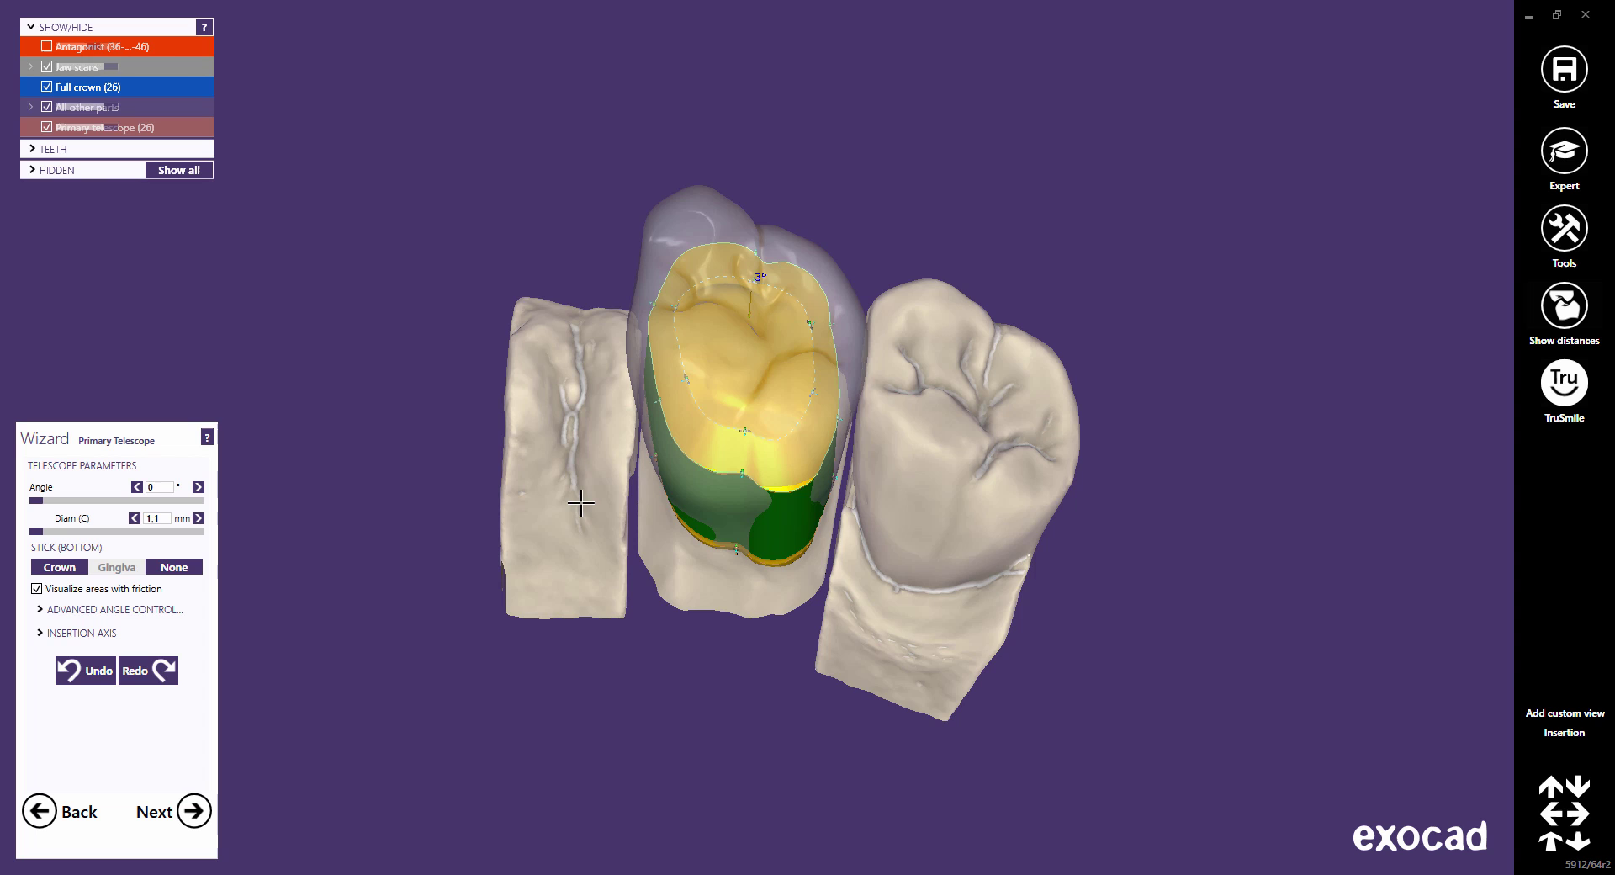
pyautogui.moveTo(752, 584); pyautogui.dragTo(746, 686, button='right')
pyautogui.scroll(3, 732, 577)
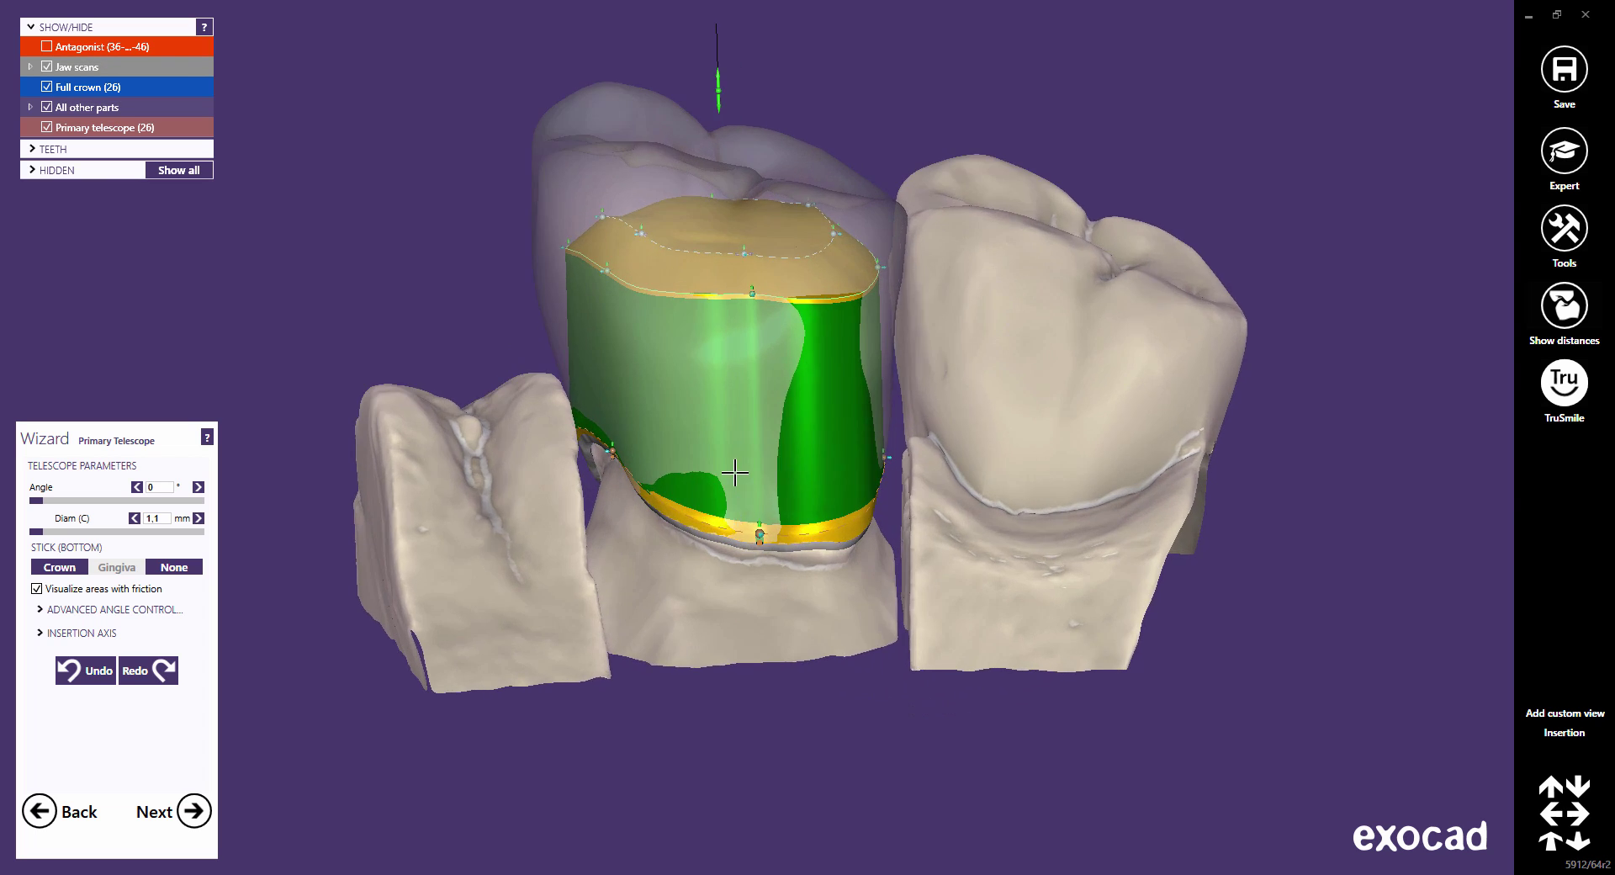
pyautogui.scroll(3, 732, 474)
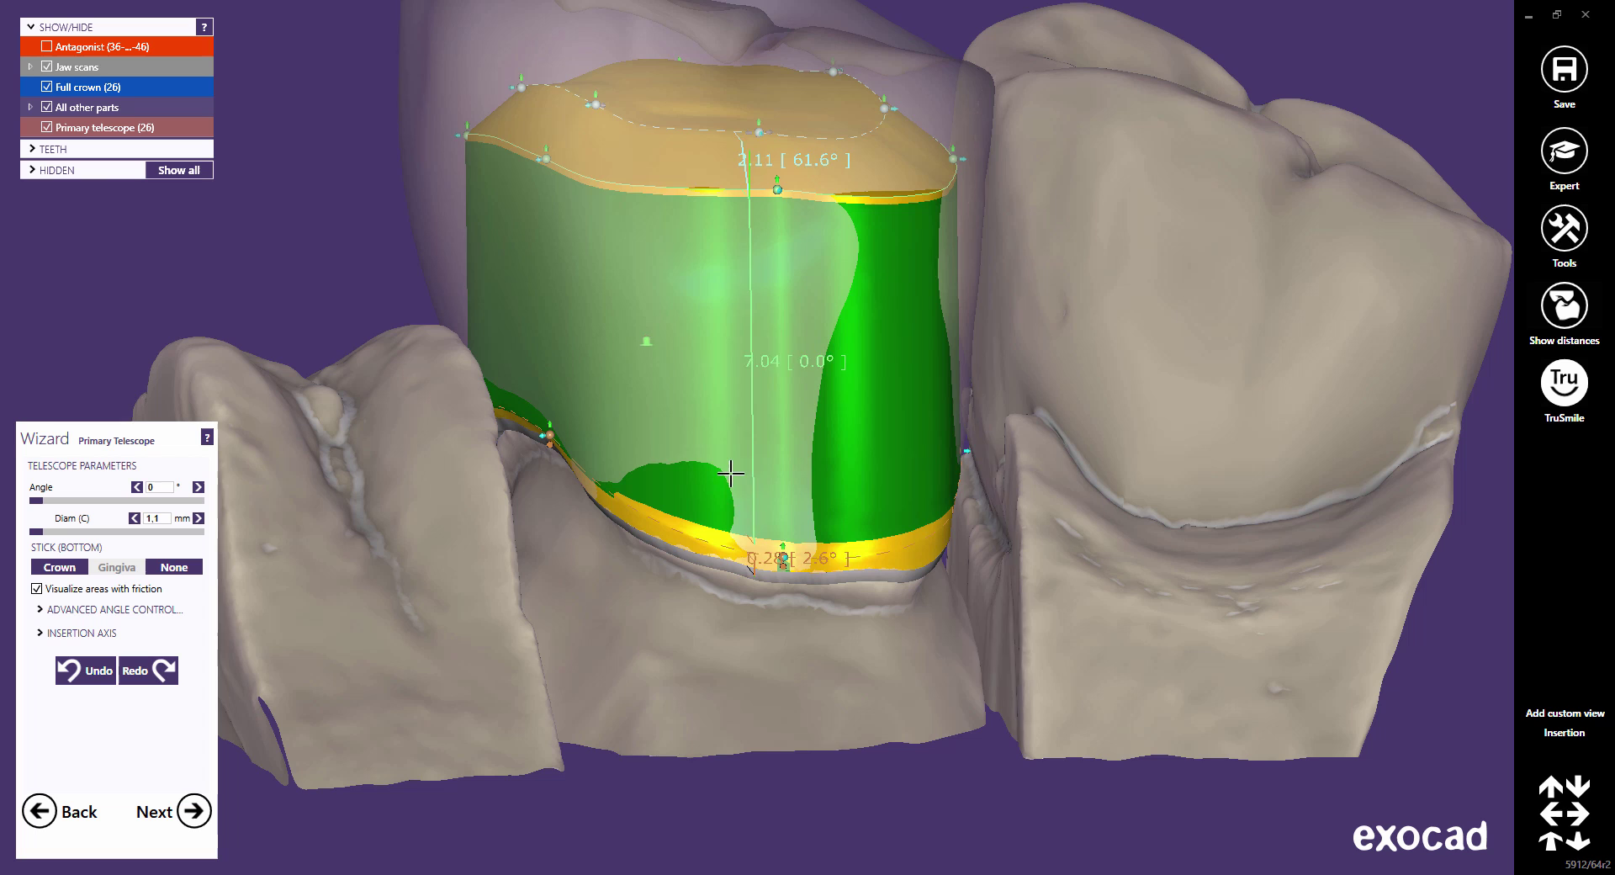
# Step: Raise, widen and tilt the margin band of the tooth 26 telescope
pyautogui.moveTo(780, 557); pyautogui.dragTo(780, 481)
pyautogui.moveTo(779, 481); pyautogui.dragTo(772, 528, button='right')
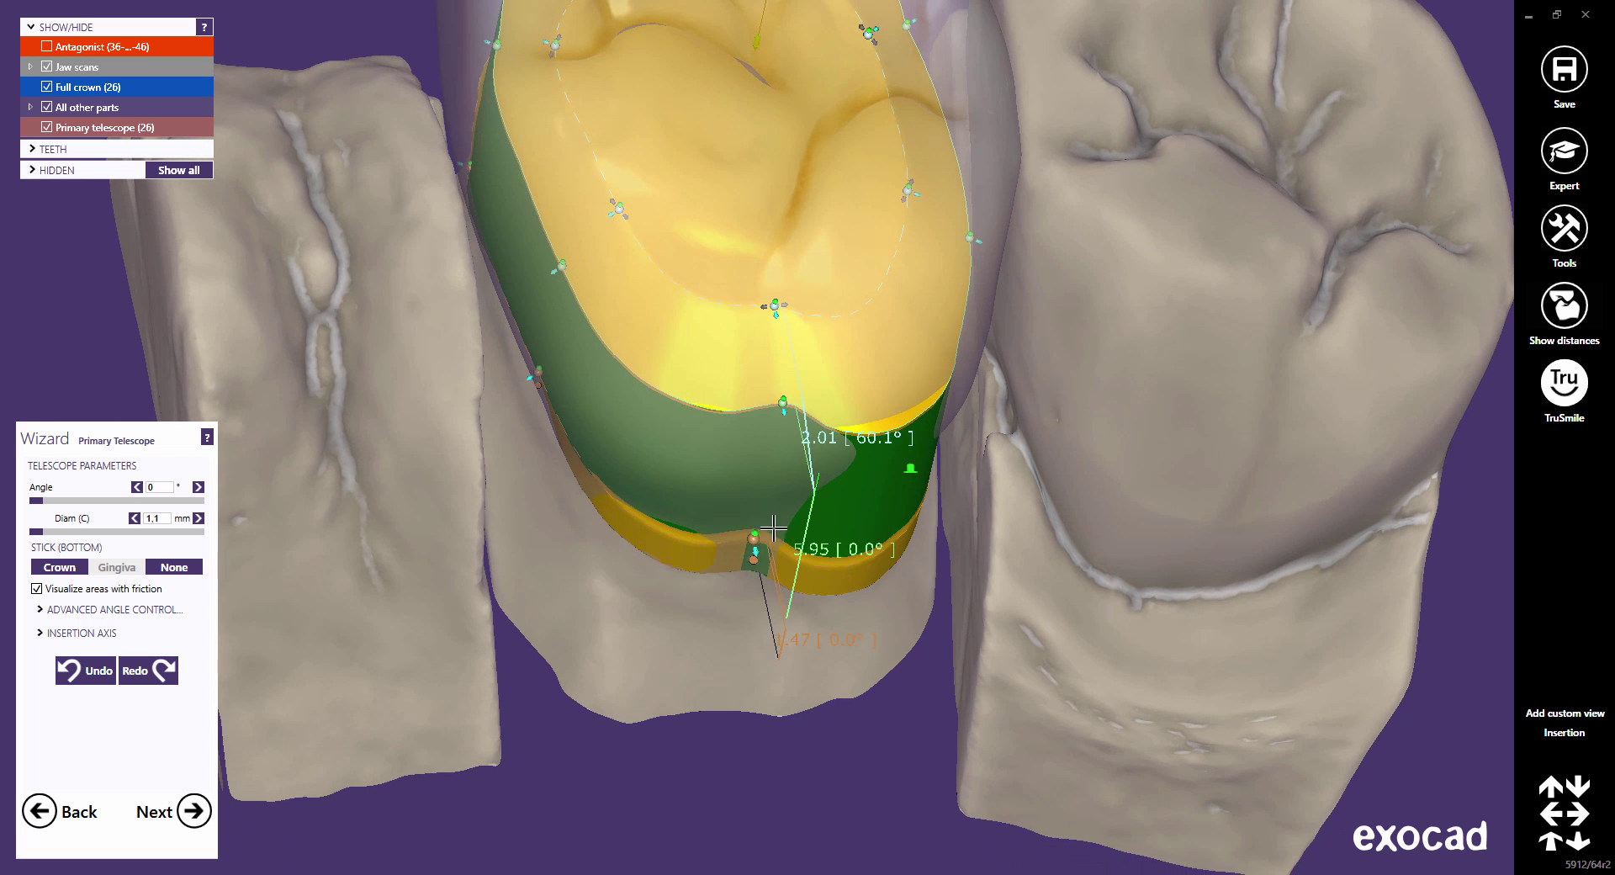
pyautogui.moveTo(772, 528); pyautogui.dragTo(759, 555)
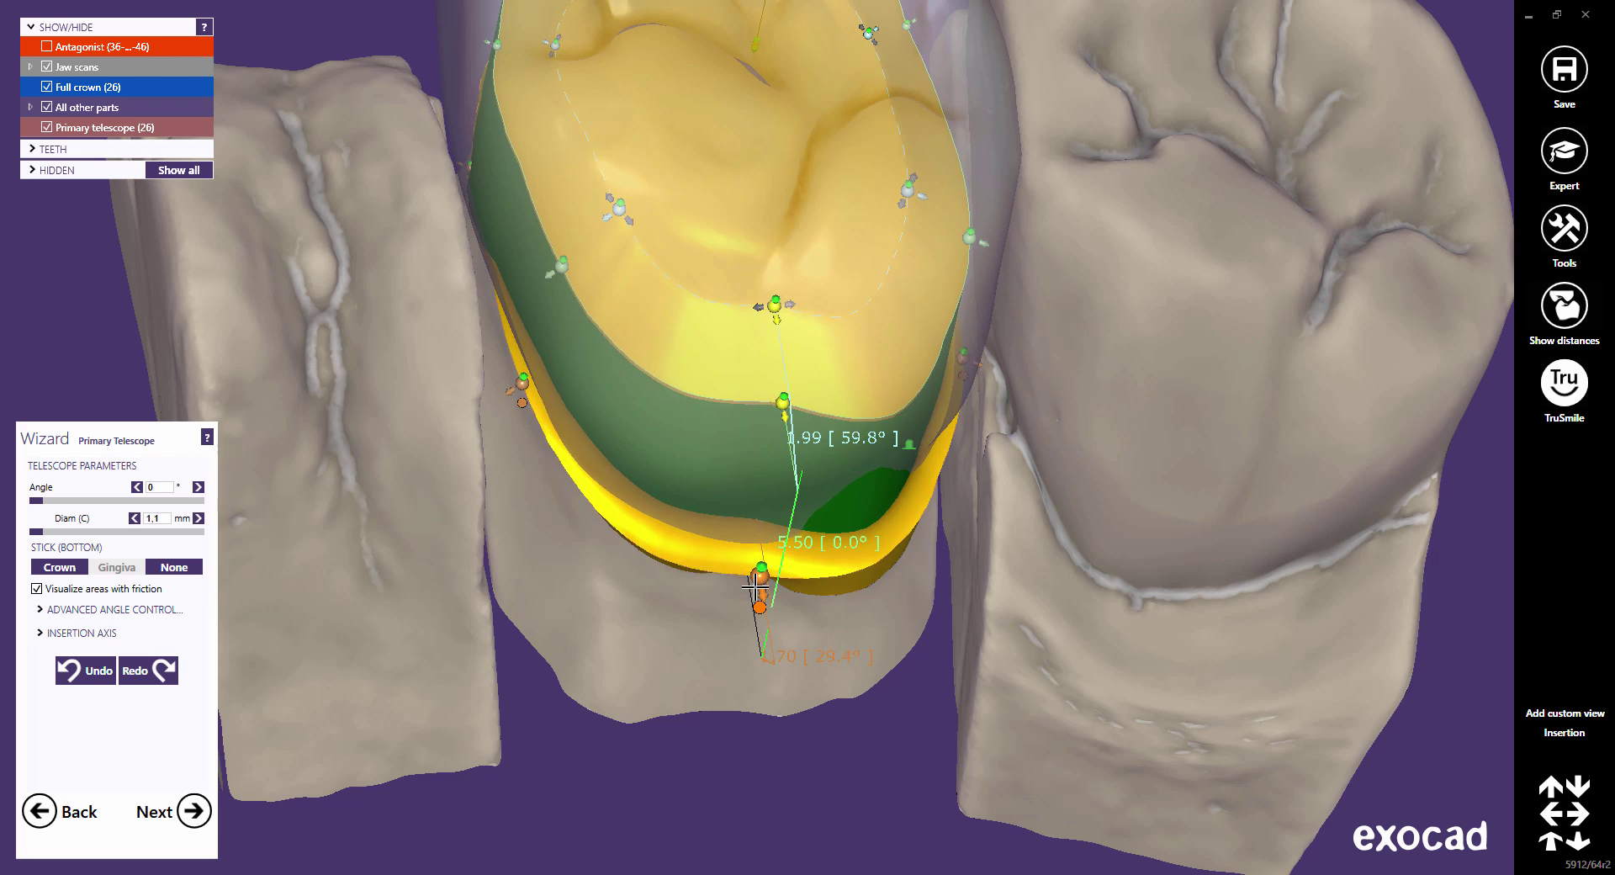
pyautogui.moveTo(538, 353)
pyautogui.mouseDown(button='right')
pyautogui.moveTo(585, 251)
pyautogui.moveTo(133, 80)
pyautogui.mouseUp(button='right')
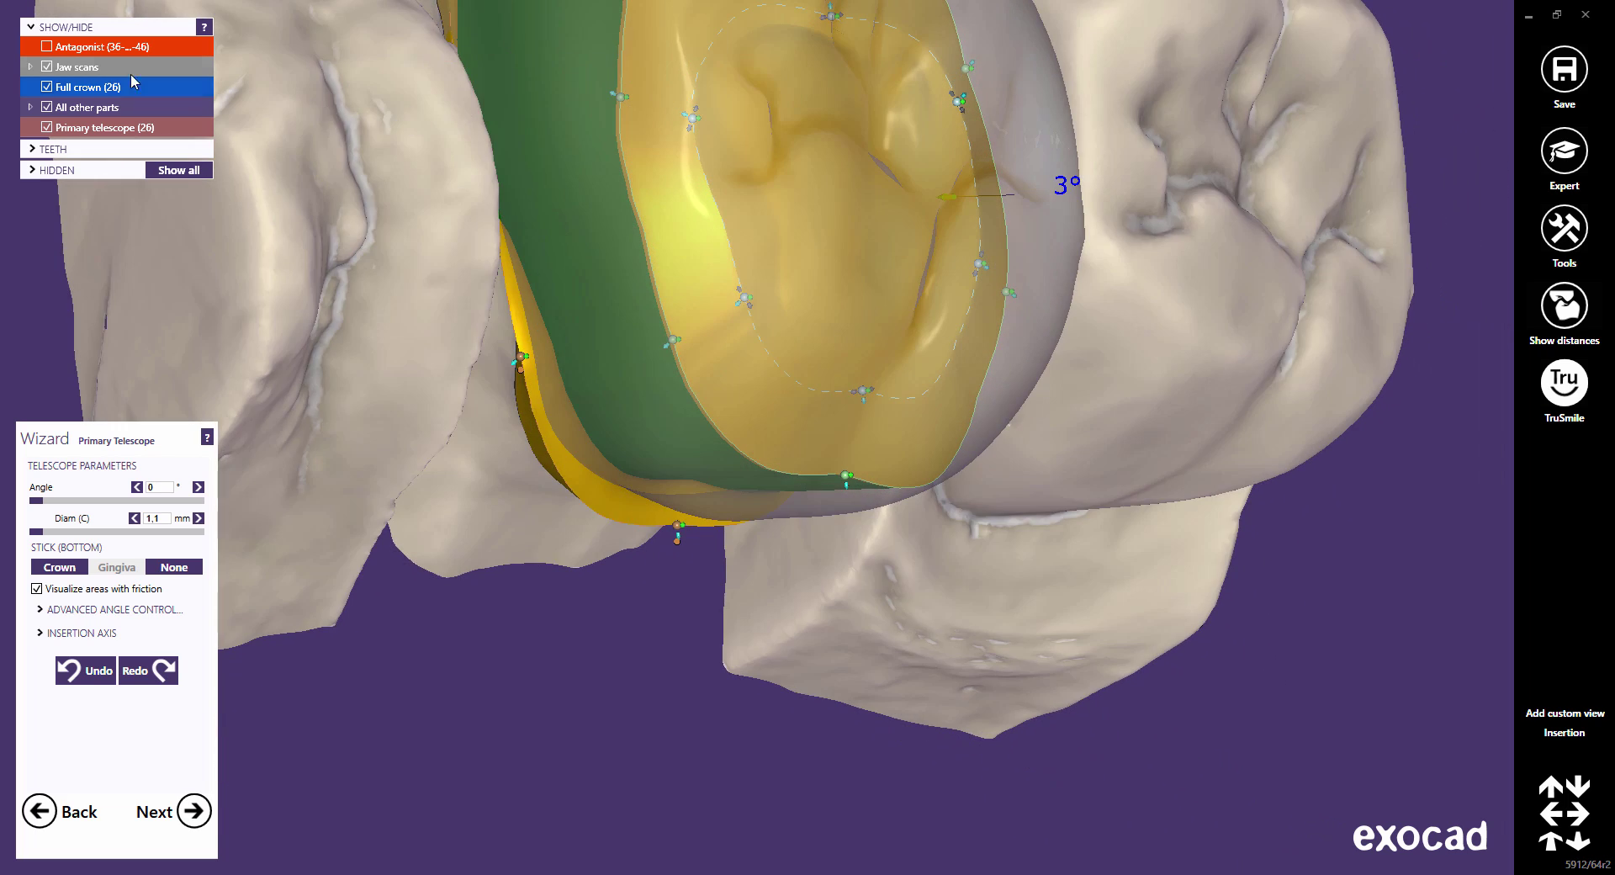
# Step: Hide the jaw scans and reshape the telescope's left and right outer walls
pyautogui.click(46, 69)
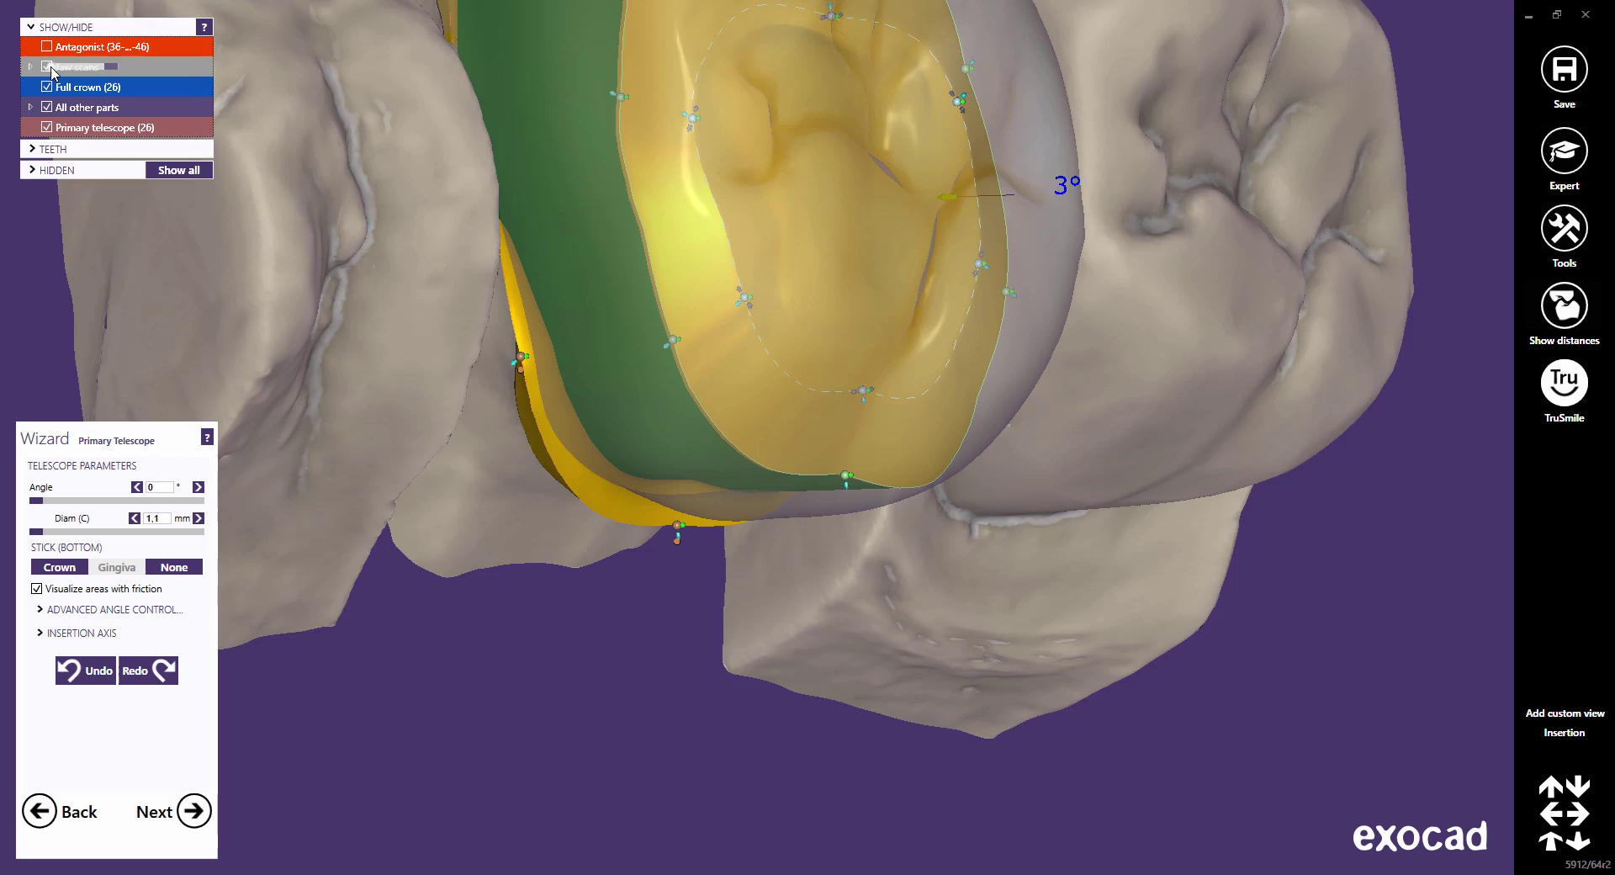
pyautogui.moveTo(52, 71)
pyautogui.mouseDown(button='right')
pyautogui.moveTo(429, 176)
pyautogui.moveTo(558, 143)
pyautogui.mouseUp(button='right')
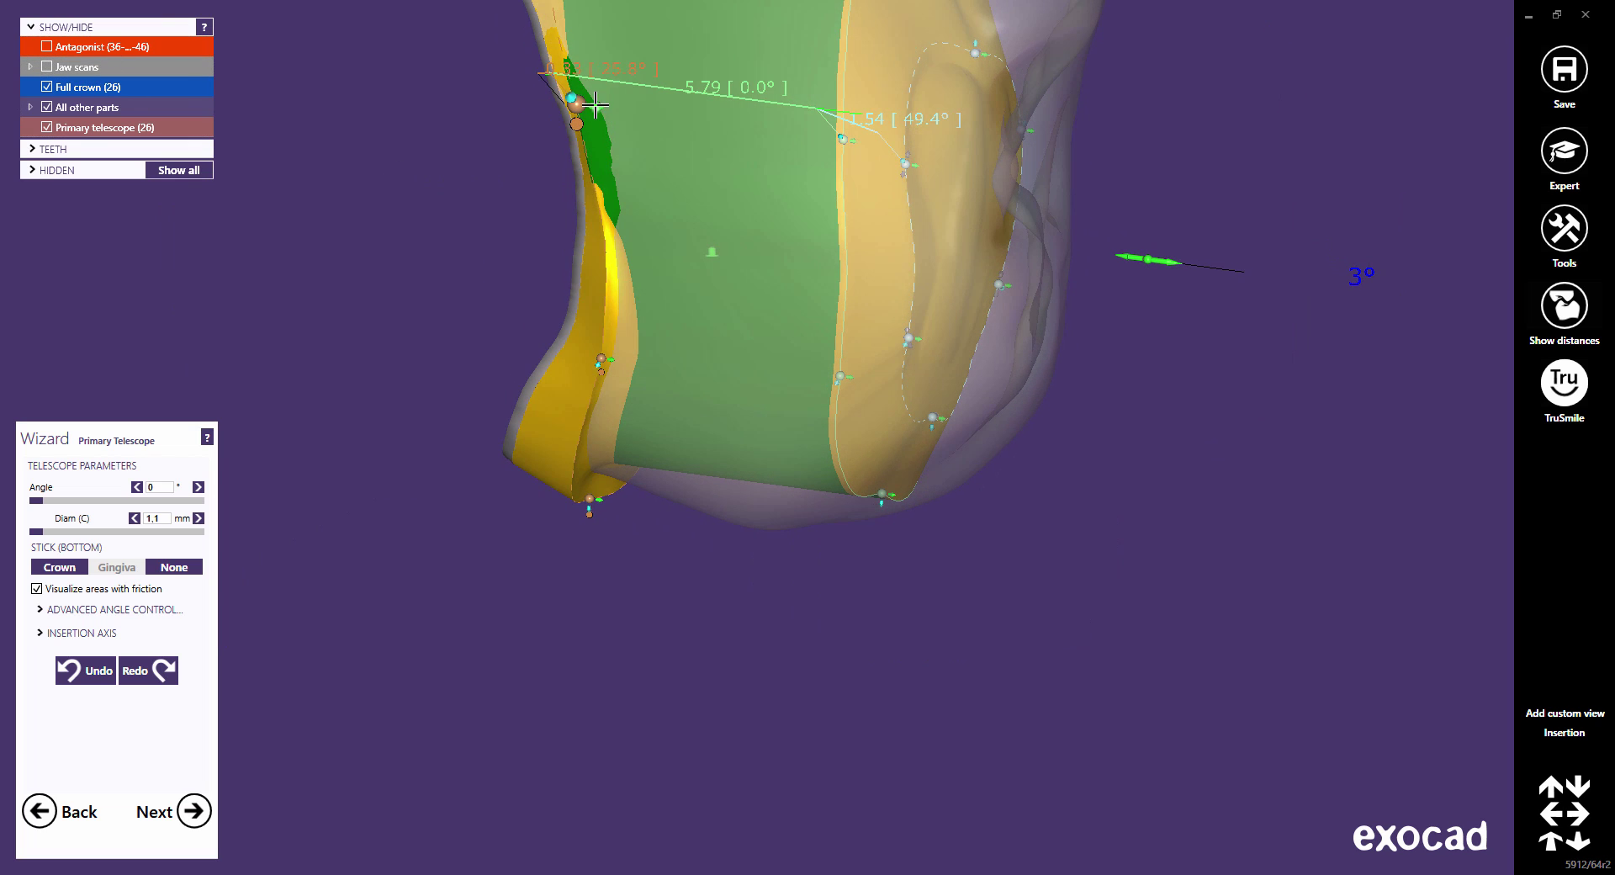
pyautogui.moveTo(685, 155); pyautogui.dragTo(443, 106, button='right')
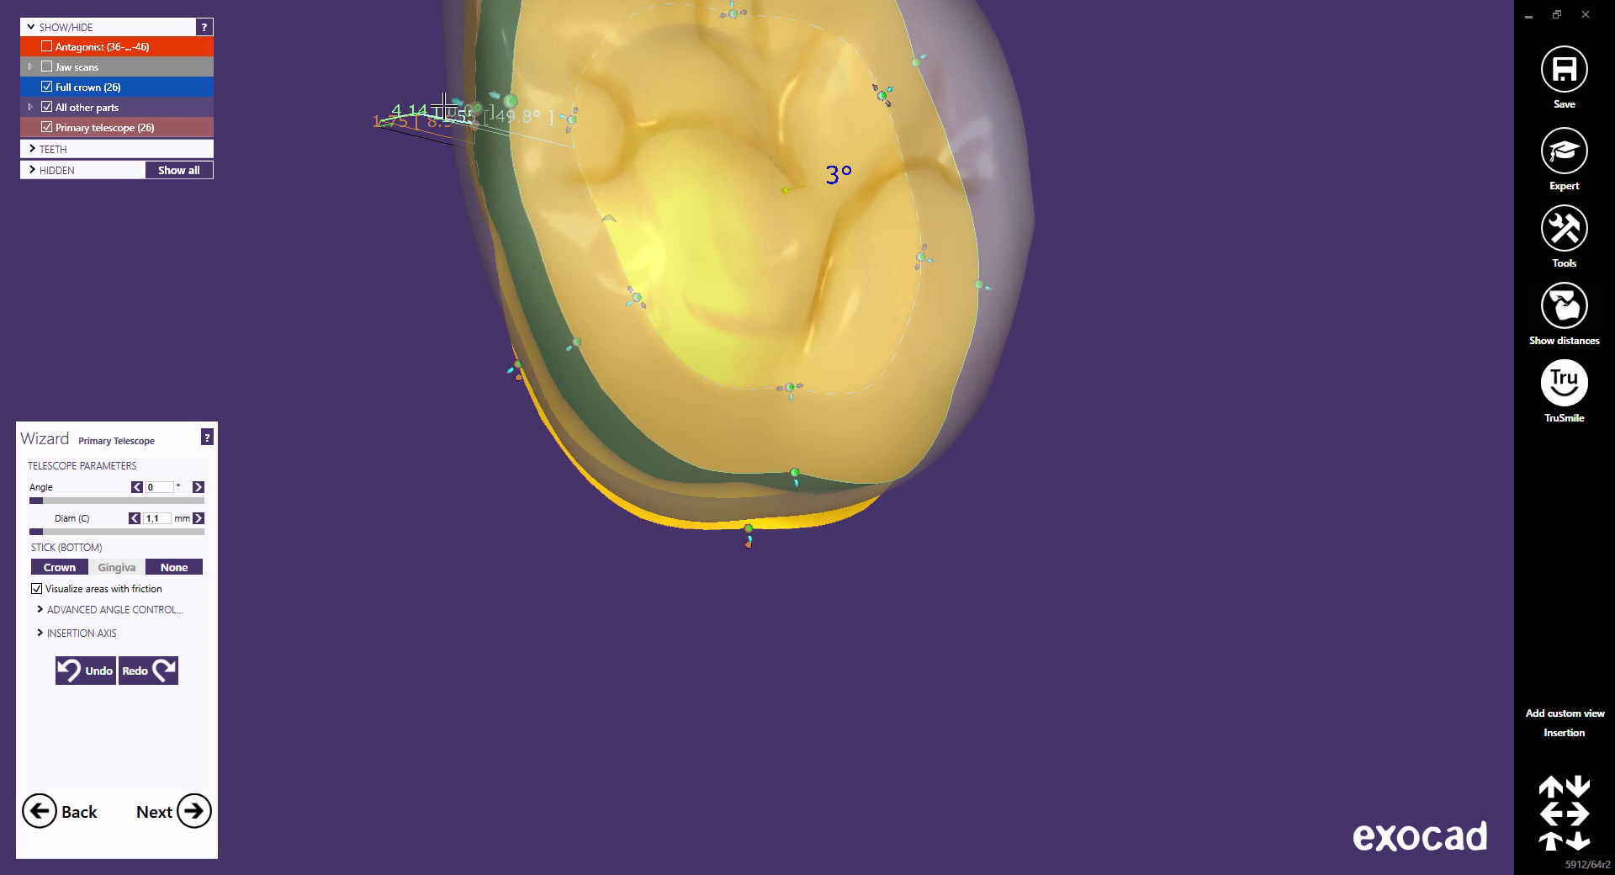
pyautogui.moveTo(443, 107); pyautogui.dragTo(426, 99)
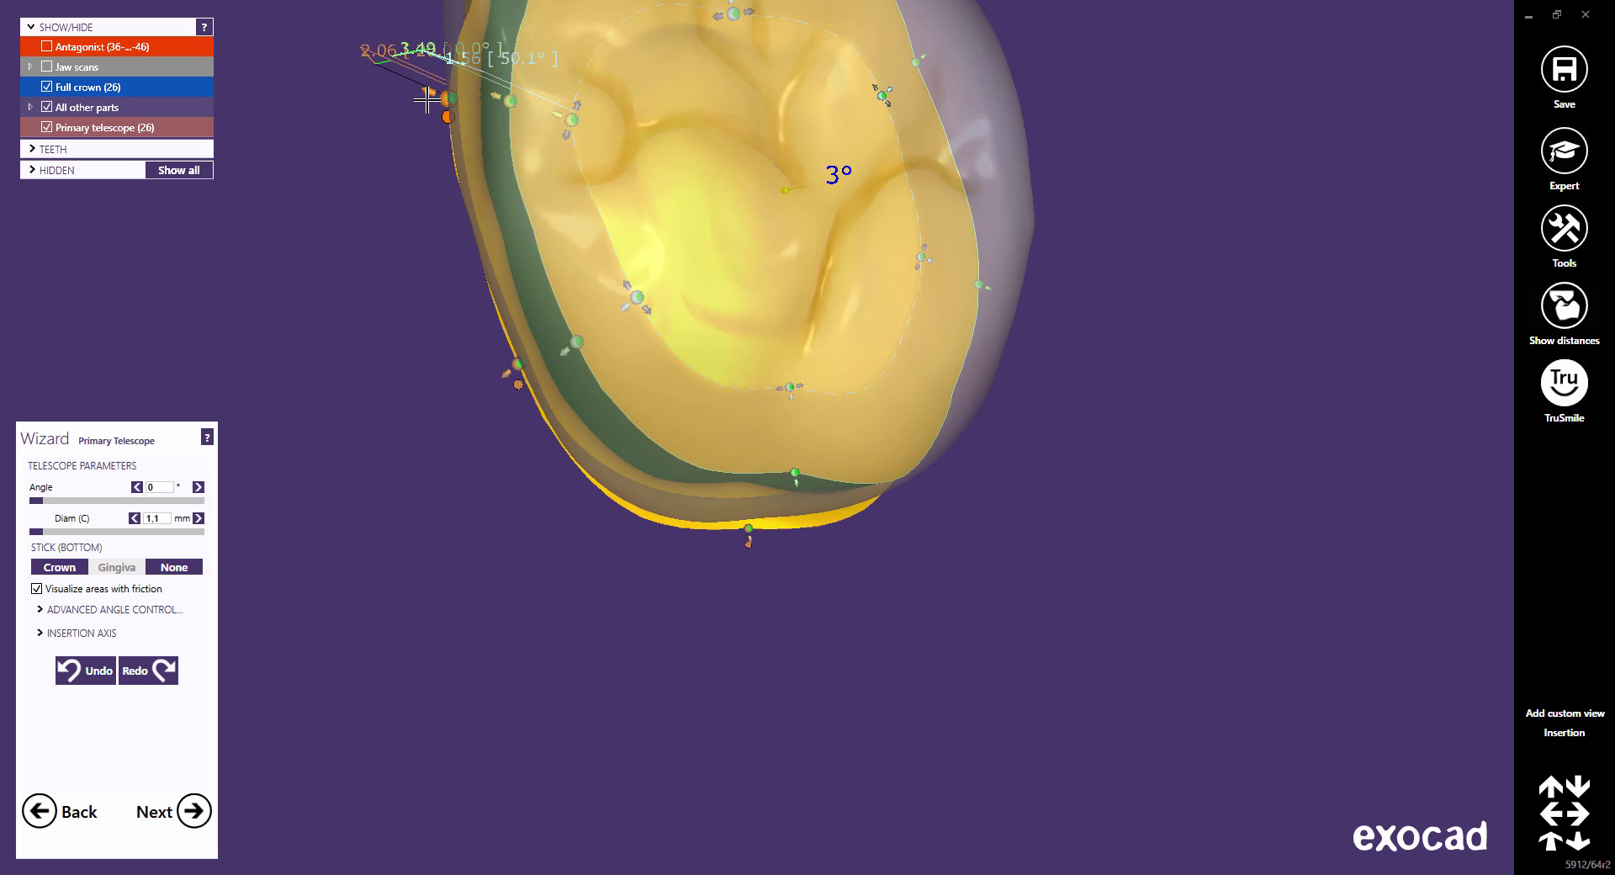
pyautogui.doubleClick(671, 227)
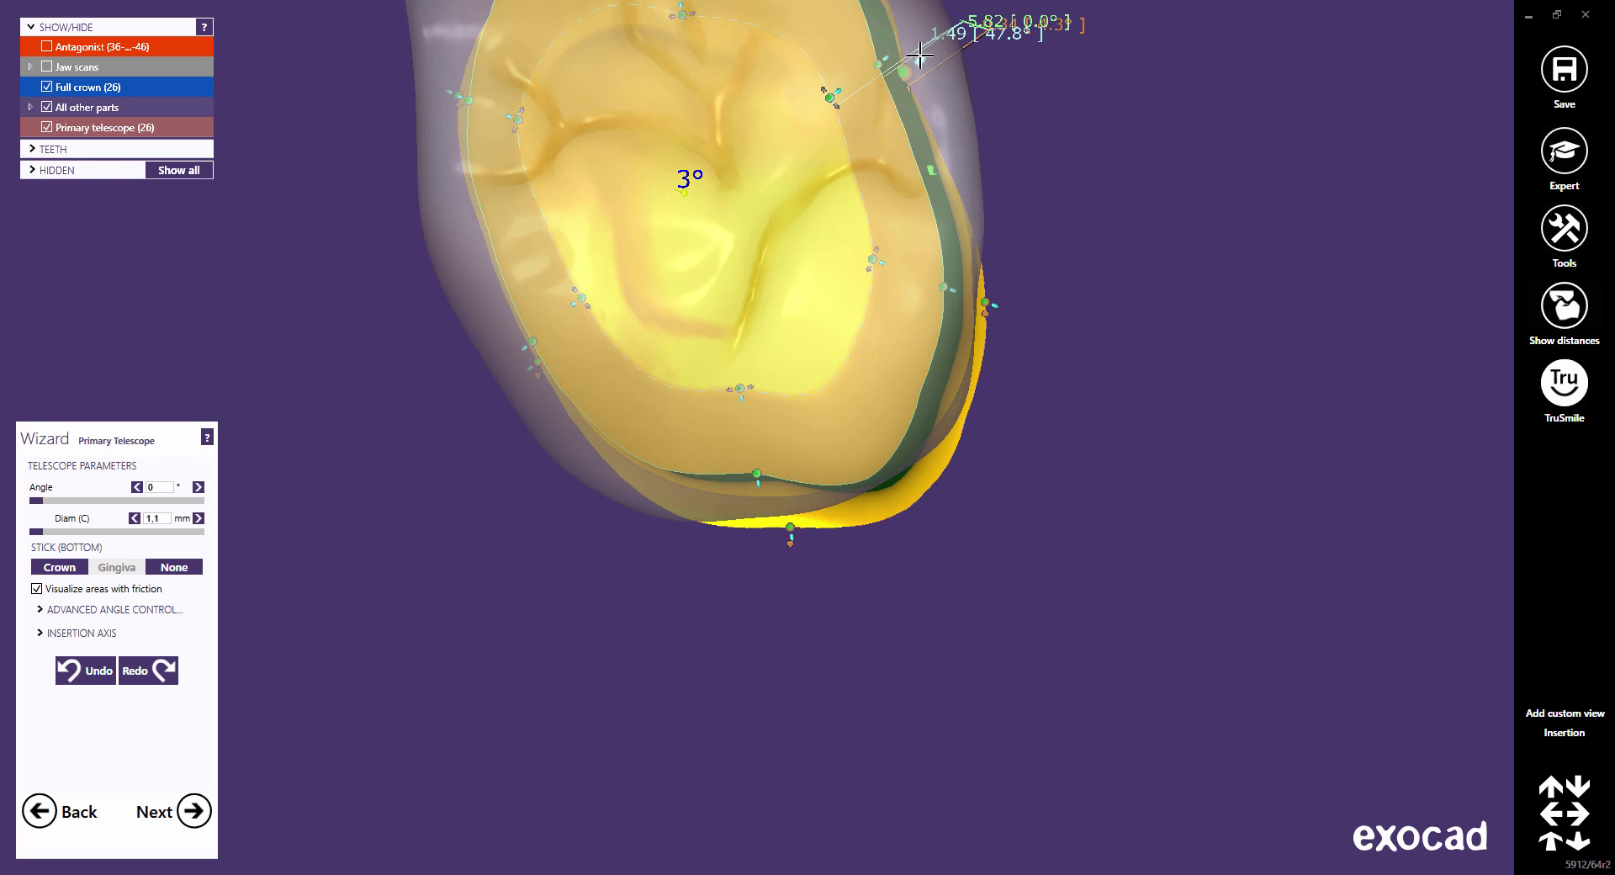
pyautogui.moveTo(919, 54); pyautogui.dragTo(950, 110)
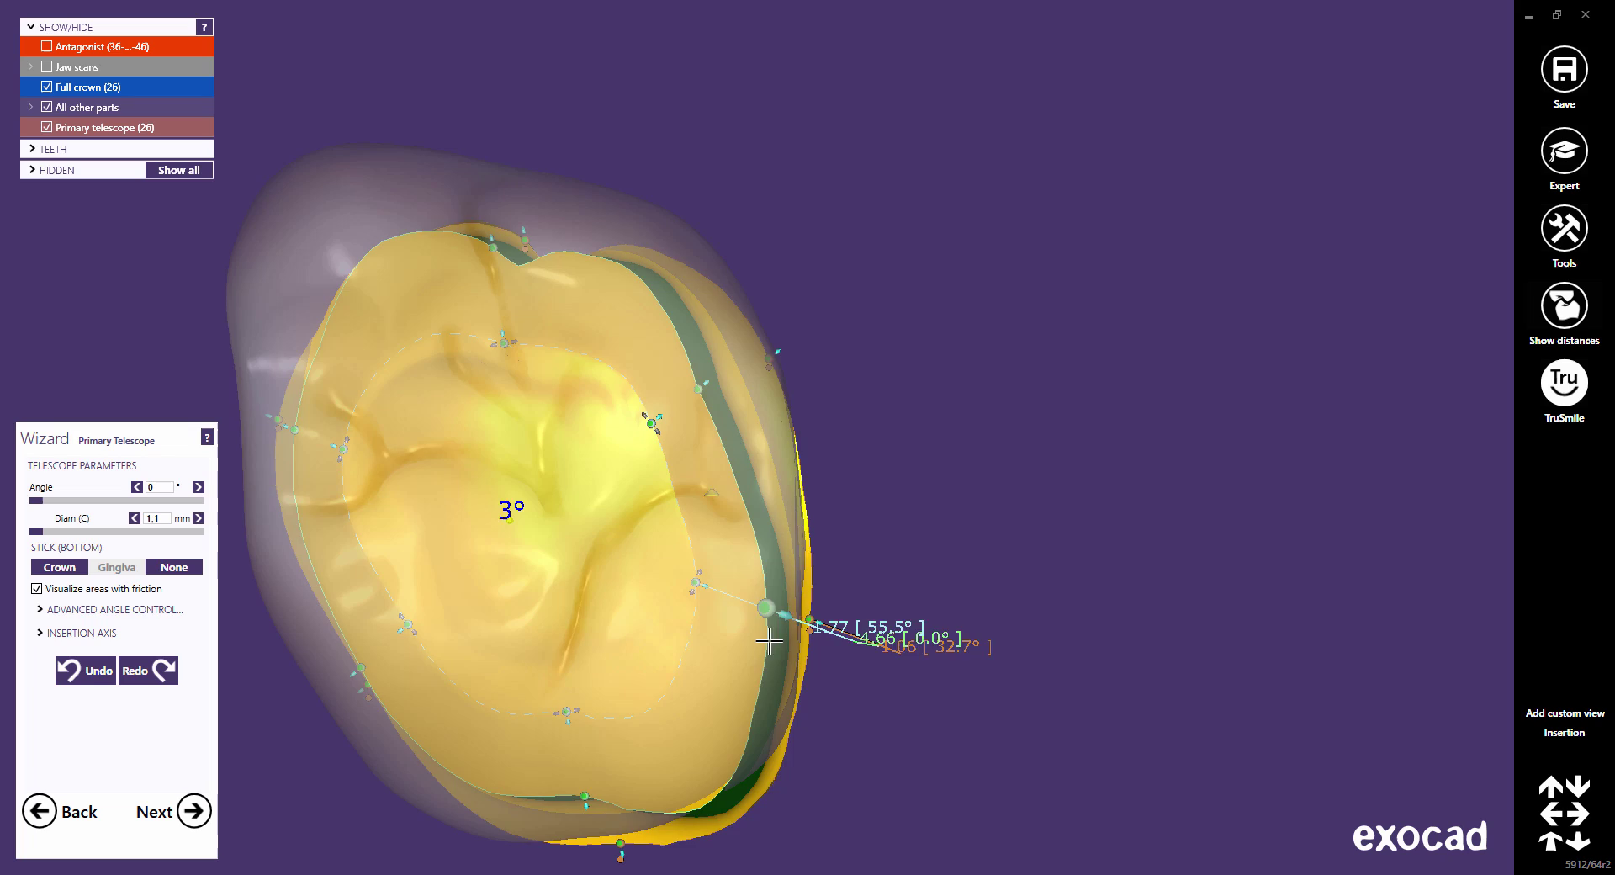
pyautogui.doubleClick(763, 630)
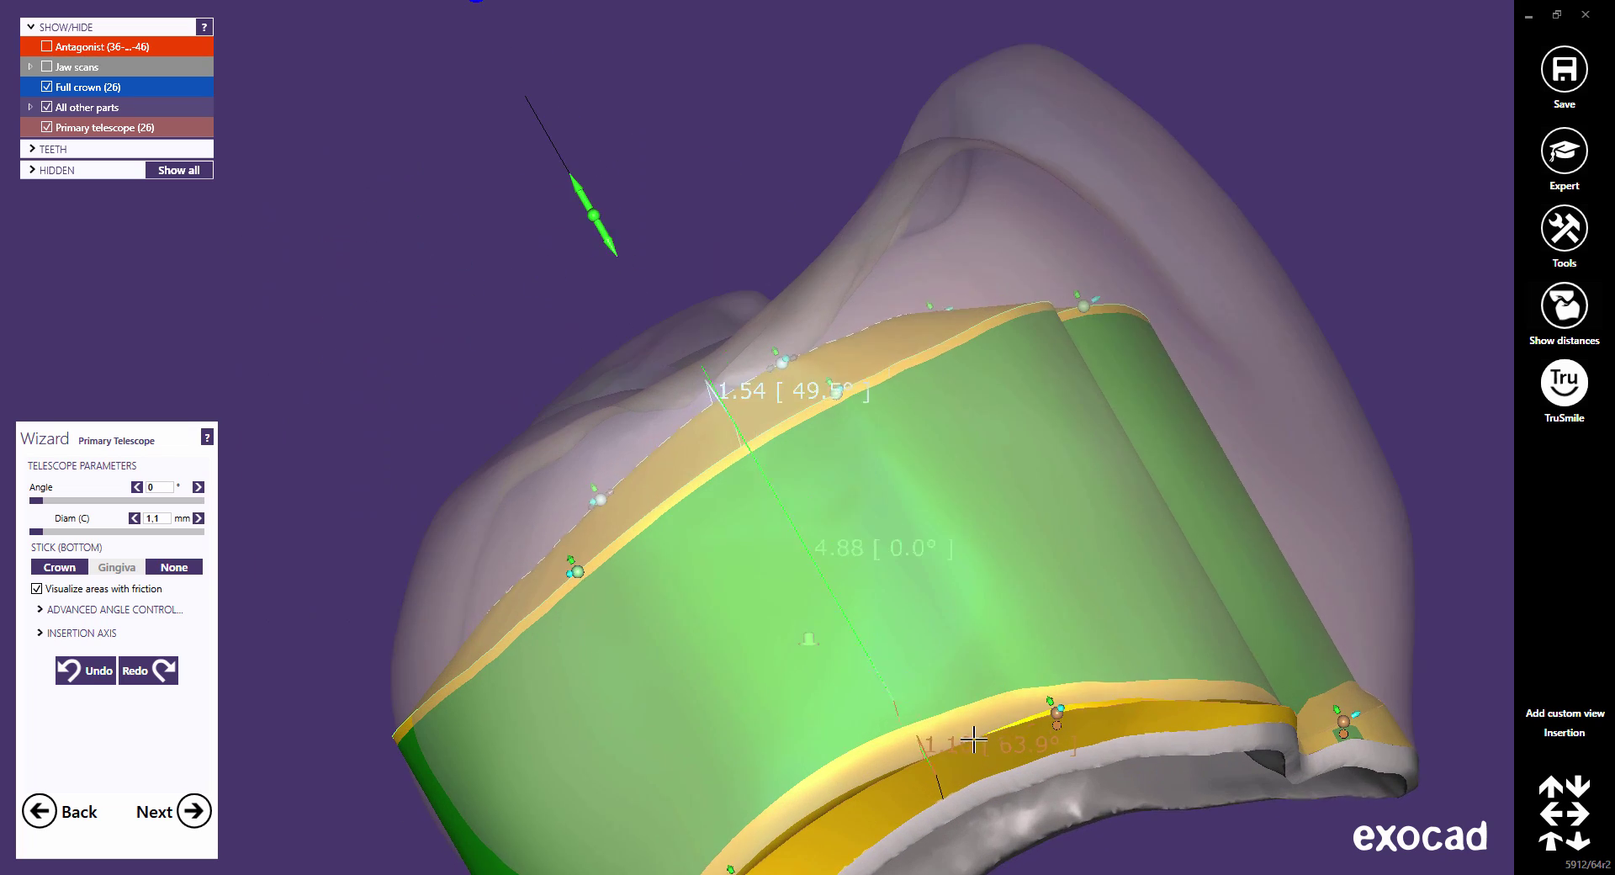
# Step: Raise and flatten margin points, then undo the last telescope edit
pyautogui.scroll(1, 973, 739)
pyautogui.scroll(1, 916, 645)
pyautogui.scroll(1, 793, 378)
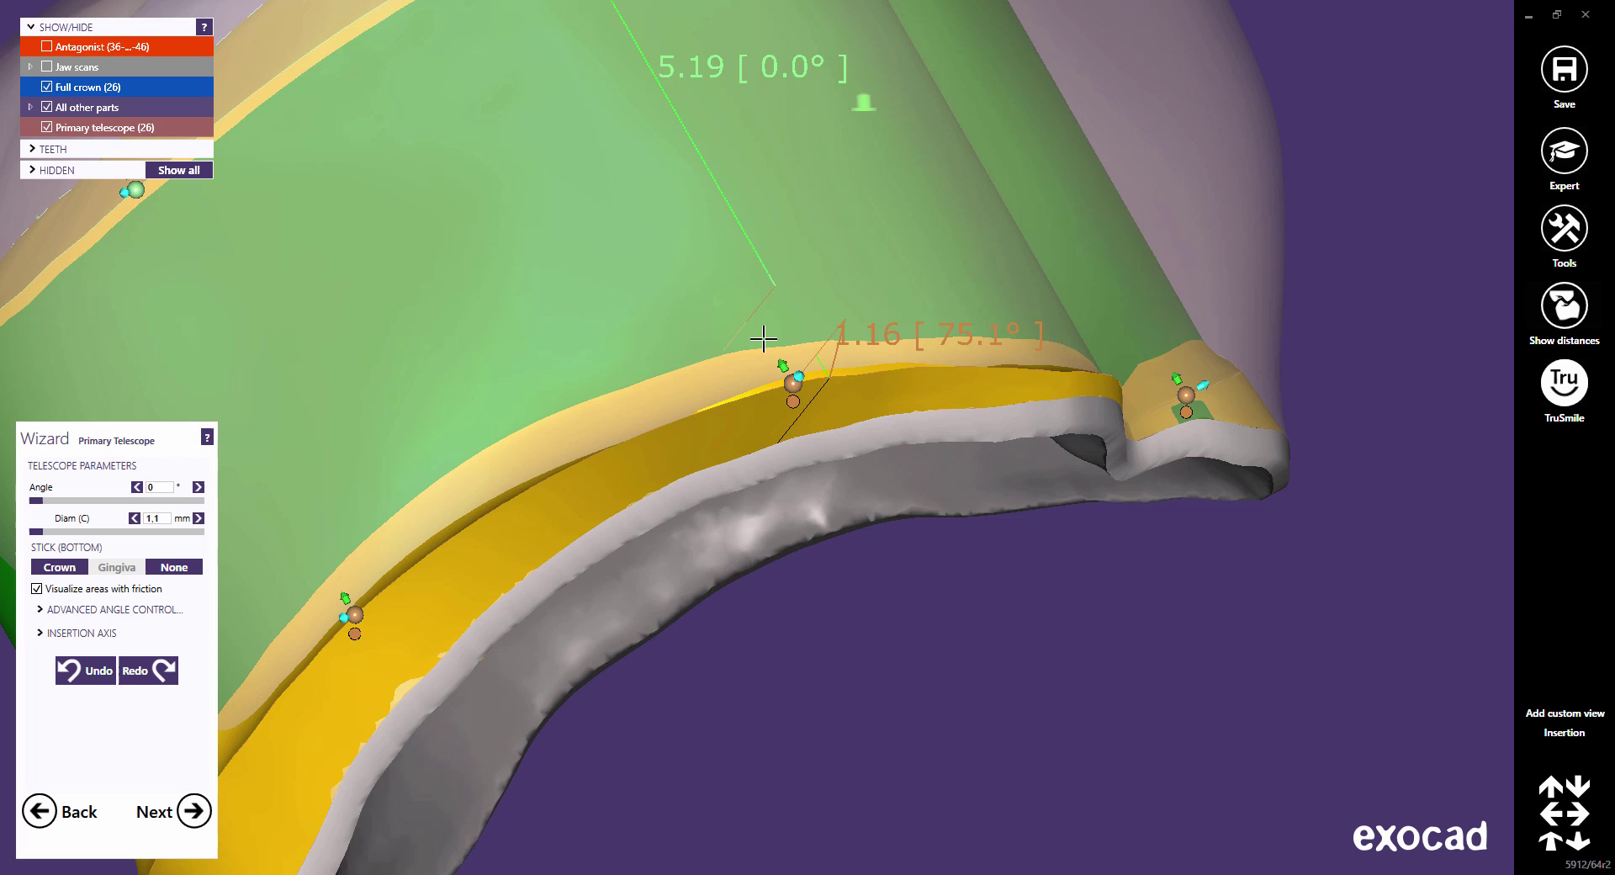
pyautogui.moveTo(762, 338); pyautogui.dragTo(698, 261)
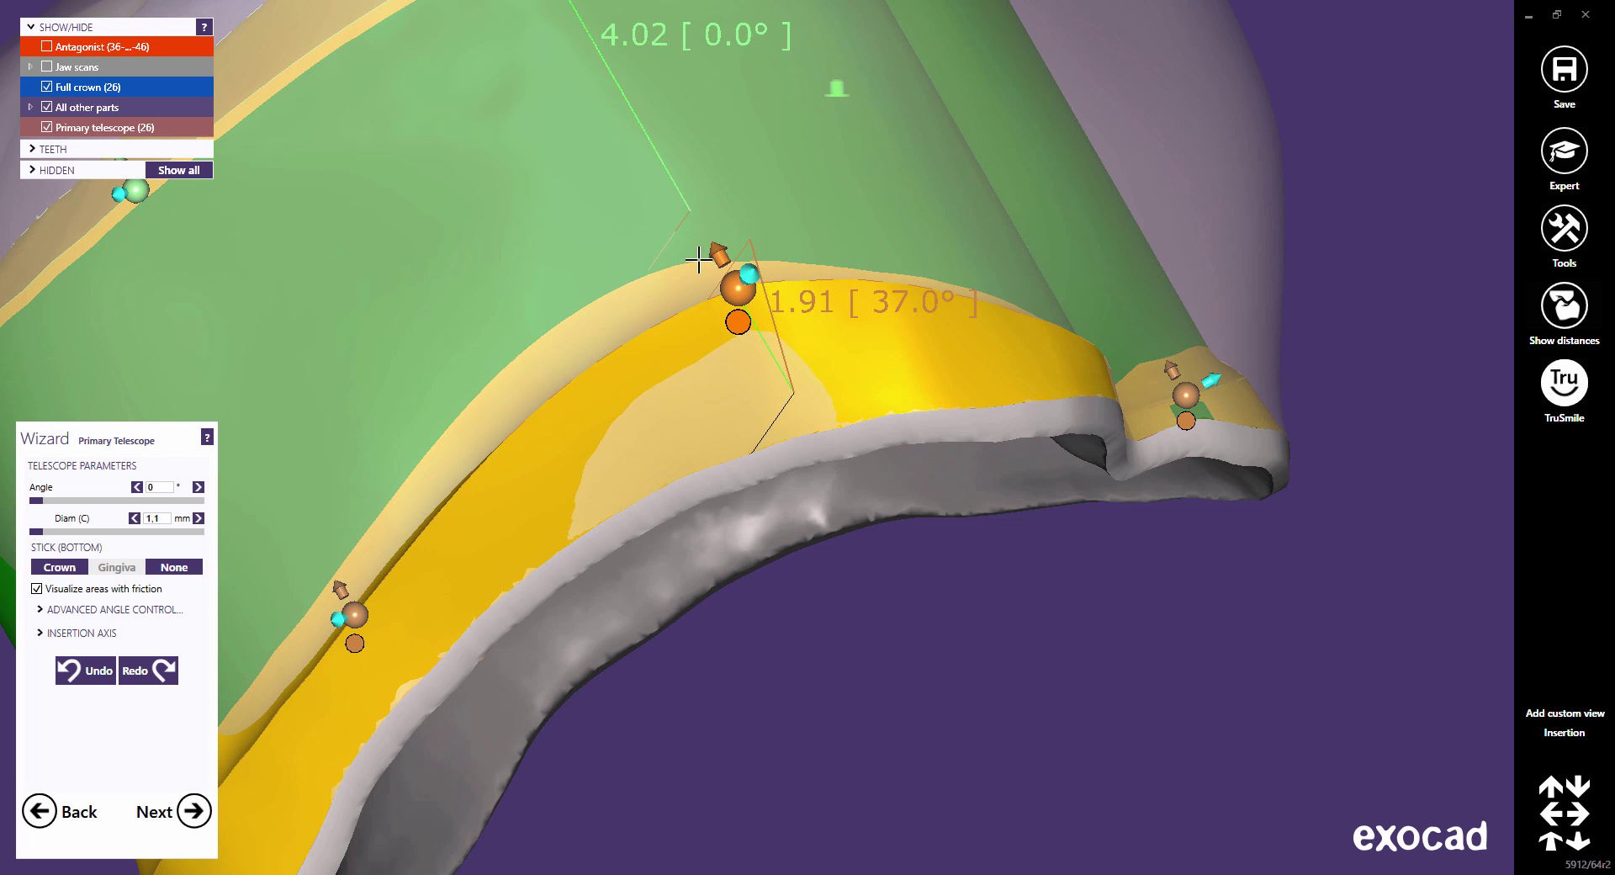
pyautogui.moveTo(698, 260); pyautogui.dragTo(701, 256)
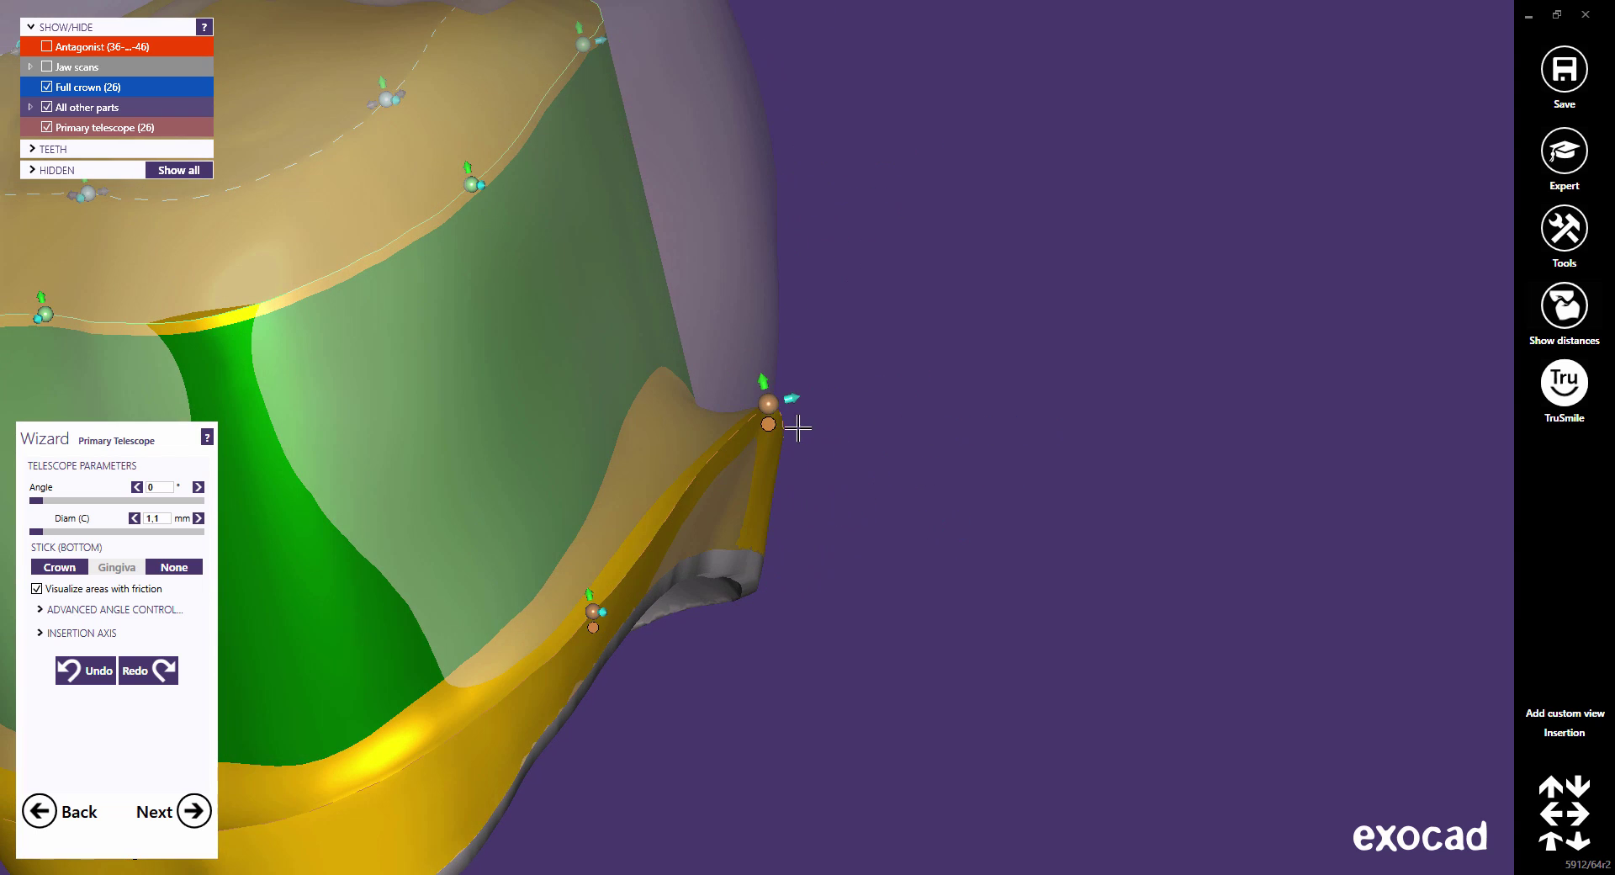
pyautogui.moveTo(592, 613)
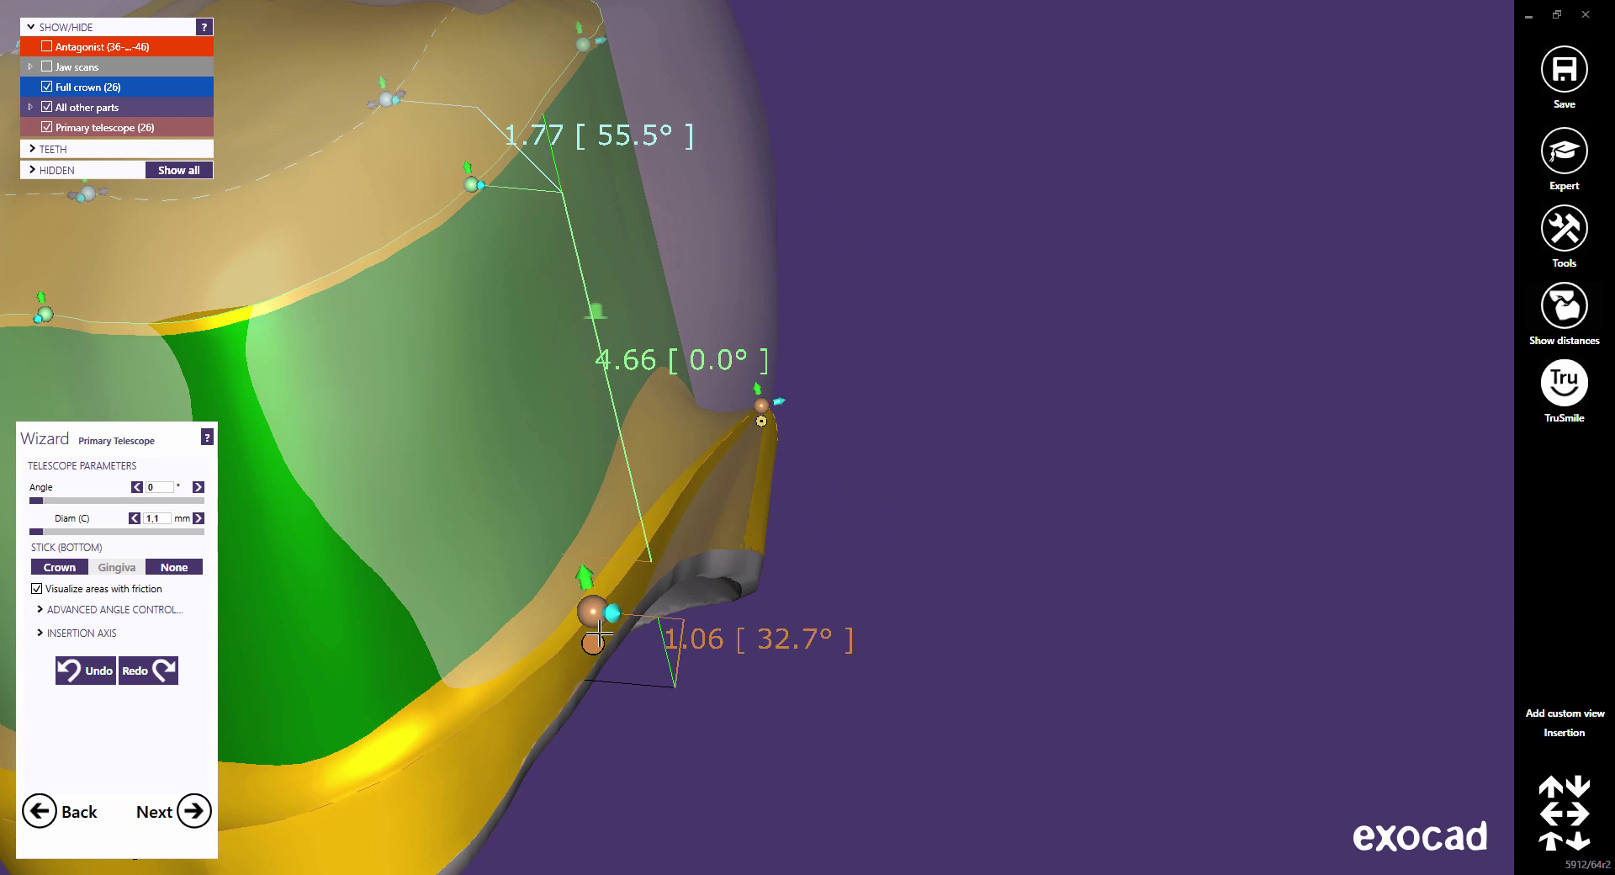
pyautogui.moveTo(593, 639); pyautogui.dragTo(540, 626)
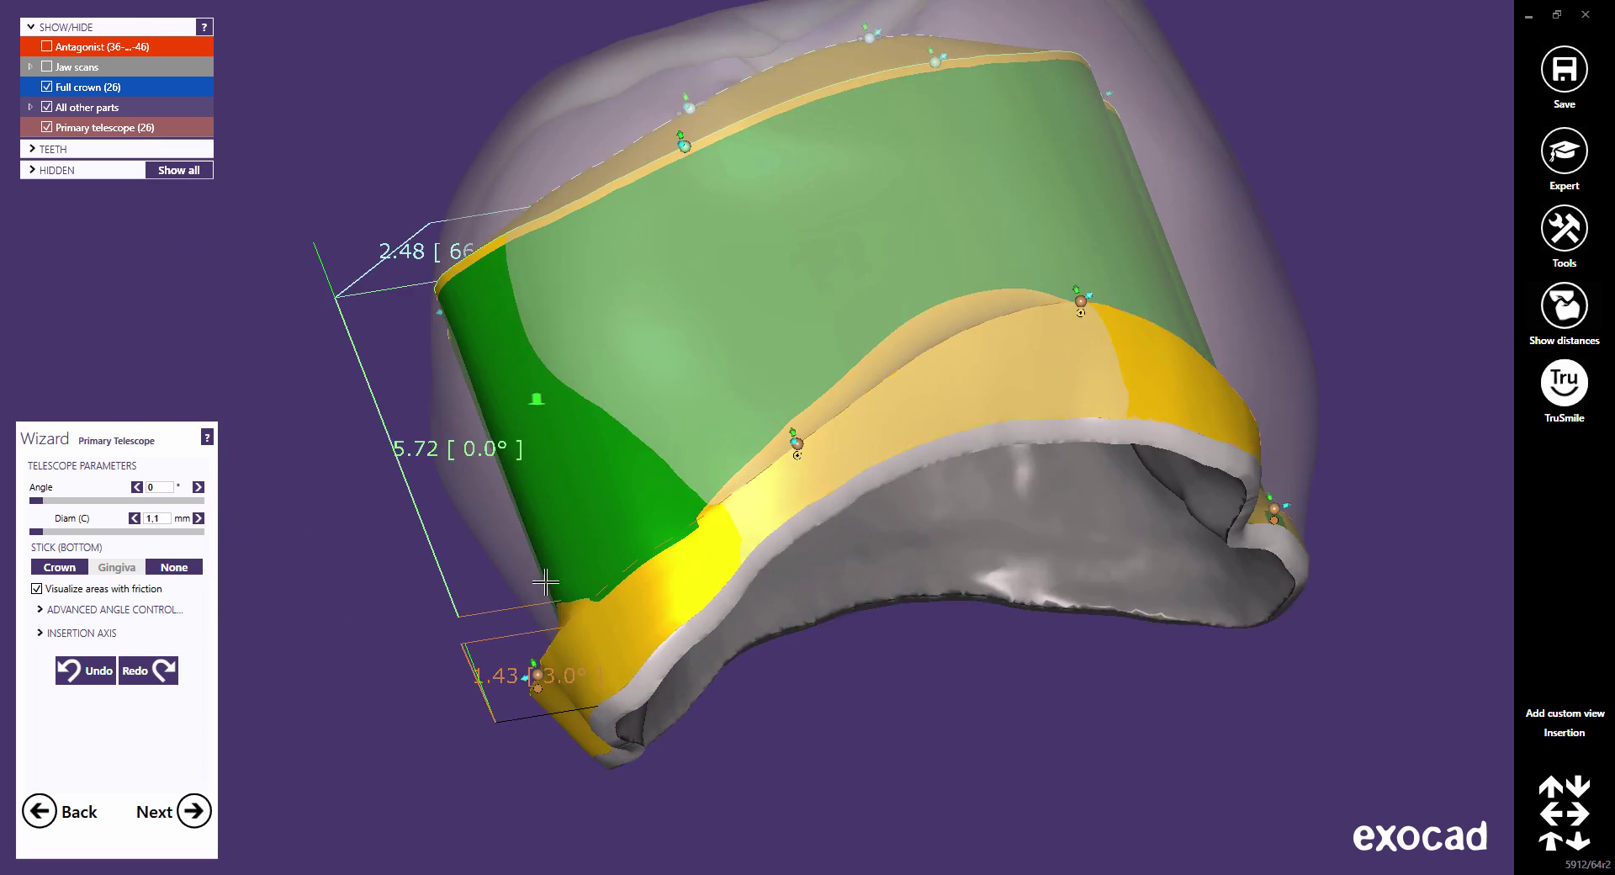
pyautogui.moveTo(545, 582)
pyautogui.mouseDown(button='right')
pyautogui.moveTo(734, 392)
pyautogui.moveTo(705, 417)
pyautogui.mouseUp(button='right')
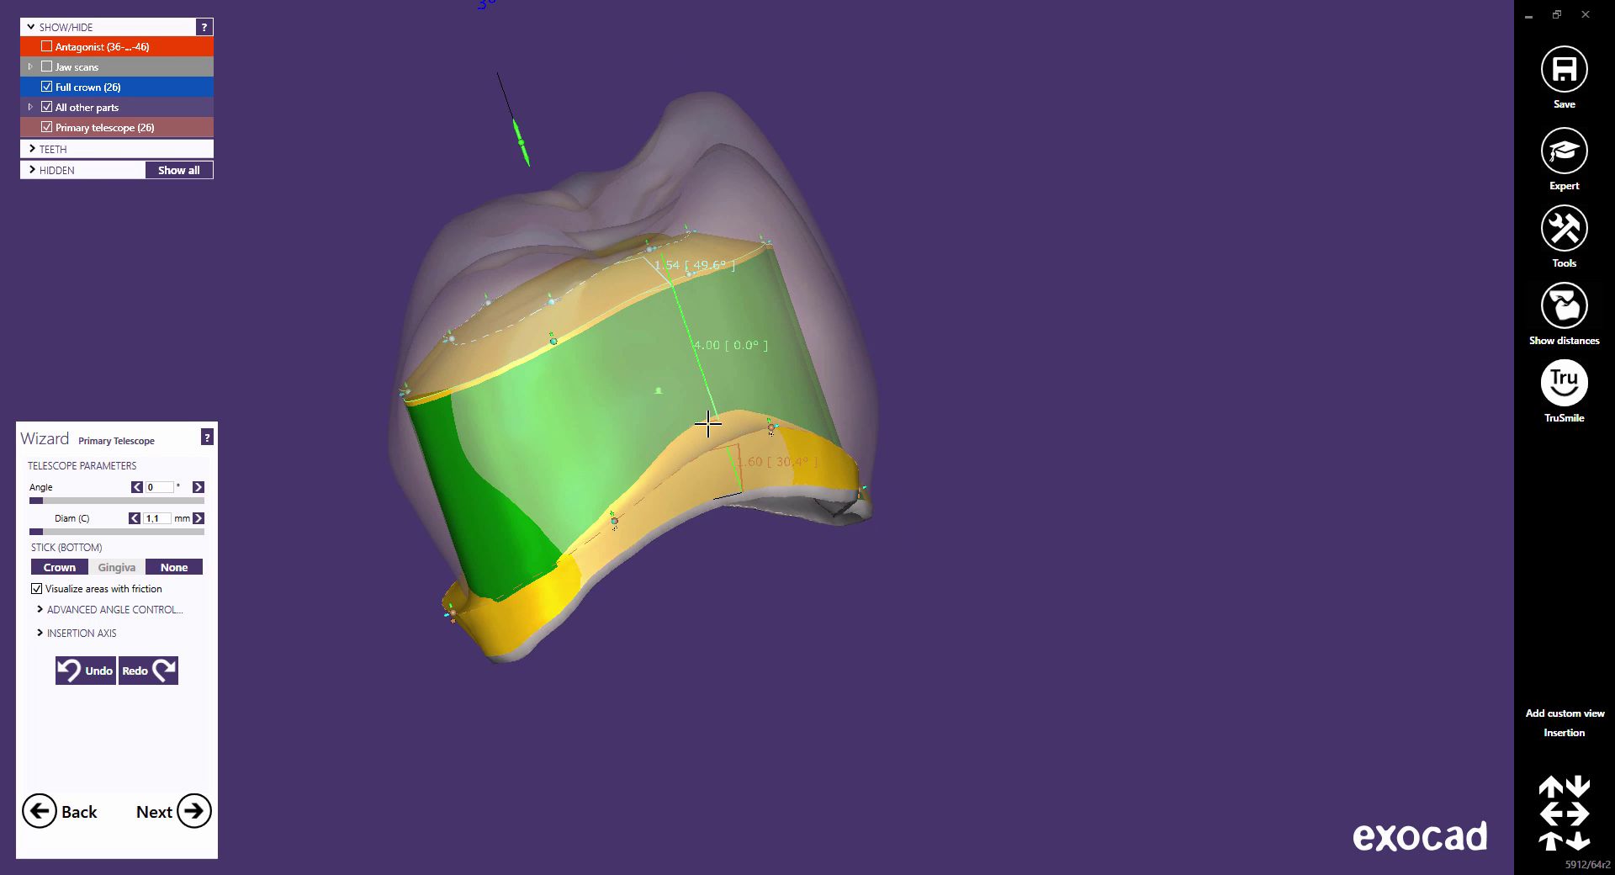
pyautogui.scroll(3, 708, 426)
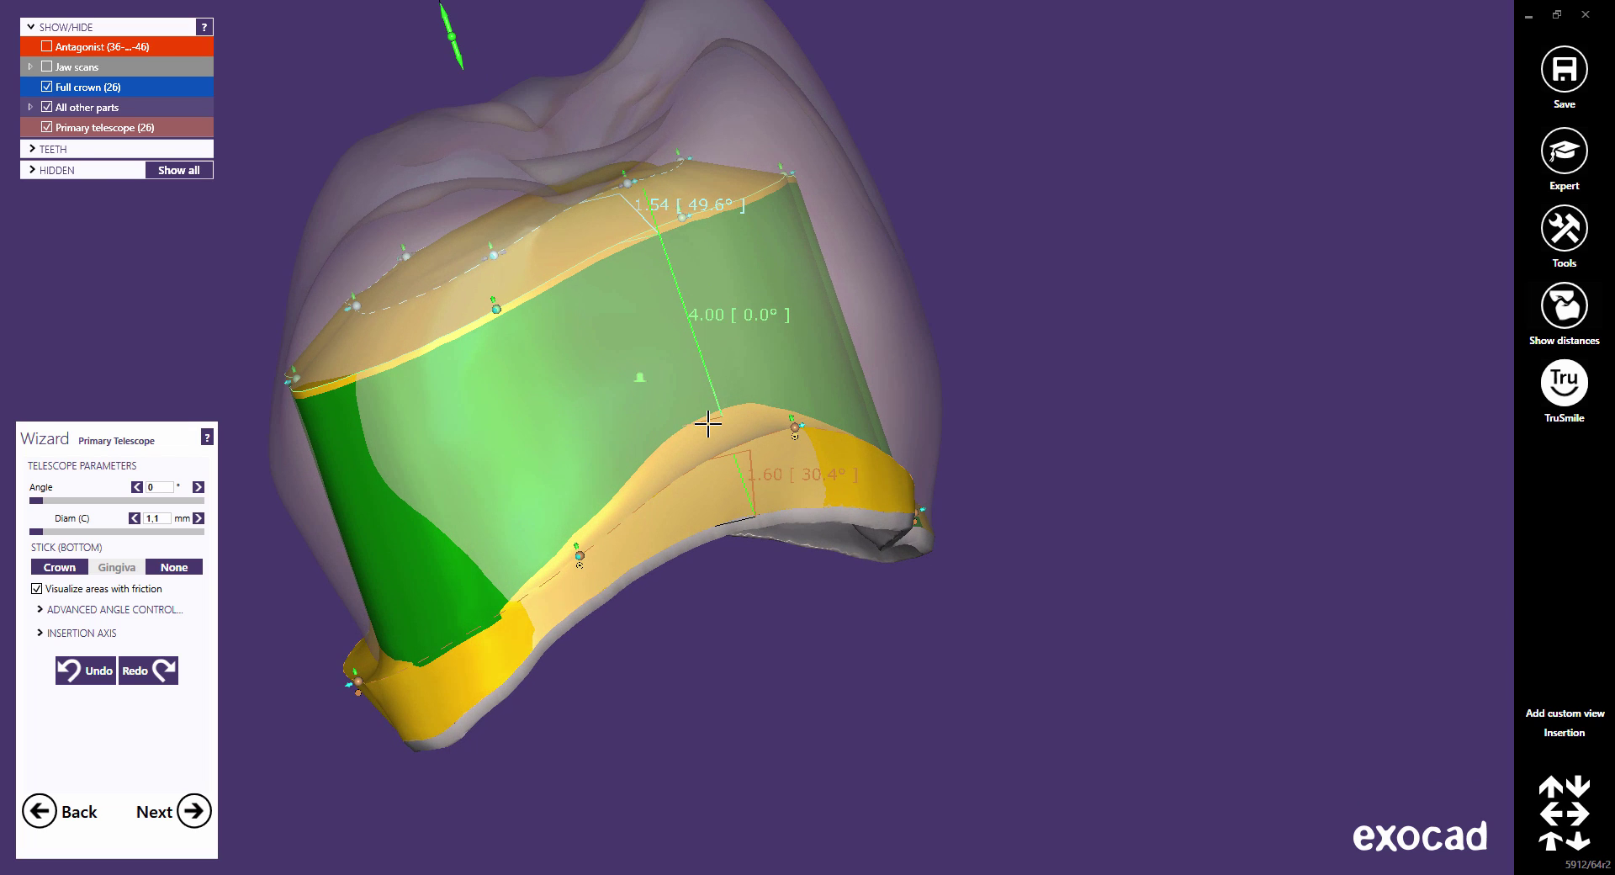
pyautogui.click(83, 678)
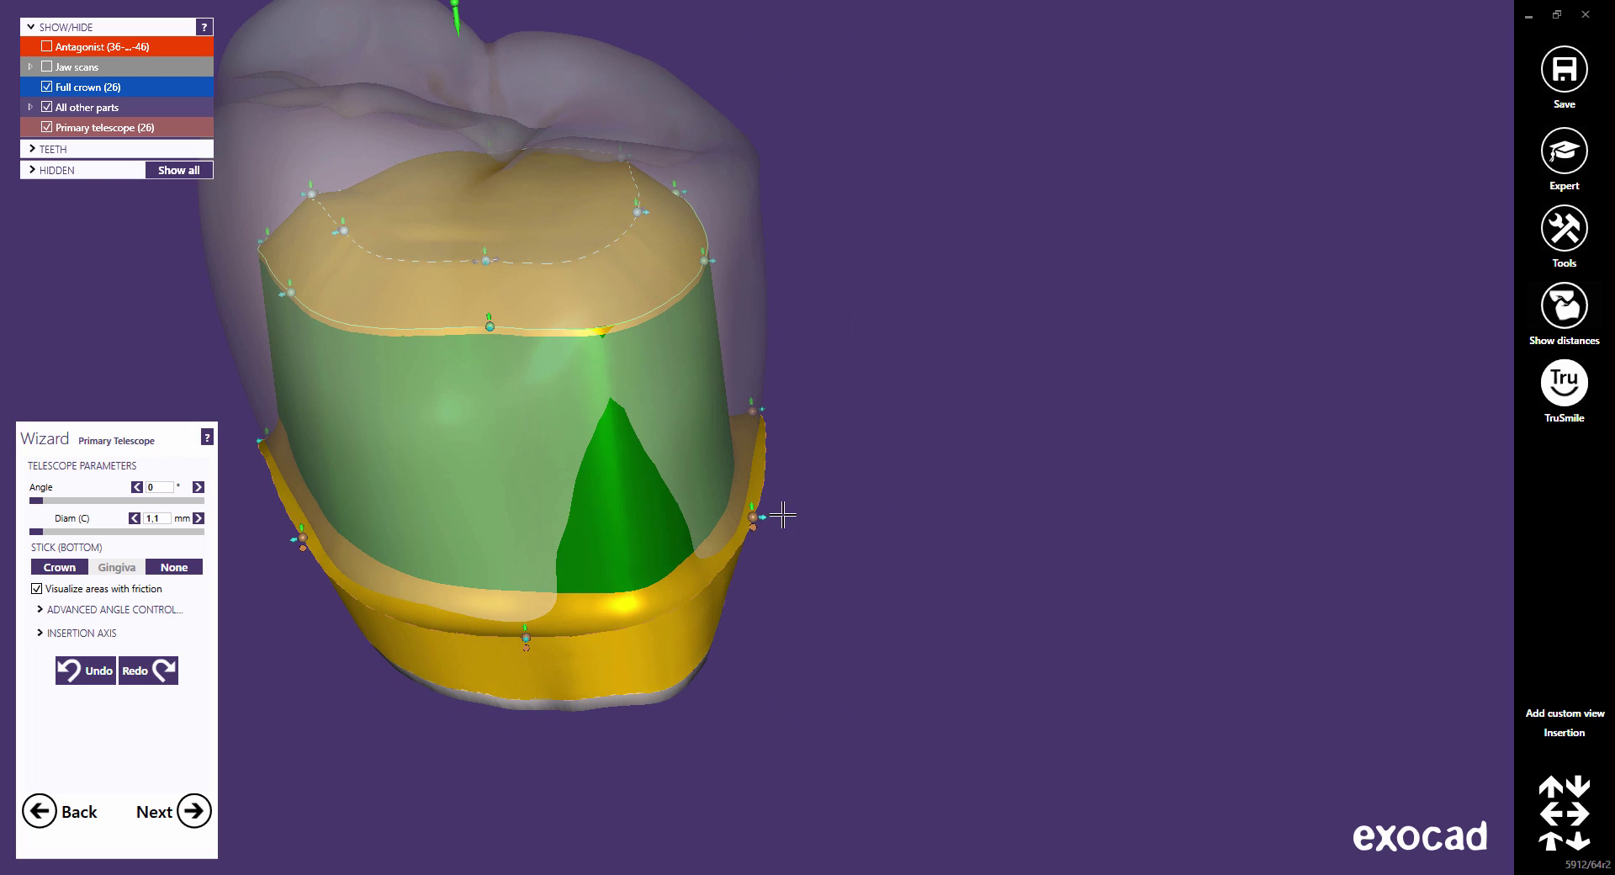
# Step: Pull out the telescope's right side and inspect the crown from all sides
pyautogui.moveTo(782, 514); pyautogui.dragTo(721, 538)
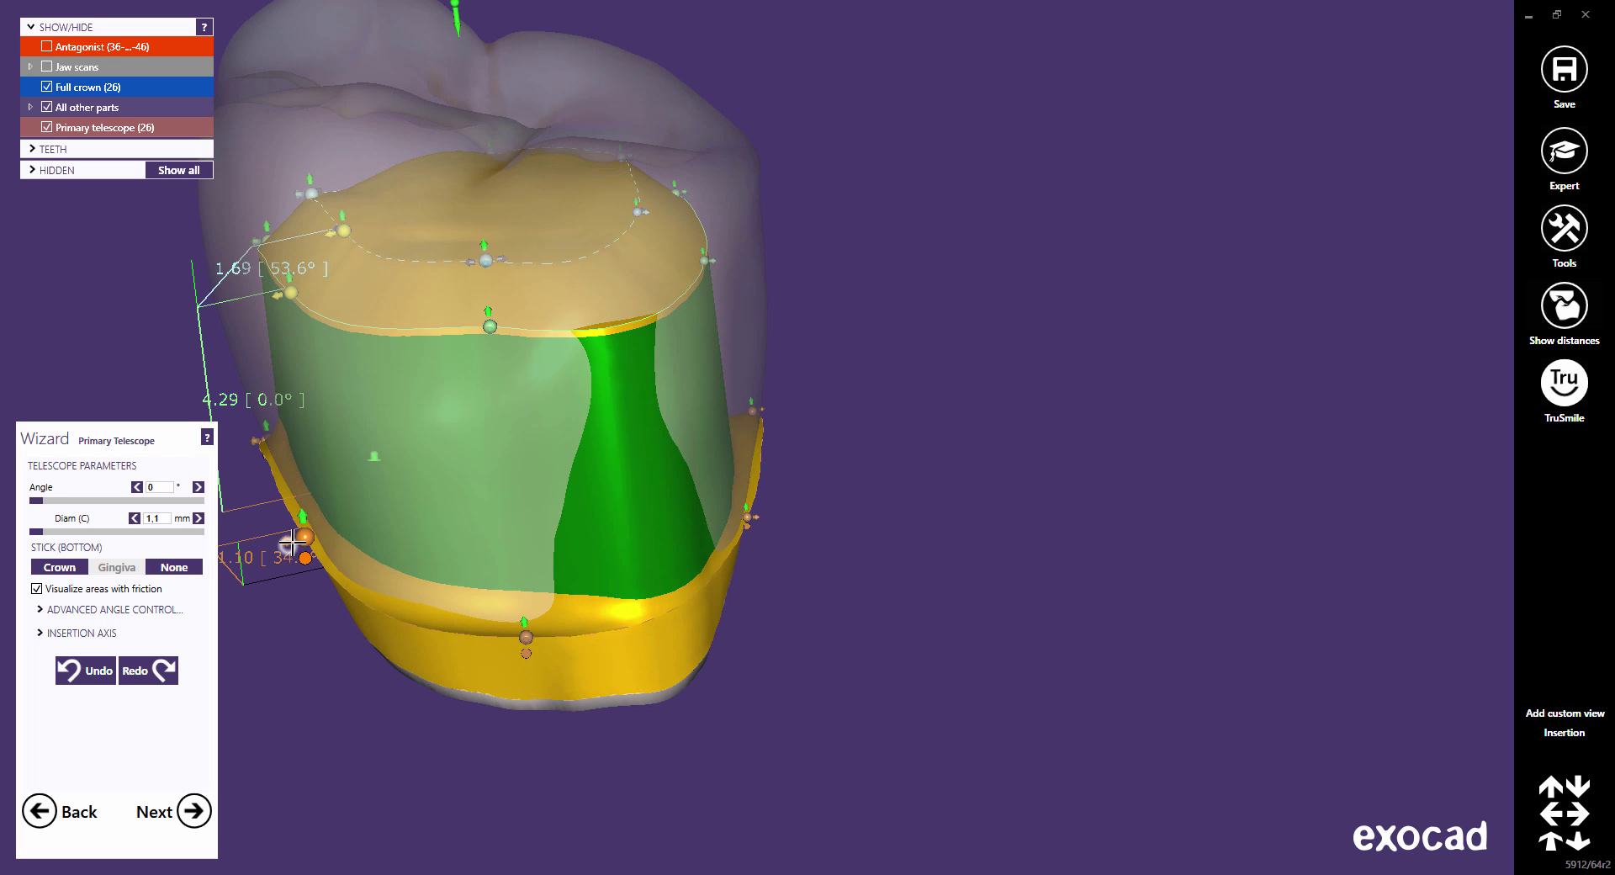
pyautogui.moveTo(504, 568)
pyautogui.mouseDown(button='right')
pyautogui.moveTo(640, 415)
pyautogui.moveTo(631, 431)
pyautogui.mouseUp(button='right')
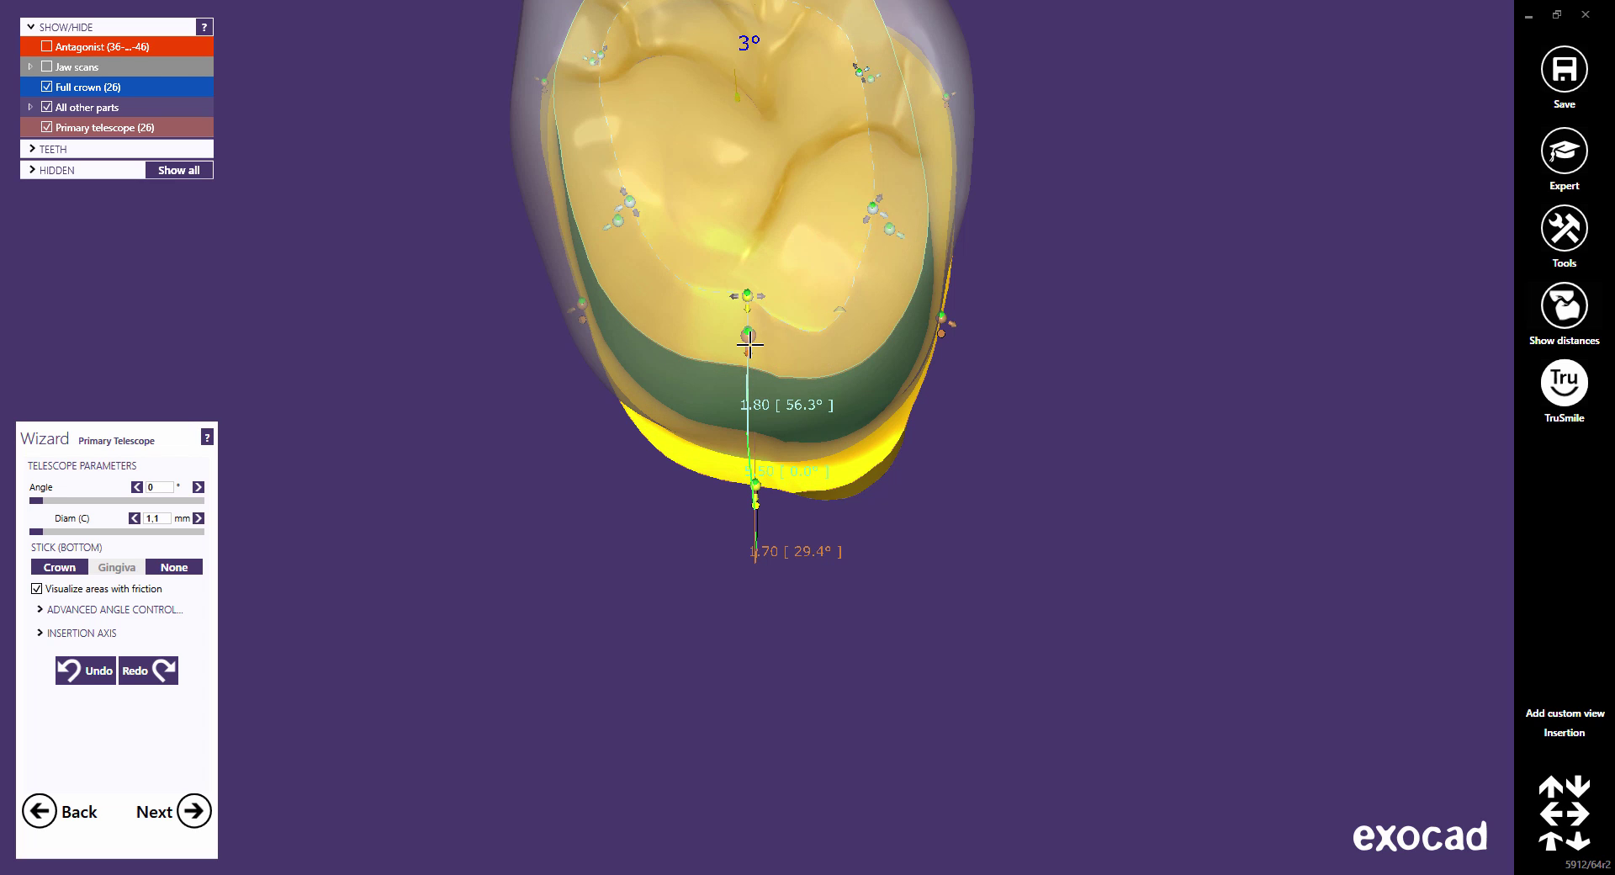
pyautogui.moveTo(737, 401); pyautogui.dragTo(754, 458, button='right')
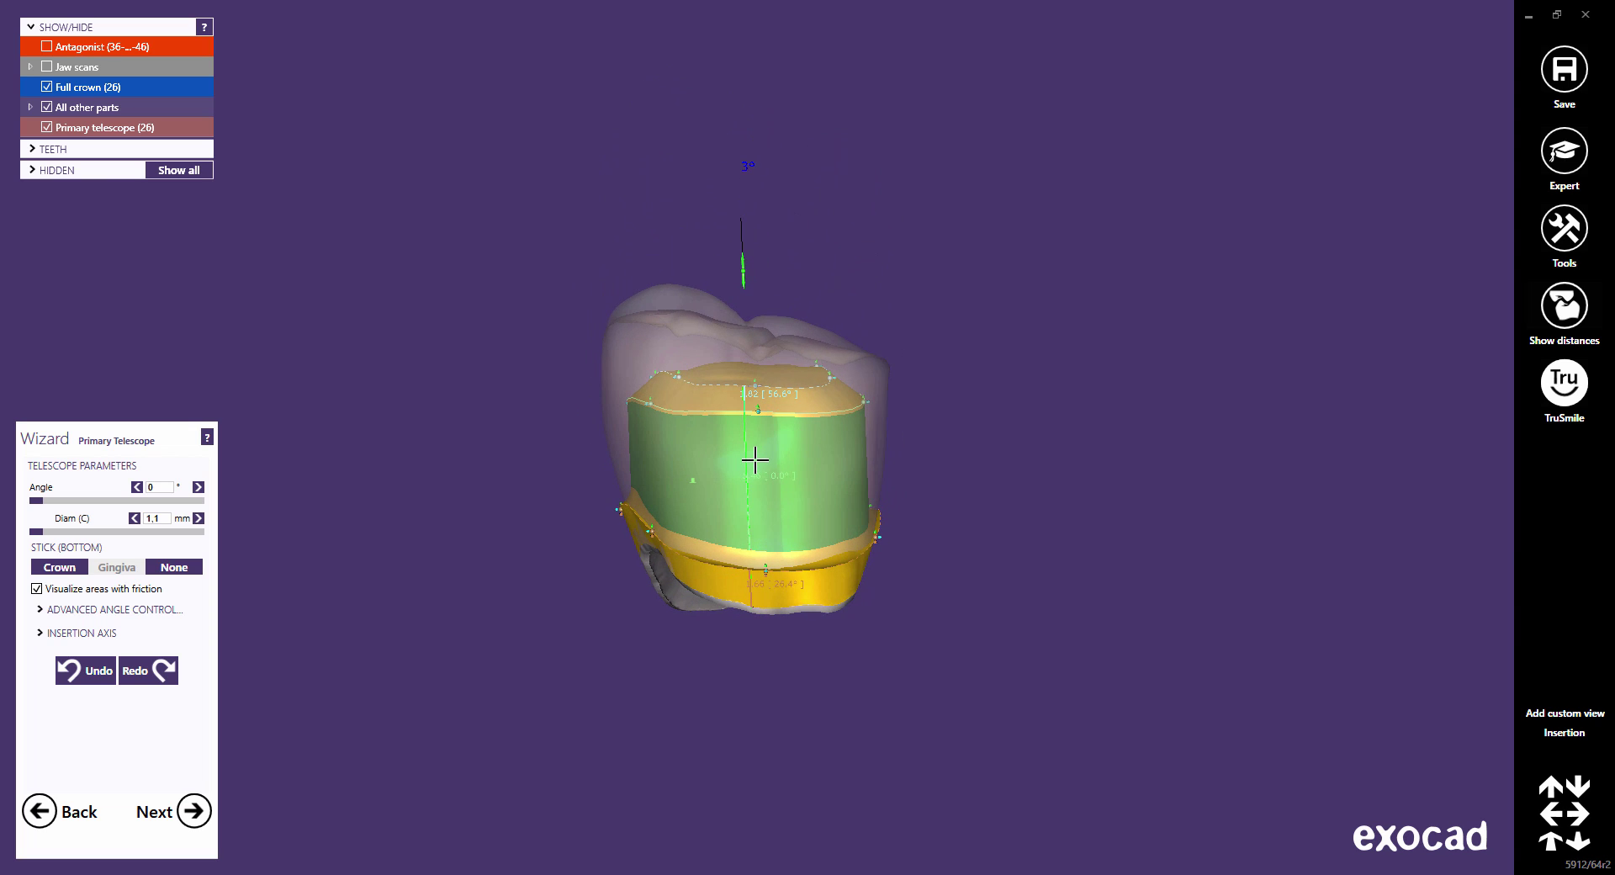
pyautogui.moveTo(605, 565)
pyautogui.mouseDown(button='right')
pyautogui.moveTo(667, 413)
pyautogui.moveTo(825, 392)
pyautogui.moveTo(819, 660)
pyautogui.mouseUp(button='right')
pyautogui.scroll(3, 825, 392)
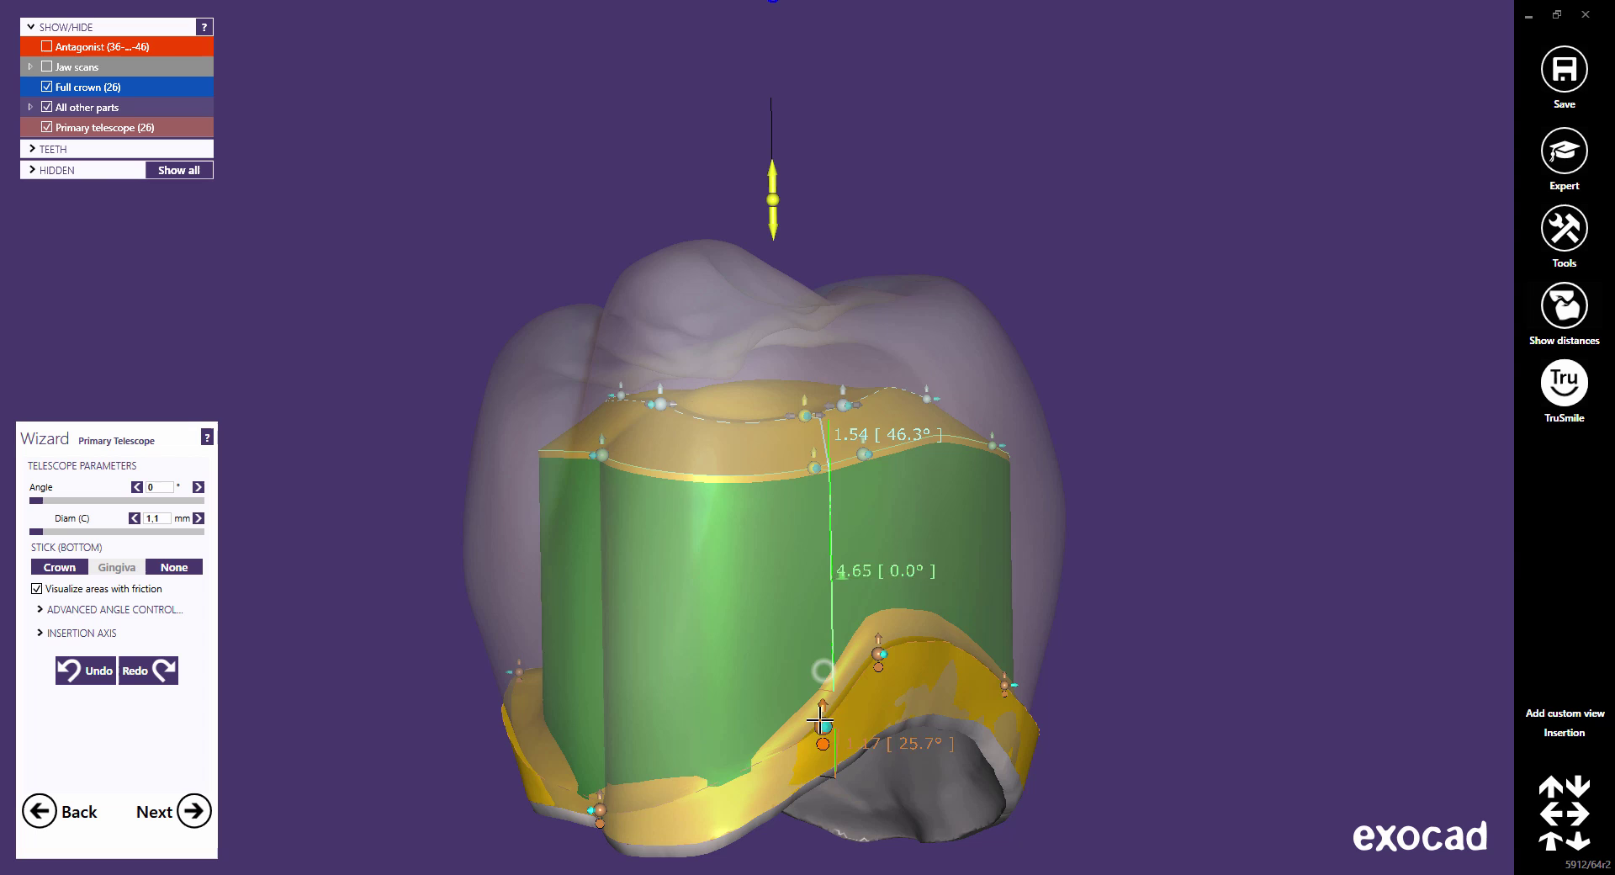
pyautogui.moveTo(822, 757)
pyautogui.mouseDown(button='right')
pyautogui.moveTo(839, 757)
pyautogui.moveTo(722, 769)
pyautogui.mouseUp(button='right')
pyautogui.scroll(3, 722, 769)
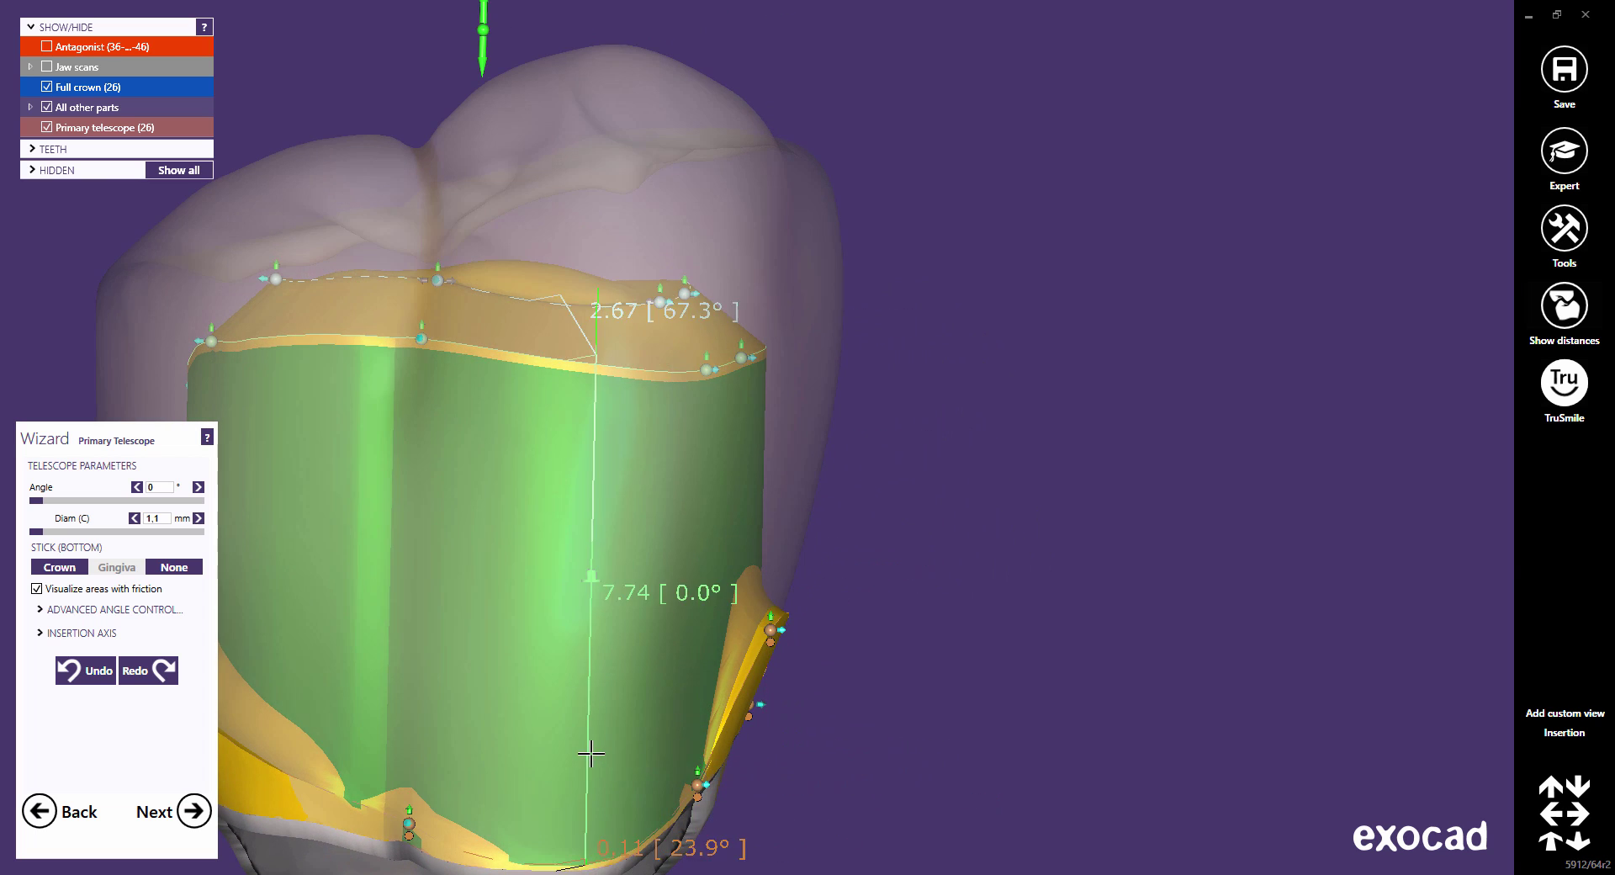
pyautogui.moveTo(681, 787)
pyautogui.mouseDown(button='right')
pyautogui.moveTo(462, 490)
pyautogui.moveTo(331, 390)
pyautogui.mouseUp(button='right')
pyautogui.scroll(2, 462, 490)
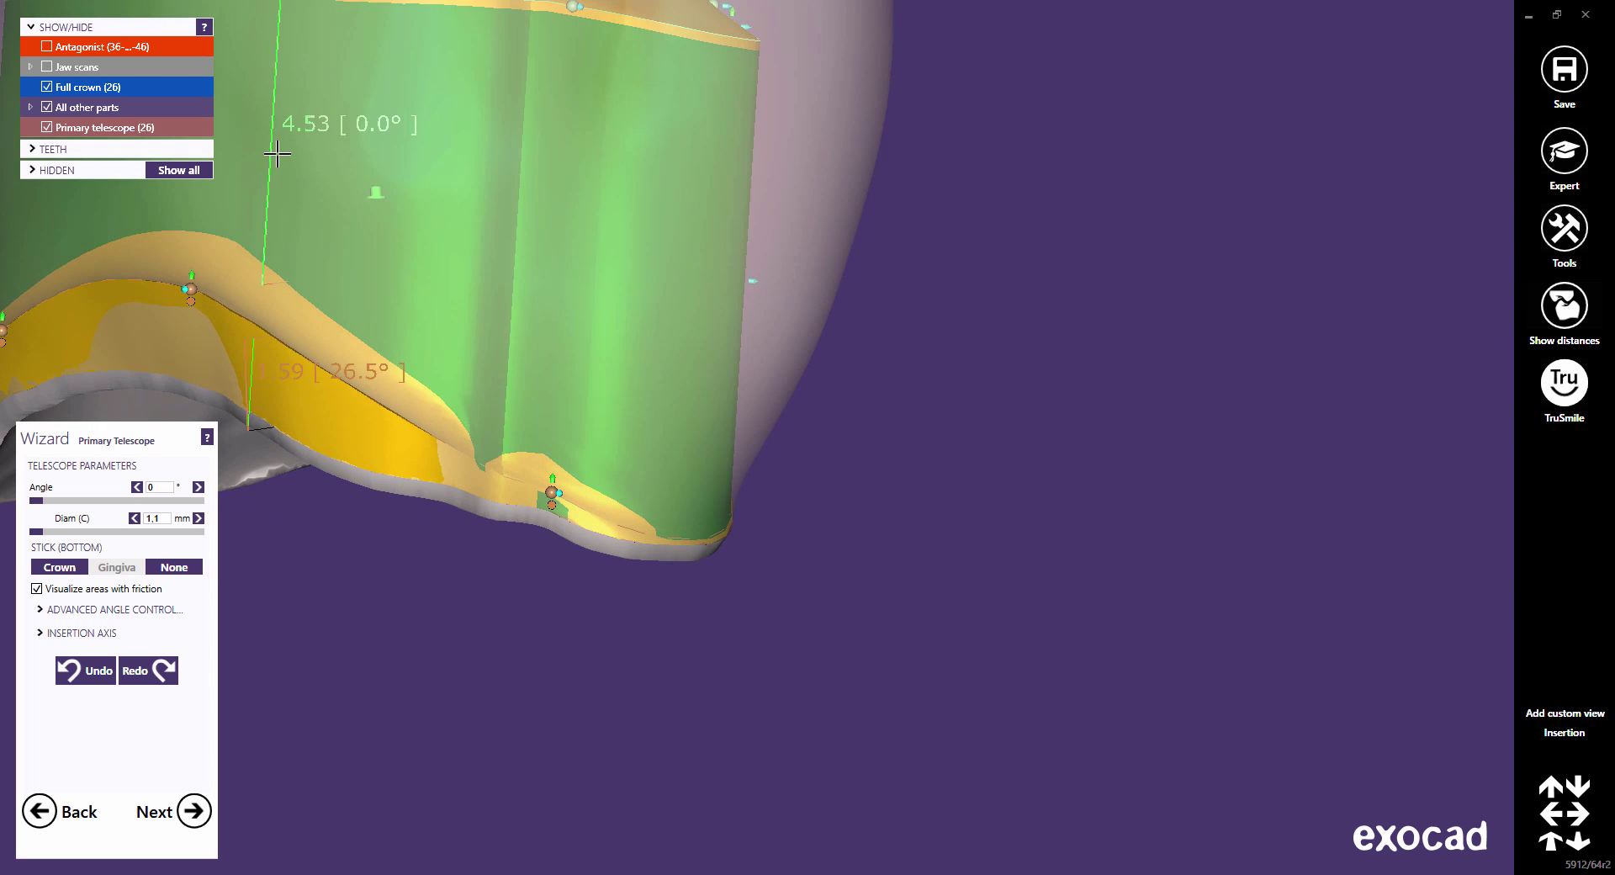
pyautogui.scroll(-4, 389, 205)
pyautogui.moveTo(814, 415); pyautogui.dragTo(803, 290, button='right')
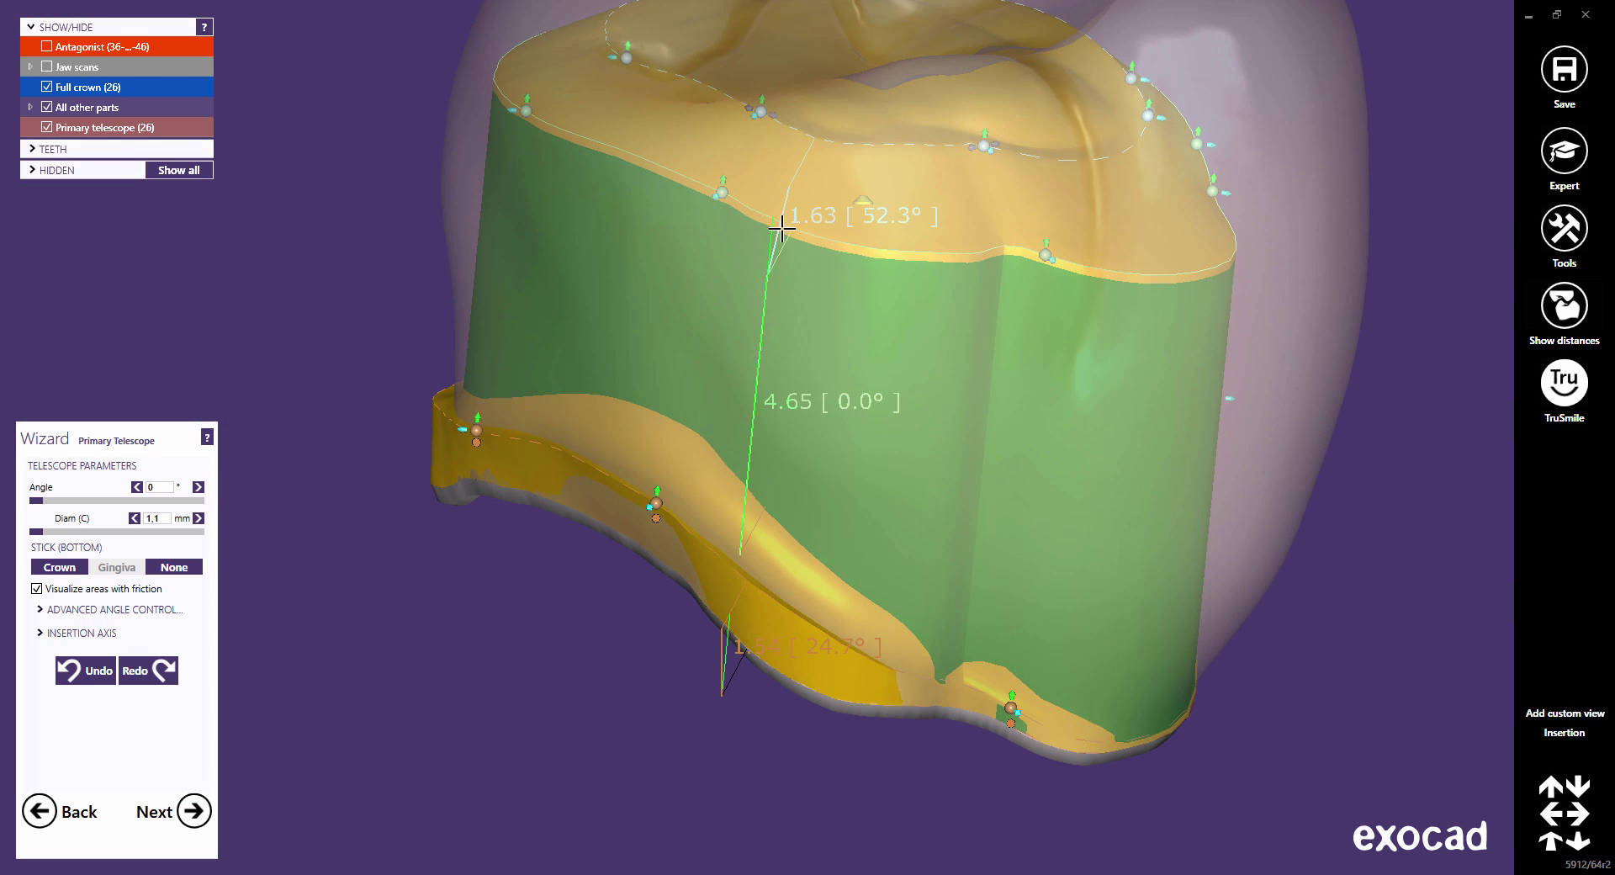
pyautogui.moveTo(792, 227)
pyautogui.mouseDown(button='right')
pyautogui.moveTo(793, 493)
pyautogui.moveTo(758, 560)
pyautogui.mouseUp(button='right')
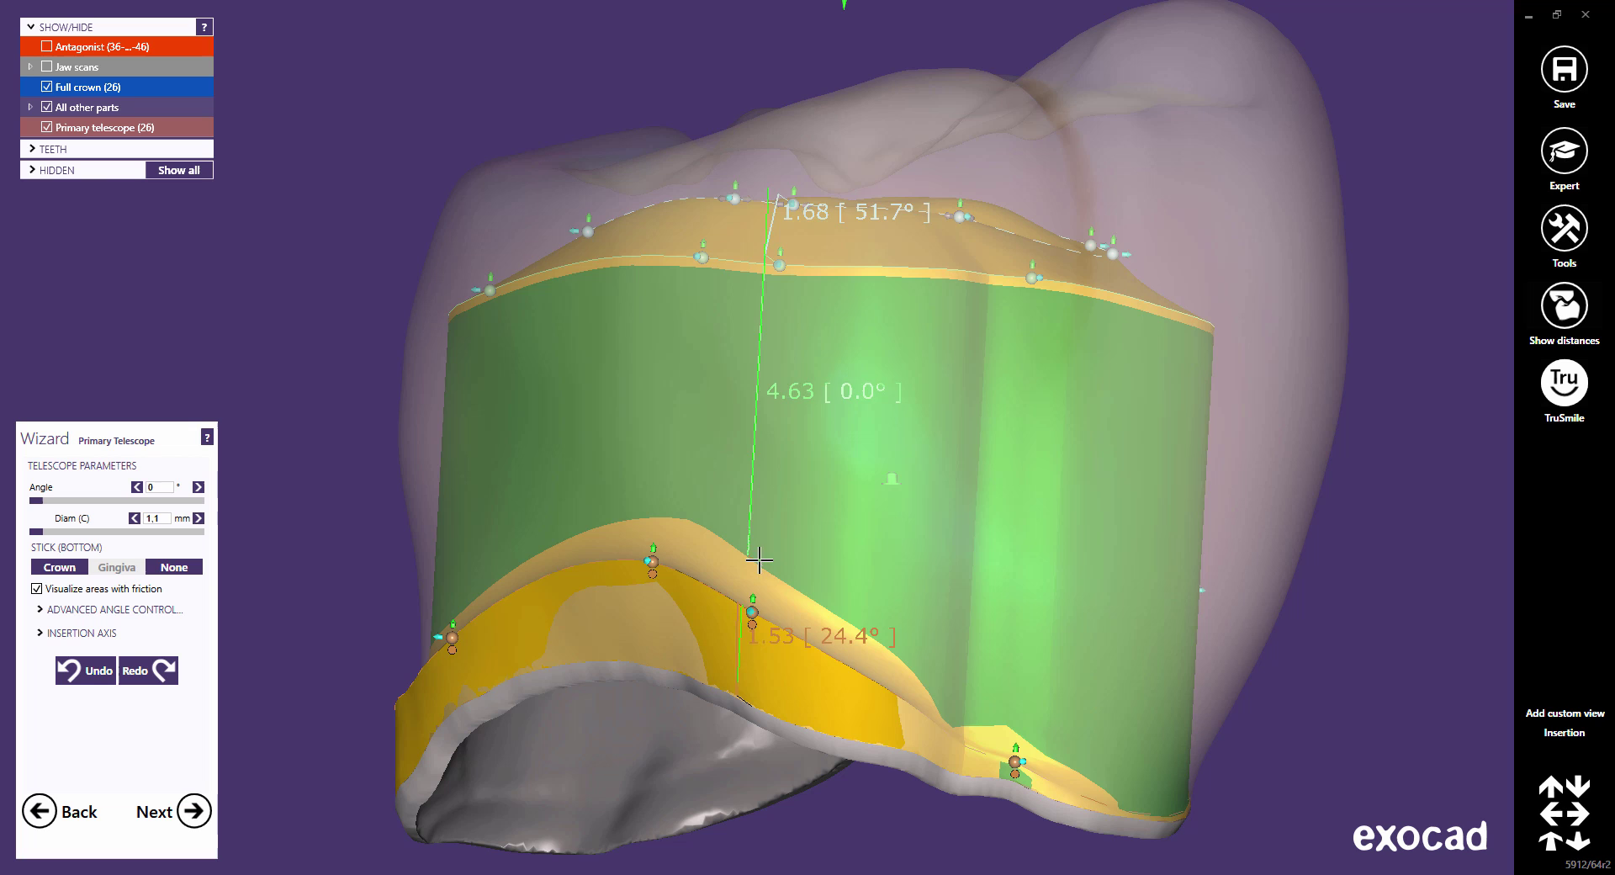
# Step: Lower a bottom margin point of the telescope
pyautogui.moveTo(755, 593)
pyautogui.mouseDown()
pyautogui.moveTo(740, 675)
pyautogui.moveTo(879, 730)
pyautogui.mouseUp()
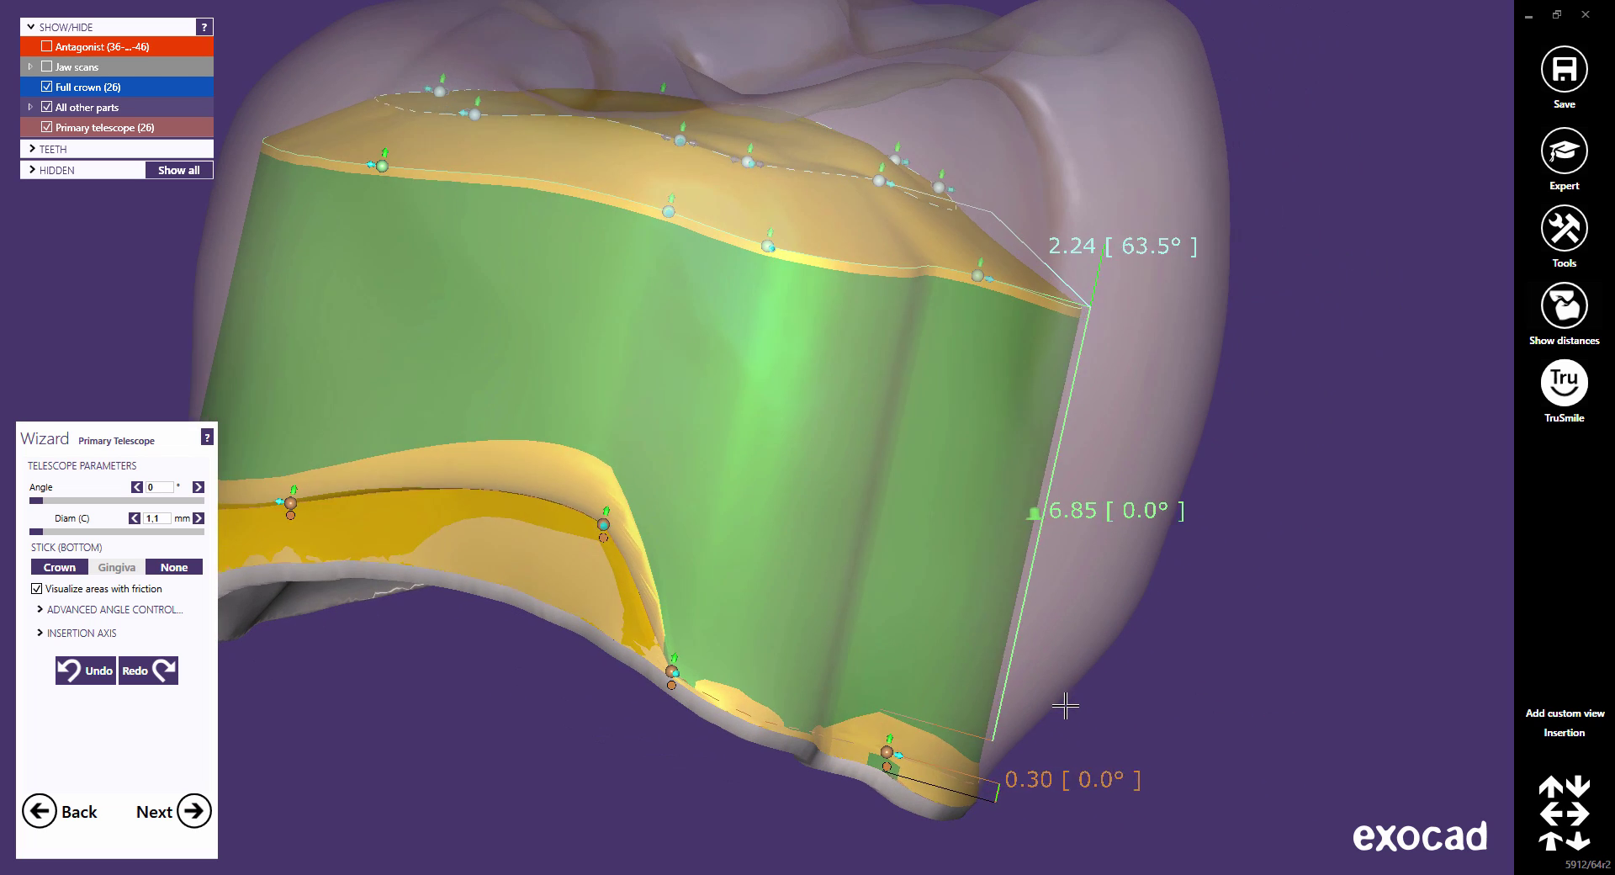
pyautogui.moveTo(885, 747); pyautogui.dragTo(836, 613)
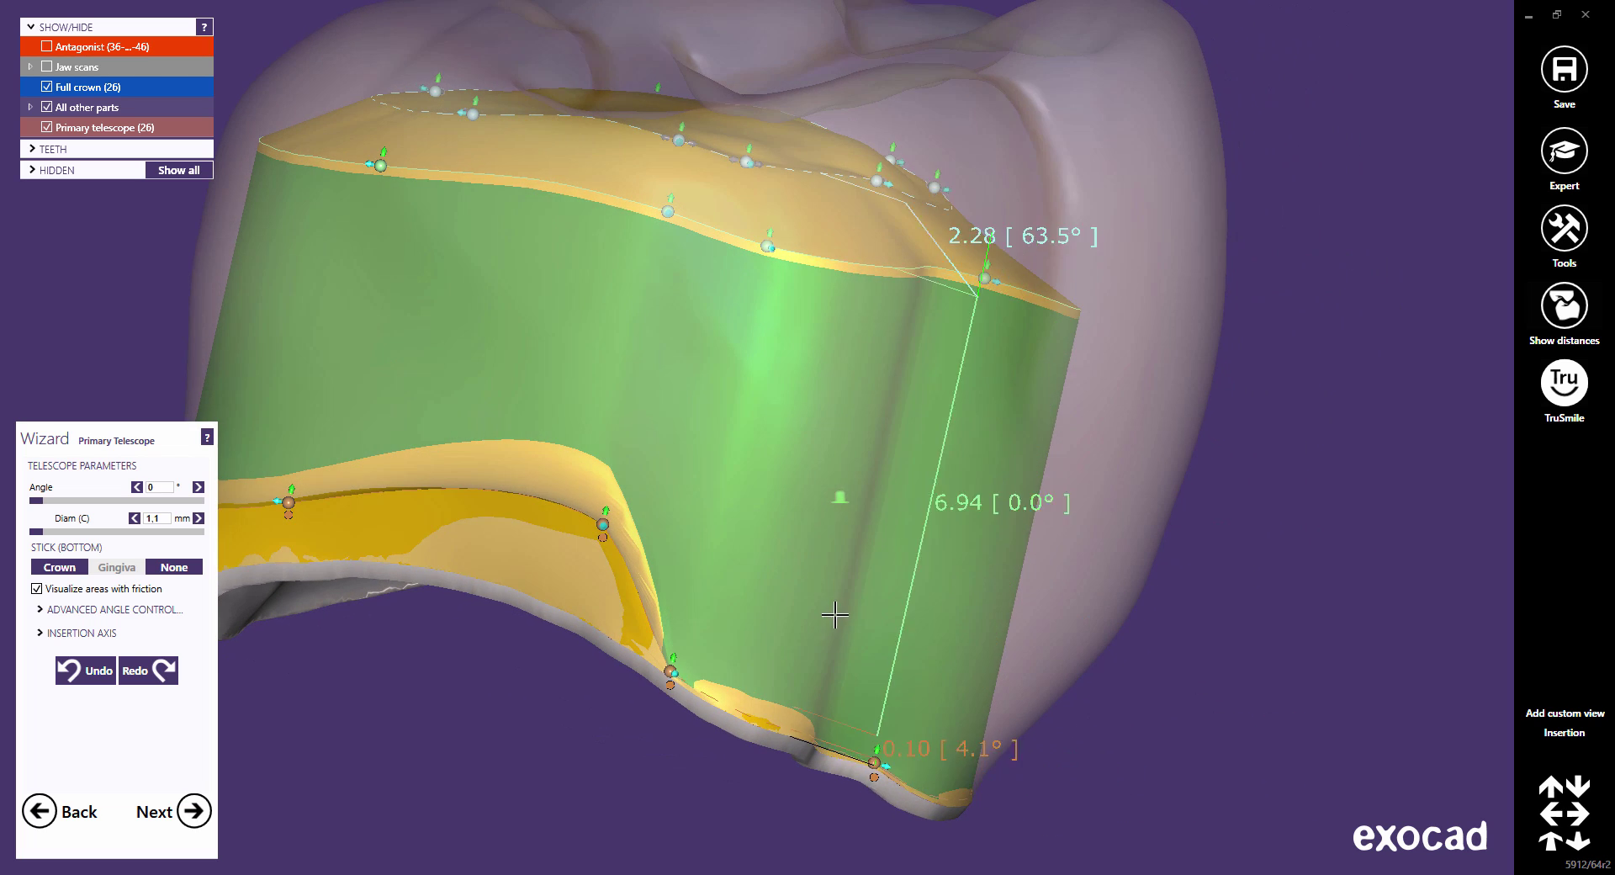
pyautogui.moveTo(850, 695)
pyautogui.mouseDown(button='right')
pyautogui.moveTo(843, 600)
pyautogui.moveTo(847, 695)
pyautogui.mouseUp(button='right')
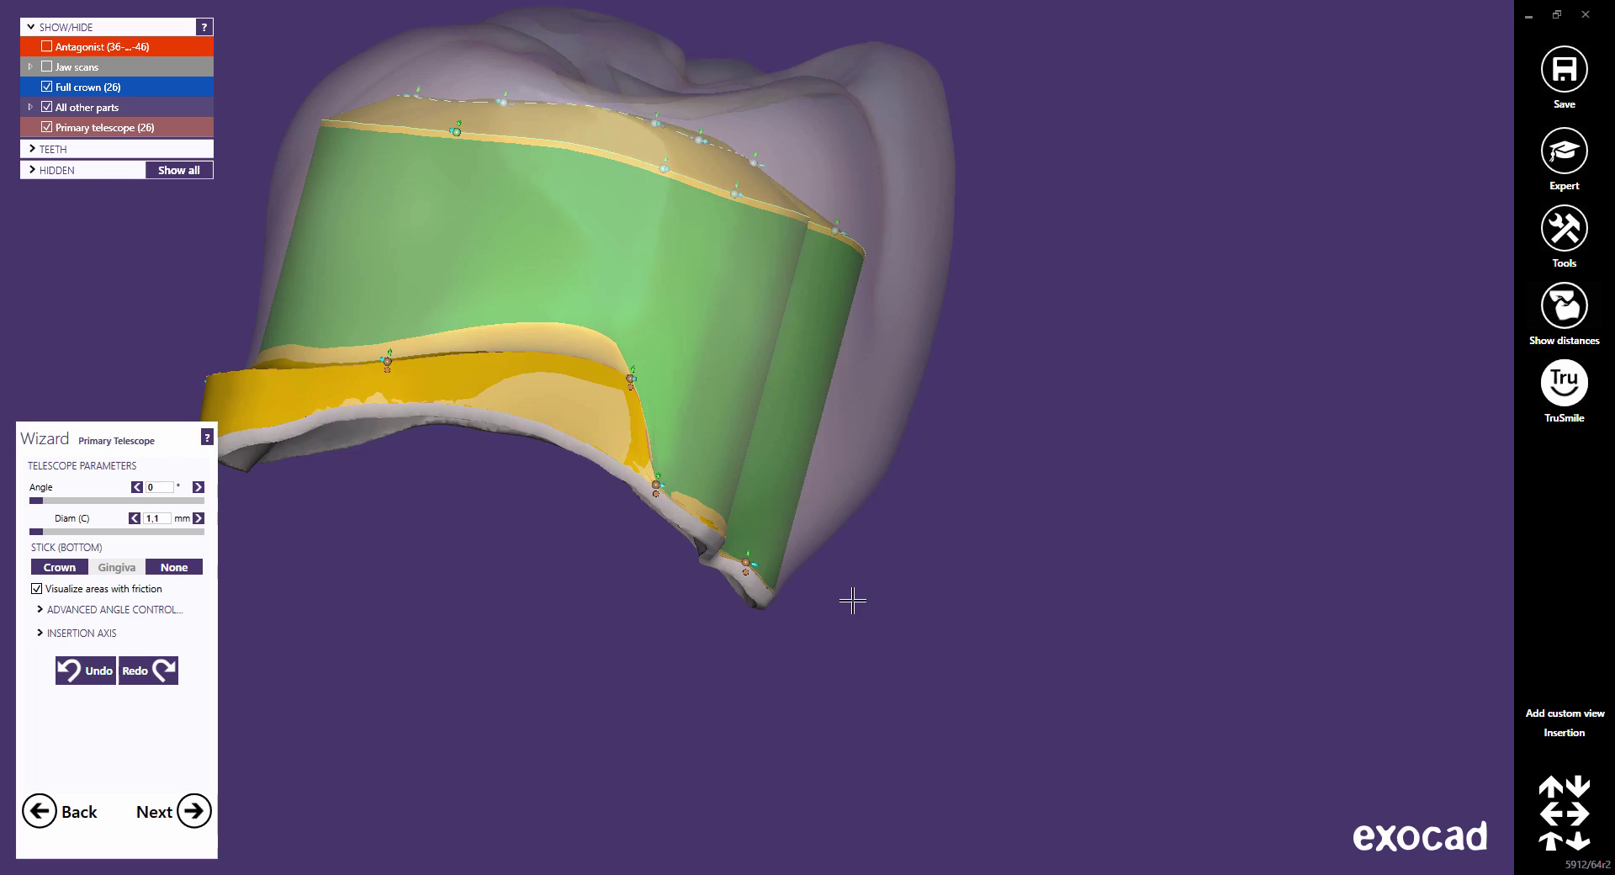
pyautogui.moveTo(854, 602)
pyautogui.mouseDown(button='right')
pyautogui.moveTo(717, 521)
pyautogui.moveTo(777, 645)
pyautogui.mouseUp(button='right')
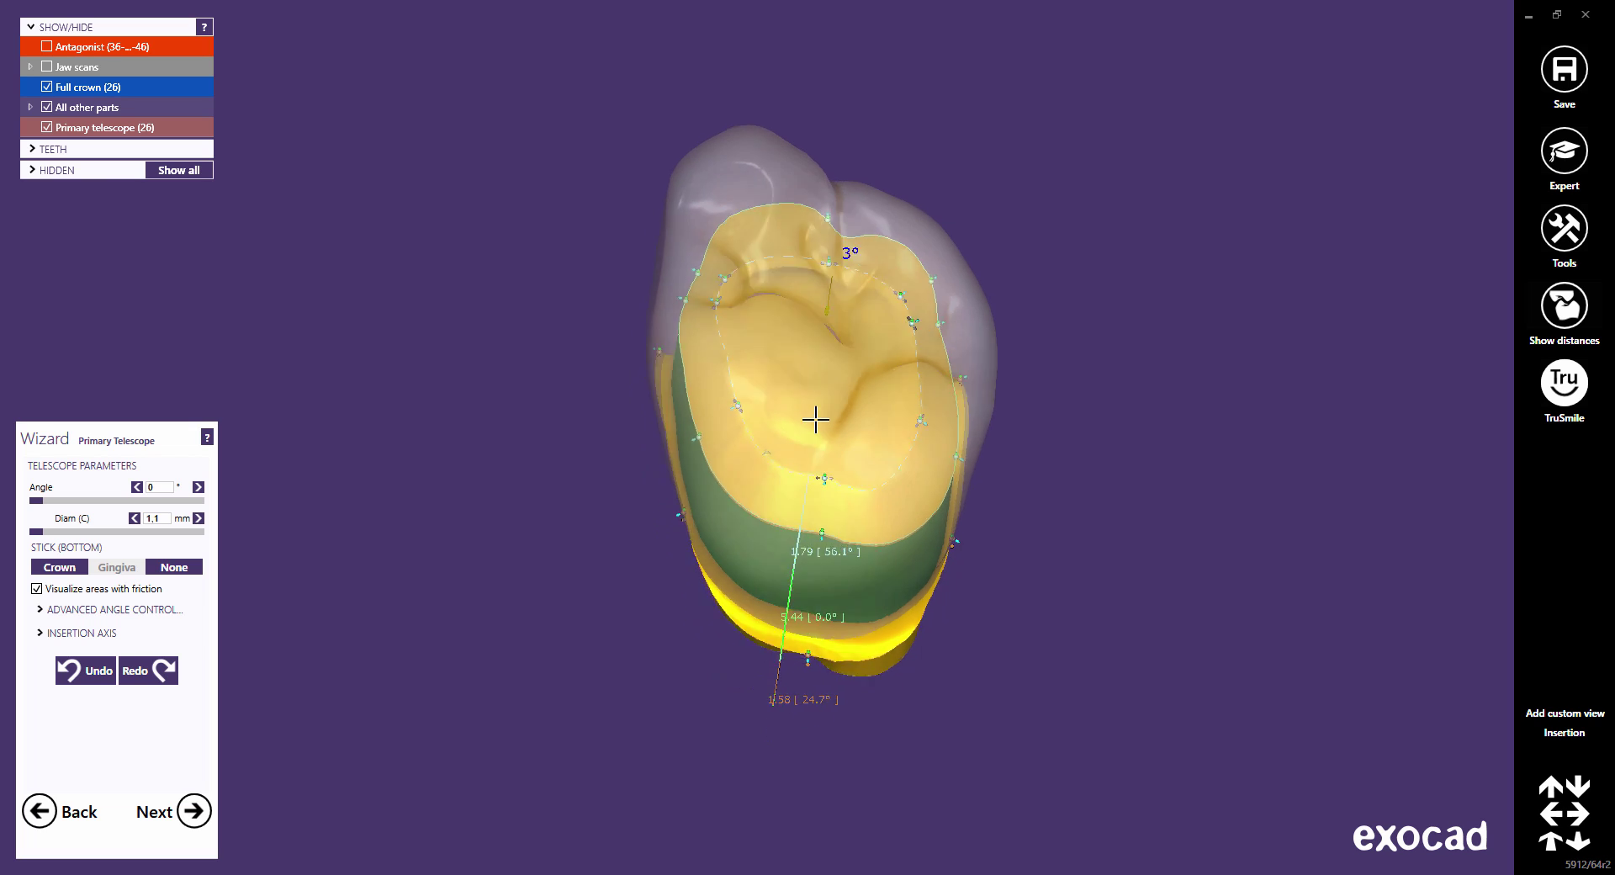
pyautogui.scroll(3, 753, 313)
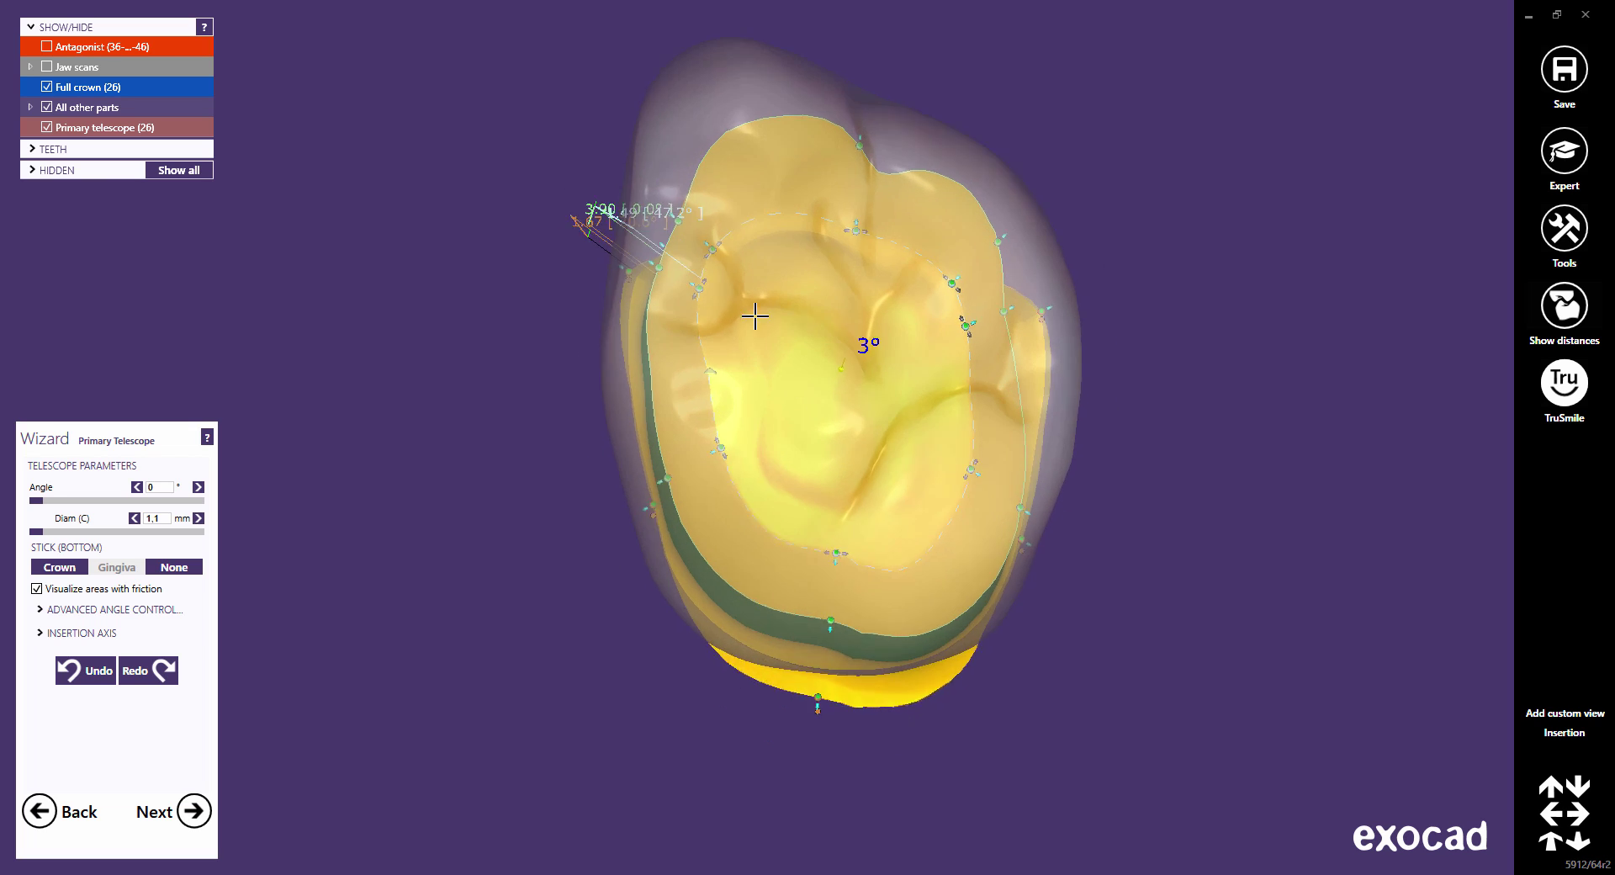
pyautogui.scroll(2, 664, 282)
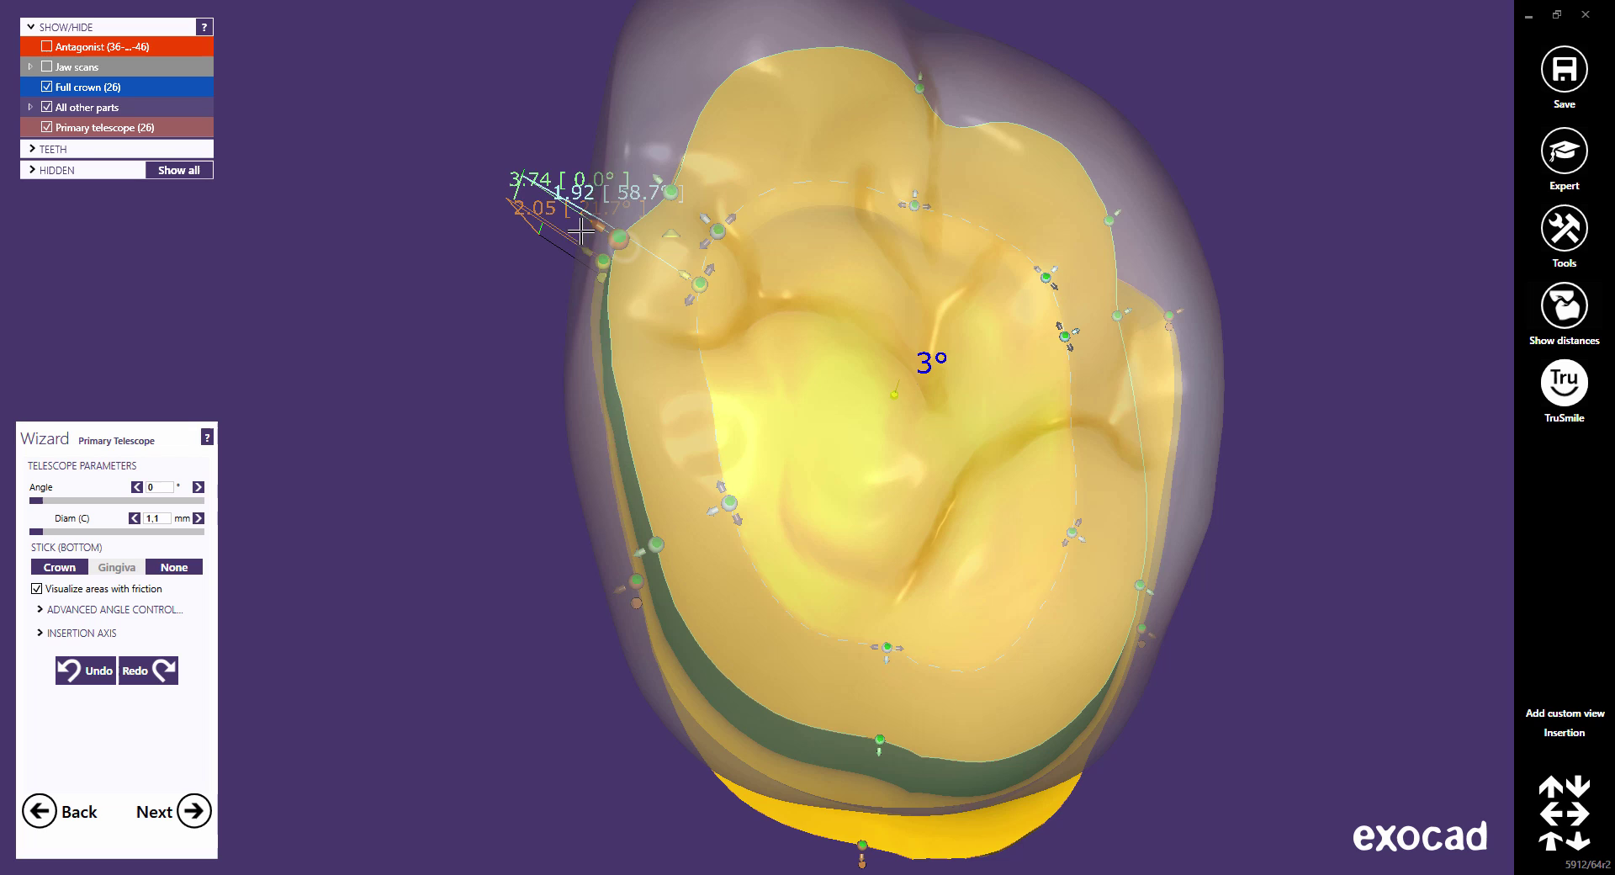
# Step: Move the left outline points and side wall outward, and widen the outline at a margin point
pyautogui.moveTo(580, 232); pyautogui.dragTo(564, 233, button='right')
pyautogui.moveTo(607, 241); pyautogui.dragTo(570, 218)
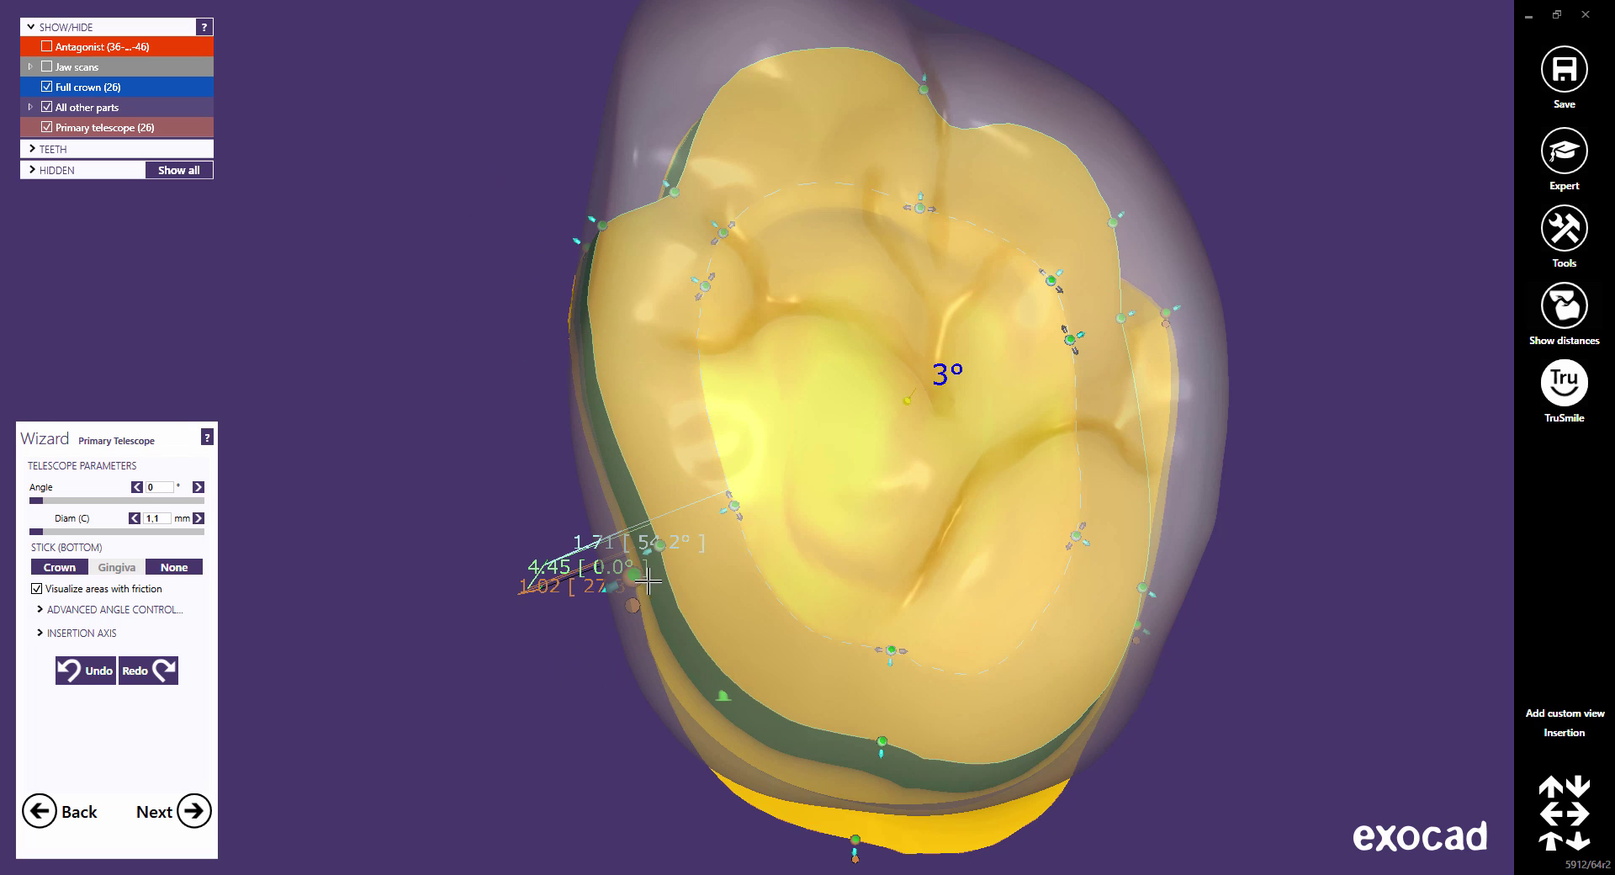
pyautogui.moveTo(615, 587); pyautogui.dragTo(619, 555)
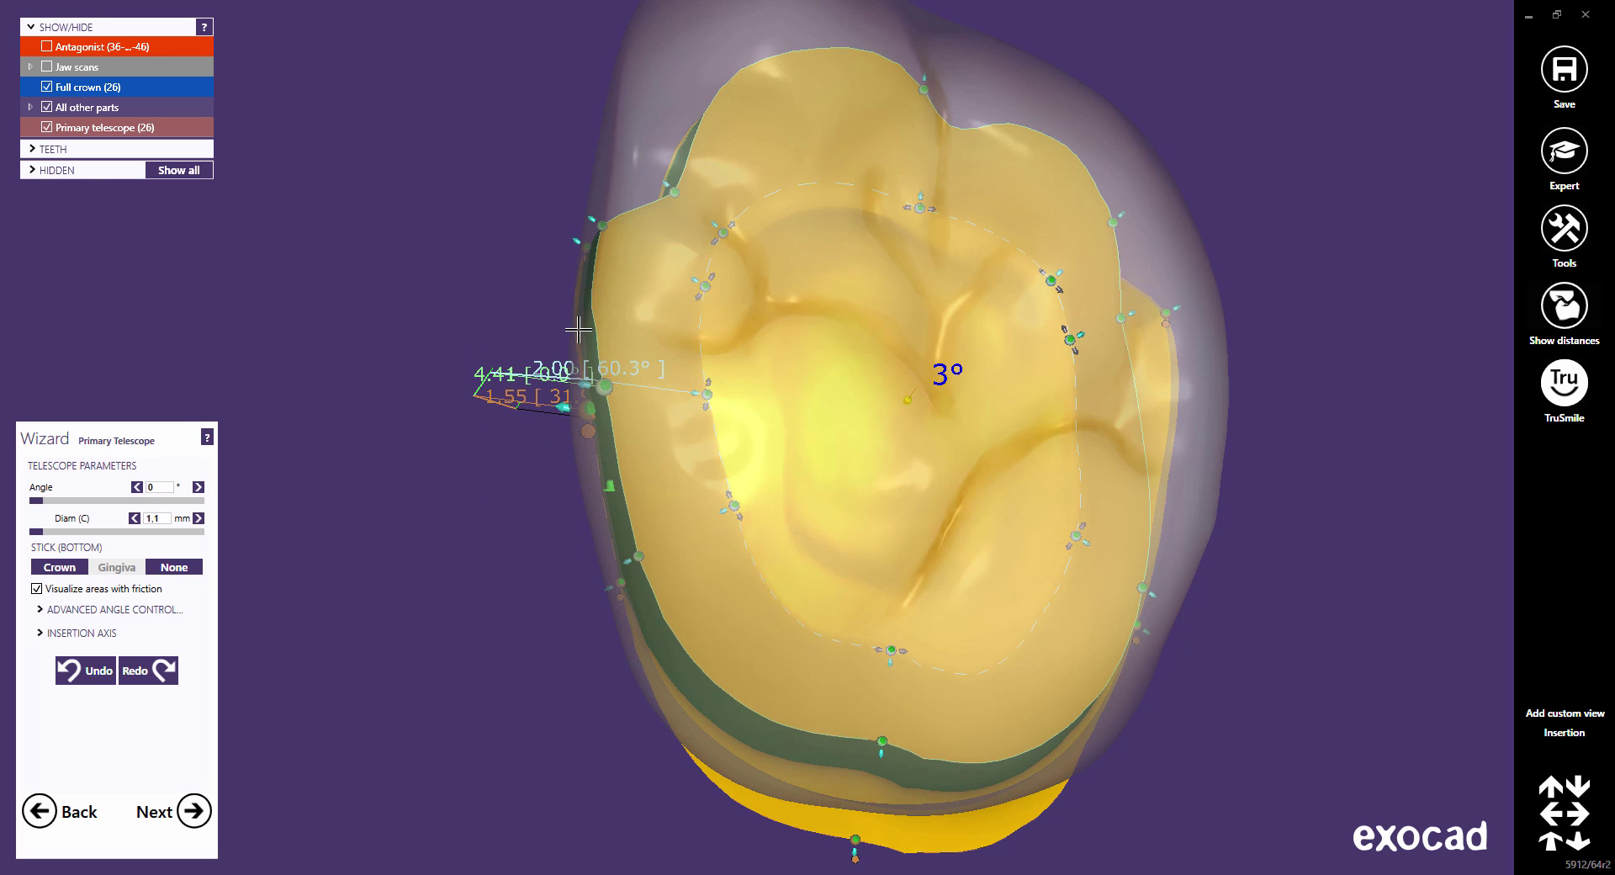
pyautogui.moveTo(578, 305); pyautogui.dragTo(553, 238, button='right')
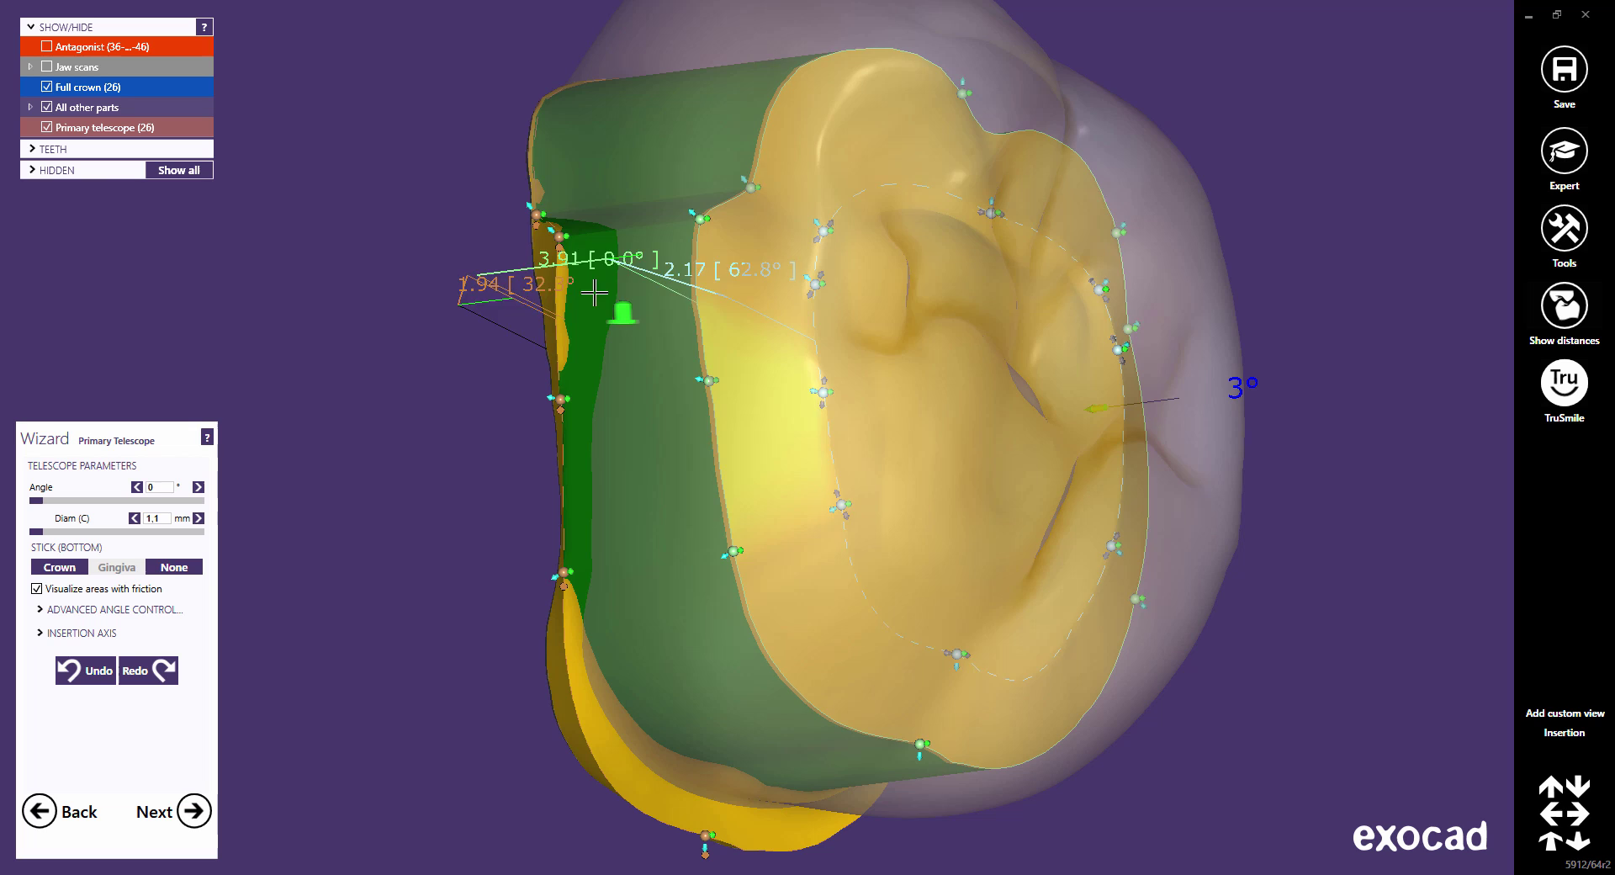
pyautogui.moveTo(554, 238); pyautogui.dragTo(561, 223)
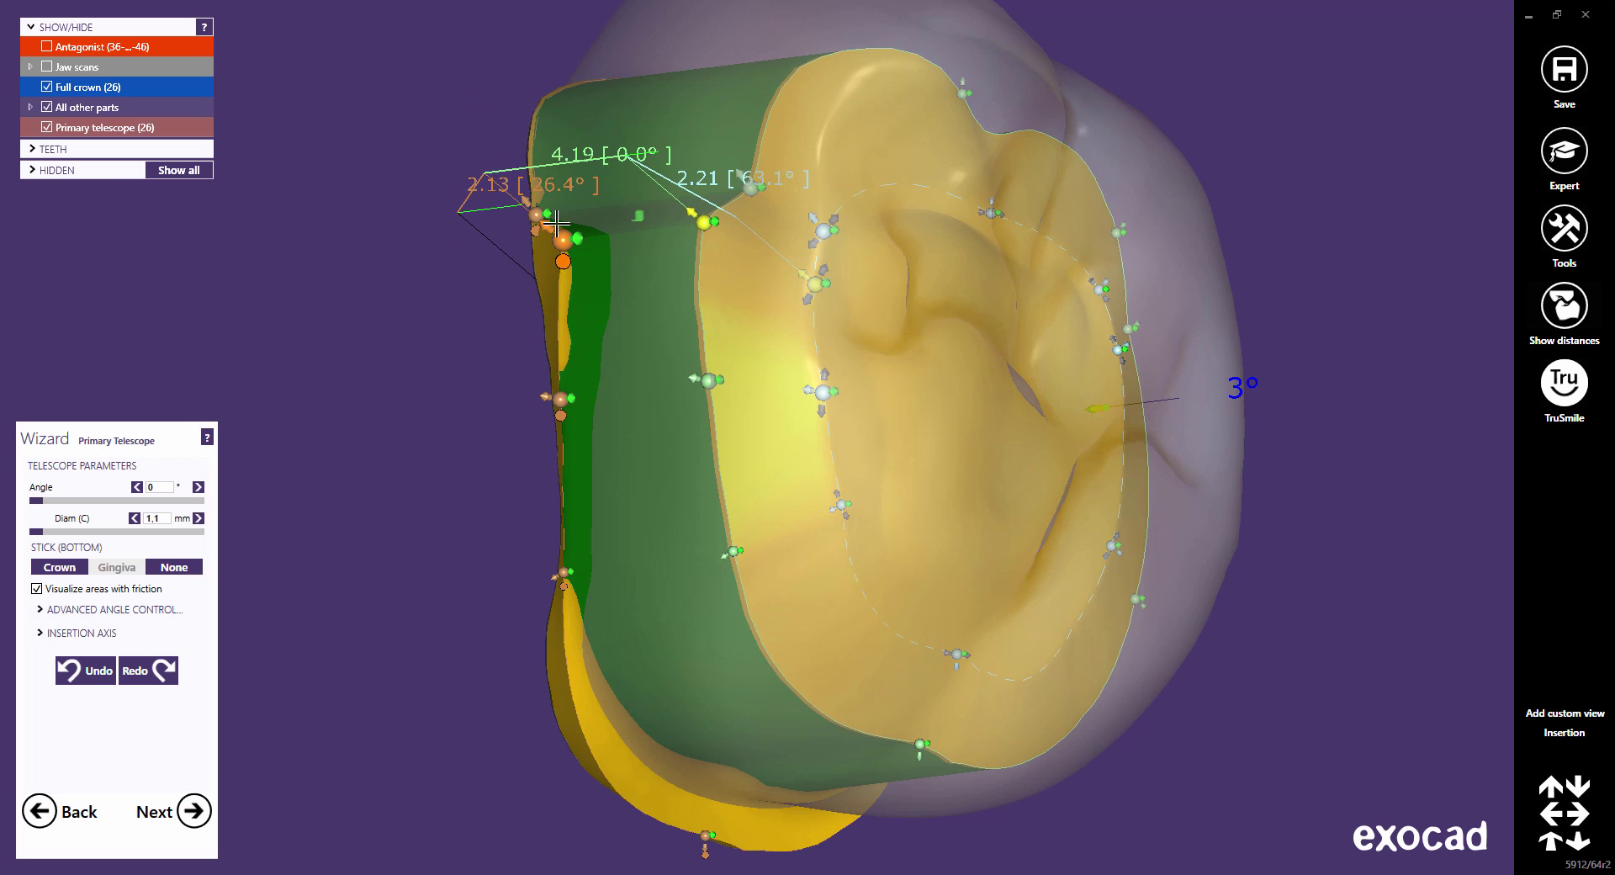
pyautogui.moveTo(756, 359); pyautogui.dragTo(930, 433, button='right')
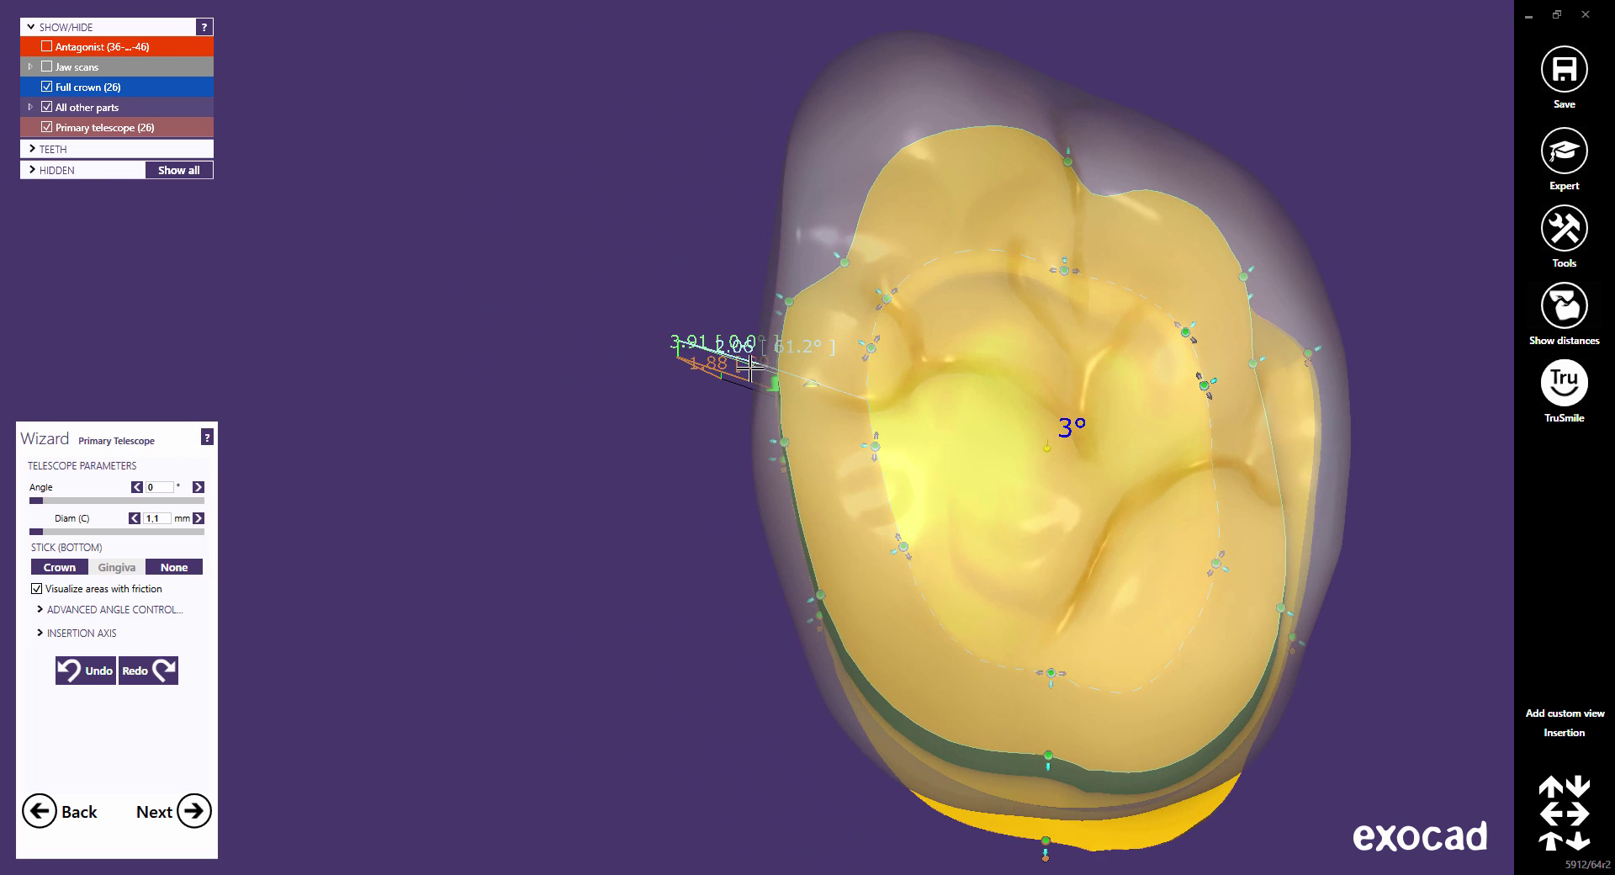
pyautogui.moveTo(1240, 598); pyautogui.dragTo(1106, 563, button='right')
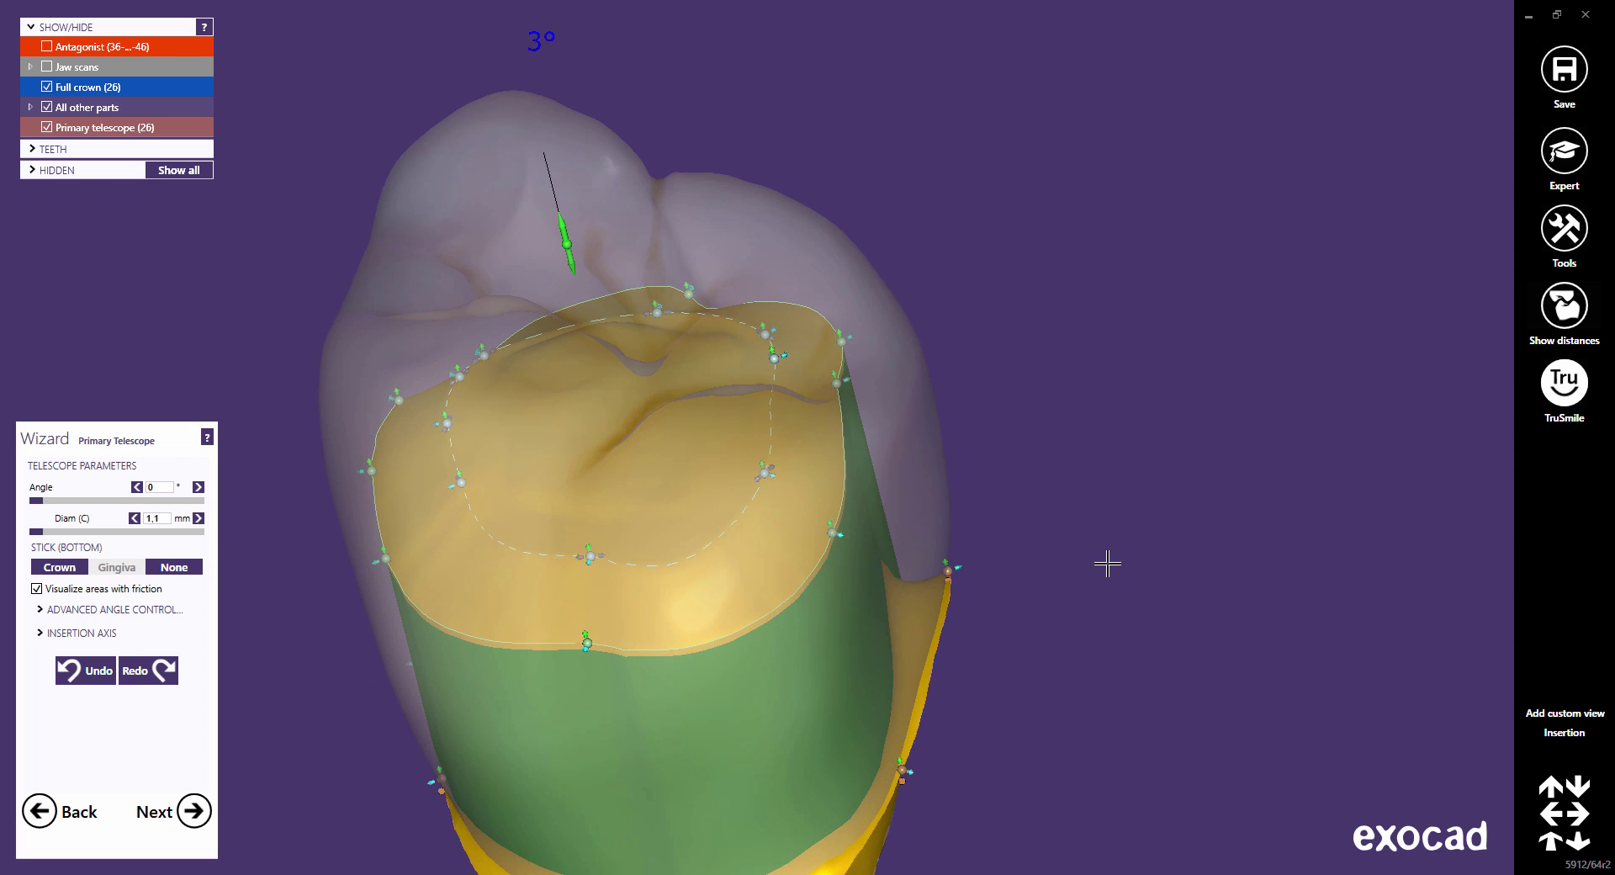
pyautogui.moveTo(839, 378)
pyautogui.mouseDown()
pyautogui.moveTo(887, 370)
pyautogui.moveTo(821, 439)
pyautogui.mouseUp()
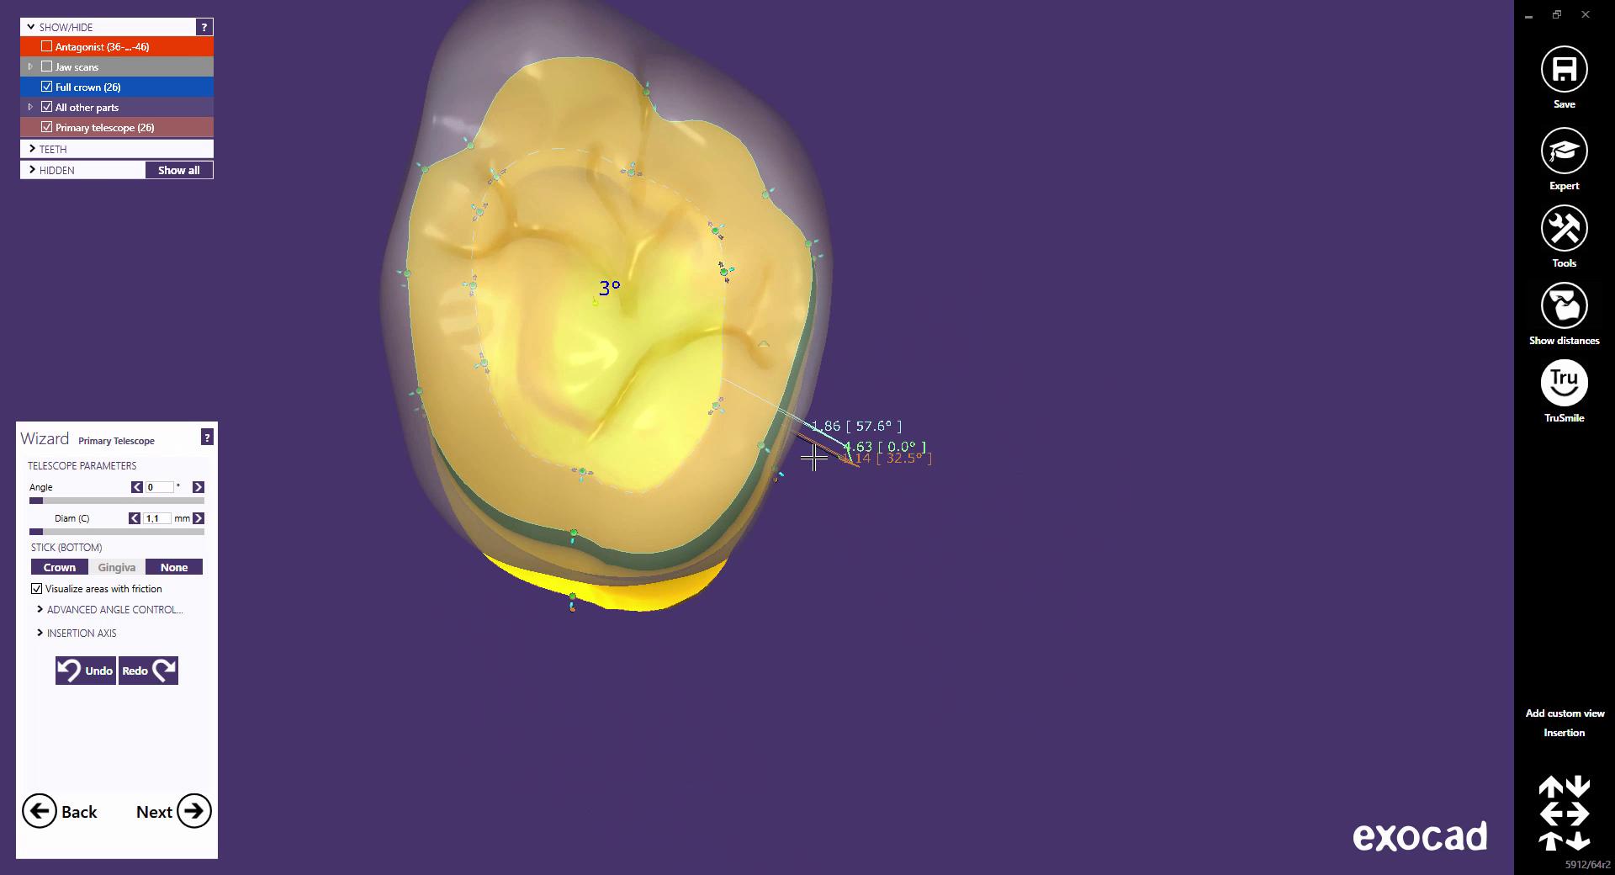
# Step: Show the jaw scans and pull a front outline point downward
pyautogui.click(47, 66)
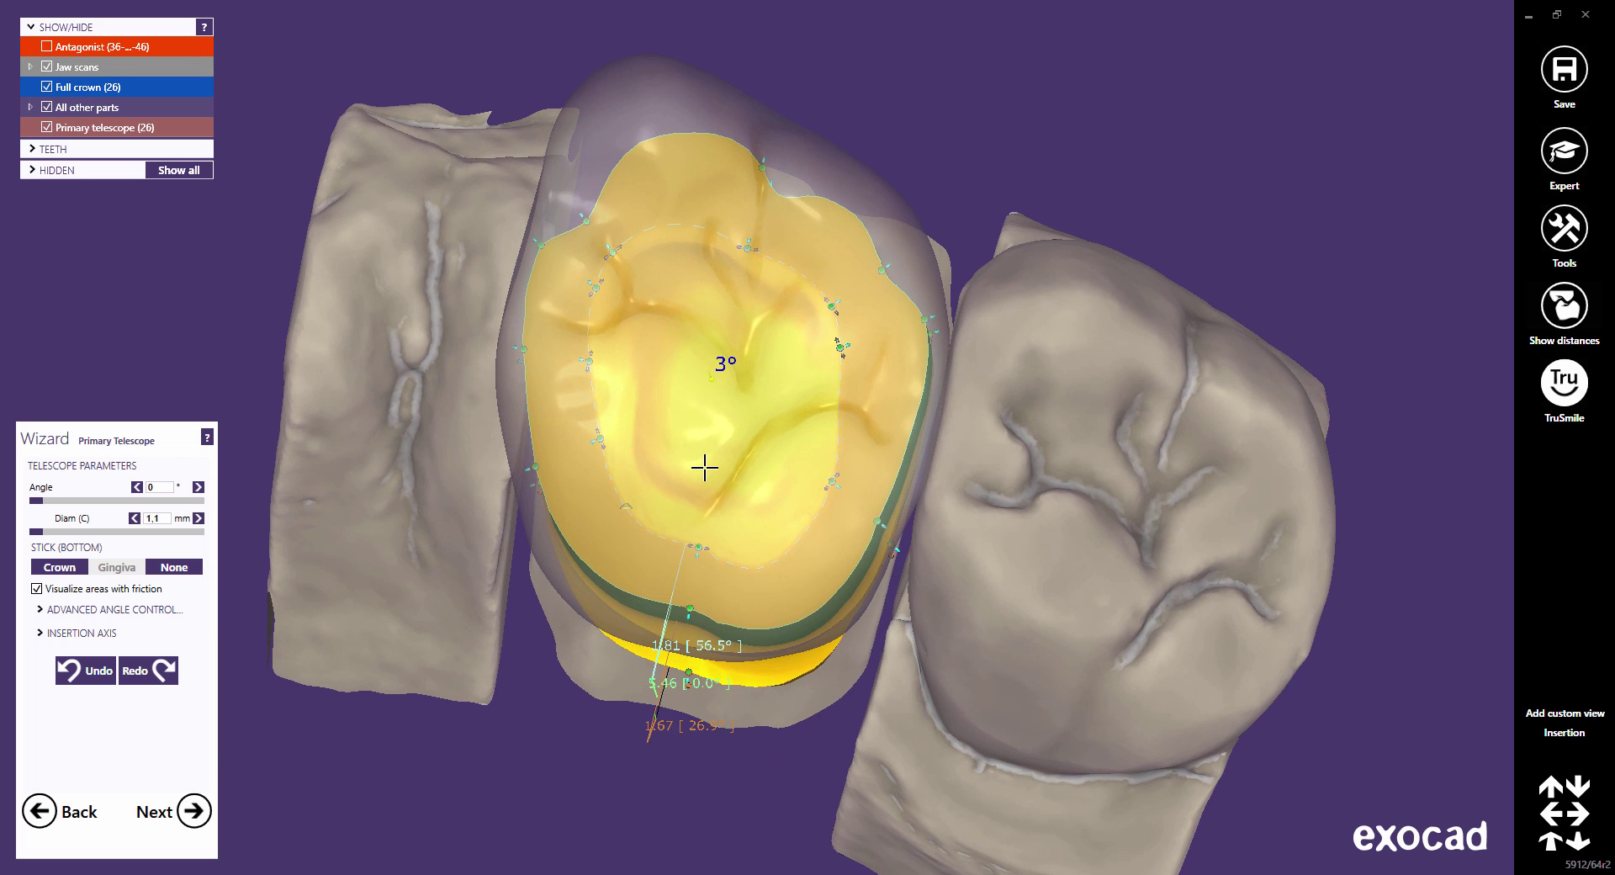
pyautogui.scroll(2, 705, 467)
pyautogui.moveTo(844, 346); pyautogui.dragTo(852, 382)
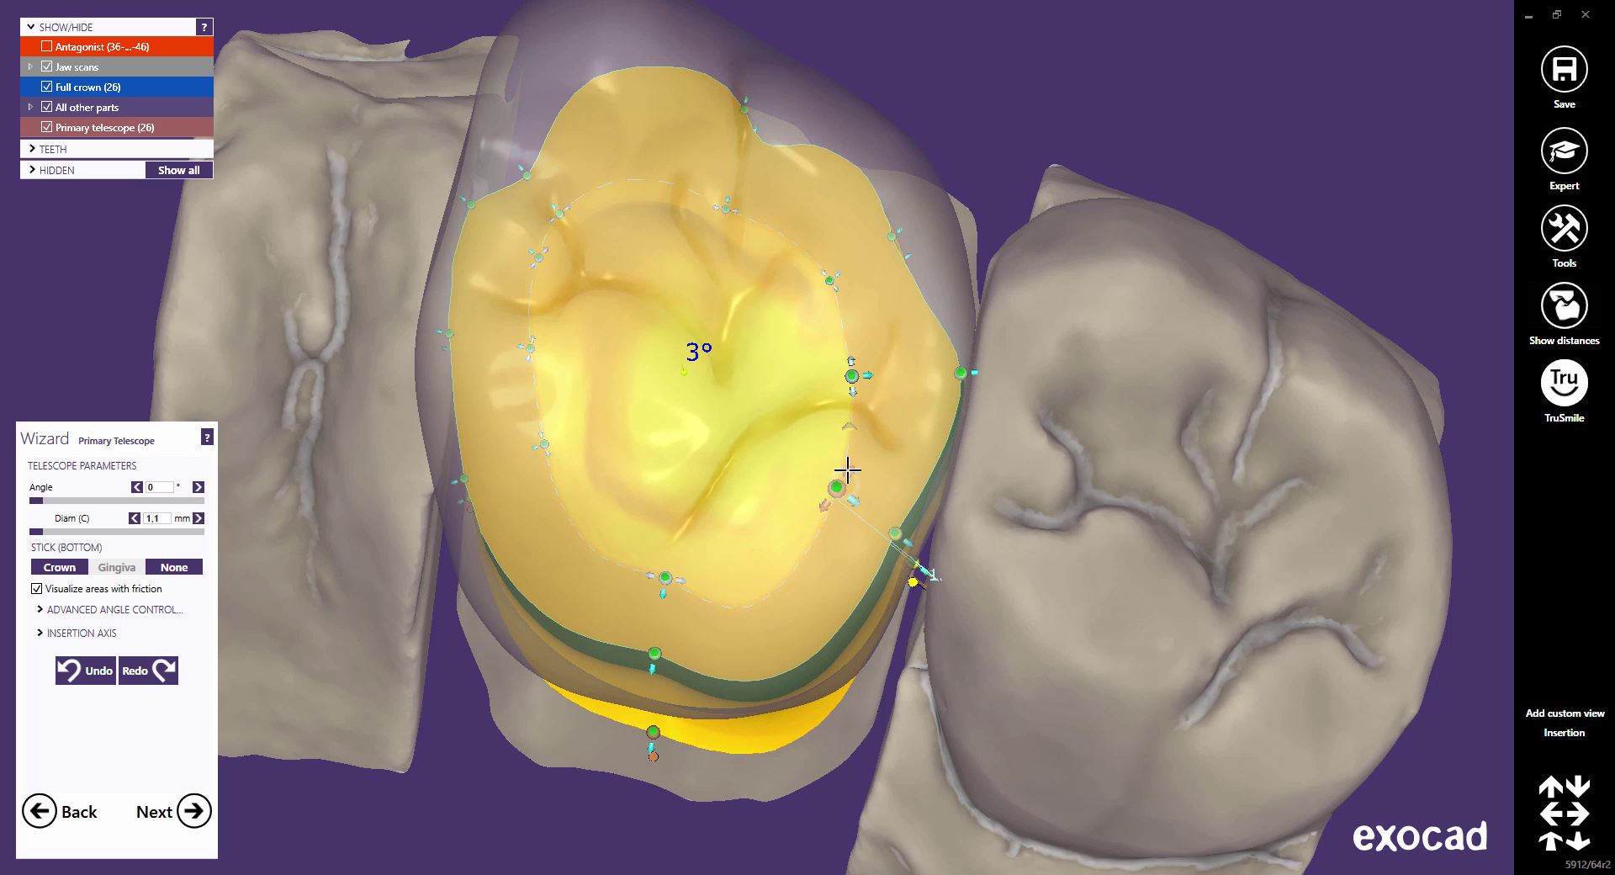
pyautogui.moveTo(603, 314); pyautogui.dragTo(609, 316, button='right')
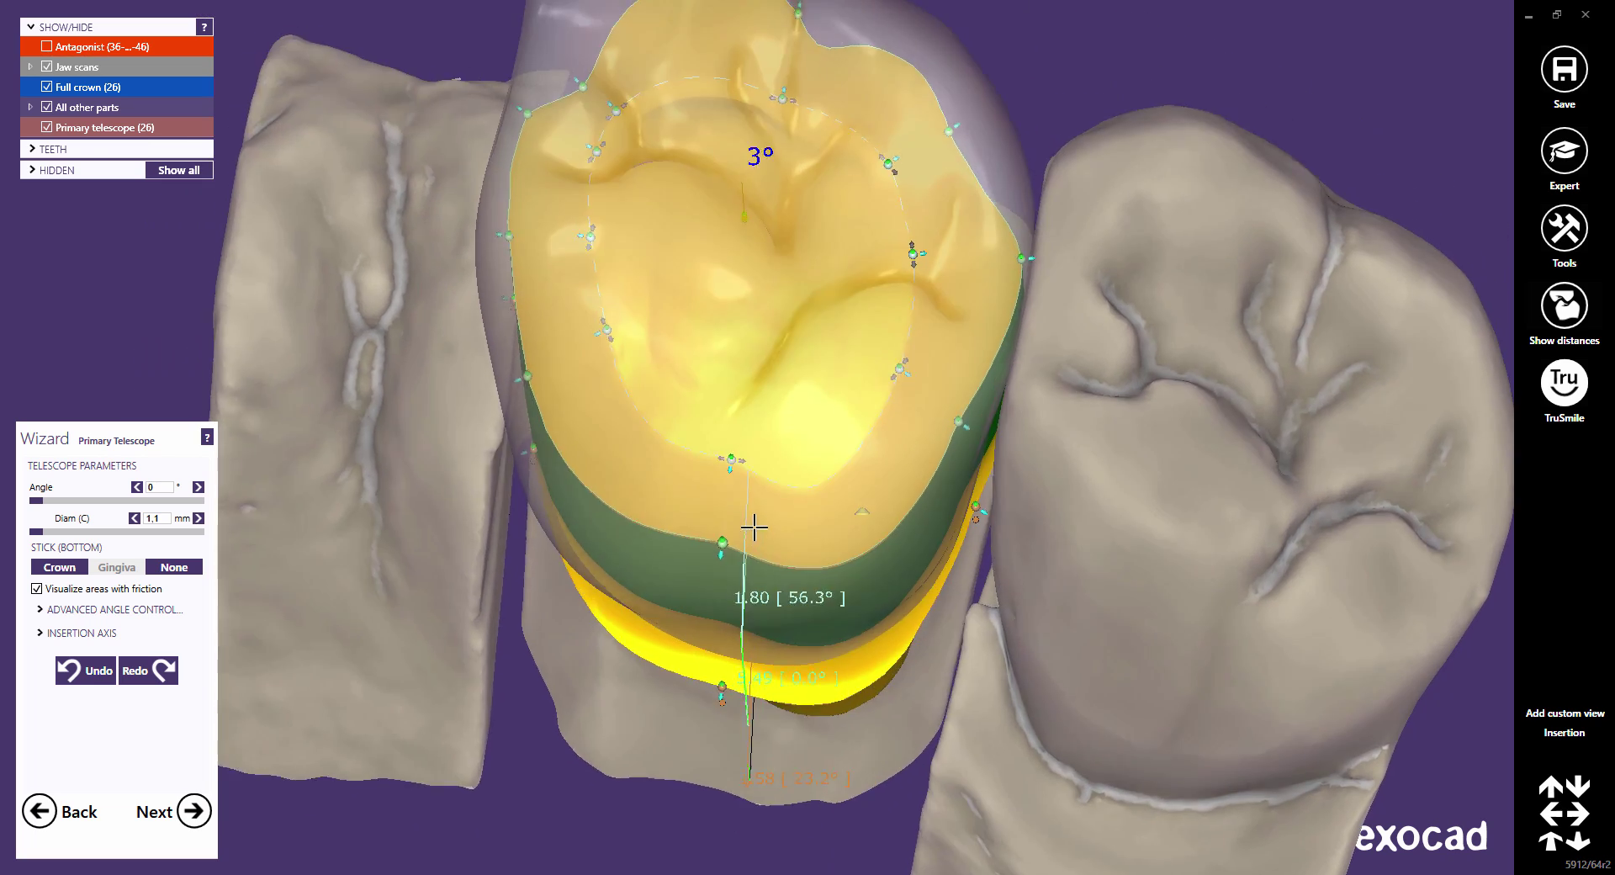
pyautogui.moveTo(690, 569)
pyautogui.mouseDown(button='right')
pyautogui.moveTo(754, 536)
pyautogui.moveTo(744, 500)
pyautogui.mouseUp(button='right')
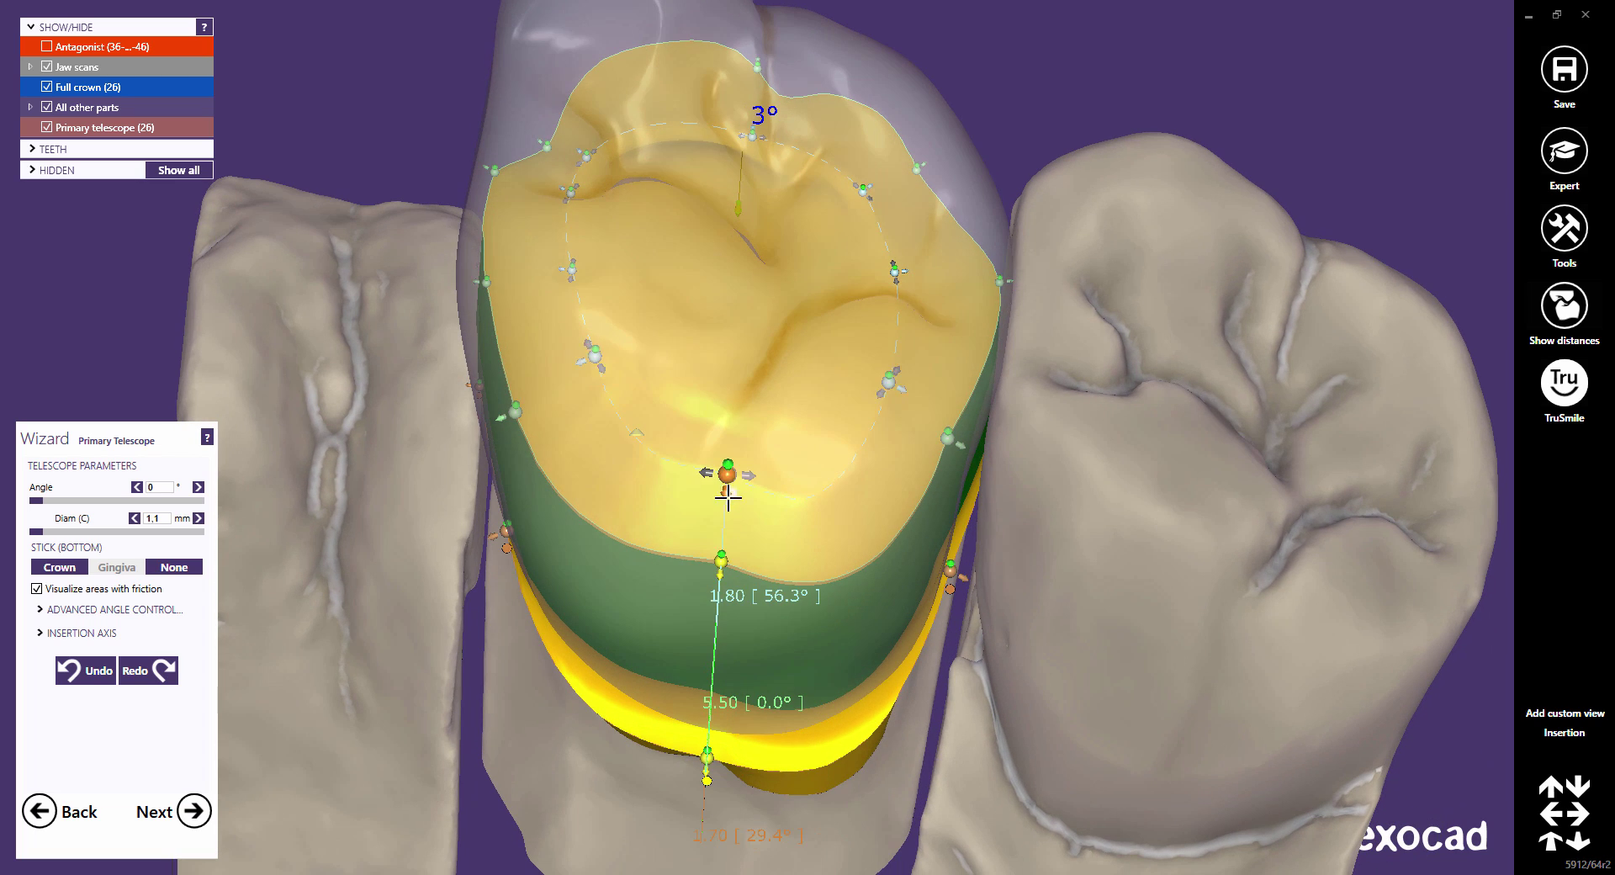
# Step: Adjust the front, middle and left shoulder points to a 5.50 wall height
pyautogui.moveTo(728, 499); pyautogui.dragTo(732, 571)
pyautogui.moveTo(734, 589); pyautogui.dragTo(740, 511, button='right')
pyautogui.moveTo(731, 503)
pyautogui.mouseDown()
pyautogui.moveTo(733, 542)
pyautogui.moveTo(731, 497)
pyautogui.mouseUp()
pyautogui.moveTo(732, 496); pyautogui.dragTo(725, 538, button='right')
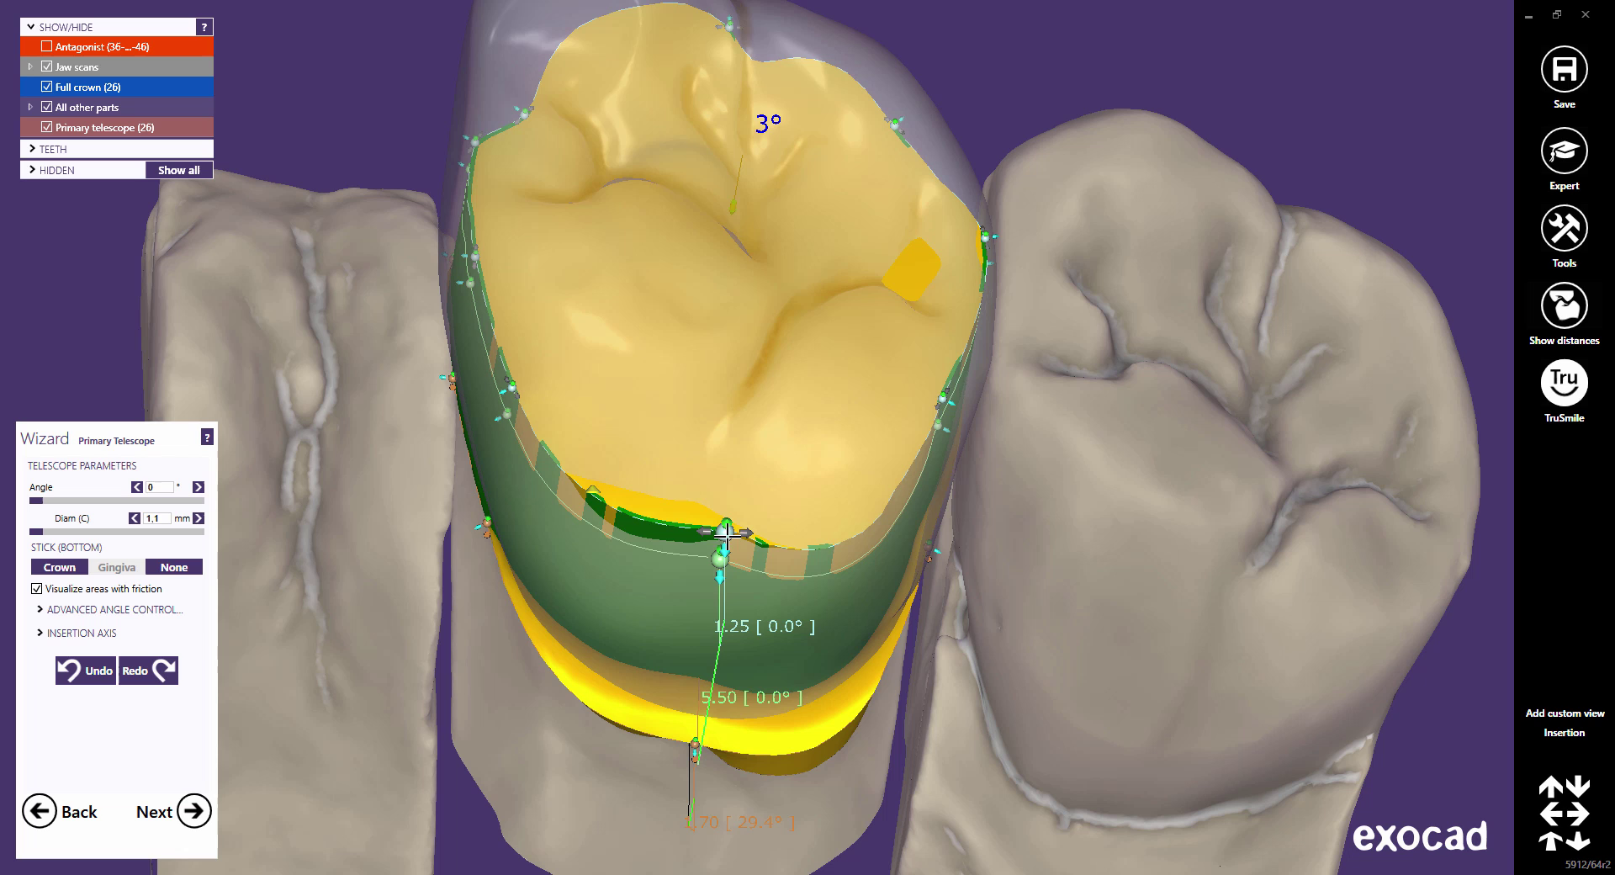
pyautogui.moveTo(725, 533)
pyautogui.mouseDown()
pyautogui.moveTo(723, 556)
pyautogui.moveTo(721, 504)
pyautogui.moveTo(778, 491)
pyautogui.mouseUp()
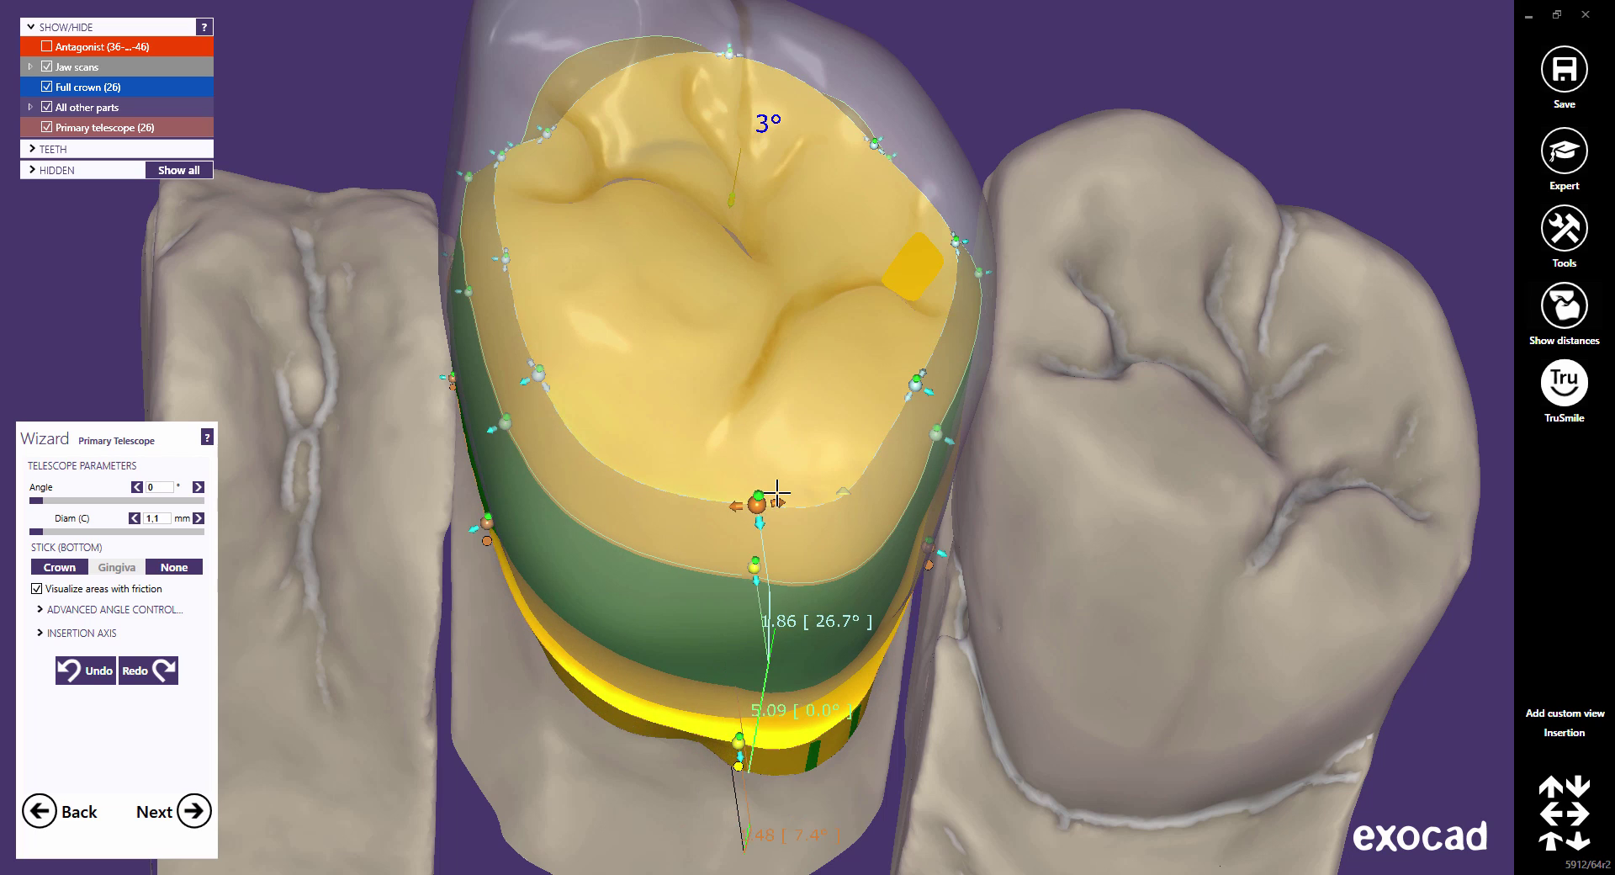
pyautogui.moveTo(775, 494); pyautogui.dragTo(736, 549, button='right')
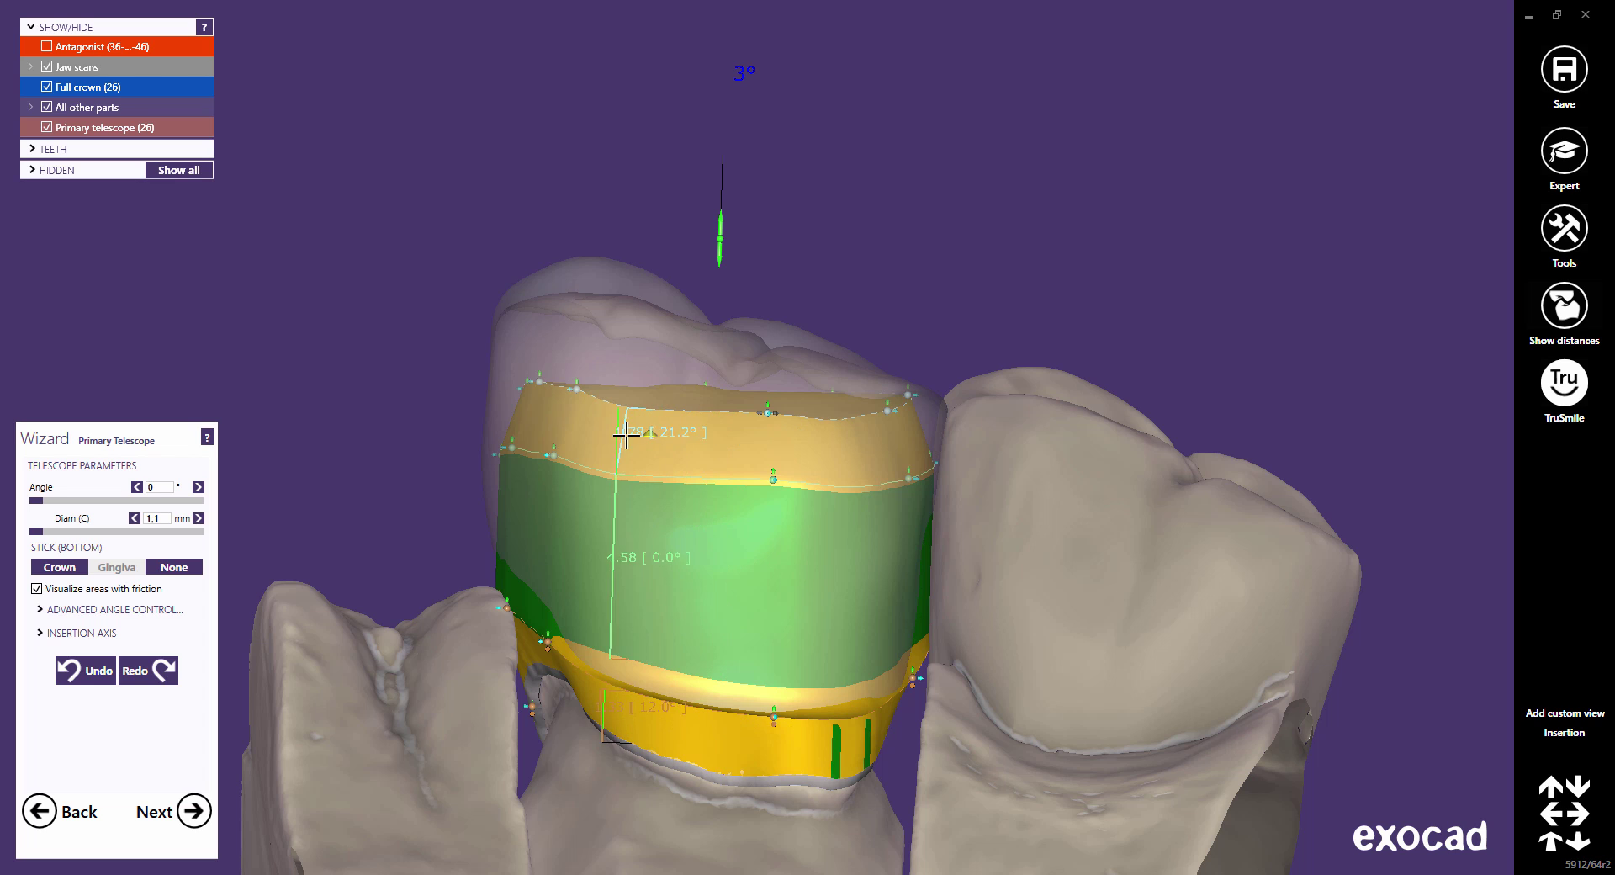
pyautogui.moveTo(579, 347)
pyautogui.mouseDown()
pyautogui.moveTo(586, 318)
pyautogui.moveTo(585, 339)
pyautogui.mouseUp()
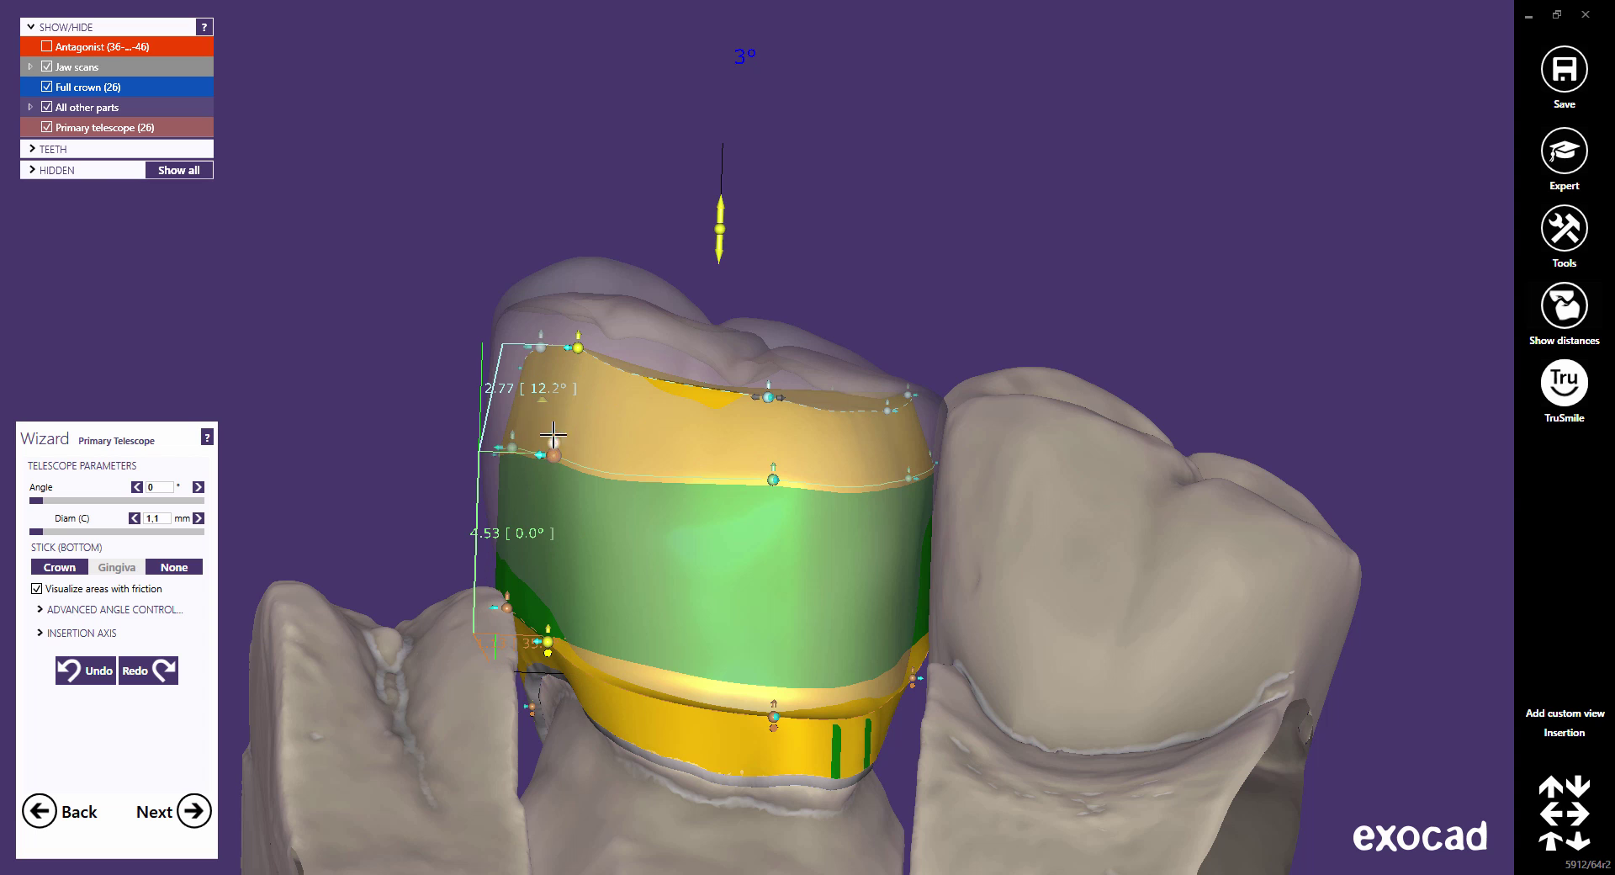
pyautogui.moveTo(553, 433); pyautogui.dragTo(570, 389)
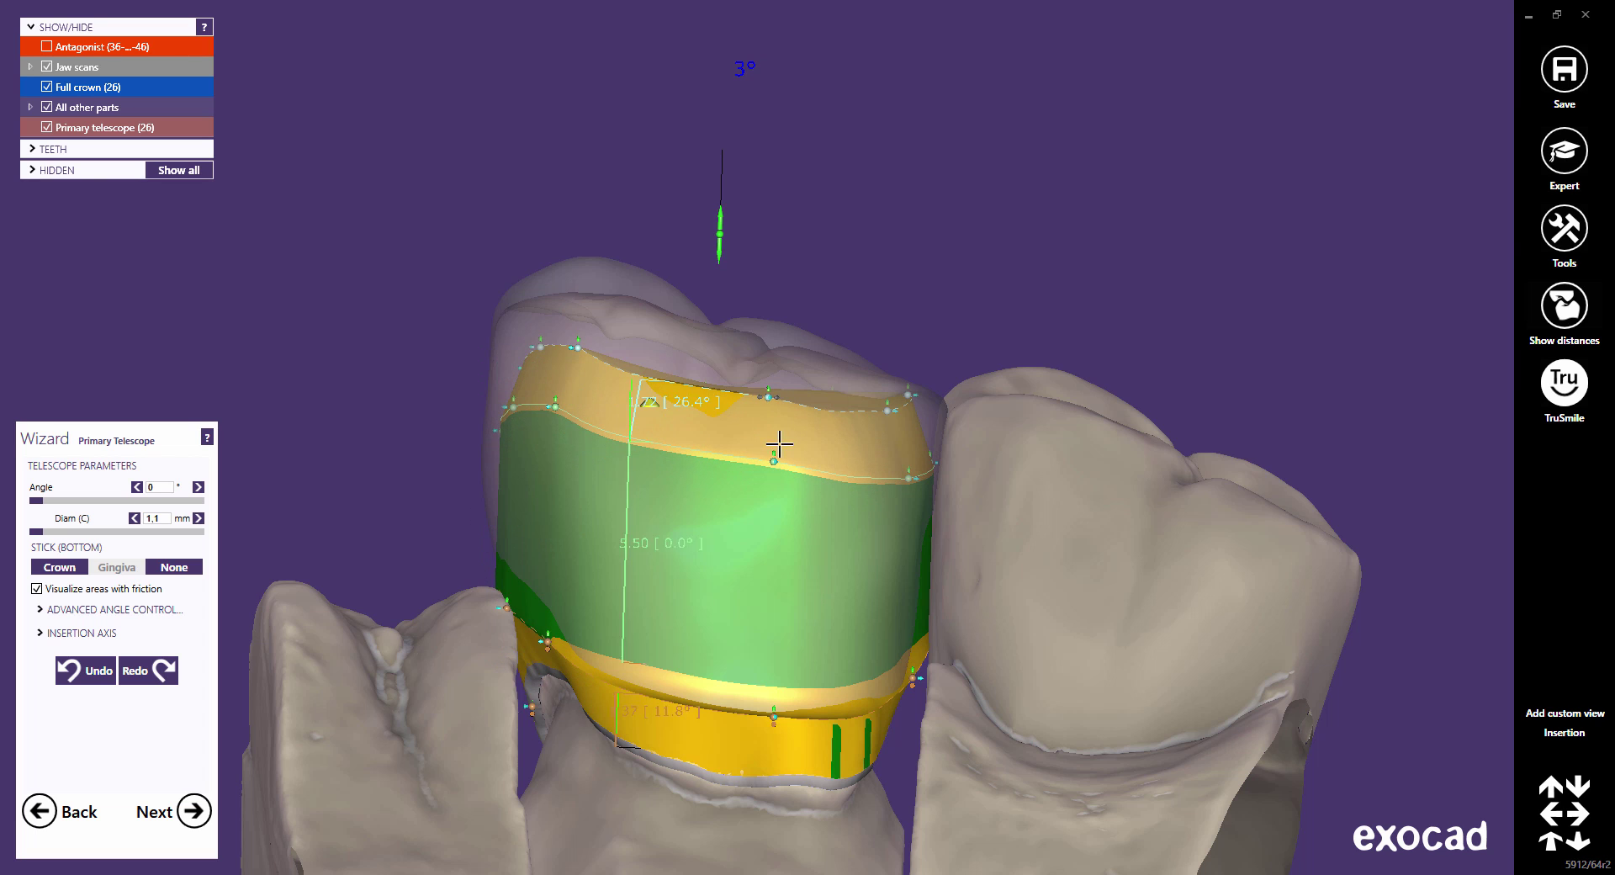
# Step: Shift the yellow shoulder band's step left, giving a 5.13 parallel wall height
pyautogui.moveTo(571, 390); pyautogui.dragTo(981, 374, button='right')
pyautogui.scroll(3, 993, 353)
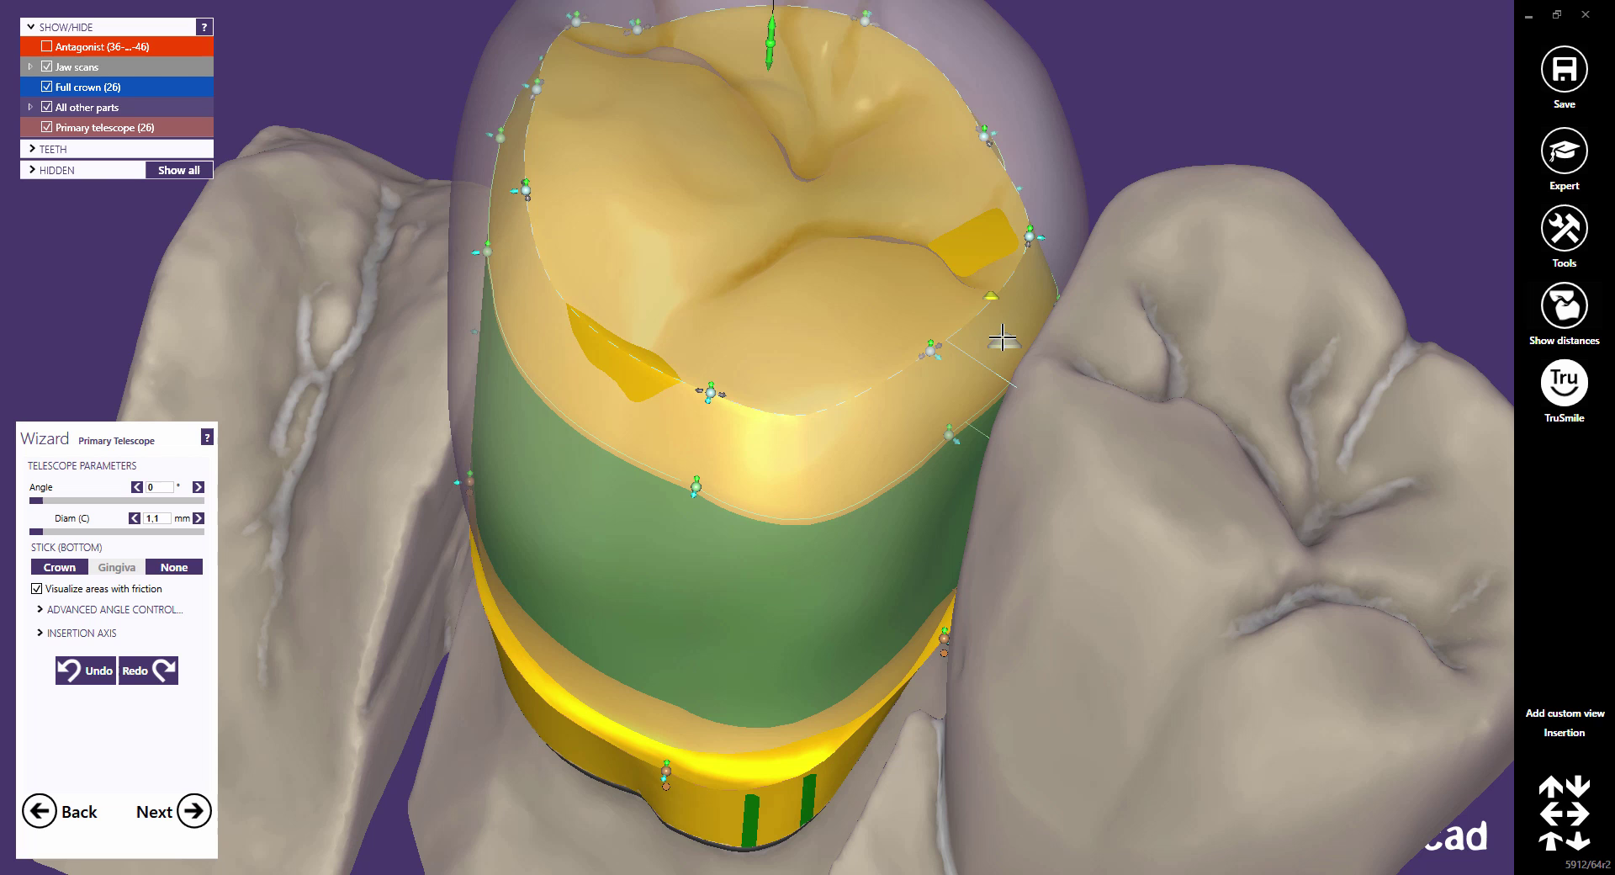
pyautogui.moveTo(1002, 339); pyautogui.dragTo(703, 439)
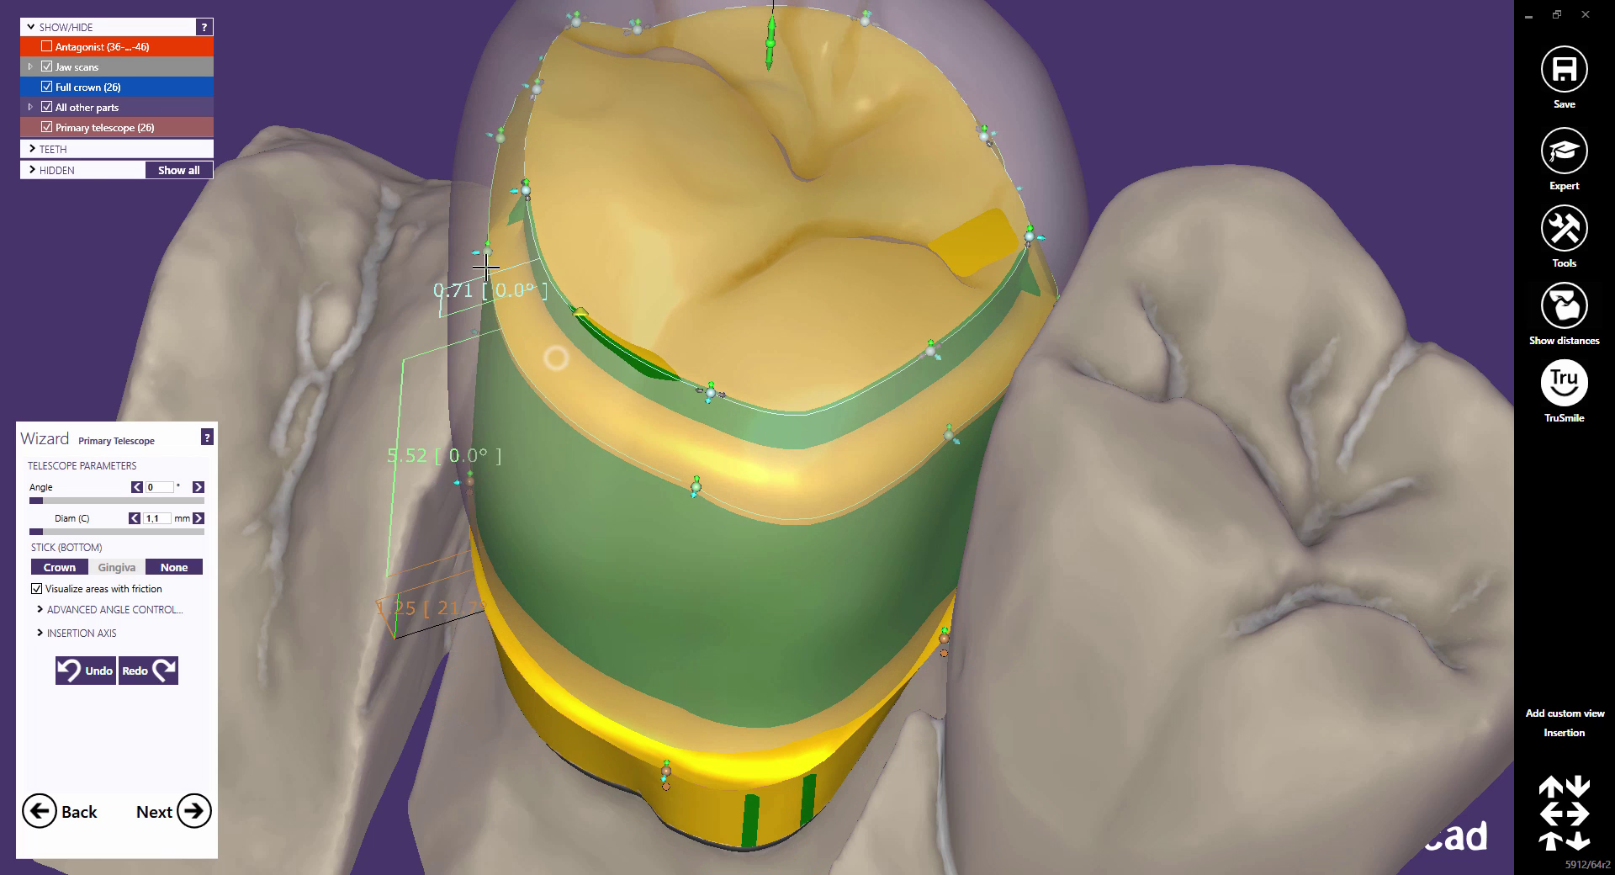
pyautogui.moveTo(555, 353)
pyautogui.mouseDown(button='right')
pyautogui.moveTo(774, 589)
pyautogui.moveTo(779, 673)
pyautogui.mouseUp(button='right')
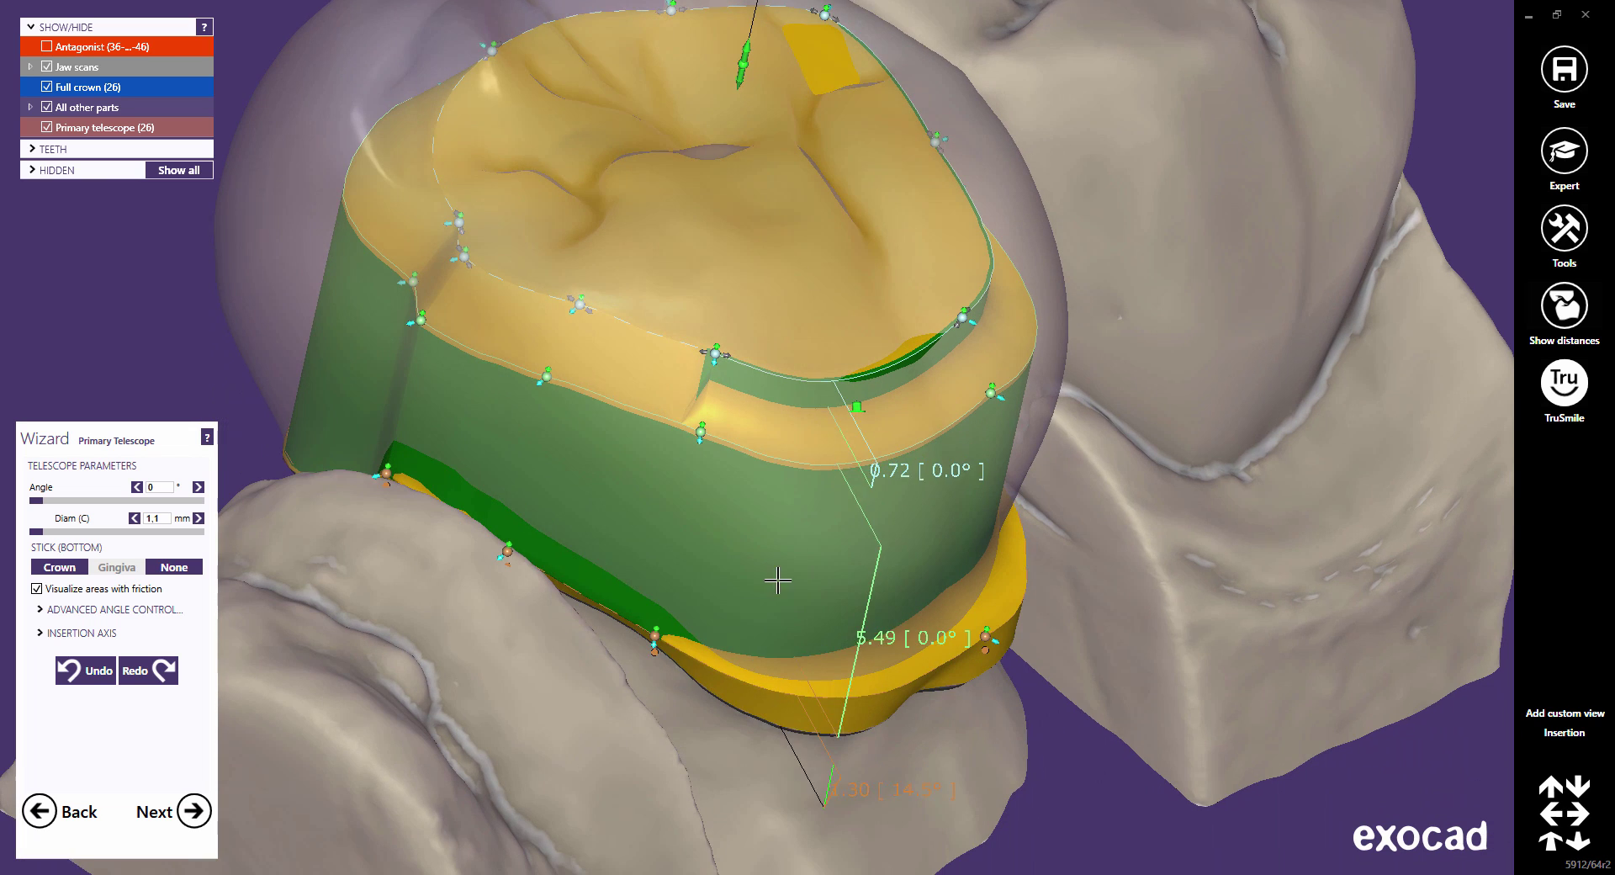
pyautogui.moveTo(623, 369); pyautogui.dragTo(629, 368)
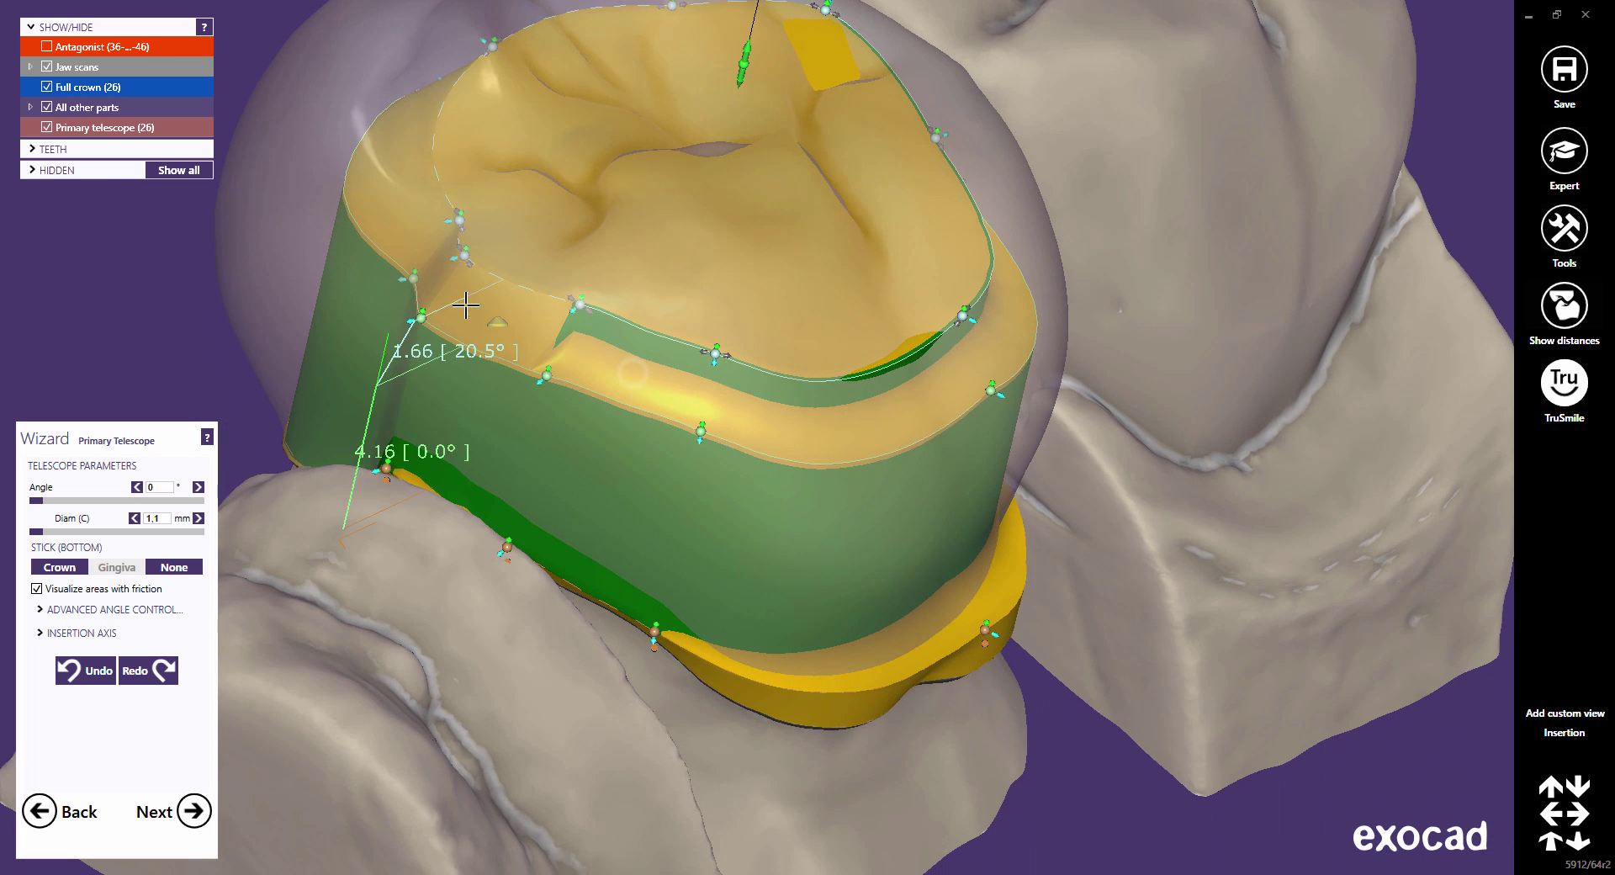
pyautogui.click(504, 318)
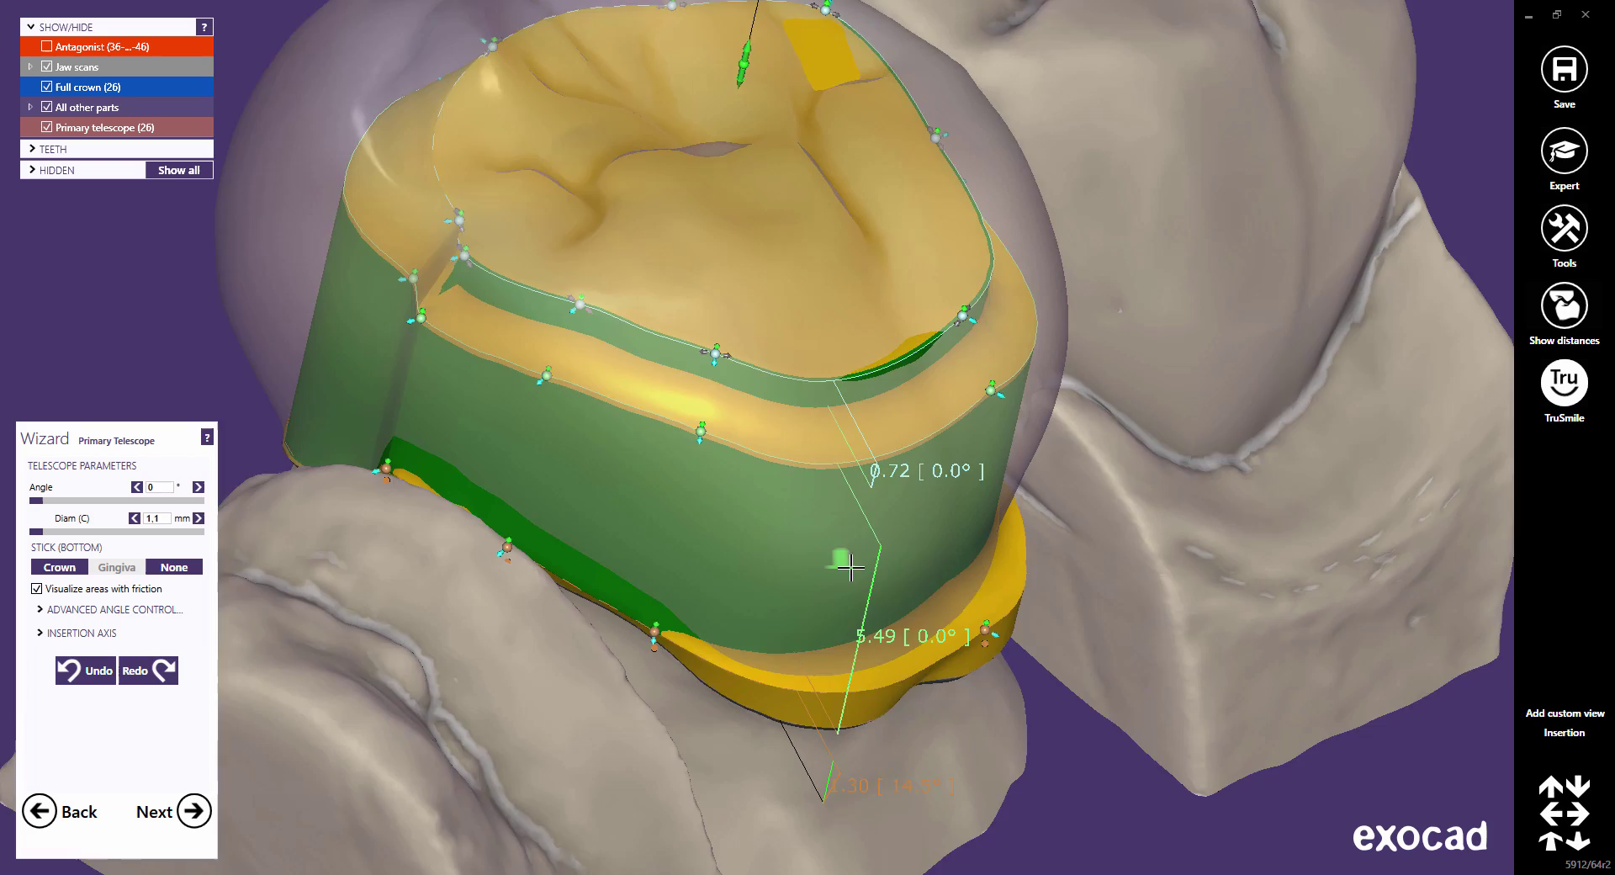
pyautogui.moveTo(850, 570); pyautogui.dragTo(890, 487, button='right')
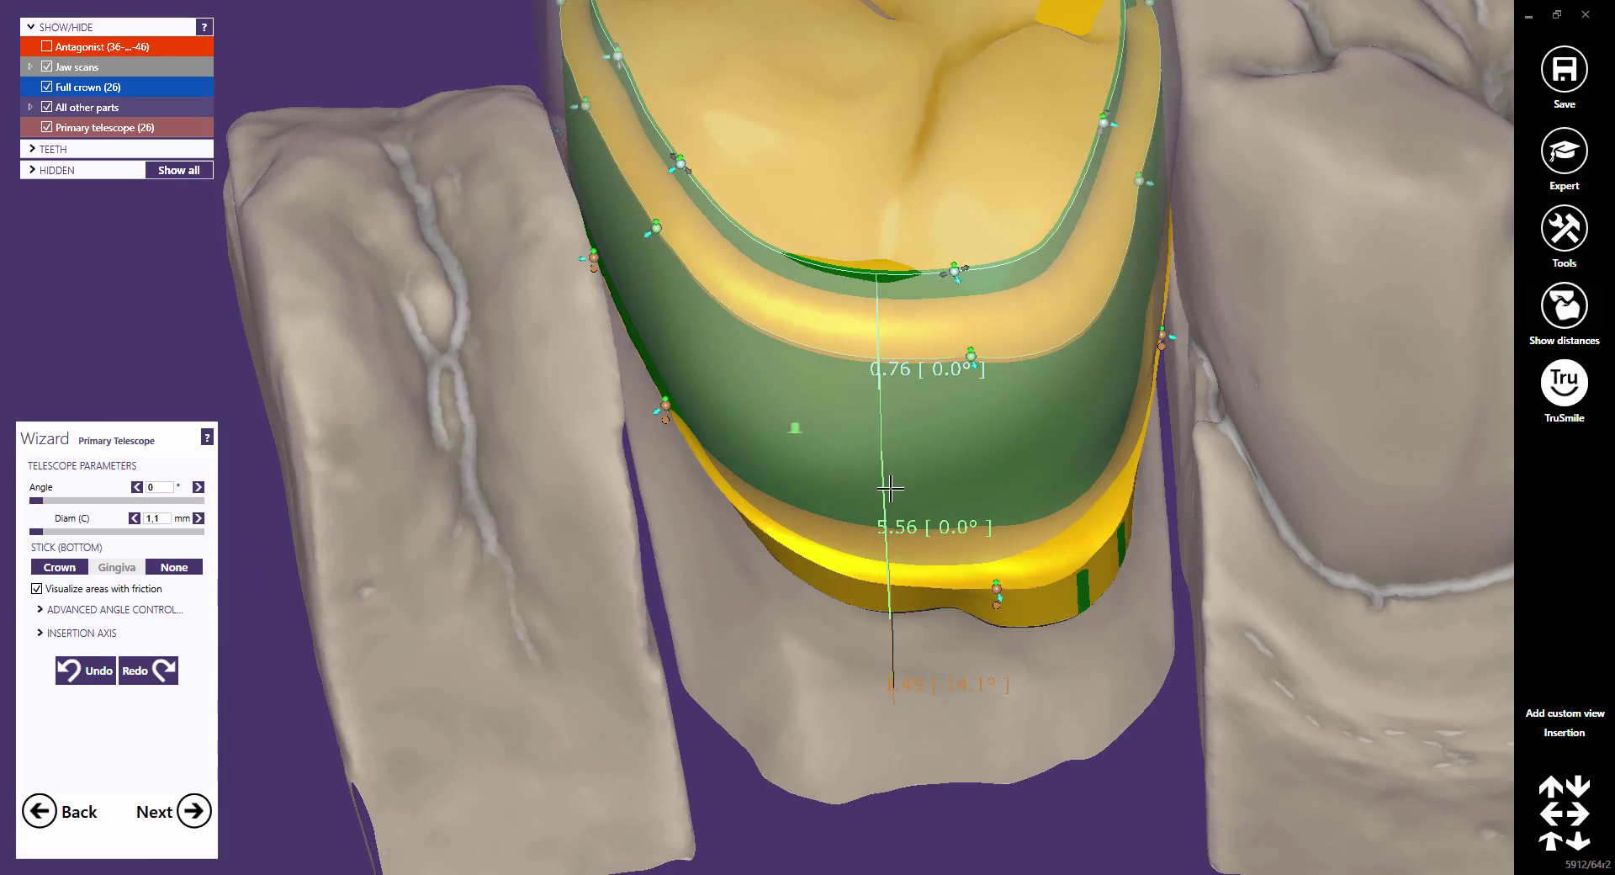
pyautogui.scroll(-5, 890, 487)
pyautogui.moveTo(894, 598); pyautogui.dragTo(757, 694, button='right')
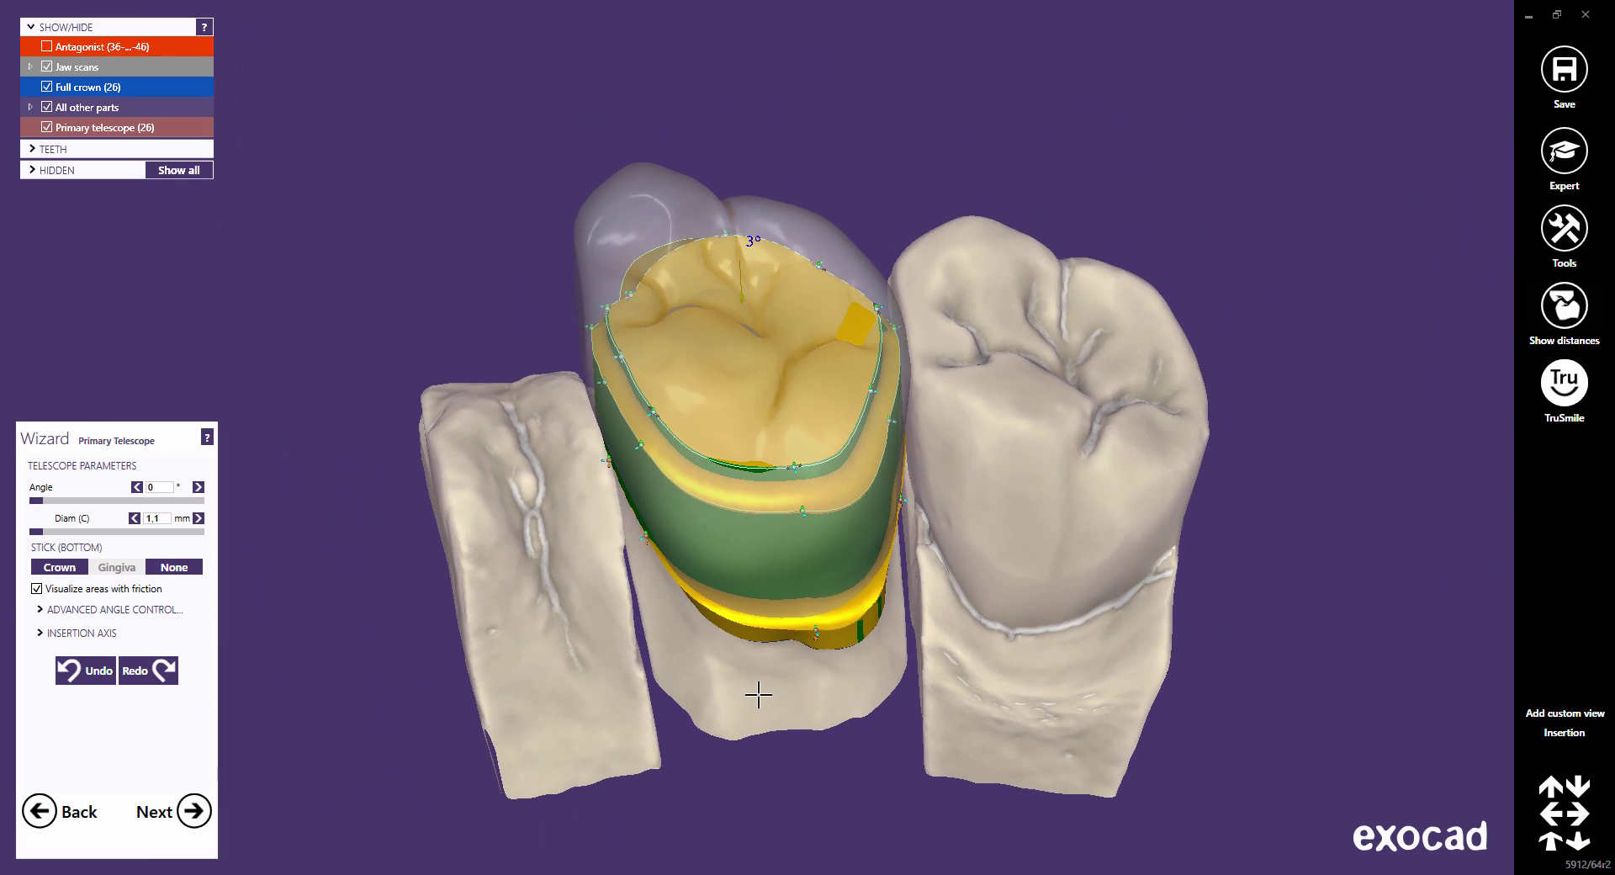
pyautogui.scroll(5, 719, 420)
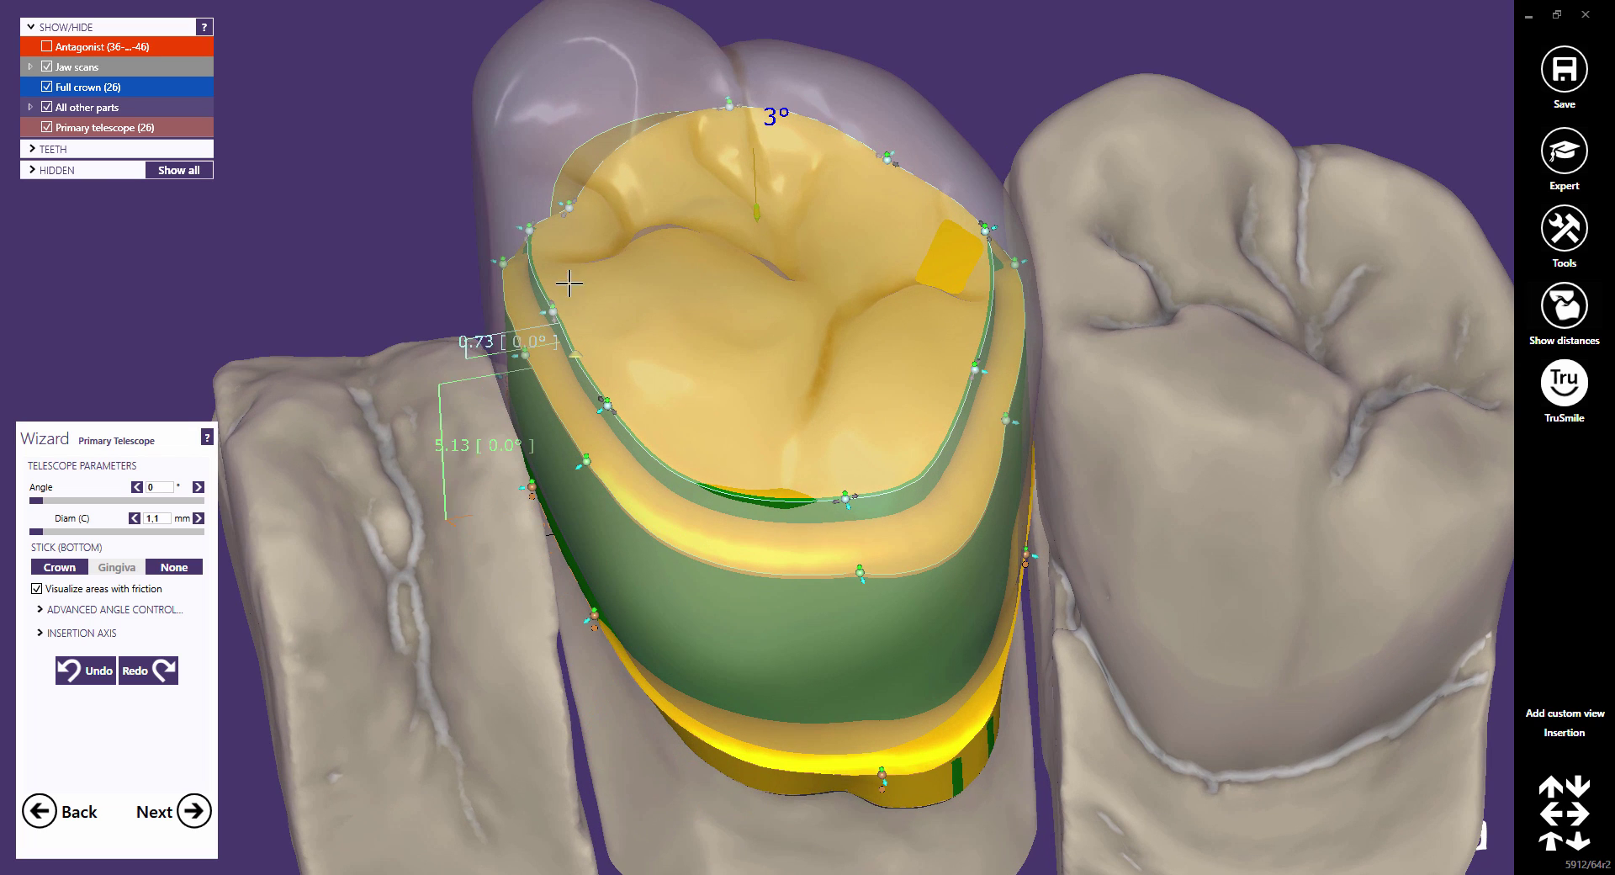
# Step: Paint white anatomy over the entire telescope top, including the upper-right yellow area
pyautogui.click(535, 258)
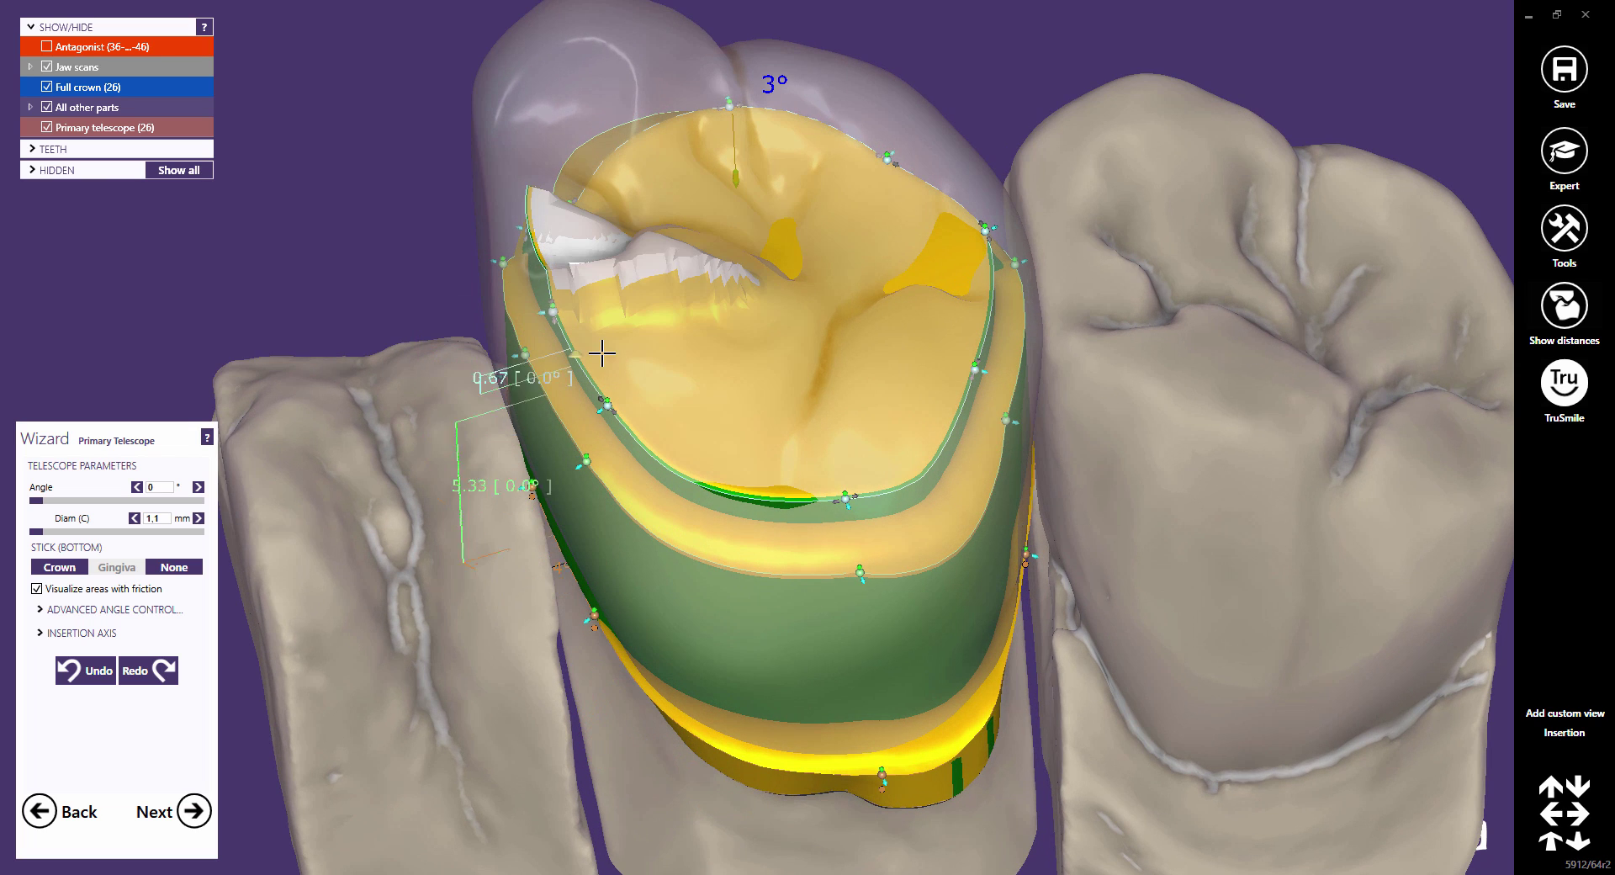
pyautogui.moveTo(579, 348); pyautogui.dragTo(645, 432)
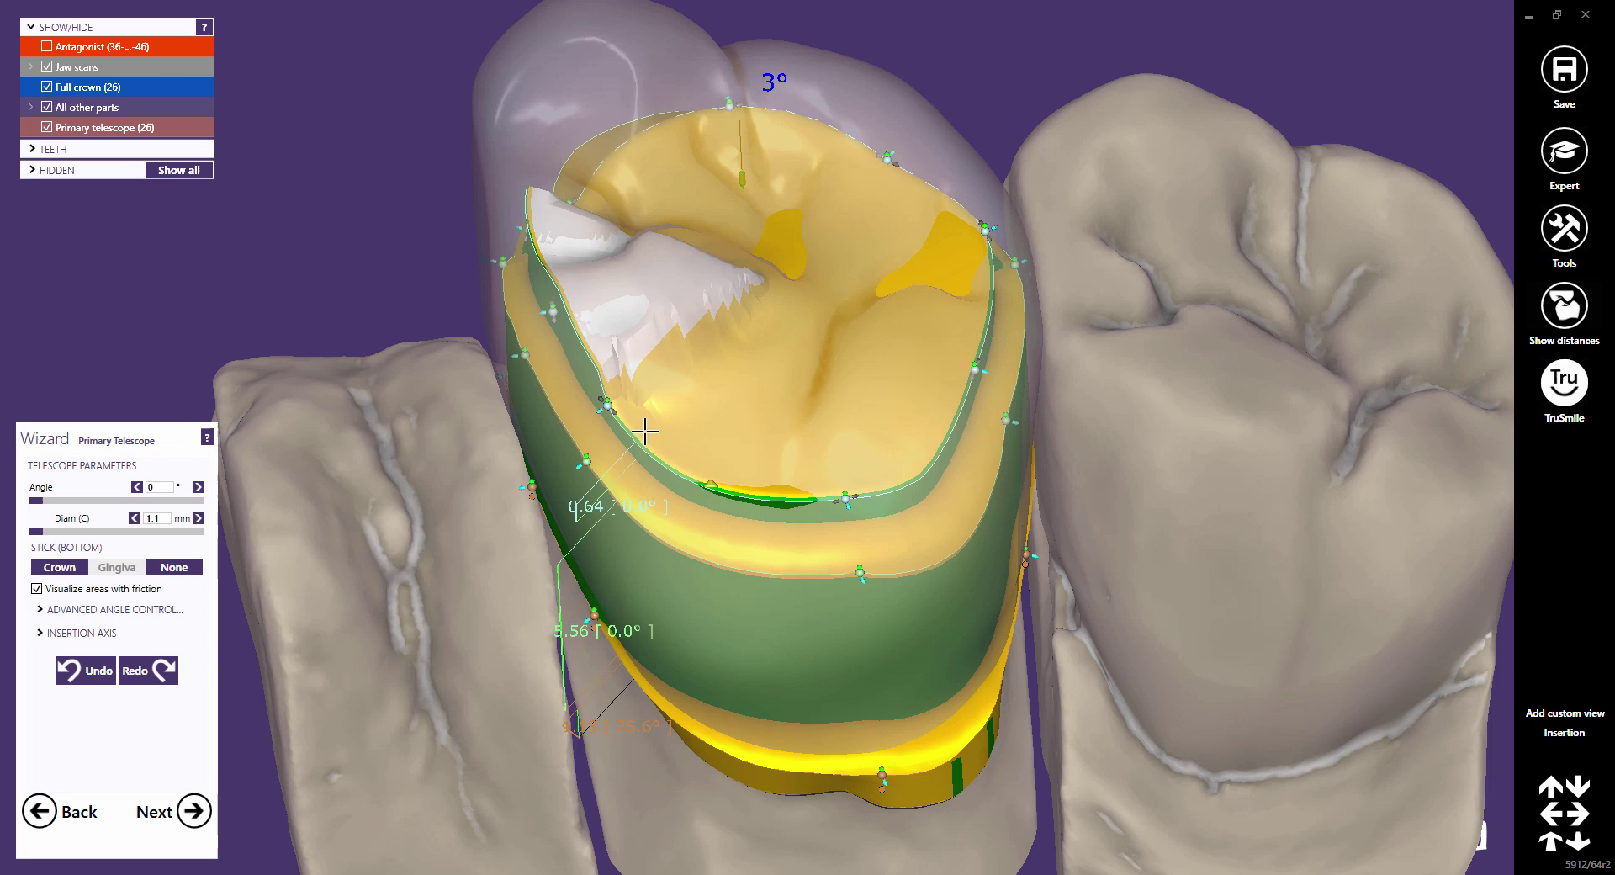
pyautogui.moveTo(708, 477)
pyautogui.mouseDown()
pyautogui.moveTo(829, 458)
pyautogui.moveTo(946, 383)
pyautogui.mouseUp()
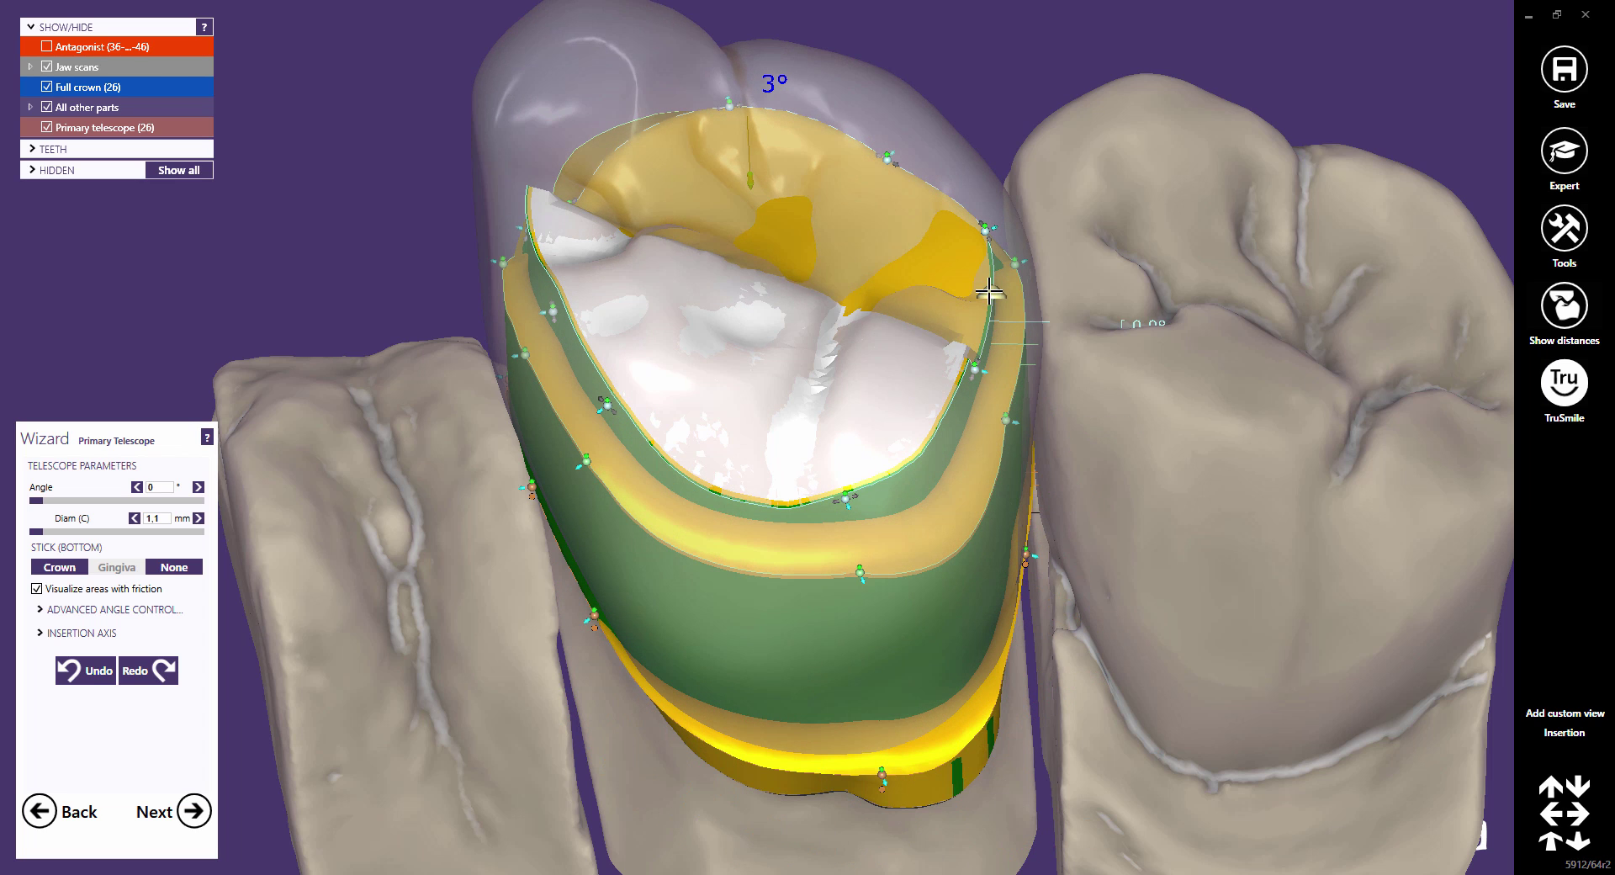
pyautogui.moveTo(989, 290); pyautogui.dragTo(977, 278)
pyautogui.moveTo(935, 177)
pyautogui.mouseDown()
pyautogui.moveTo(704, 108)
pyautogui.moveTo(675, 219)
pyautogui.mouseUp()
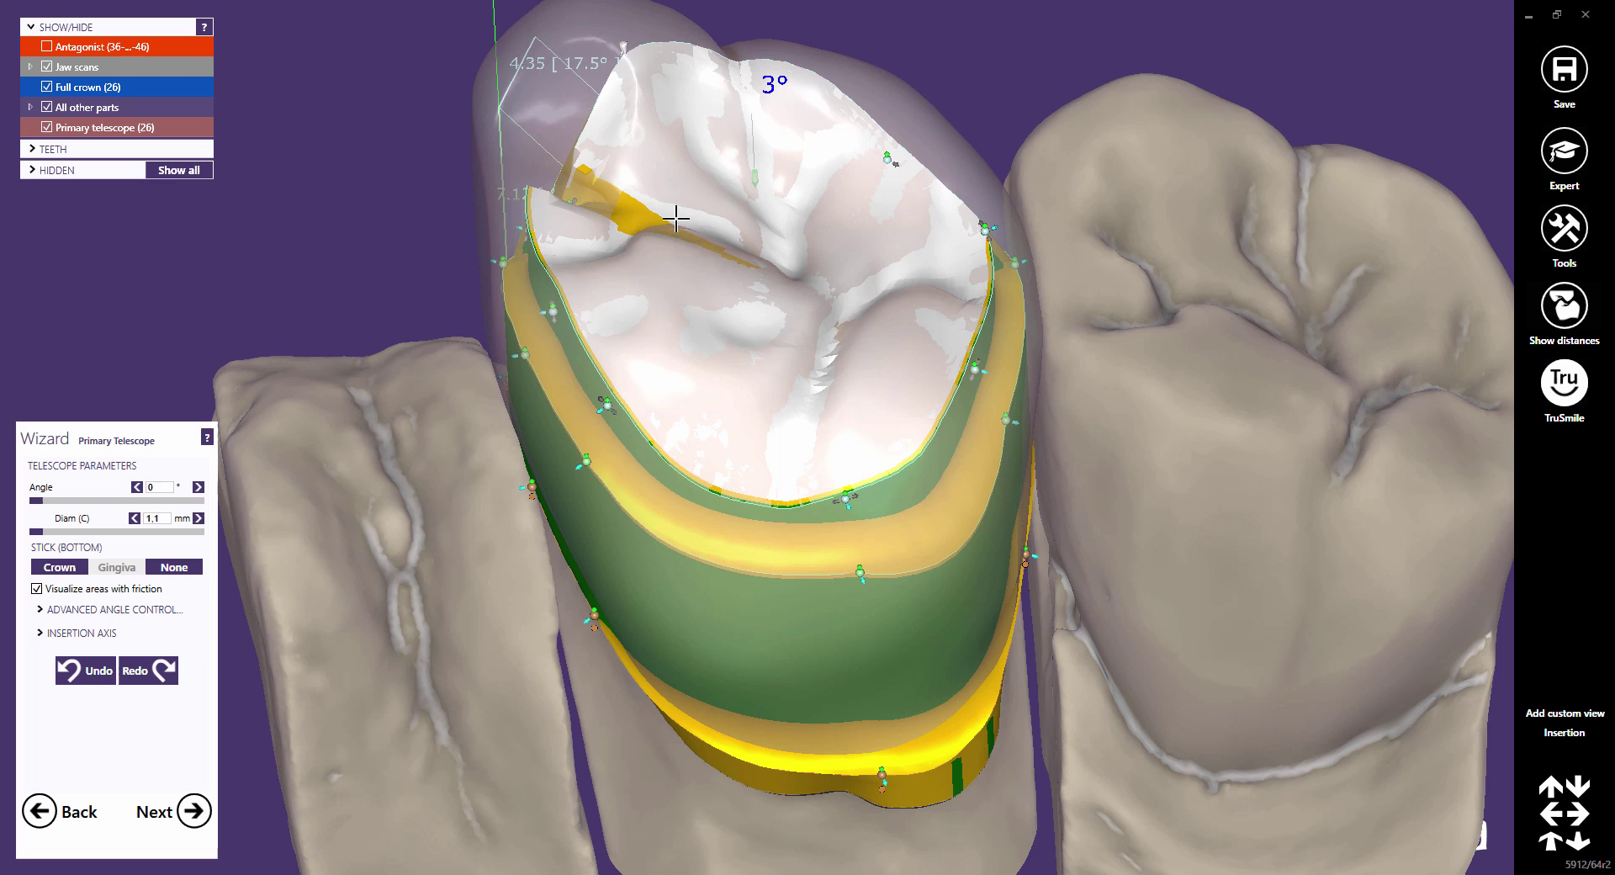
pyautogui.click(551, 184)
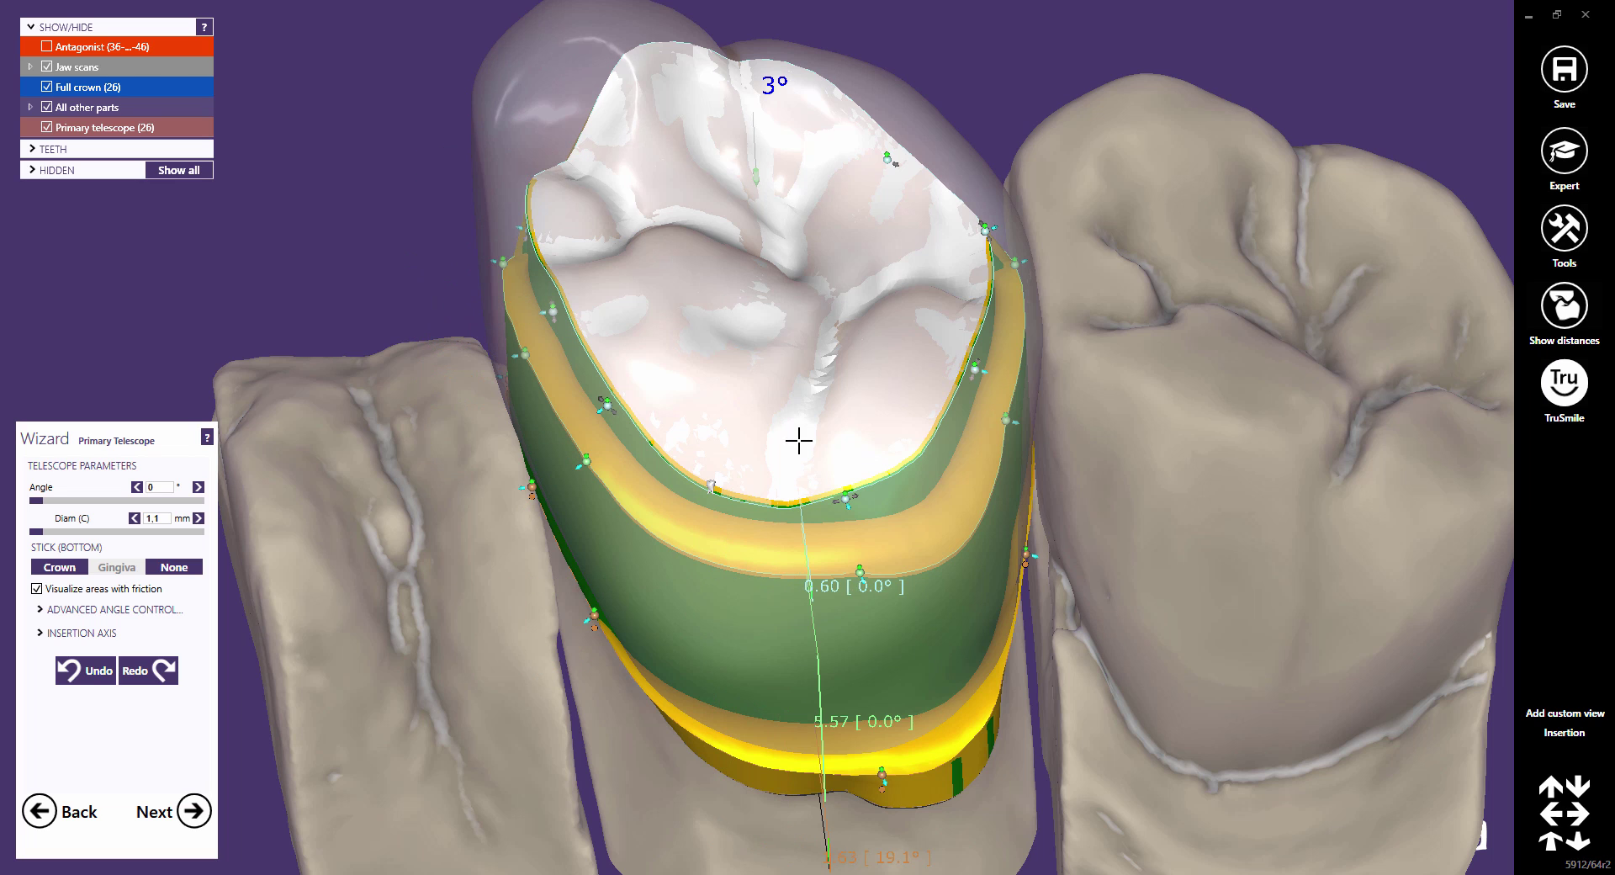
# Step: Lift the side-wall ledge points, giving a 7.12 parallel wall under a 16.9° taper
pyautogui.scroll(-1, 799, 471)
pyautogui.scroll(-2, 792, 521)
pyautogui.scroll(-2, 795, 534)
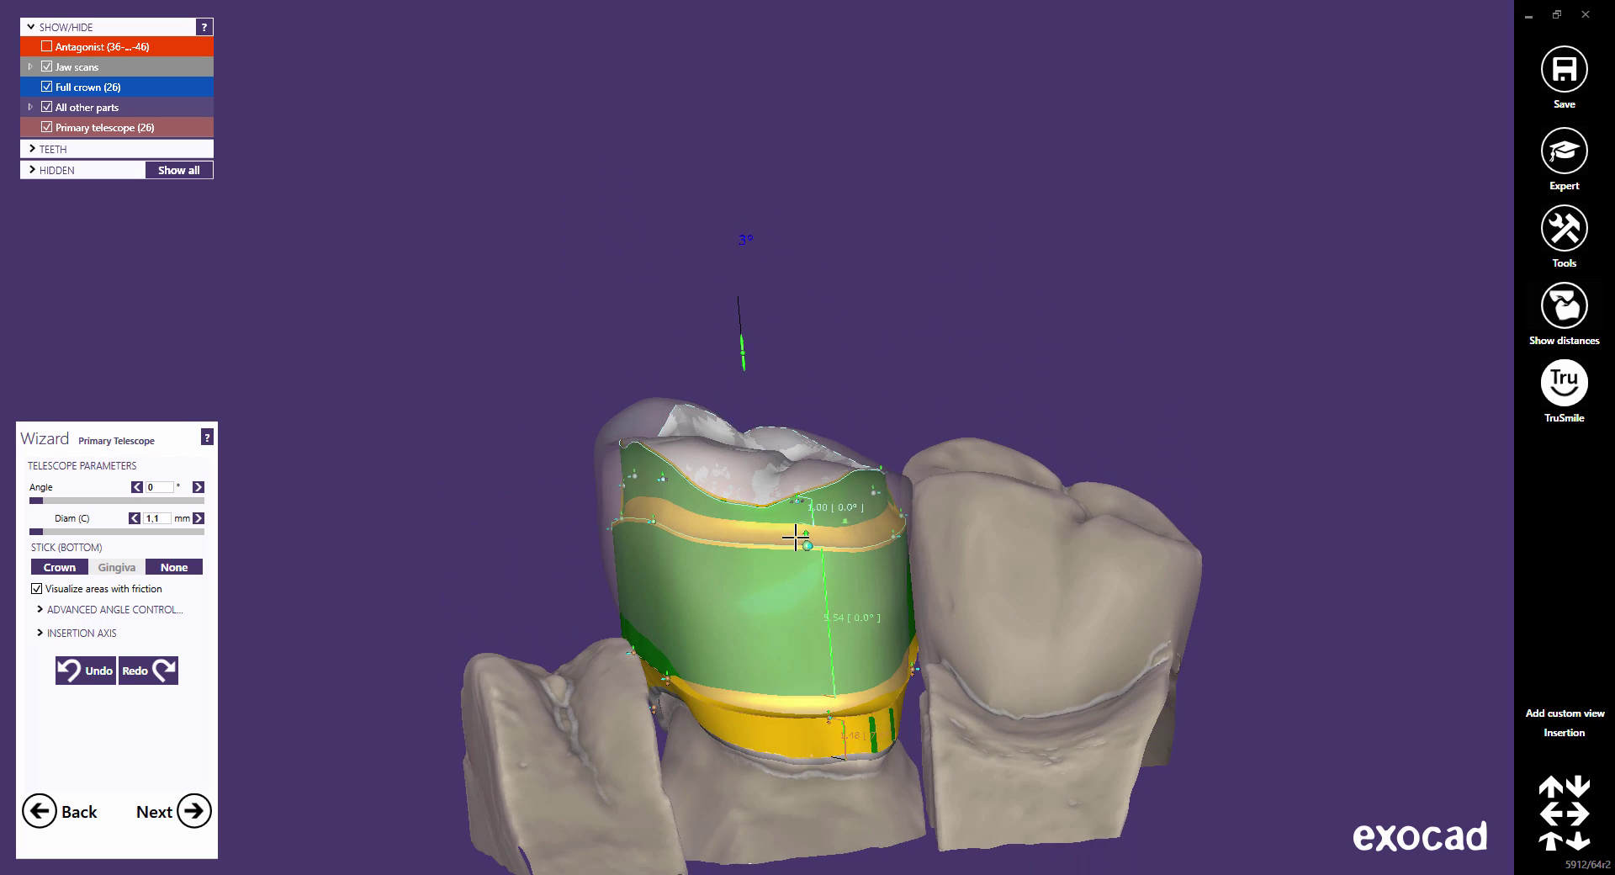
pyautogui.scroll(3, 913, 524)
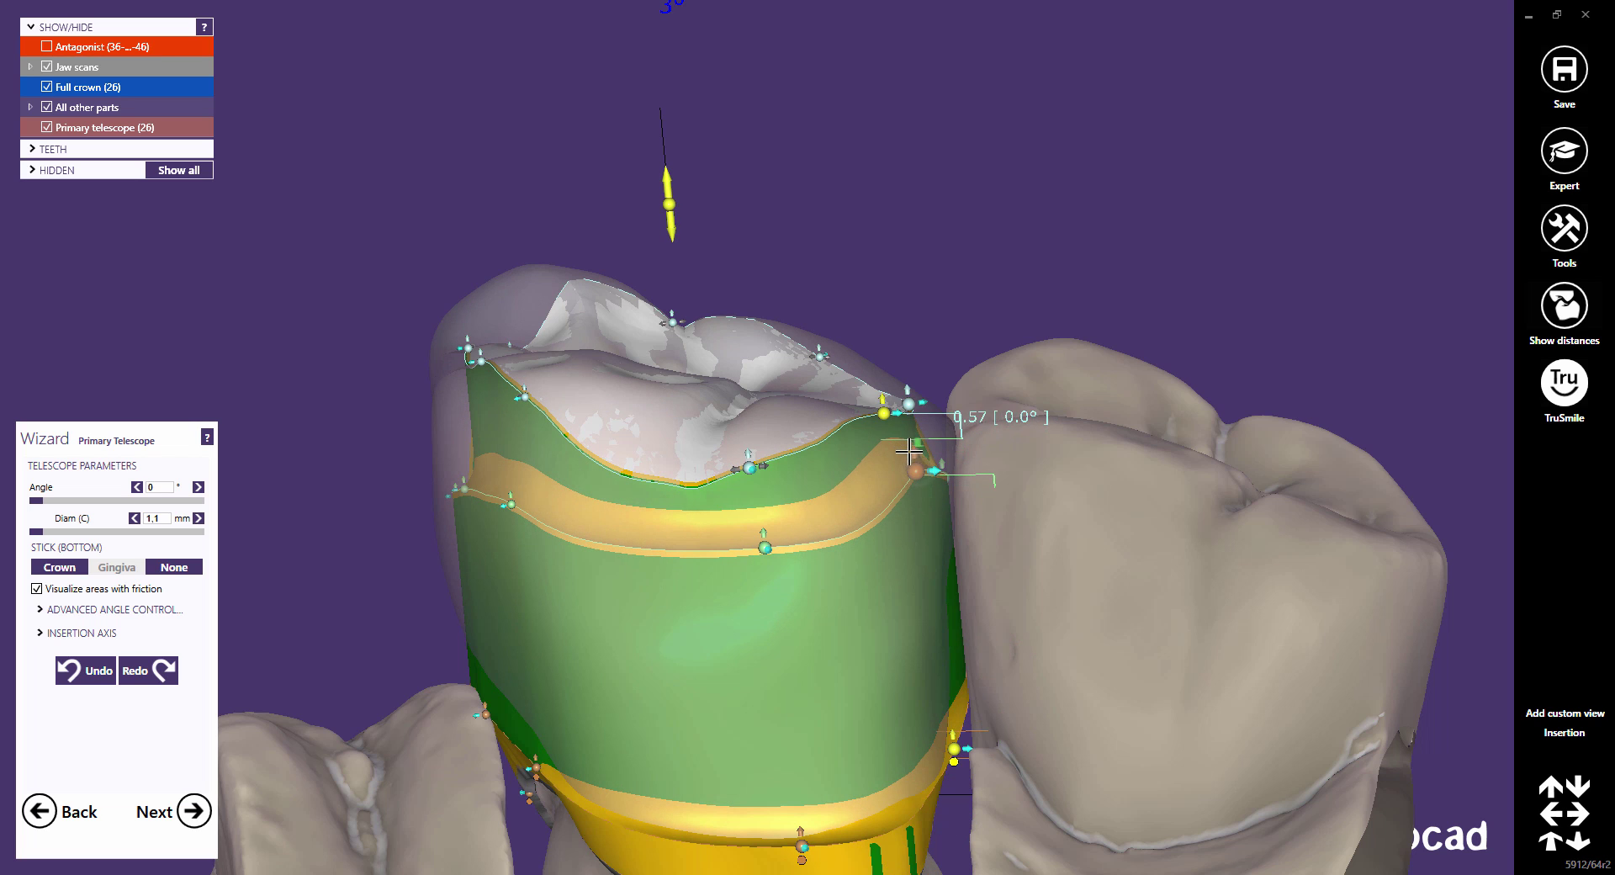
pyautogui.moveTo(916, 463)
pyautogui.mouseDown(button='right')
pyautogui.moveTo(587, 488)
pyautogui.moveTo(469, 462)
pyautogui.mouseUp(button='right')
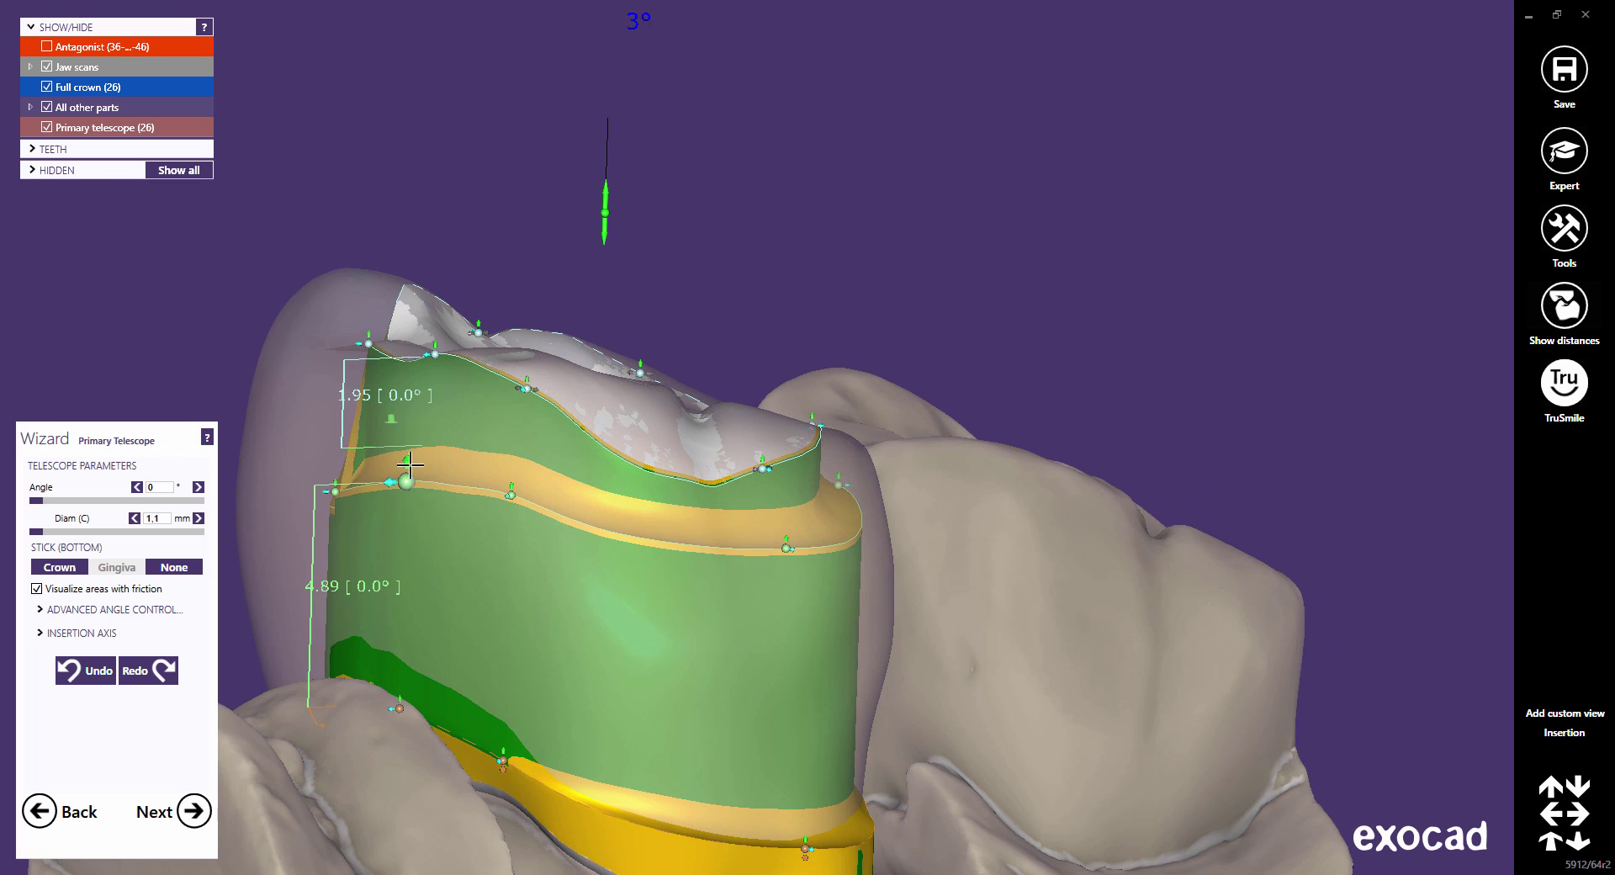
pyautogui.moveTo(403, 453); pyautogui.dragTo(418, 395)
pyautogui.moveTo(418, 395); pyautogui.dragTo(376, 436, button='right')
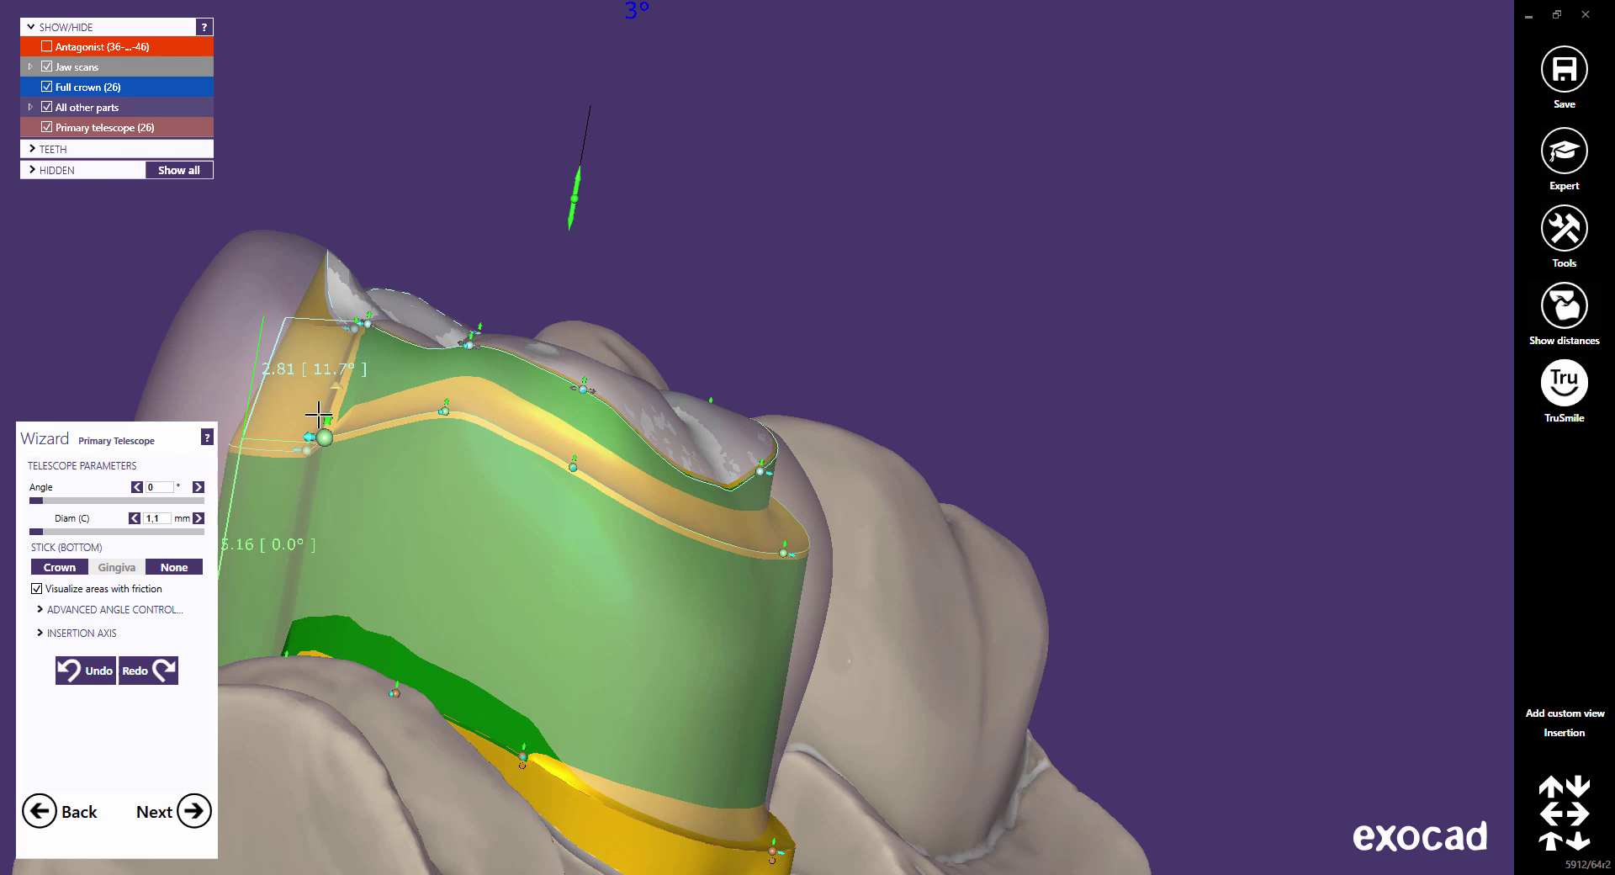
pyautogui.moveTo(329, 415); pyautogui.dragTo(333, 392)
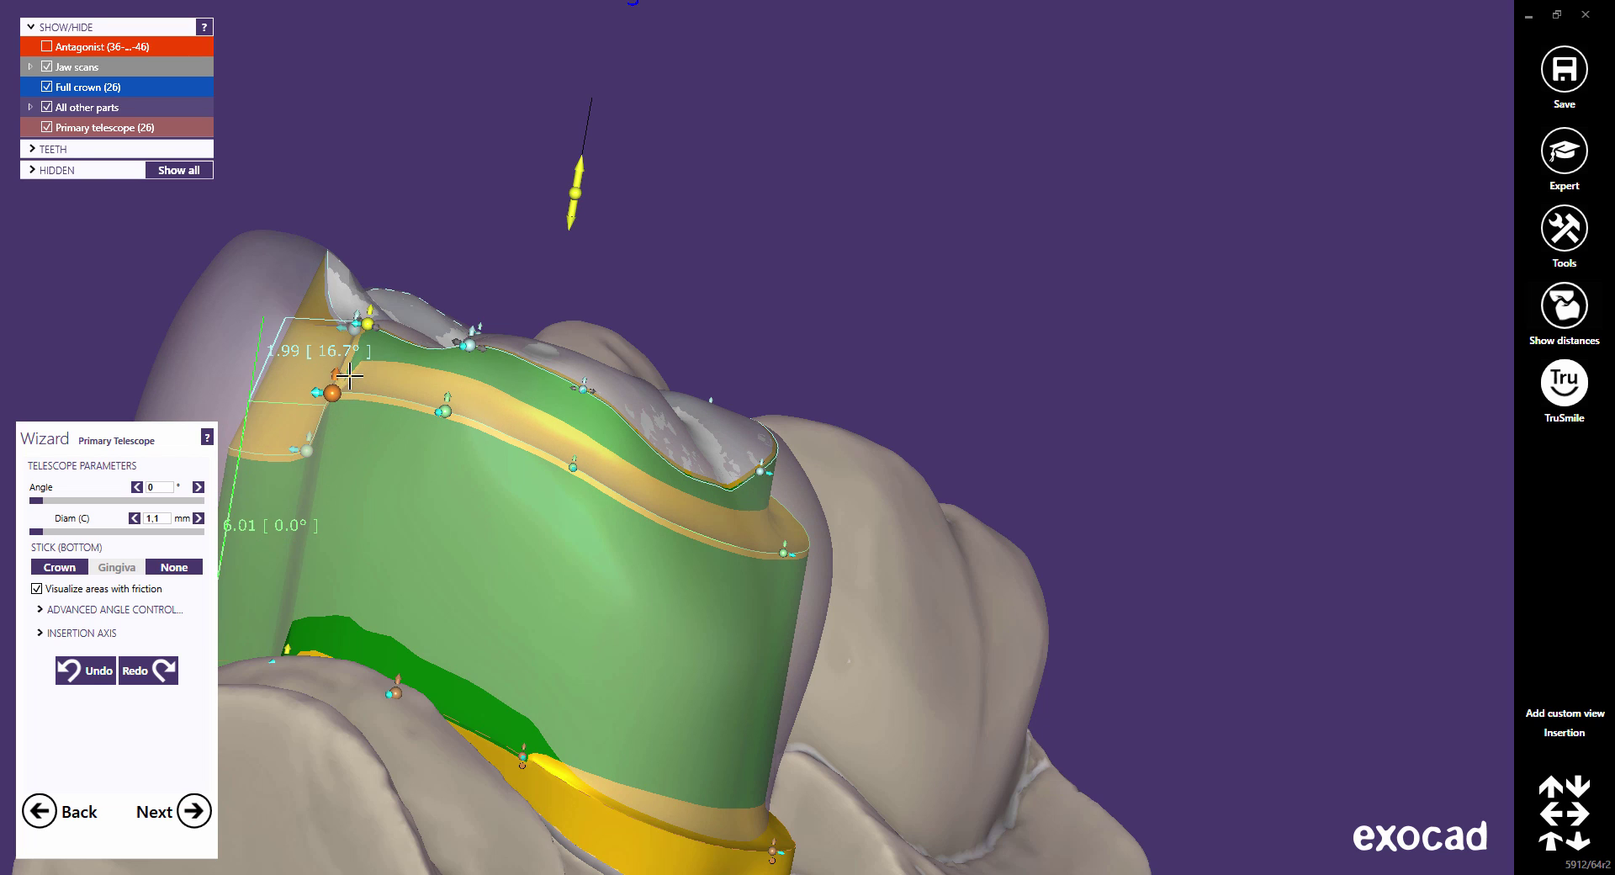
pyautogui.scroll(-3, 462, 498)
pyautogui.scroll(-3, 462, 499)
pyautogui.moveTo(461, 499)
pyautogui.mouseDown(button='right')
pyautogui.moveTo(498, 559)
pyautogui.moveTo(883, 612)
pyautogui.mouseUp(button='right')
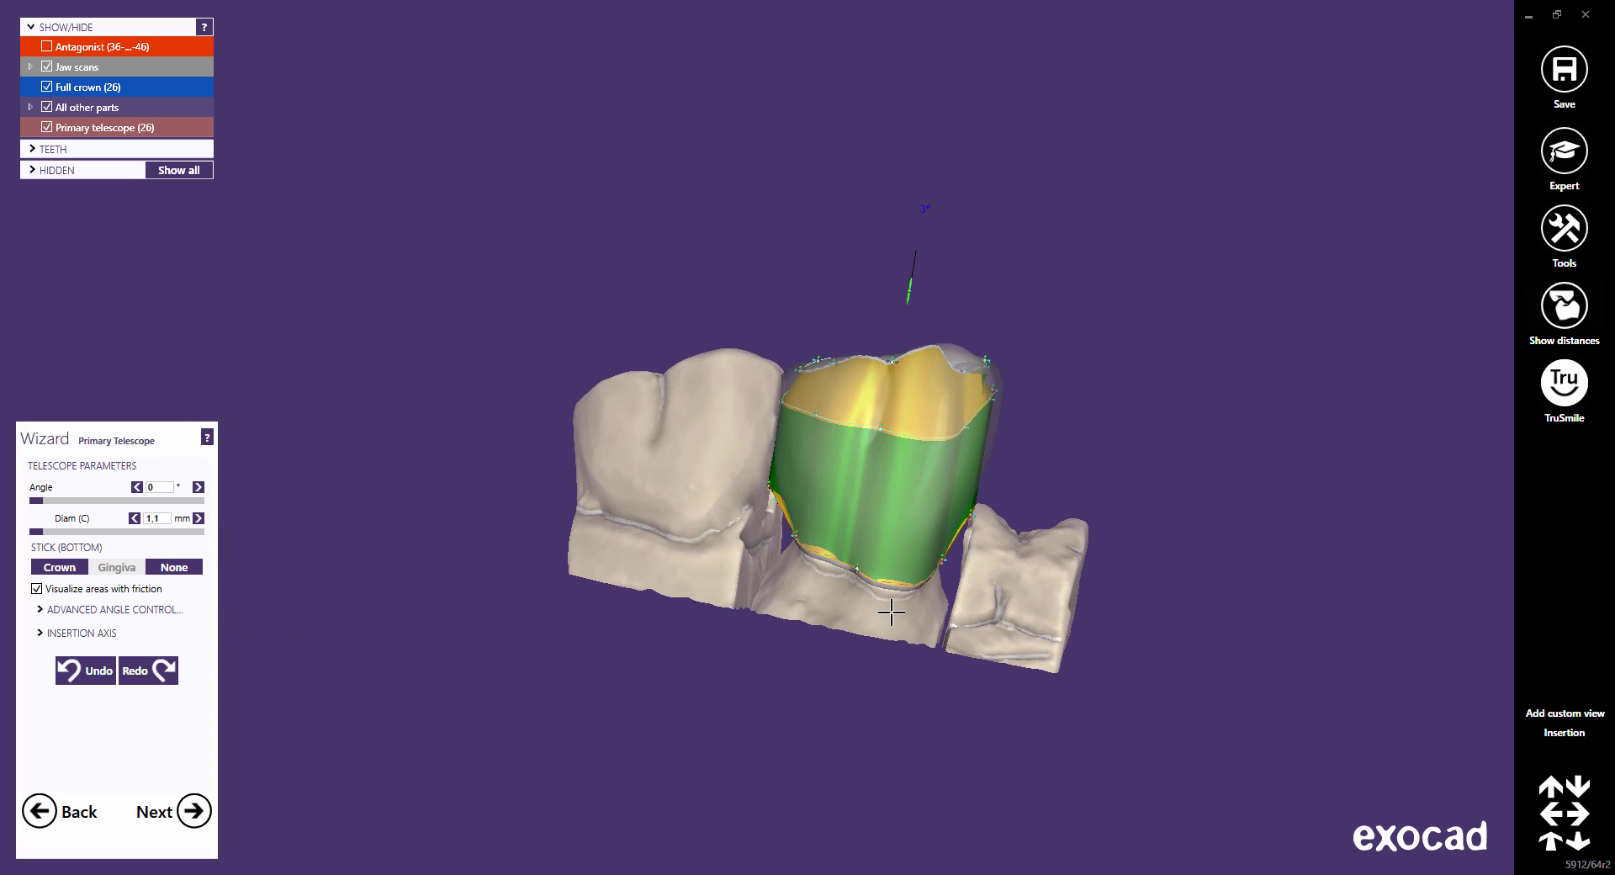
pyautogui.scroll(2, 883, 612)
pyautogui.scroll(5, 907, 525)
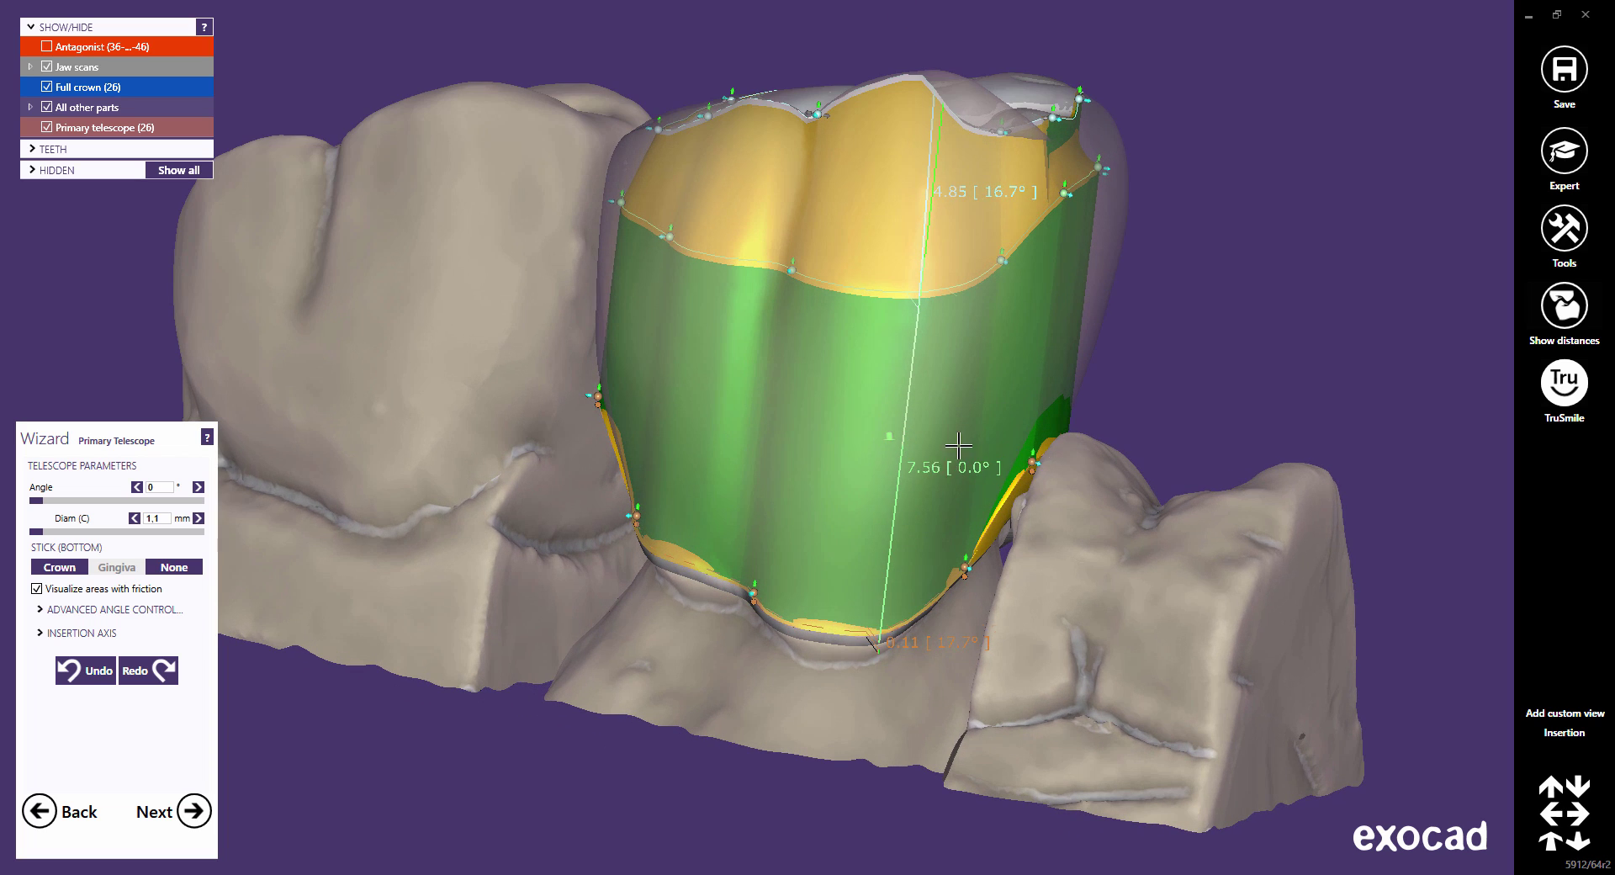
# Step: Hide the jaw scans and mark the telescope's side walls as 0° friction patches
pyautogui.click(1014, 368)
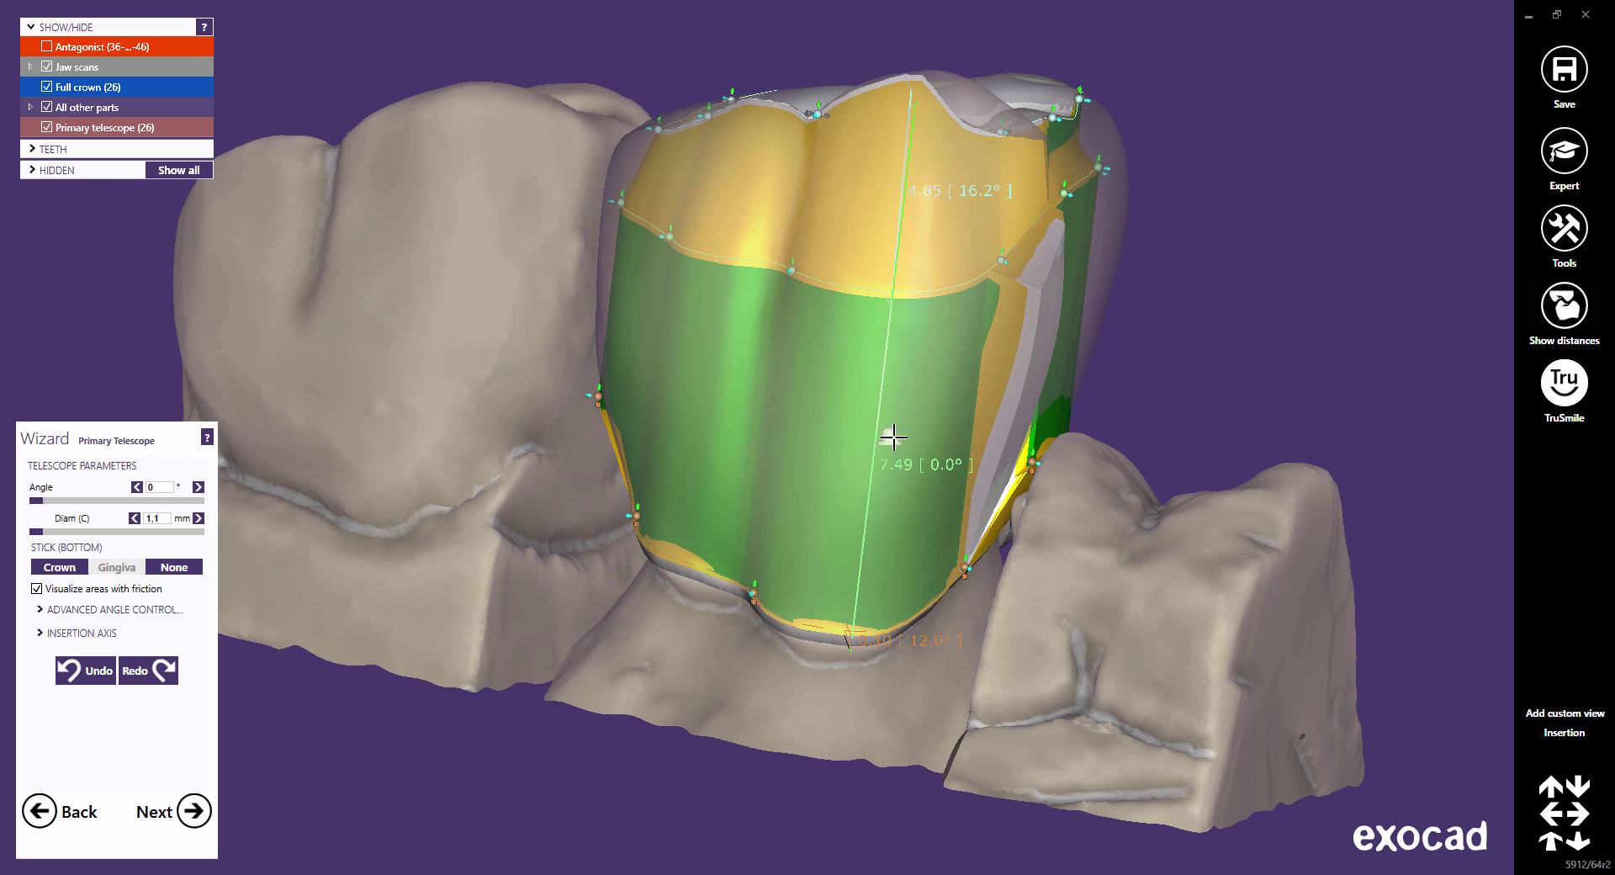
pyautogui.moveTo(836, 436); pyautogui.dragTo(820, 362, button='right')
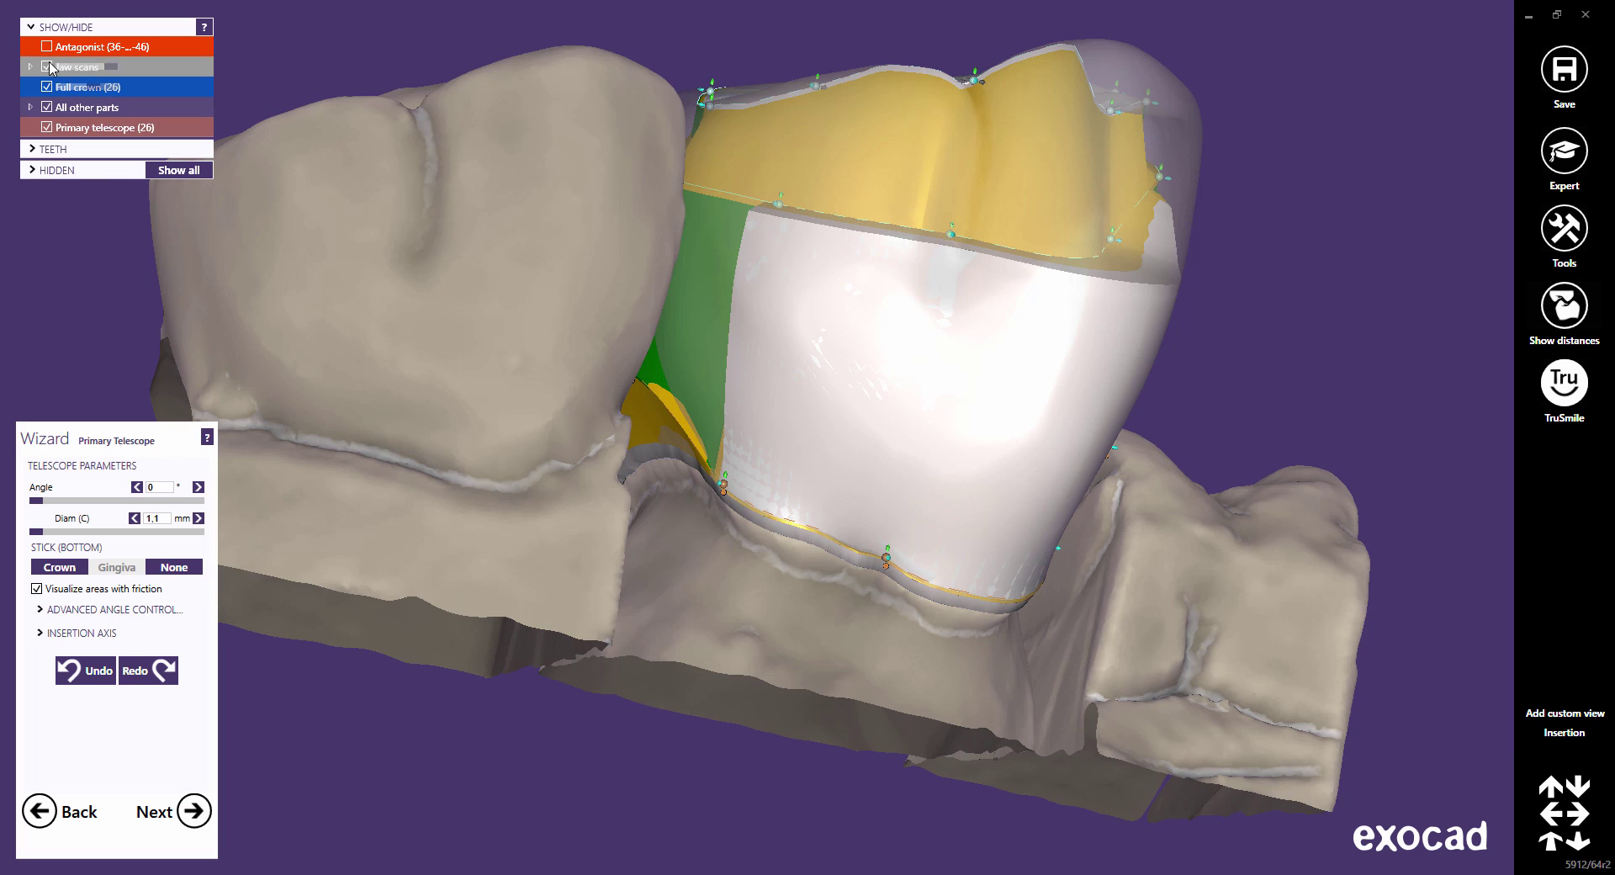
pyautogui.click(47, 67)
pyautogui.moveTo(458, 261); pyautogui.dragTo(967, 382, button='right')
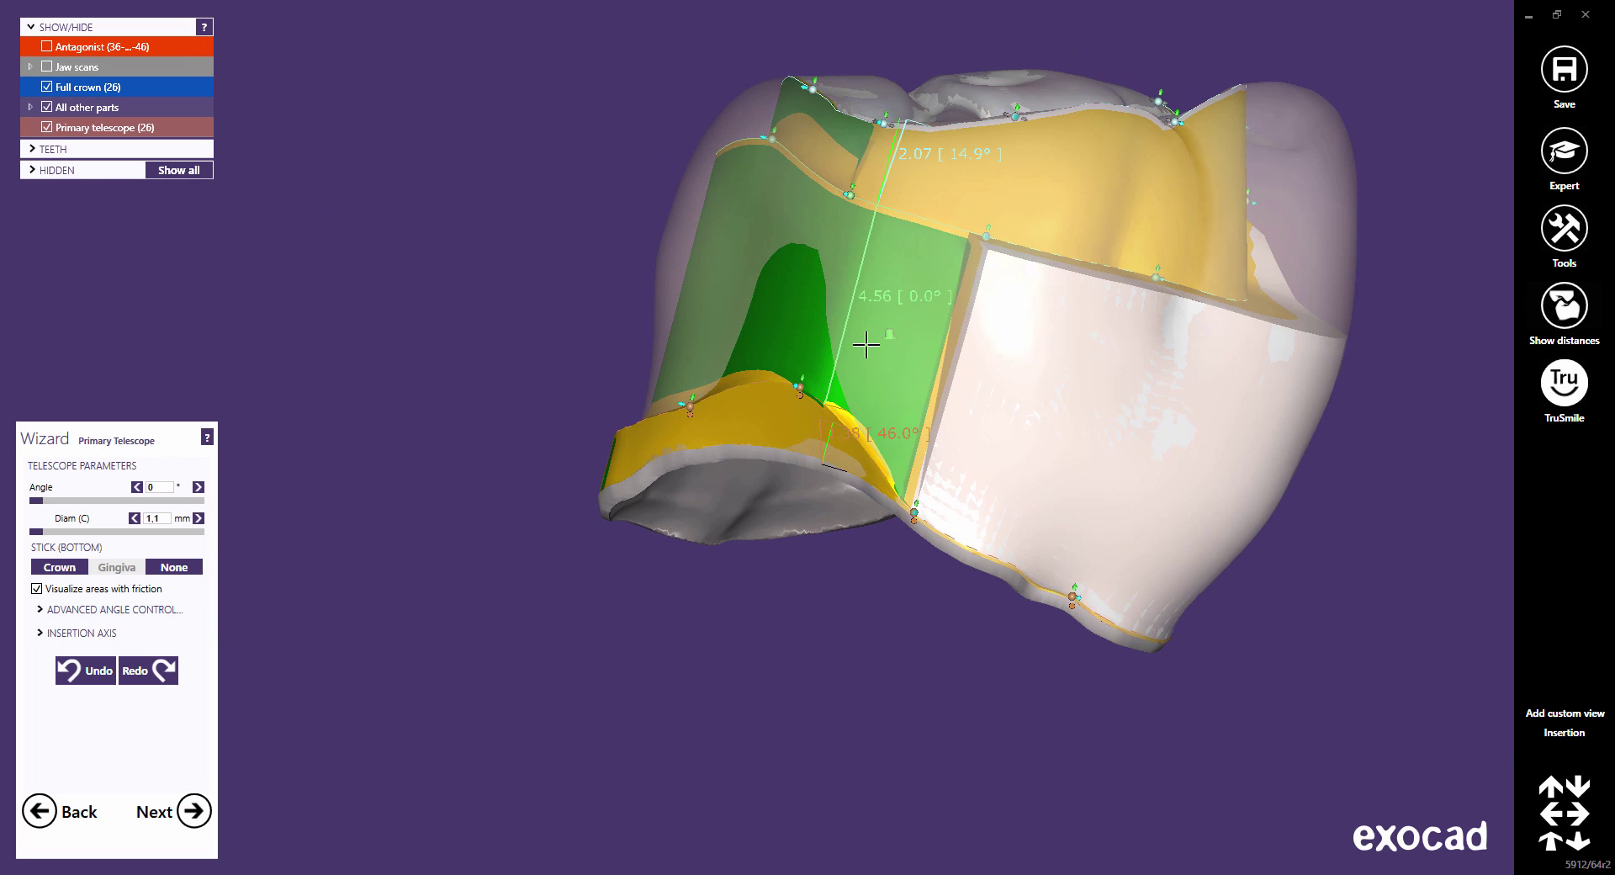
pyautogui.moveTo(889, 334); pyautogui.dragTo(928, 270, button='right')
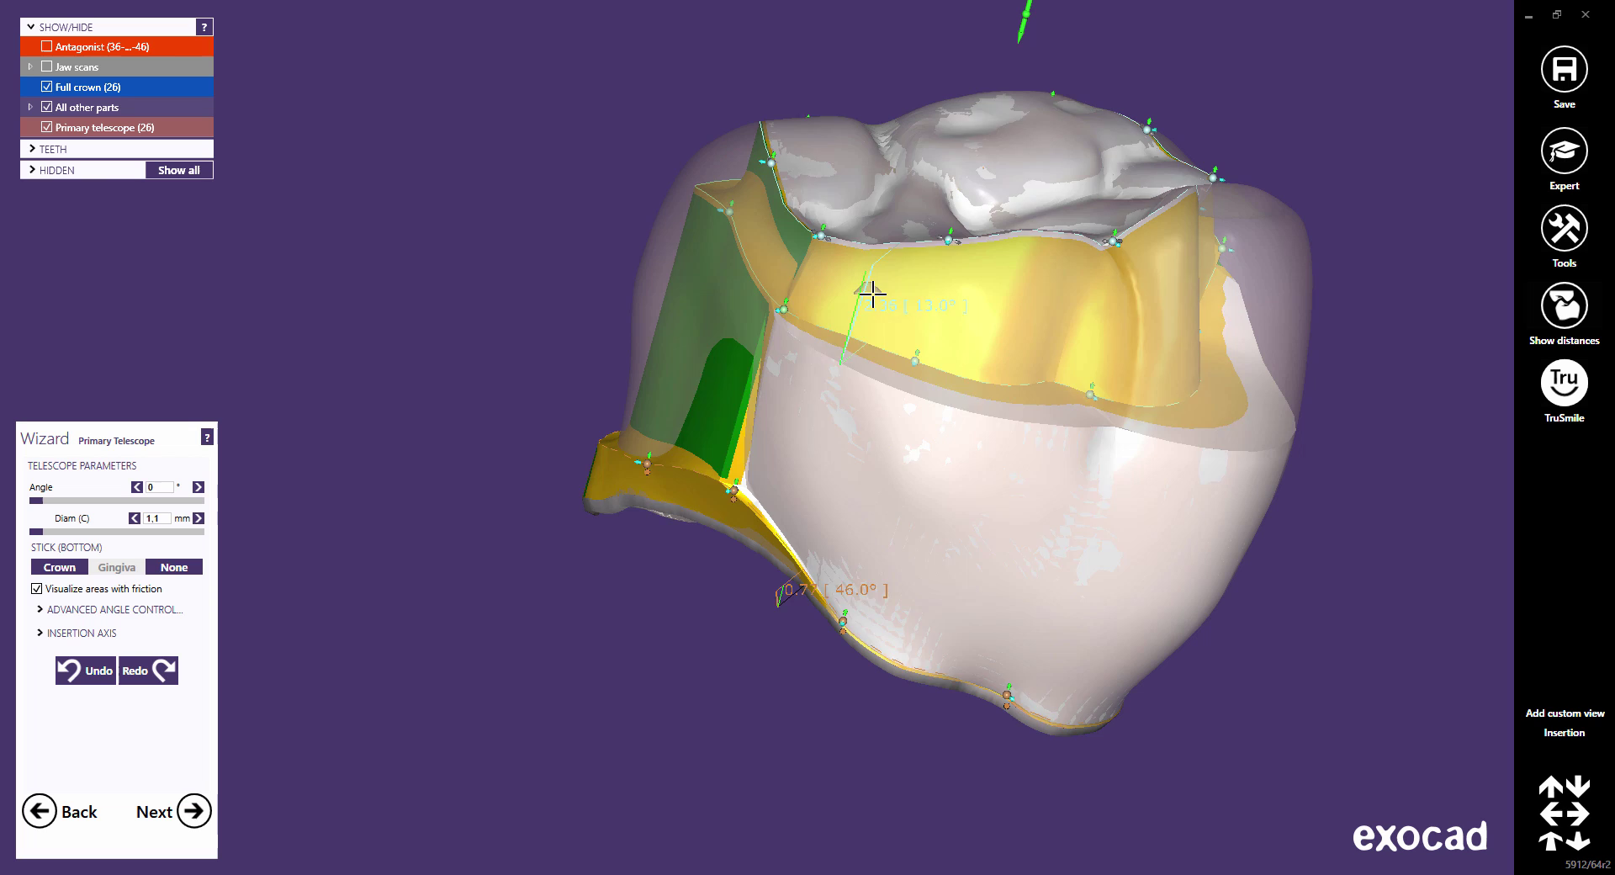
pyautogui.click(872, 294)
pyautogui.click(872, 288)
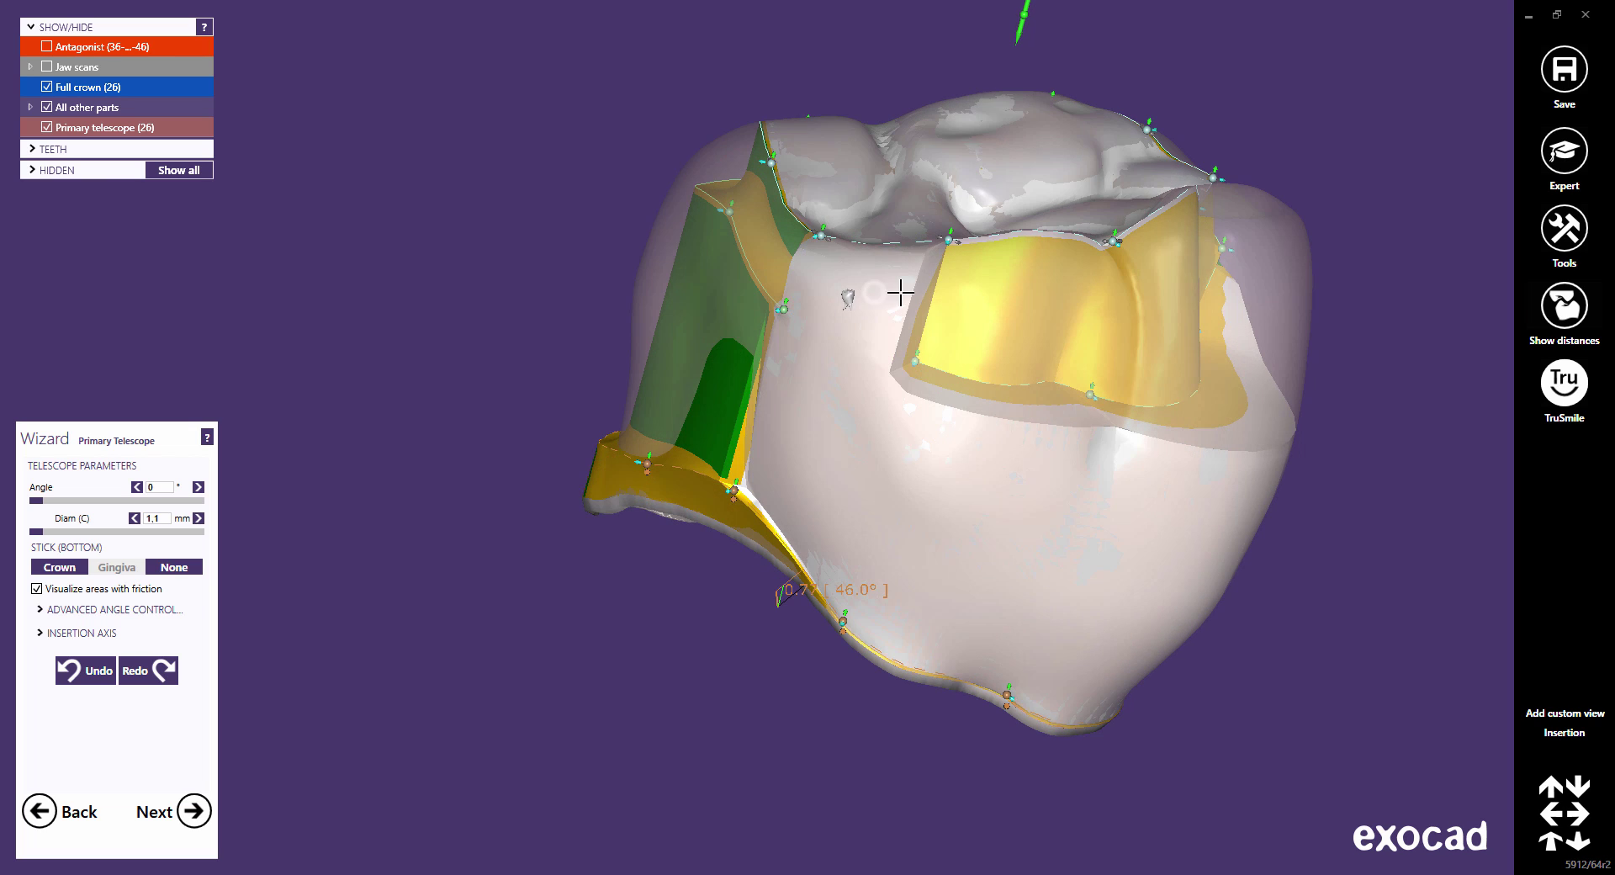
pyautogui.click(1014, 314)
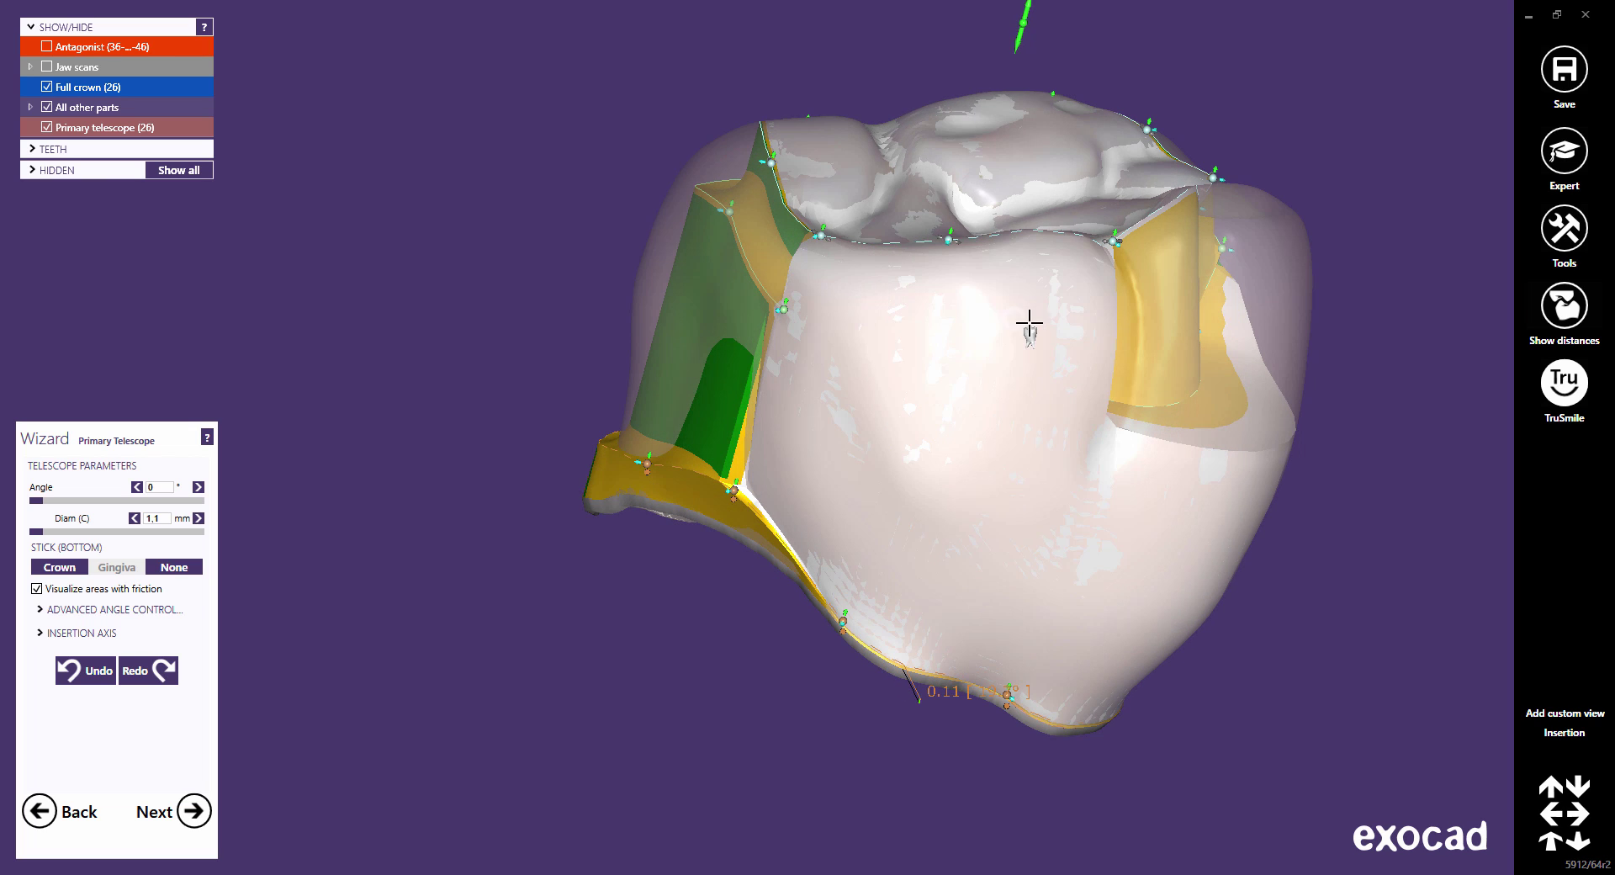
pyautogui.moveTo(1027, 325)
pyautogui.mouseDown(button='right')
pyautogui.moveTo(923, 329)
pyautogui.moveTo(952, 303)
pyautogui.mouseUp(button='right')
pyautogui.click(931, 294)
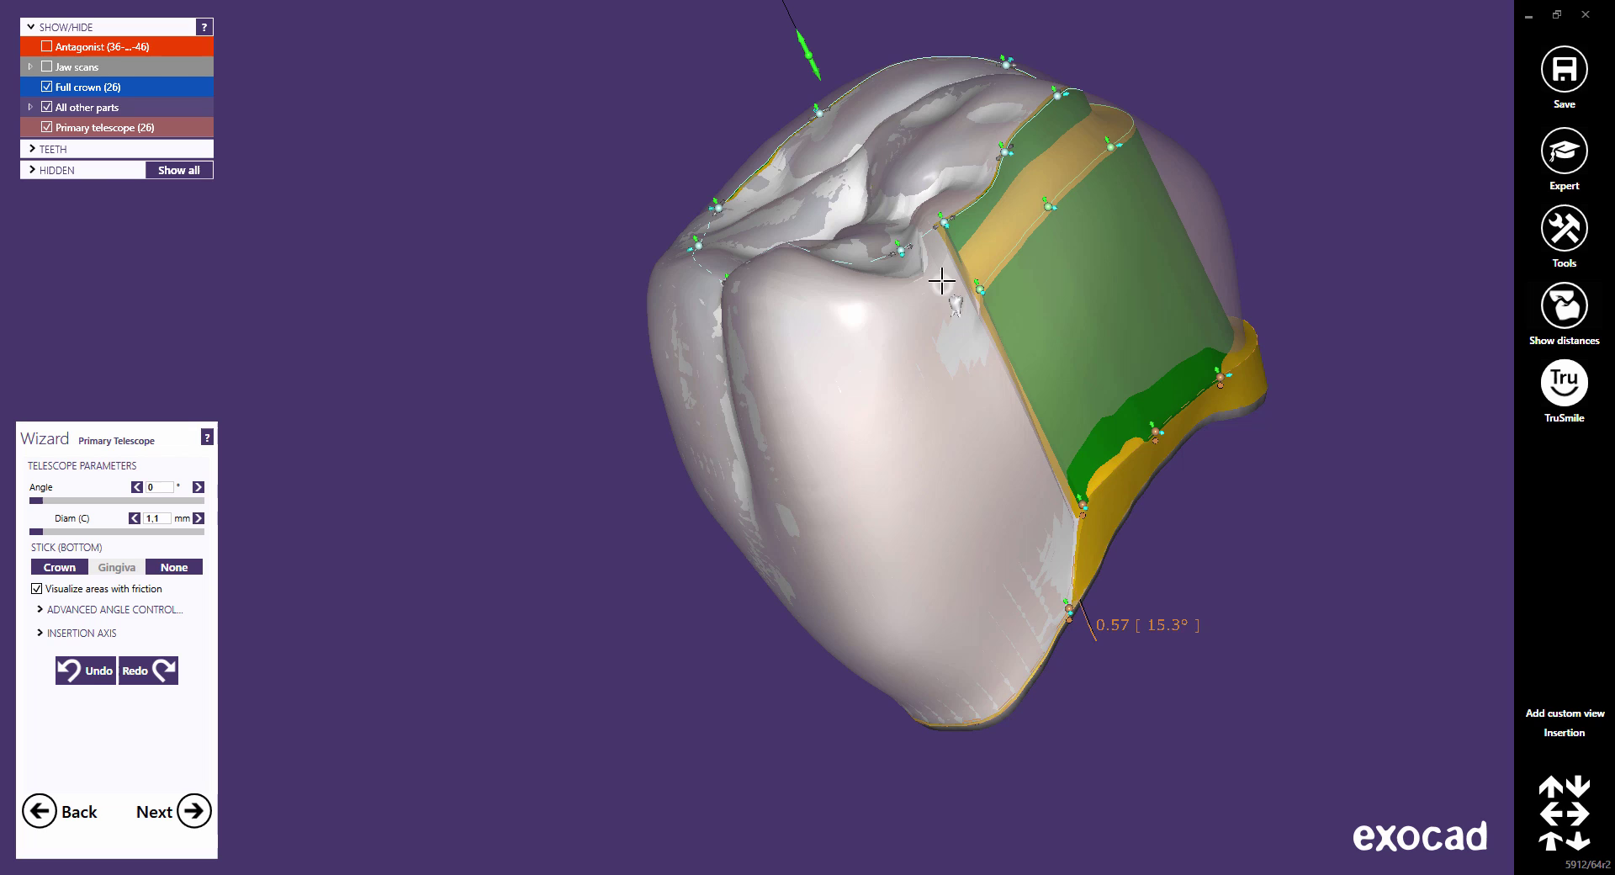
pyautogui.moveTo(943, 277)
pyautogui.mouseDown(button='right')
pyautogui.moveTo(897, 439)
pyautogui.moveTo(976, 509)
pyautogui.mouseUp(button='right')
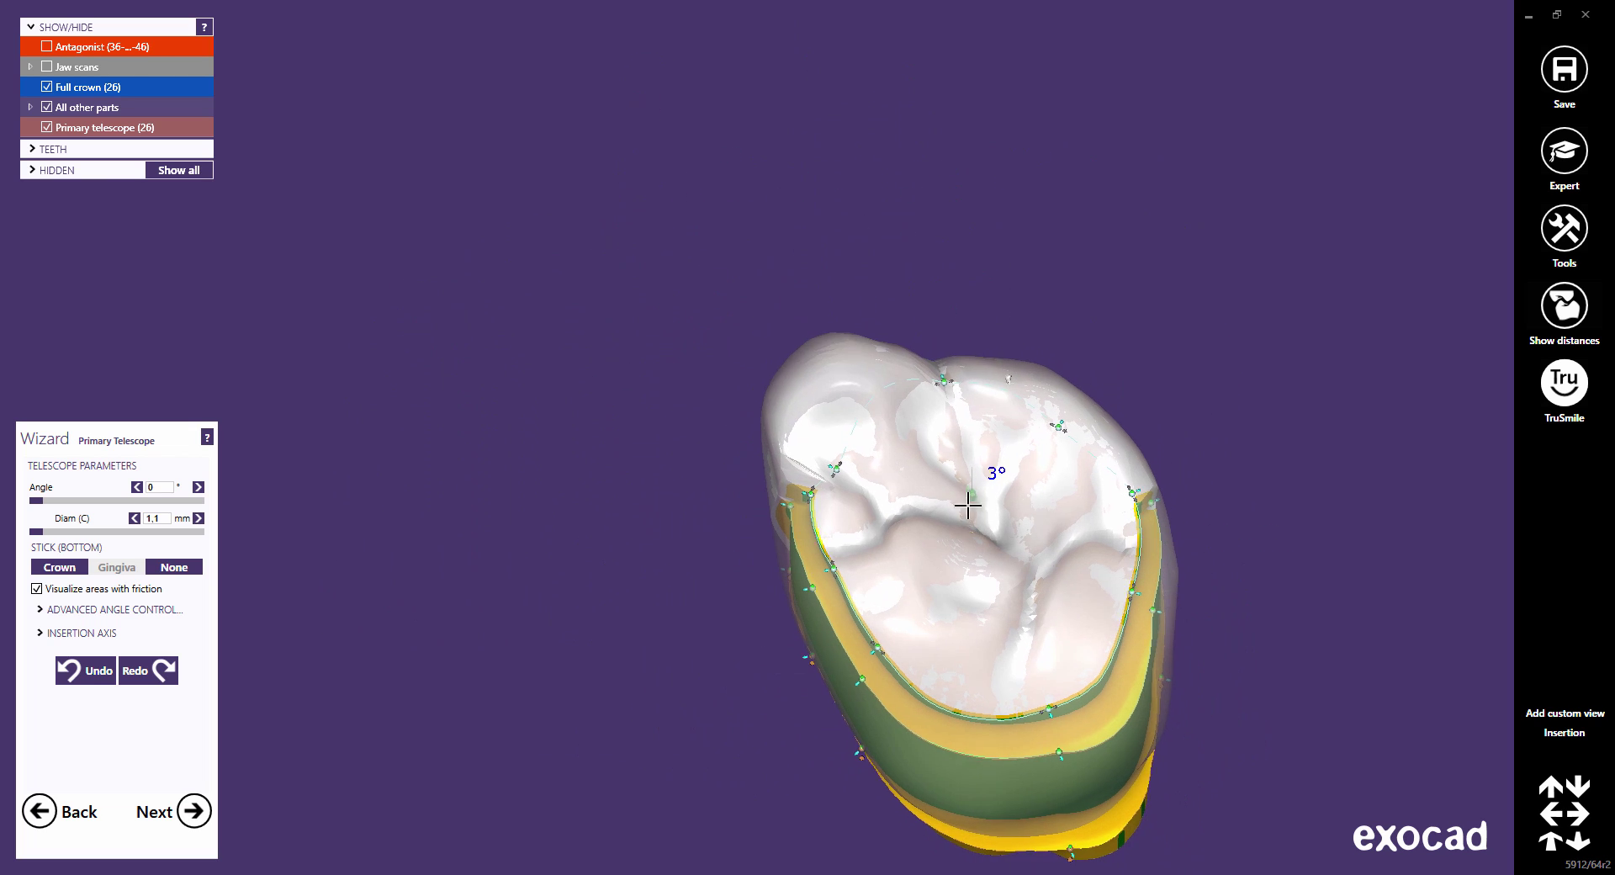
pyautogui.moveTo(976, 508)
pyautogui.mouseDown(button='middle')
pyautogui.moveTo(822, 377)
pyautogui.moveTo(795, 307)
pyautogui.mouseUp(button='middle')
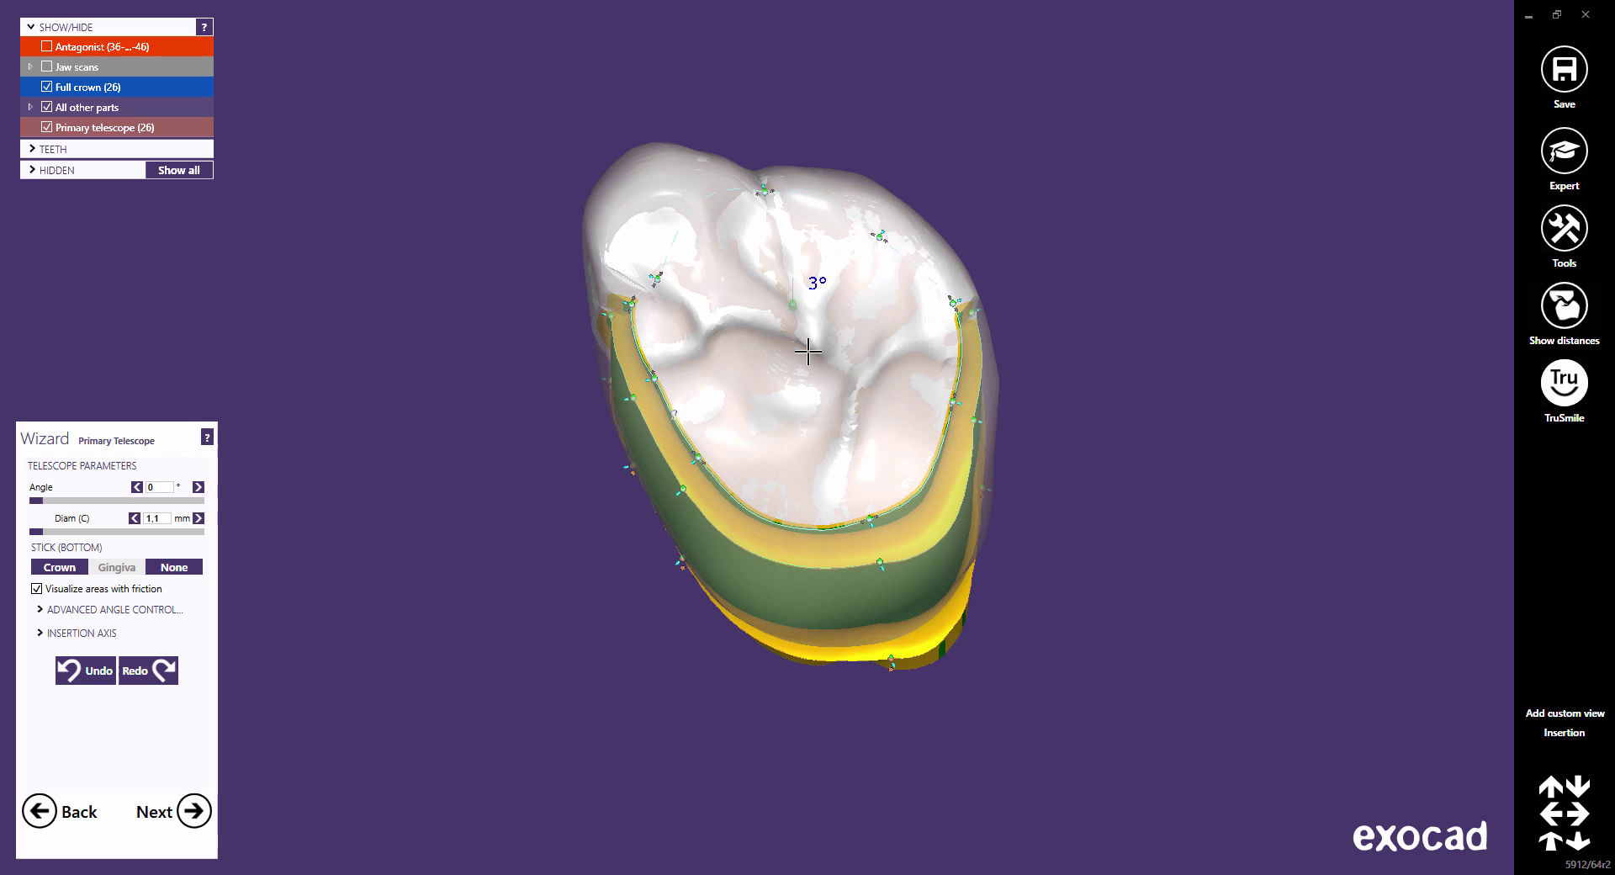
pyautogui.click(45, 67)
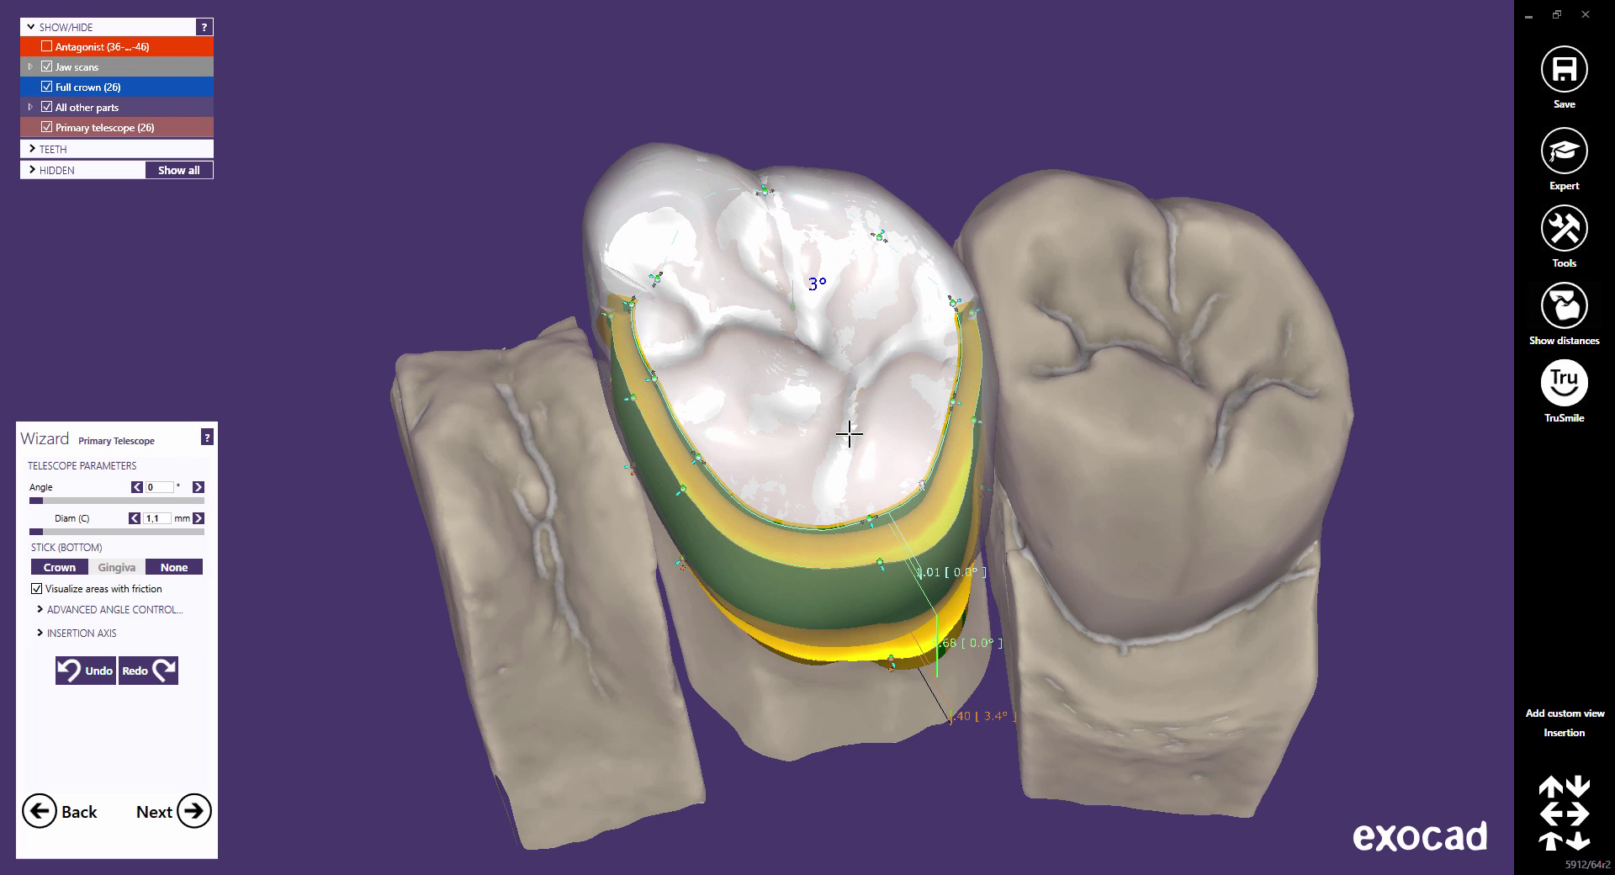
pyautogui.scroll(1, 930, 454)
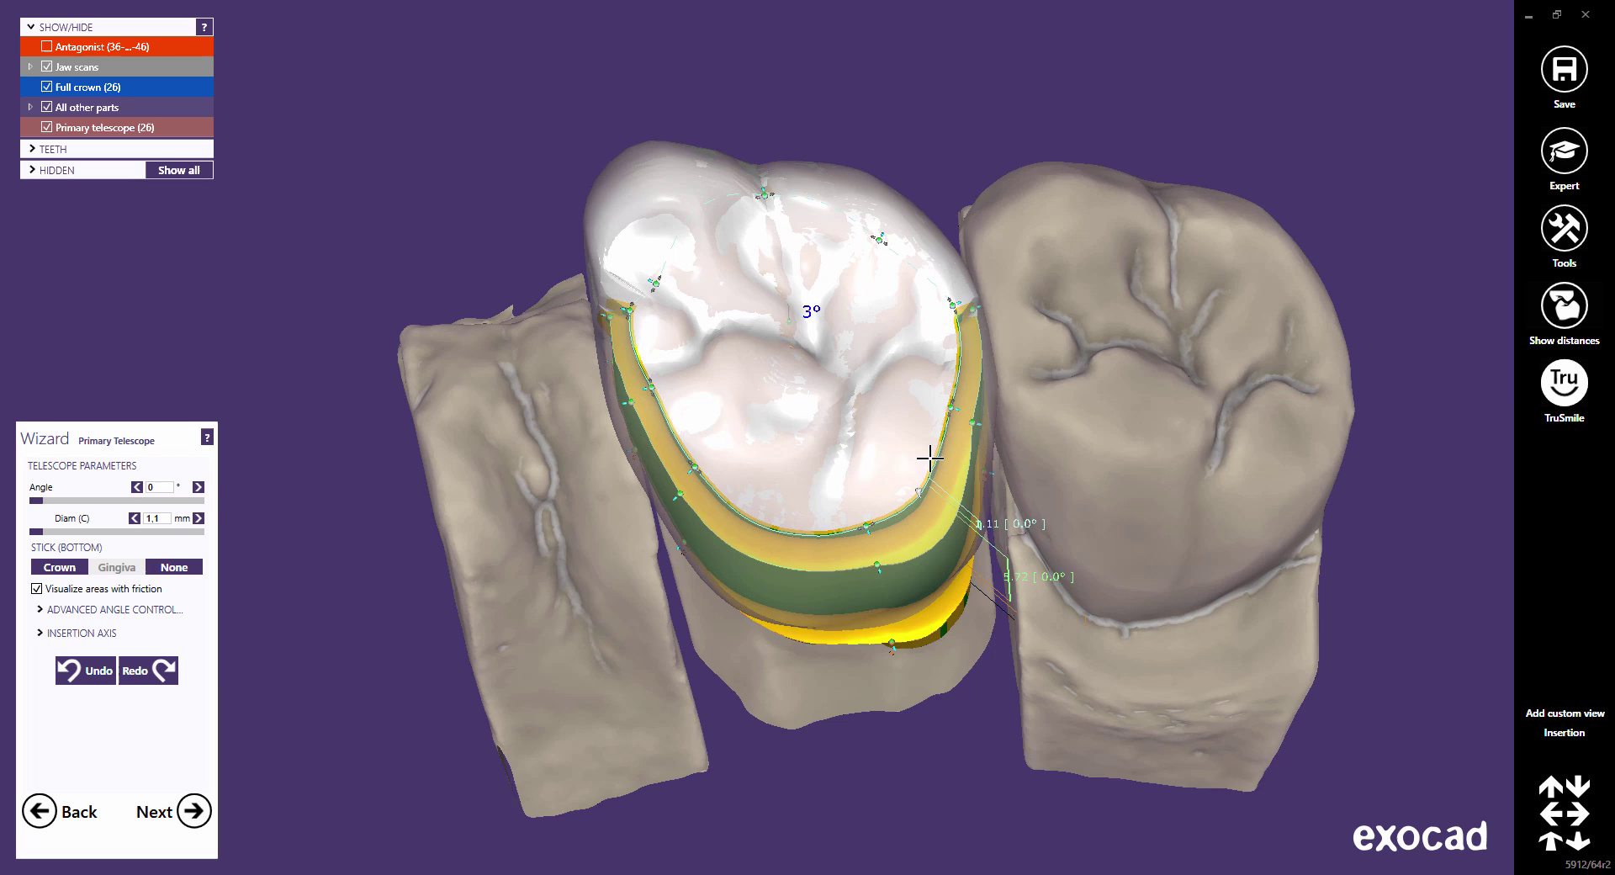
pyautogui.scroll(1, 921, 438)
pyautogui.scroll(3, 951, 386)
pyautogui.moveTo(948, 364)
pyautogui.mouseDown()
pyautogui.moveTo(947, 339)
pyautogui.moveTo(921, 362)
pyautogui.mouseUp()
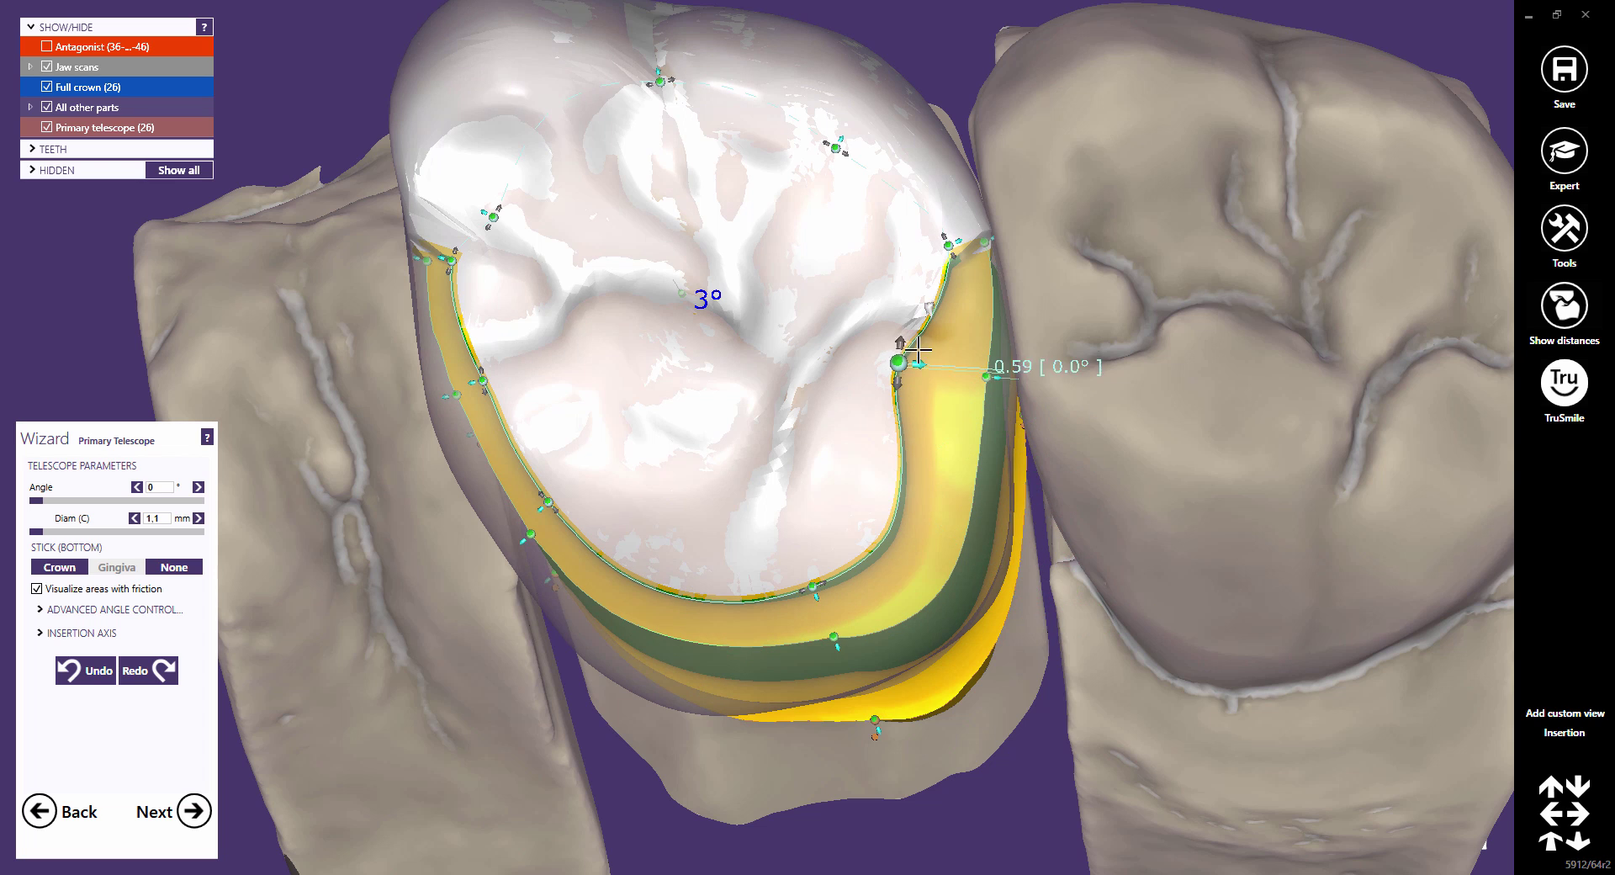
pyautogui.moveTo(902, 336); pyautogui.dragTo(897, 306)
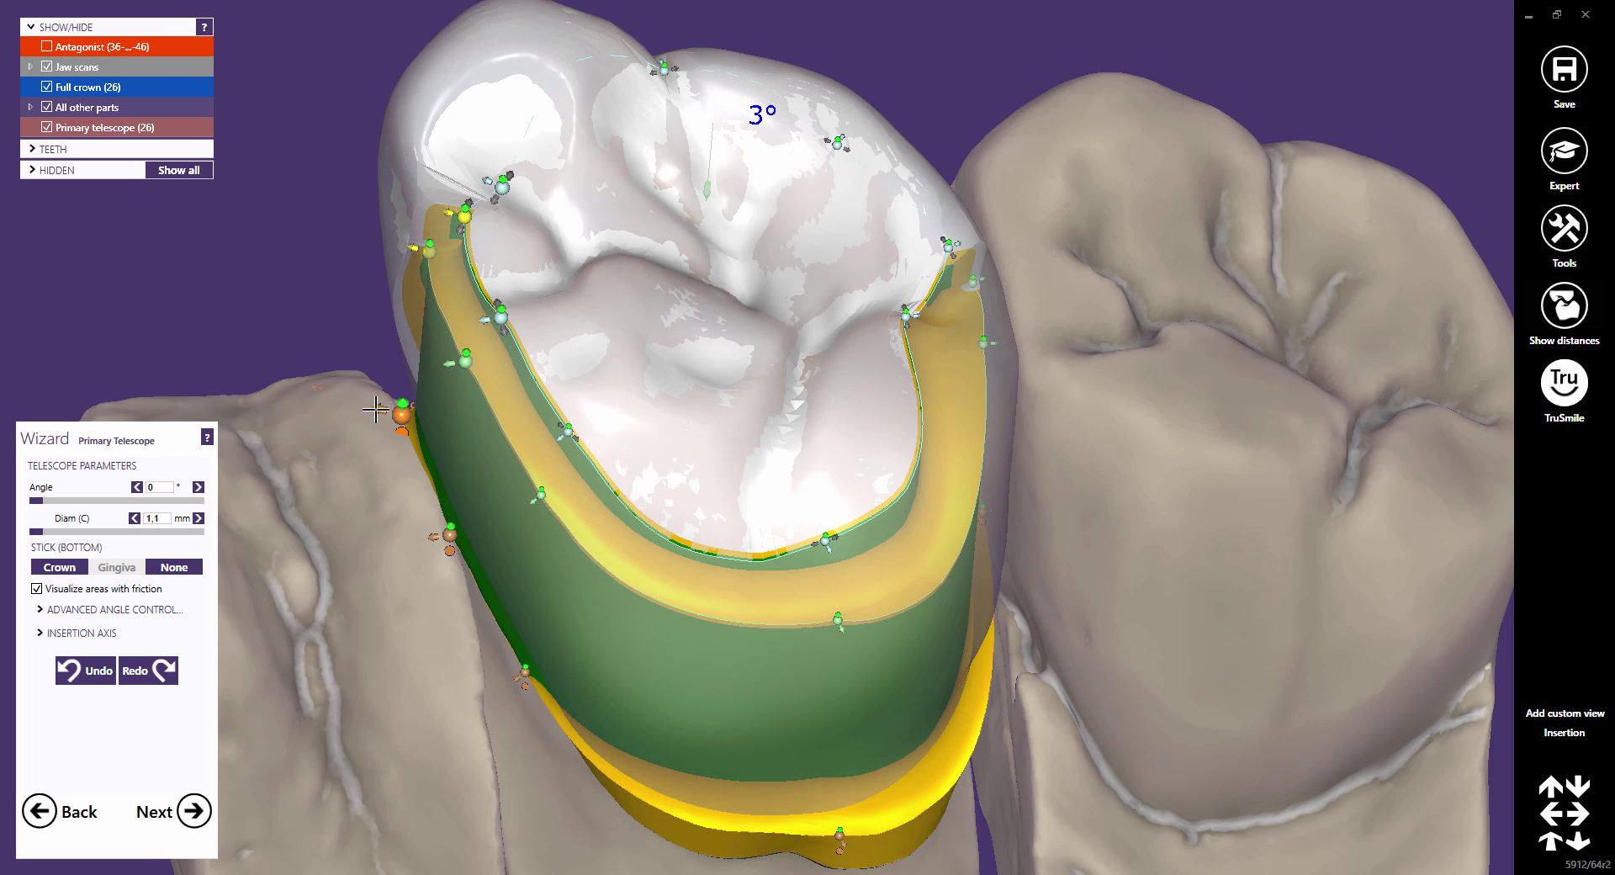
pyautogui.moveTo(403, 245); pyautogui.dragTo(386, 246)
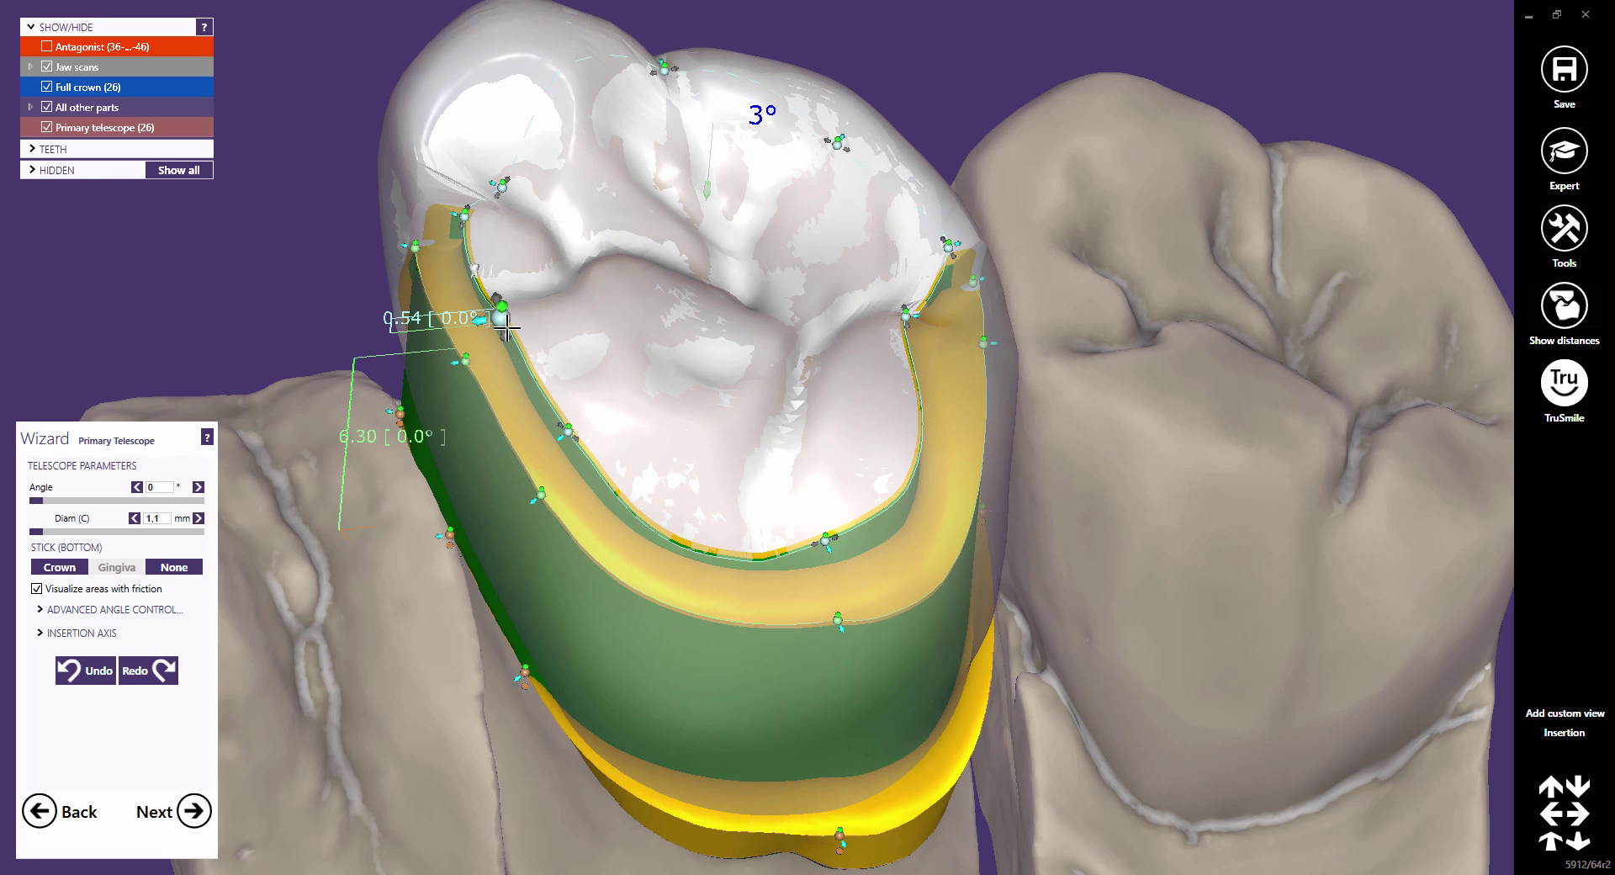
pyautogui.moveTo(505, 325); pyautogui.dragTo(506, 339)
pyautogui.moveTo(506, 339); pyautogui.dragTo(707, 463, button='right')
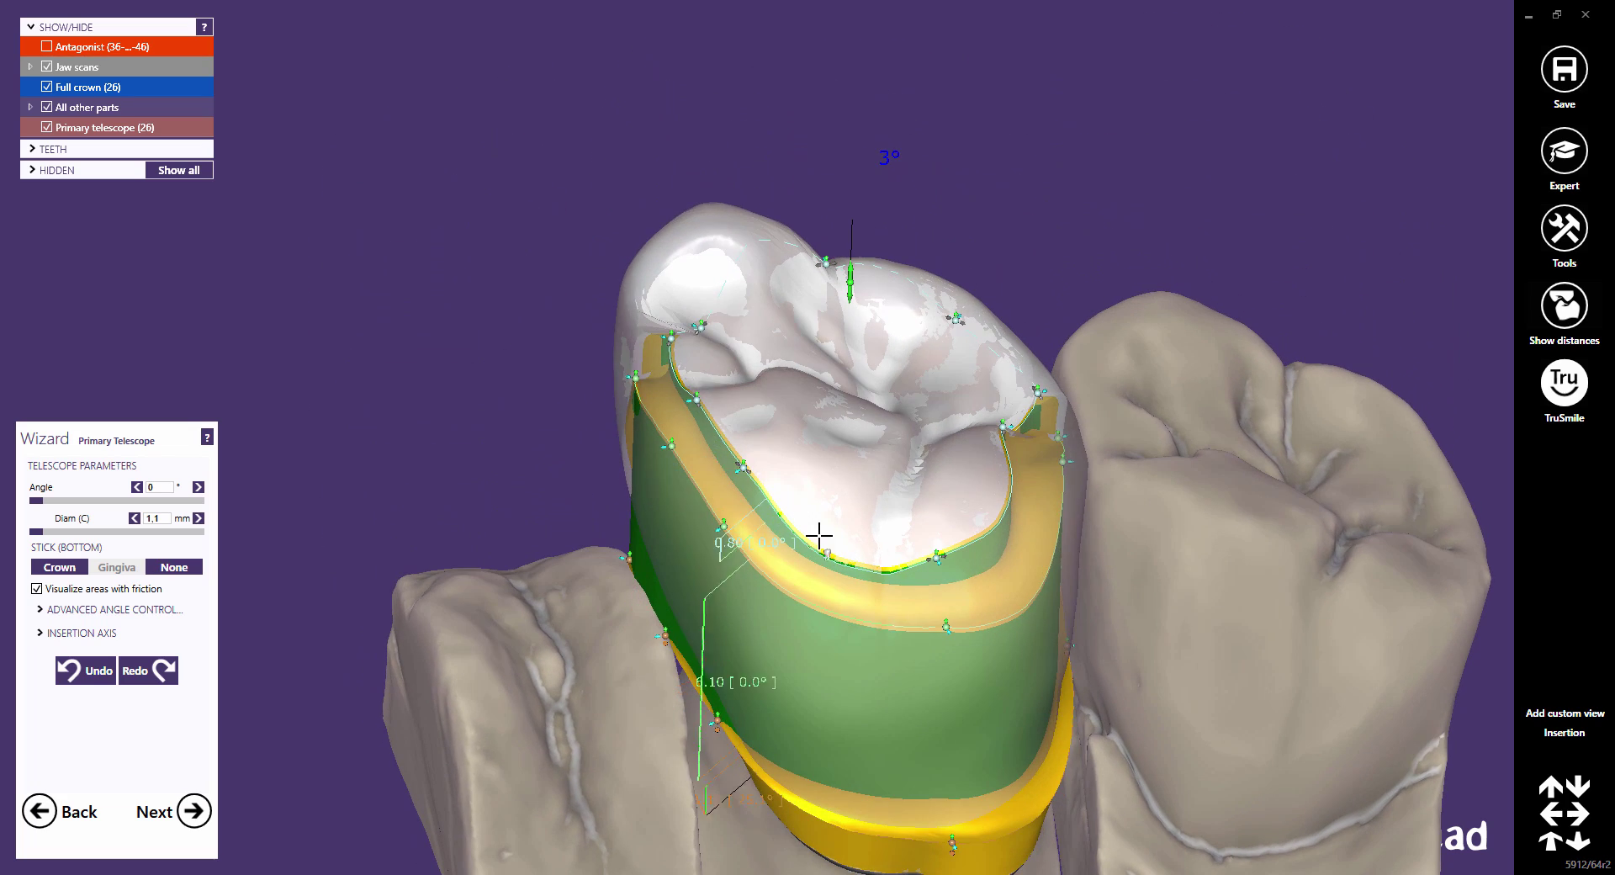
pyautogui.scroll(-5, 818, 535)
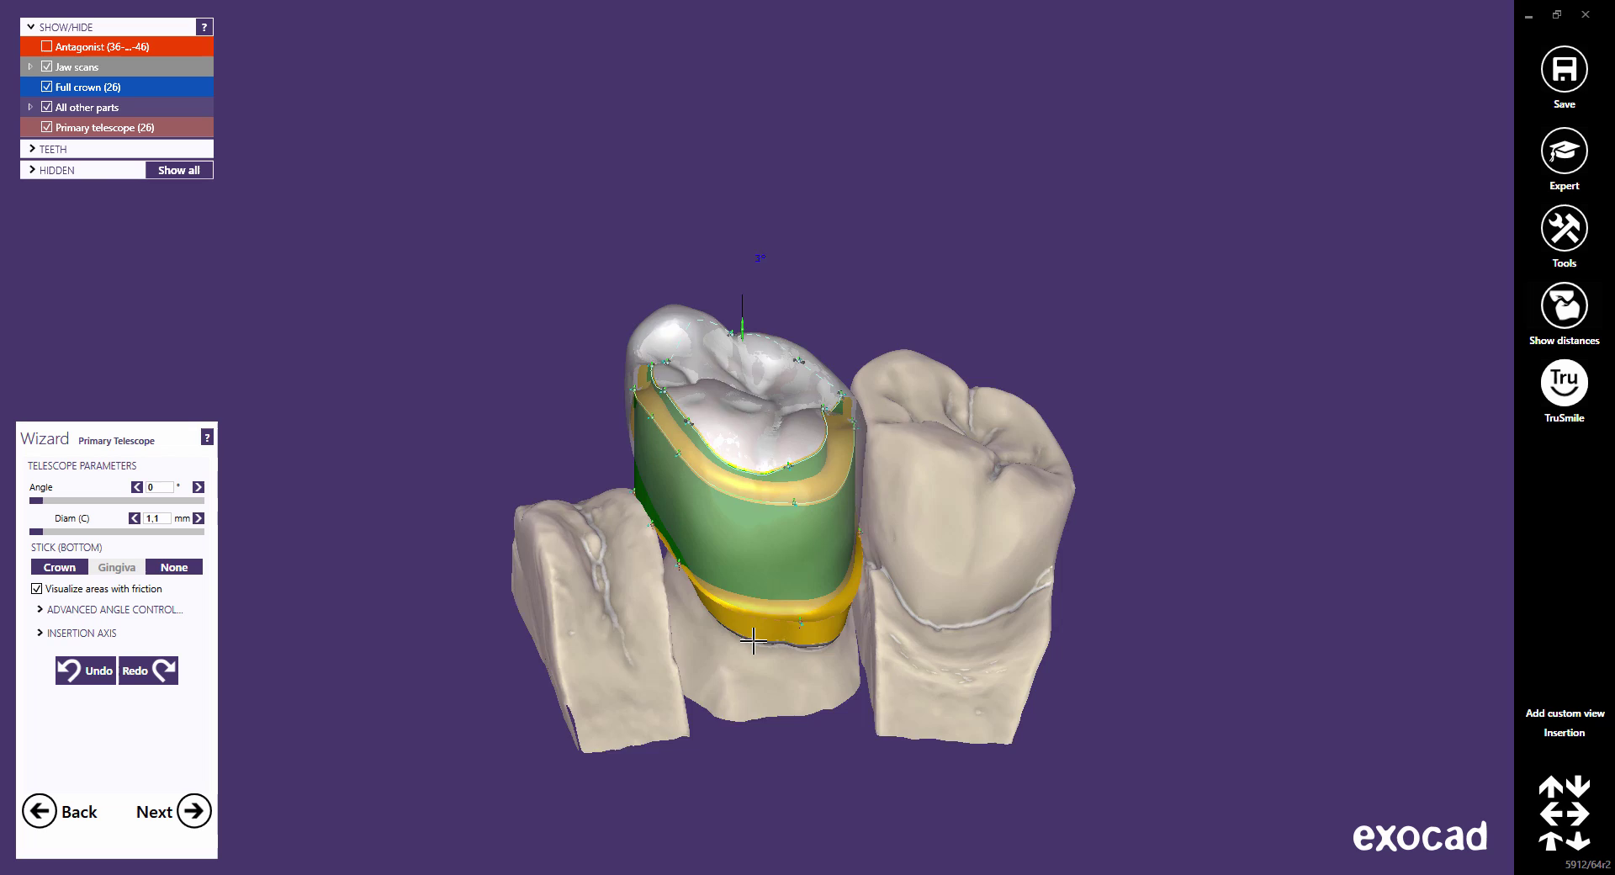
pyautogui.moveTo(753, 642); pyautogui.dragTo(782, 538, button='right')
pyautogui.scroll(4, 801, 441)
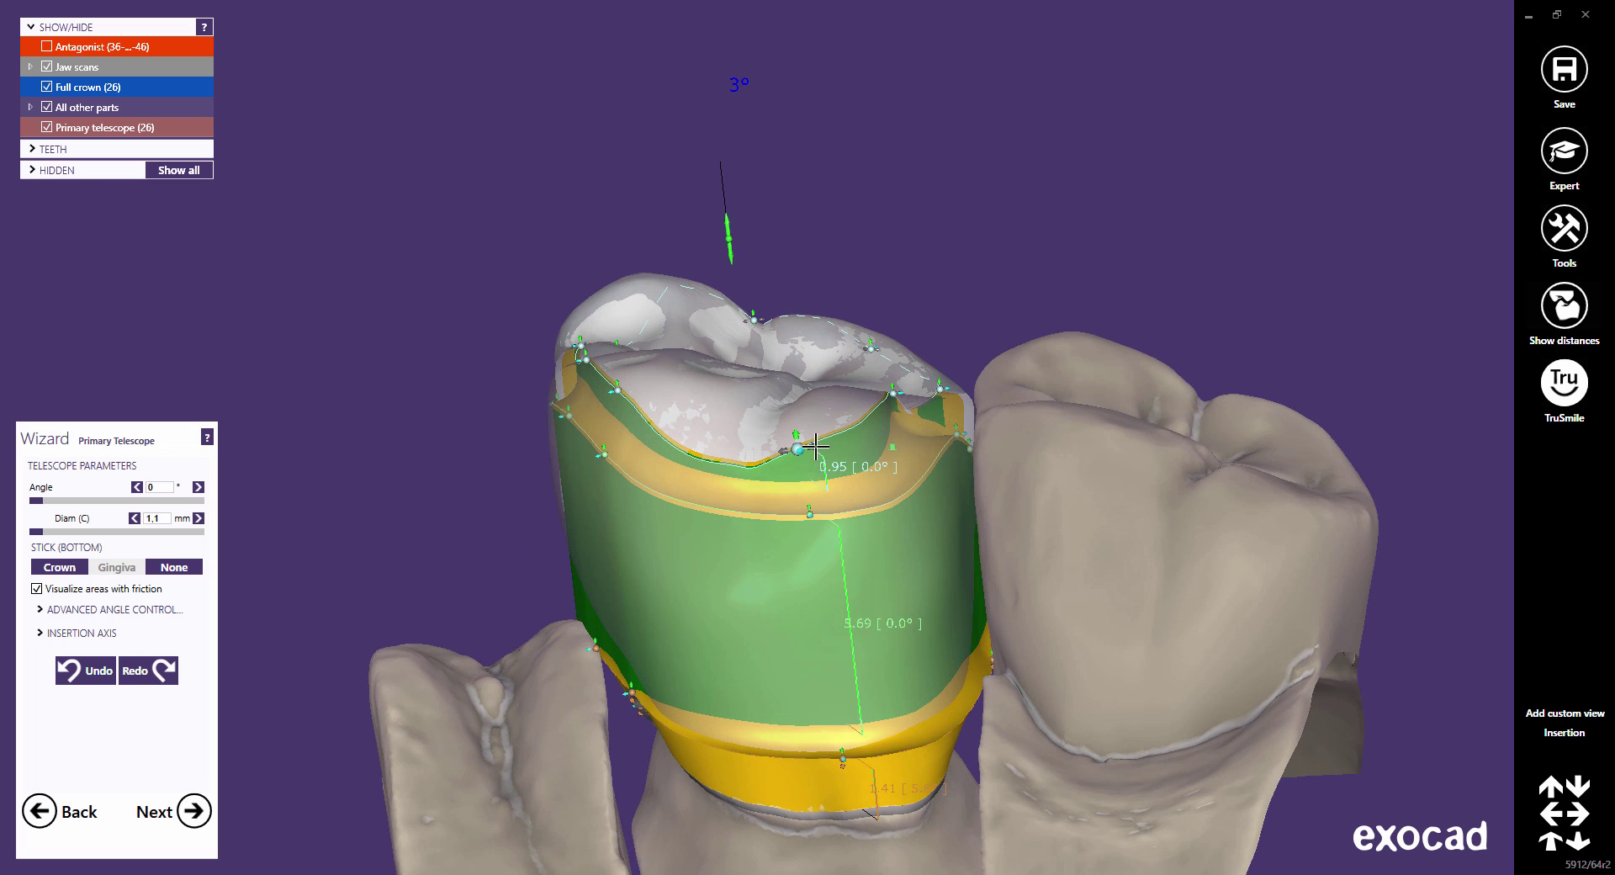
pyautogui.moveTo(833, 441); pyautogui.dragTo(854, 434, button='right')
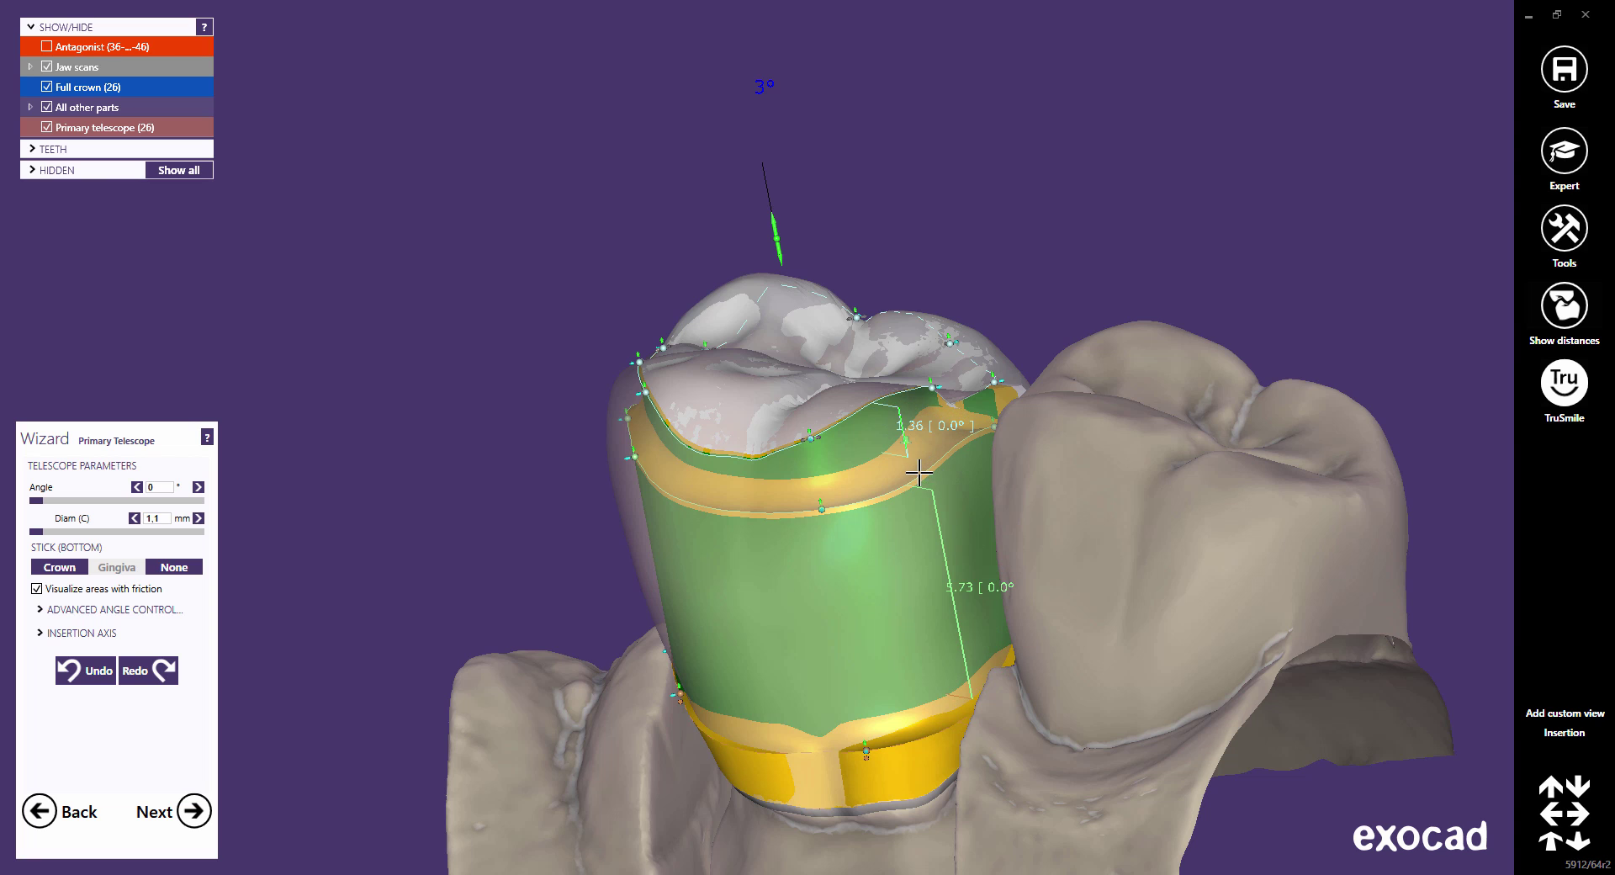
pyautogui.moveTo(873, 461)
pyautogui.mouseDown(button='right')
pyautogui.moveTo(869, 476)
pyautogui.moveTo(840, 431)
pyautogui.mouseUp(button='right')
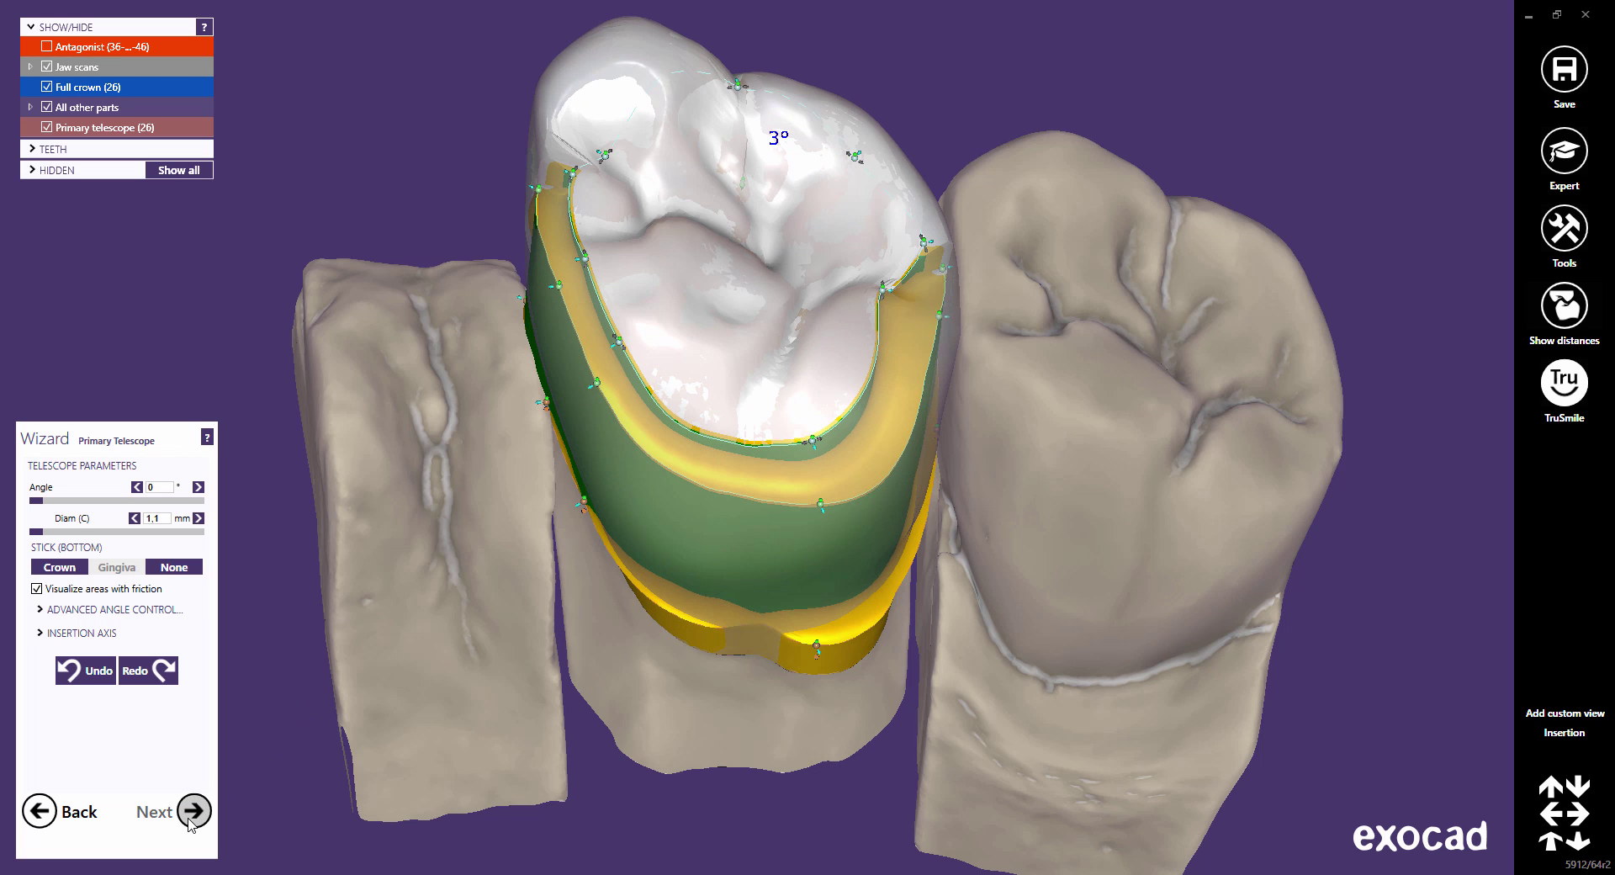
# Step: Advance to Free-Form Telescope, hide the jaw scans, and add material along the edge gap
pyautogui.click(190, 818)
pyautogui.click(191, 817)
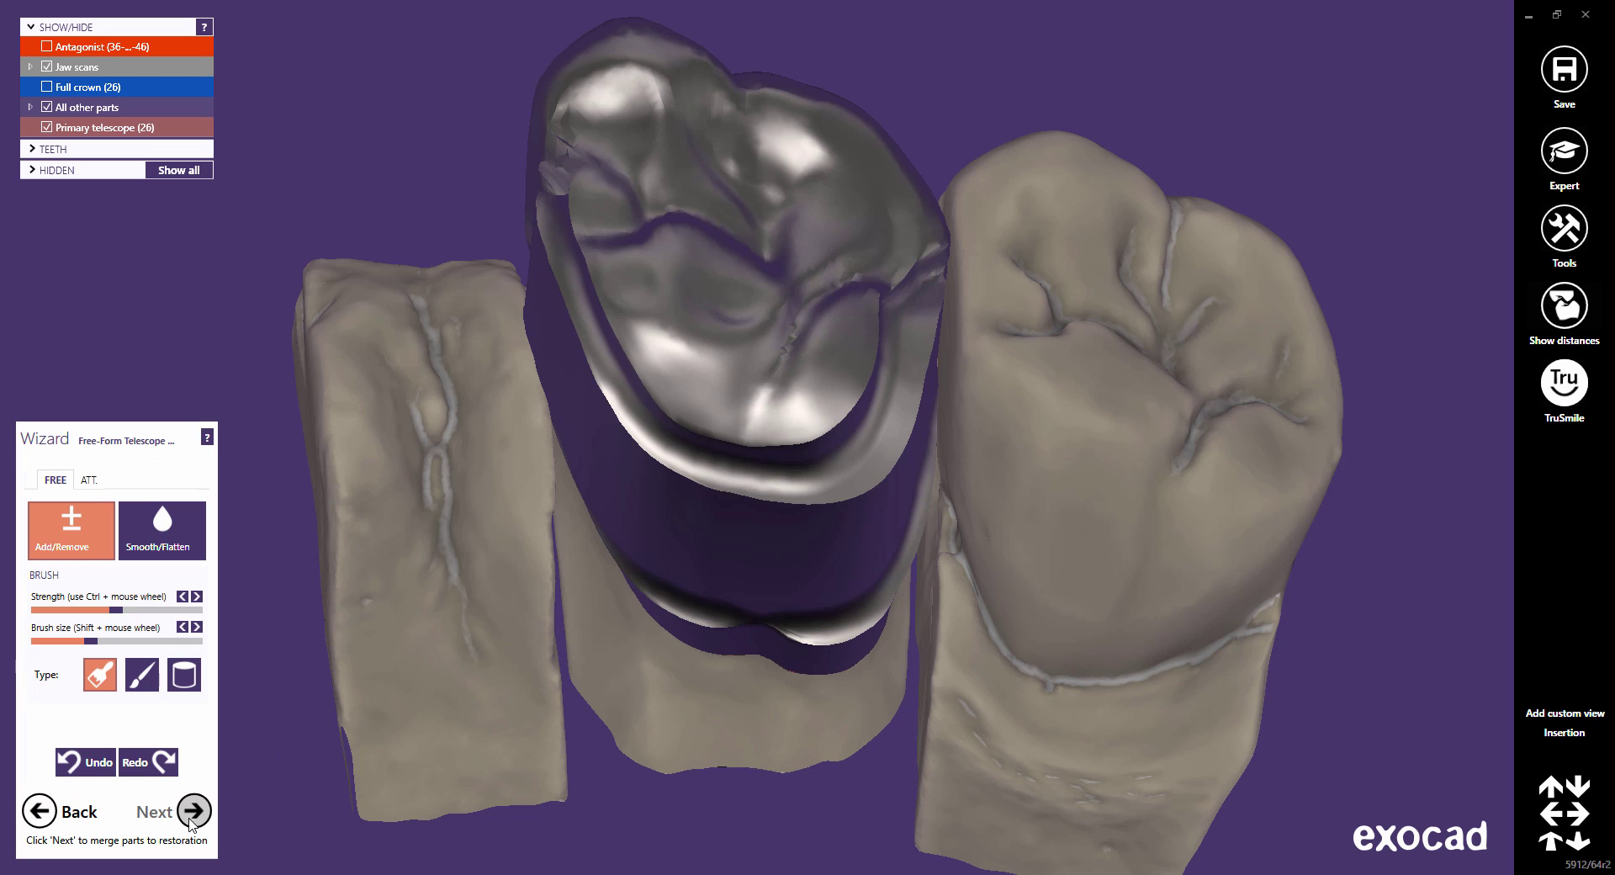
pyautogui.moveTo(625, 435); pyautogui.dragTo(621, 628, button='right')
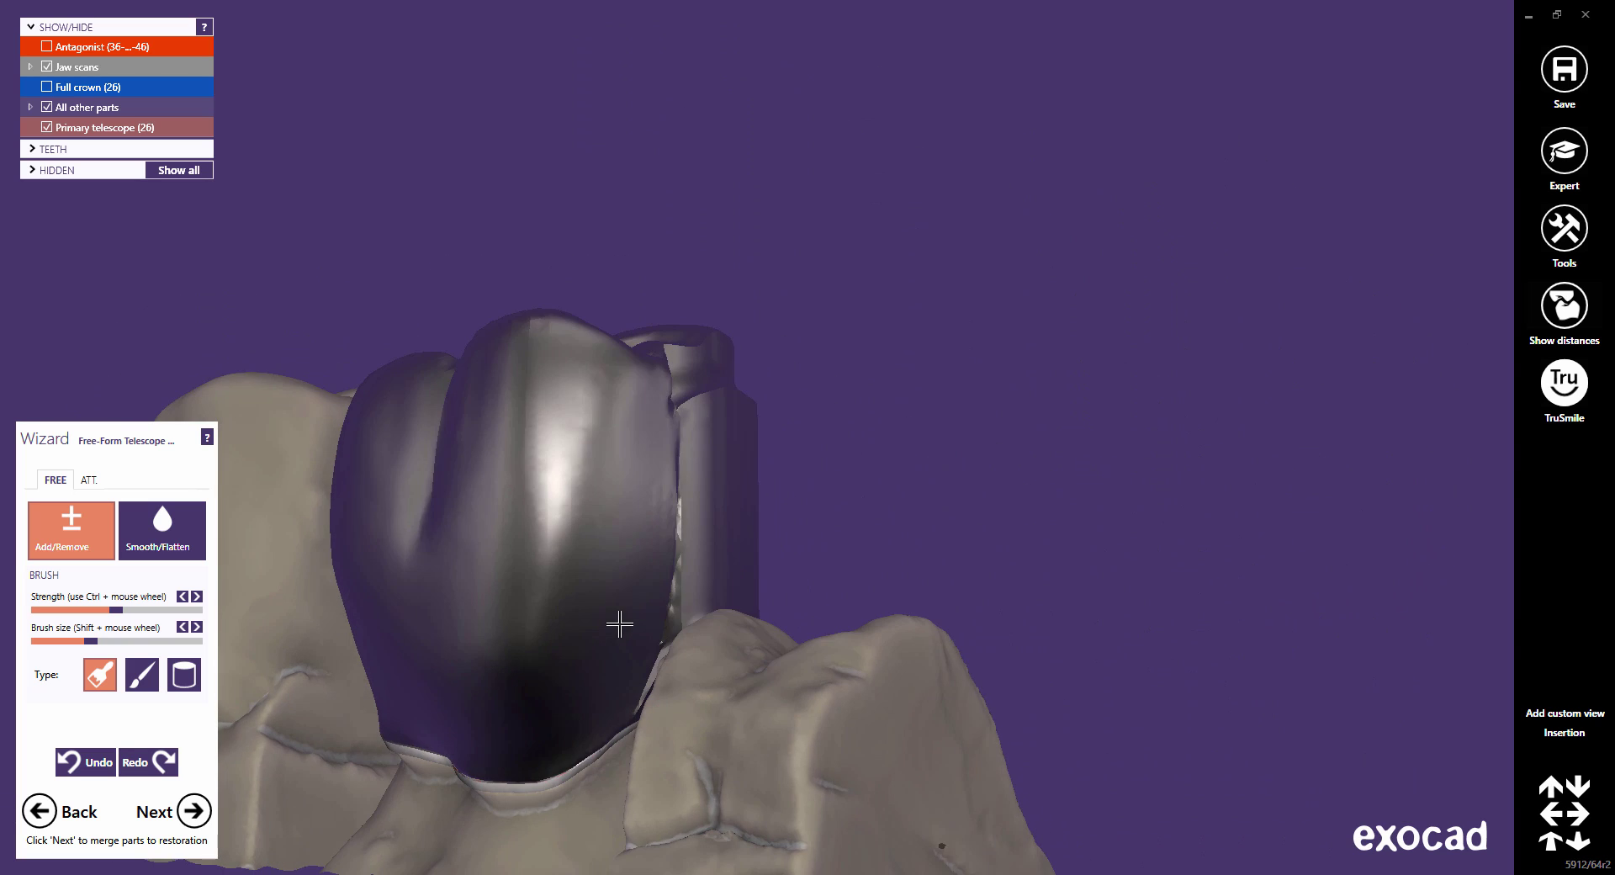
pyautogui.click(48, 66)
pyautogui.scroll(3, 626, 415)
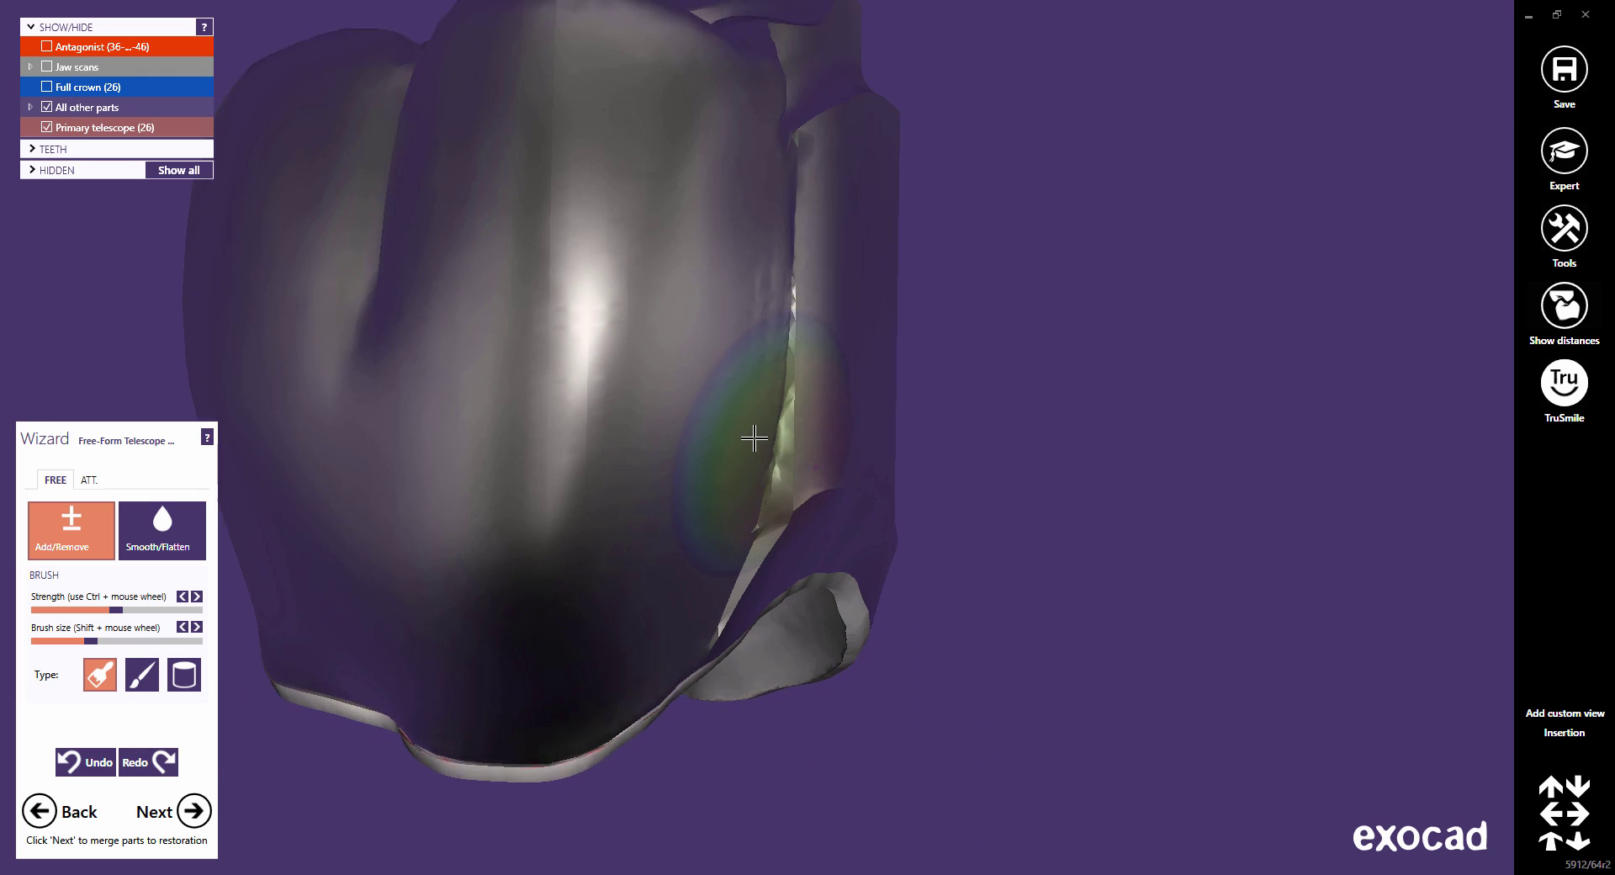
pyautogui.scroll(3, 754, 436)
pyautogui.moveTo(774, 508)
pyautogui.mouseDown()
pyautogui.moveTo(793, 382)
pyautogui.moveTo(785, 166)
pyautogui.mouseUp()
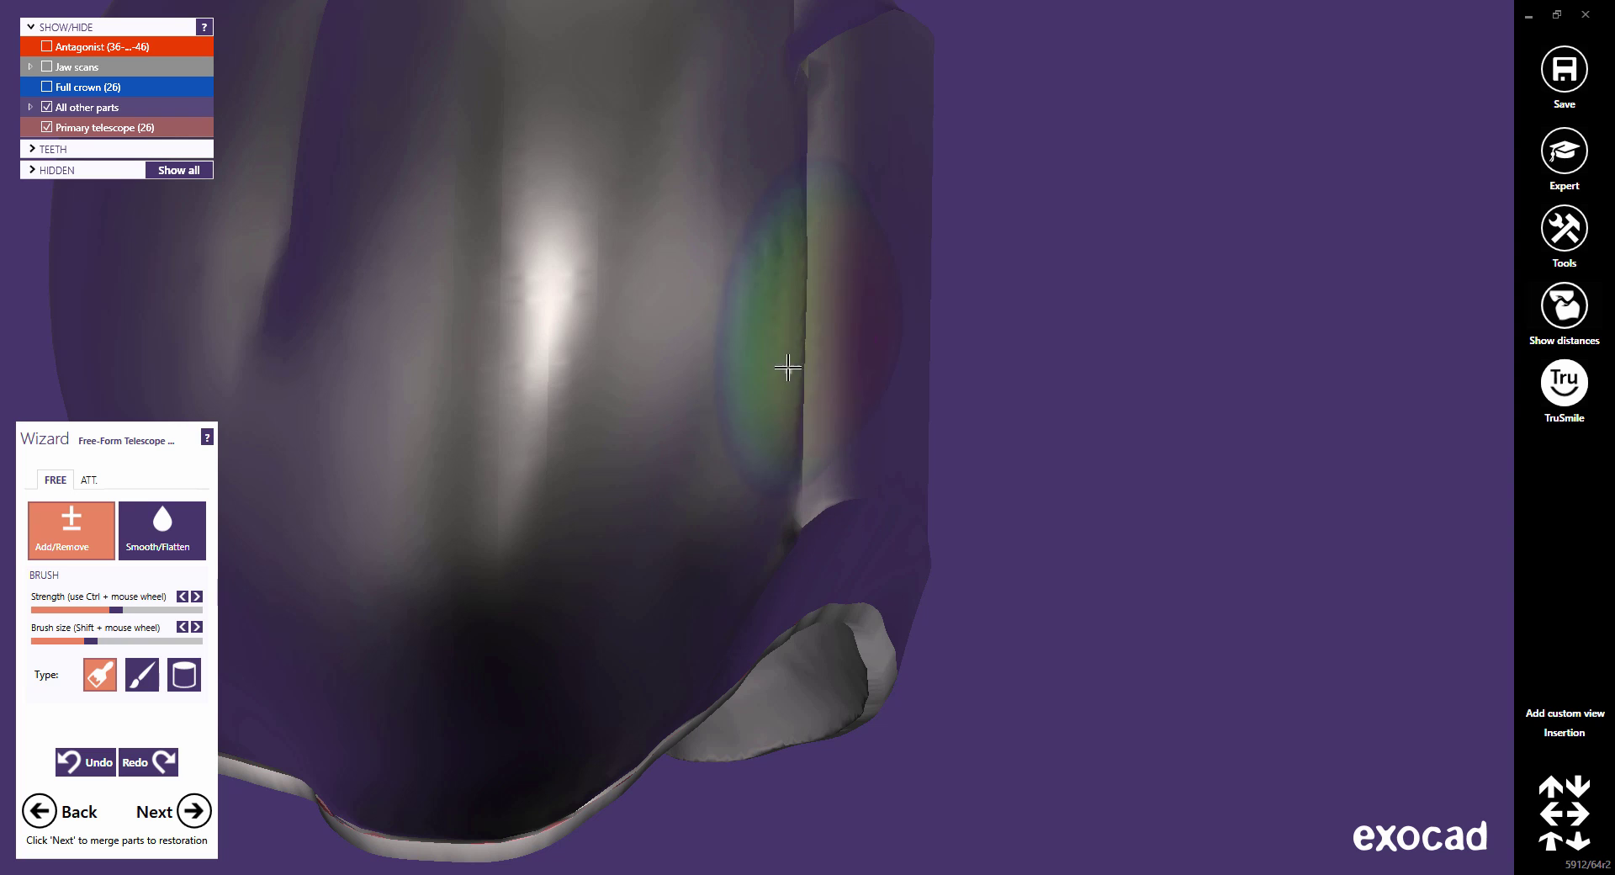
# Step: Smooth the telescope surface, checking it from tilted side views
pyautogui.click(181, 547)
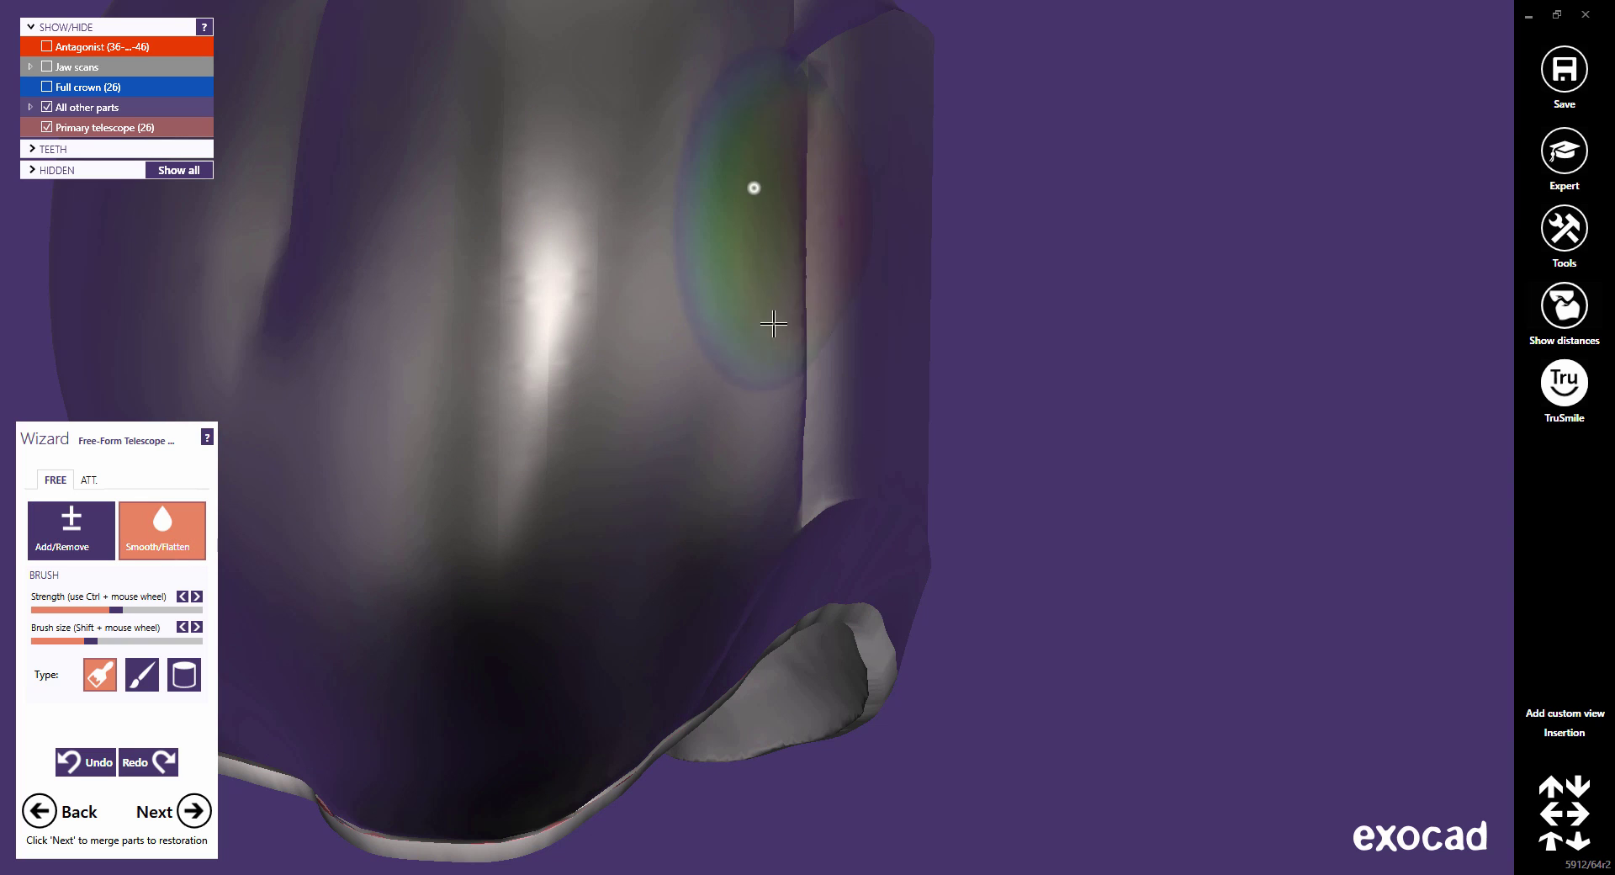
pyautogui.scroll(-3, 676, 598)
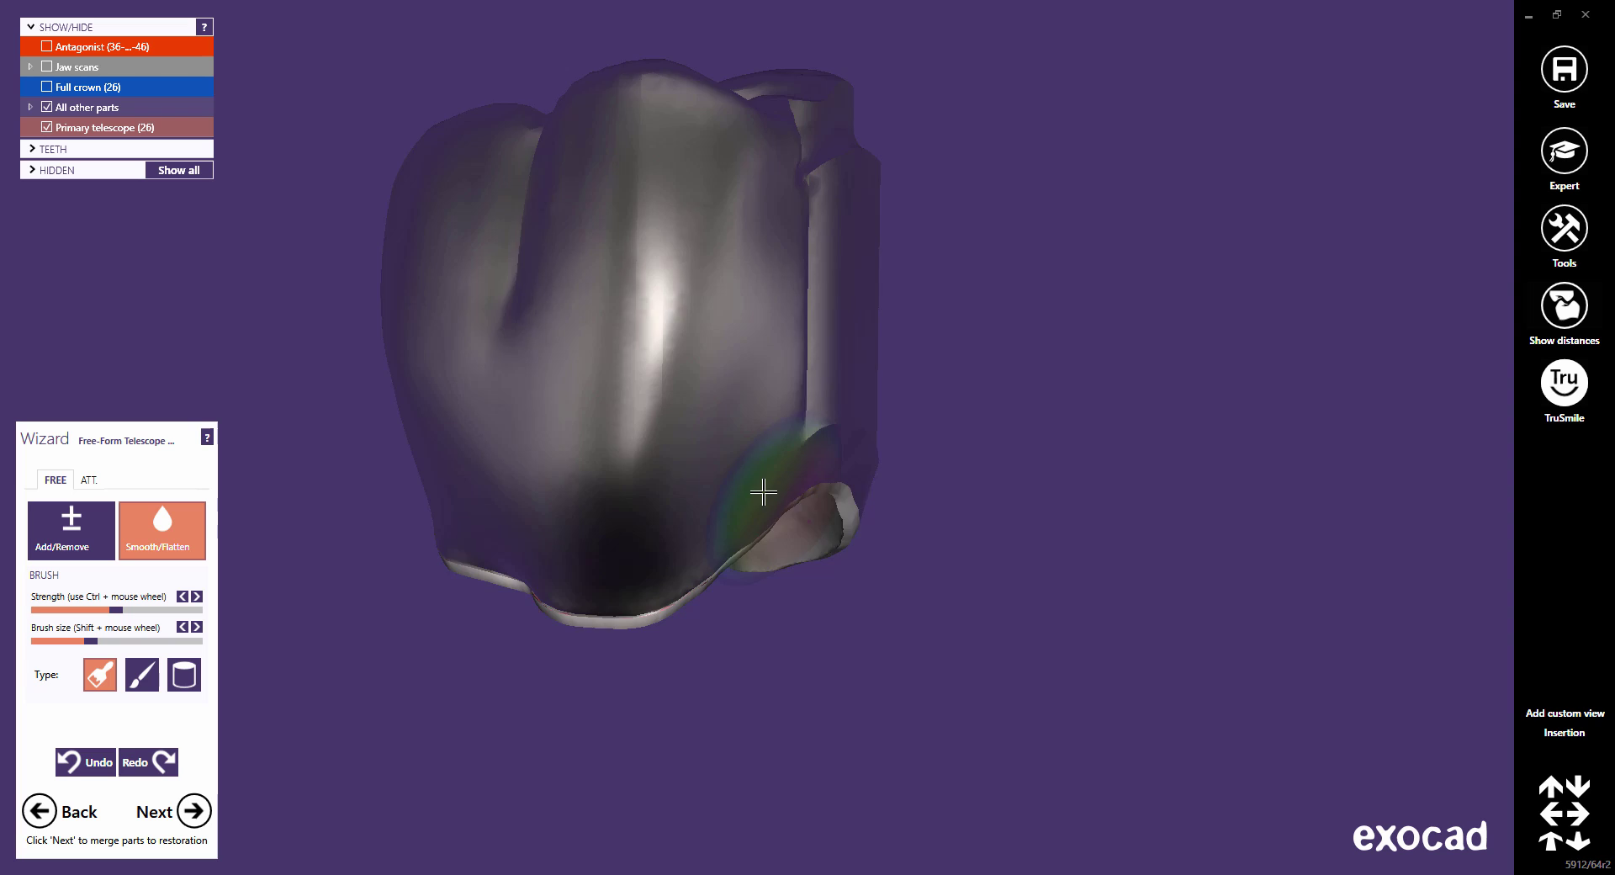
pyautogui.moveTo(765, 490); pyautogui.dragTo(763, 496, button='right')
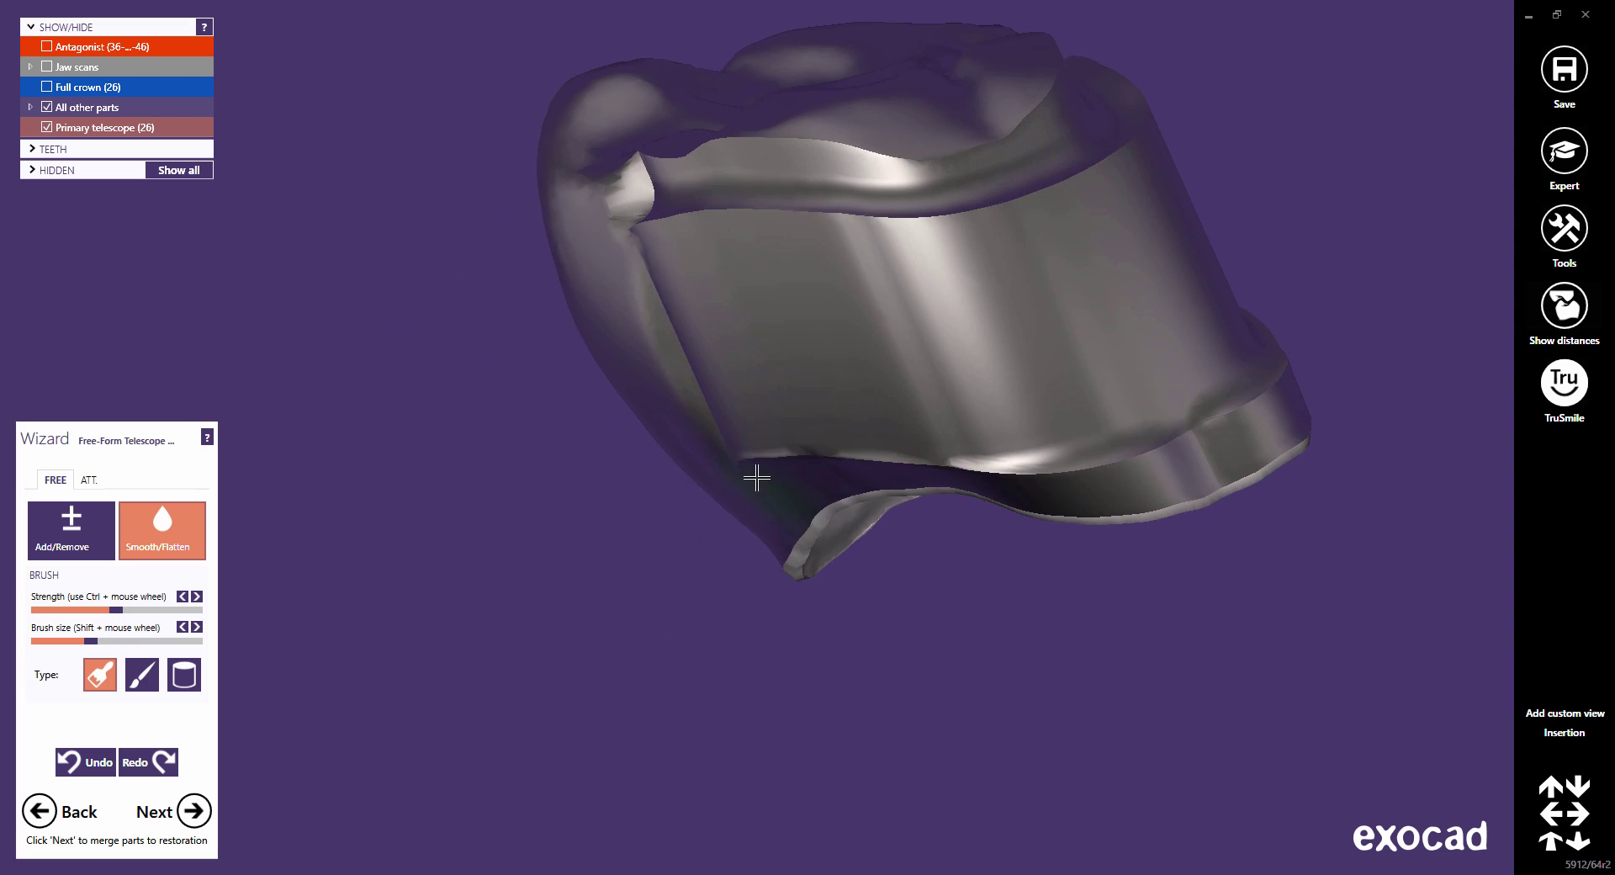
pyautogui.scroll(2, 689, 395)
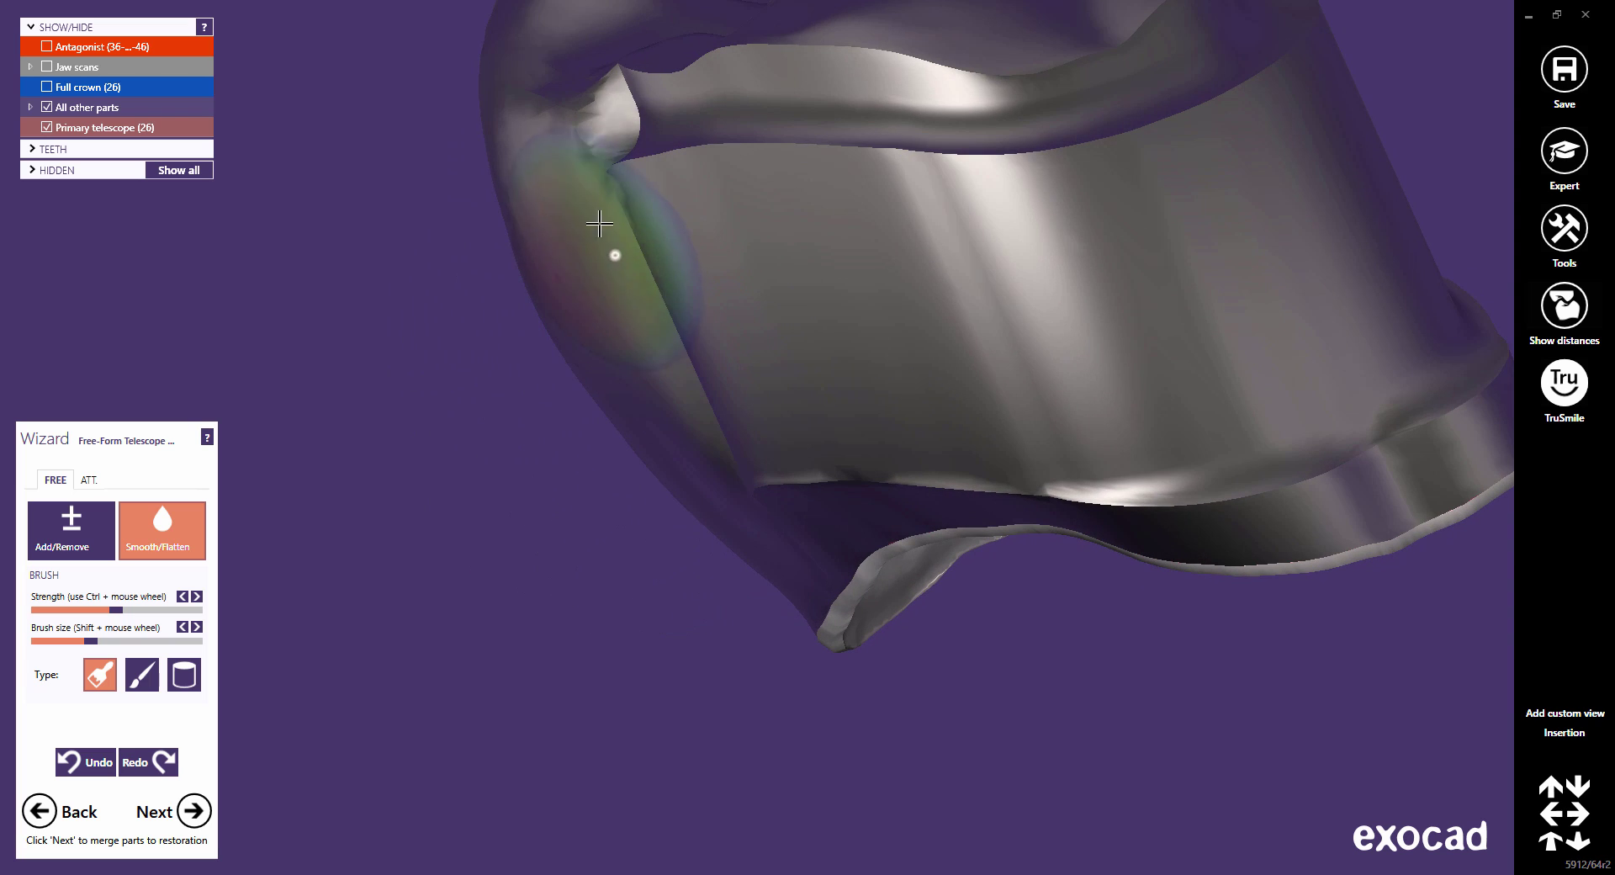
pyautogui.moveTo(623, 336)
pyautogui.mouseDown(button='right')
pyautogui.moveTo(595, 332)
pyautogui.moveTo(753, 322)
pyautogui.moveTo(822, 382)
pyautogui.moveTo(386, 469)
pyautogui.mouseUp(button='right')
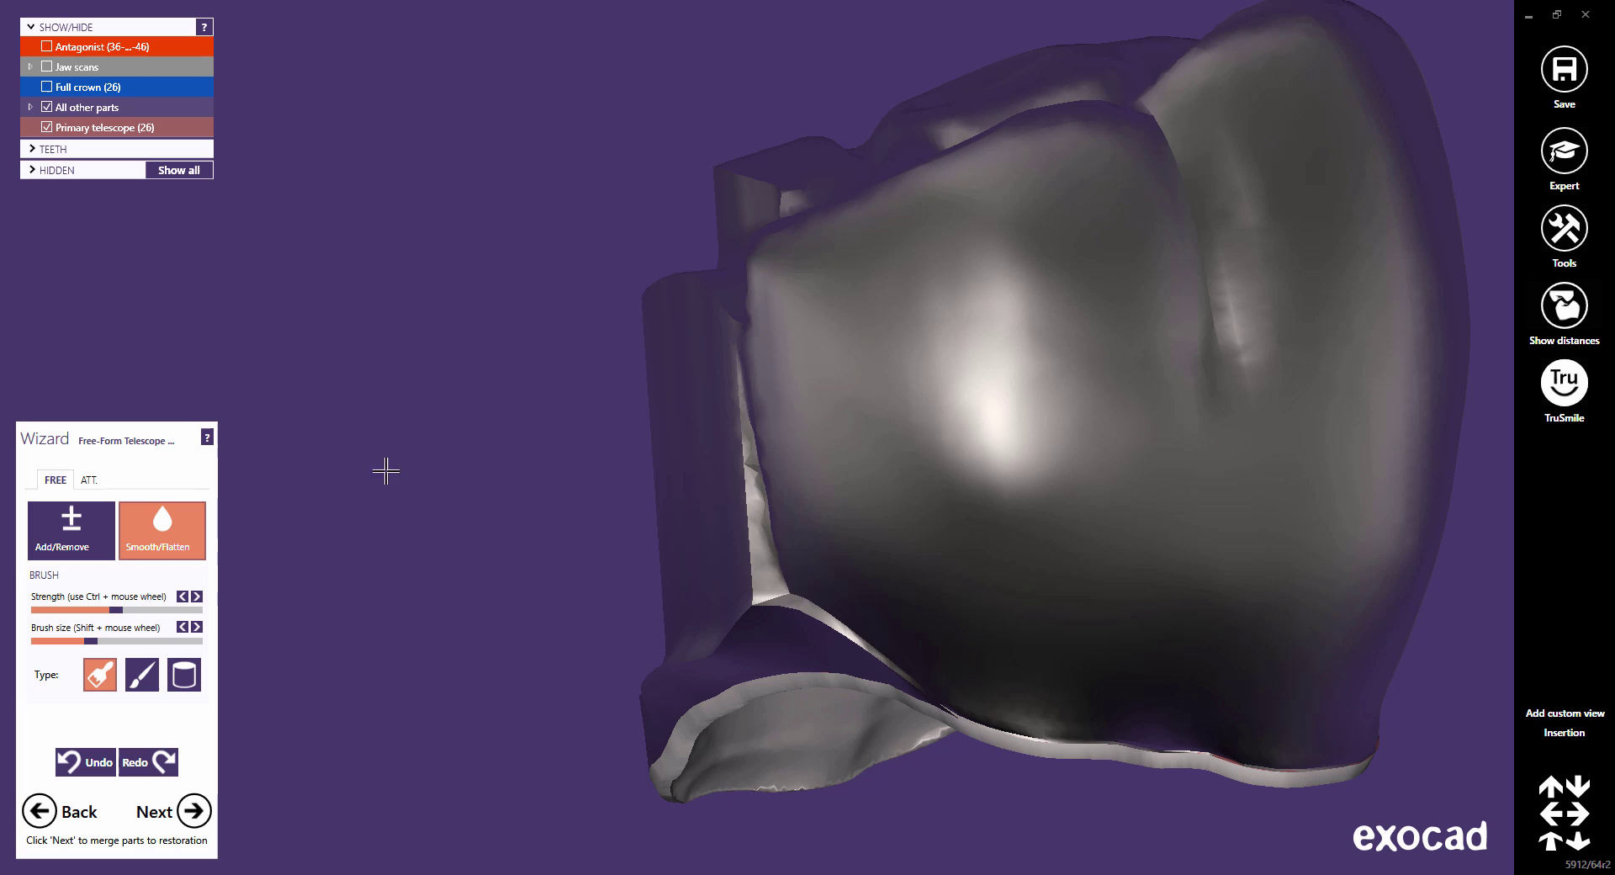
# Step: Fill the crevice on the crown's left side and smooth its lower-left area
pyautogui.click(72, 530)
pyautogui.moveTo(797, 474)
pyautogui.mouseDown()
pyautogui.moveTo(786, 382)
pyautogui.moveTo(774, 432)
pyautogui.moveTo(815, 573)
pyautogui.moveTo(780, 524)
pyautogui.moveTo(732, 692)
pyautogui.moveTo(785, 659)
pyautogui.moveTo(649, 602)
pyautogui.mouseUp()
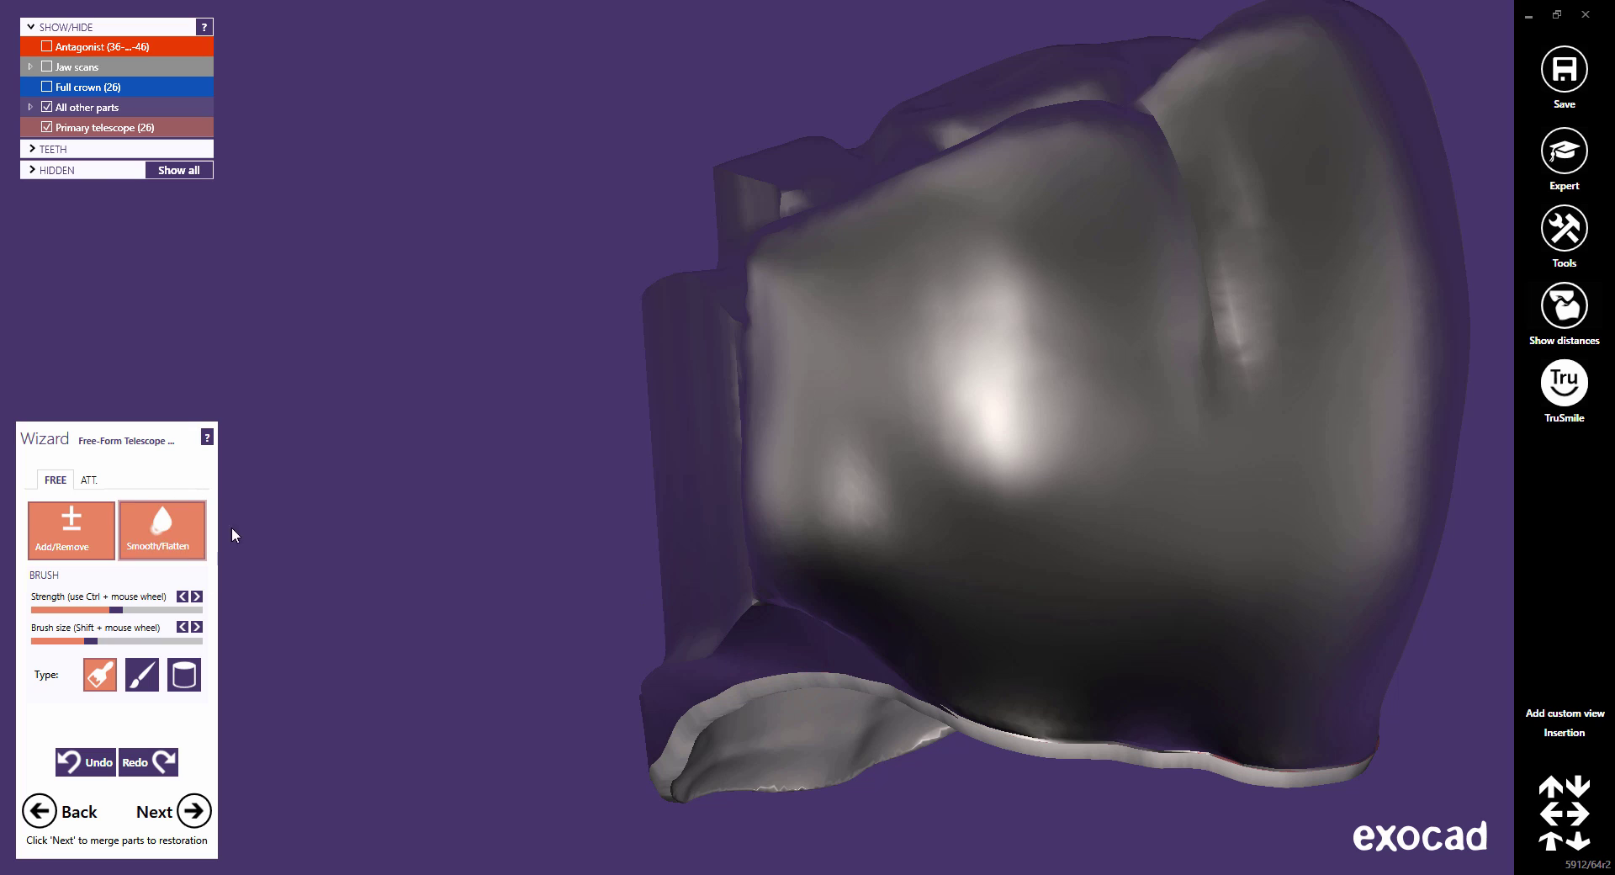
pyautogui.click(162, 530)
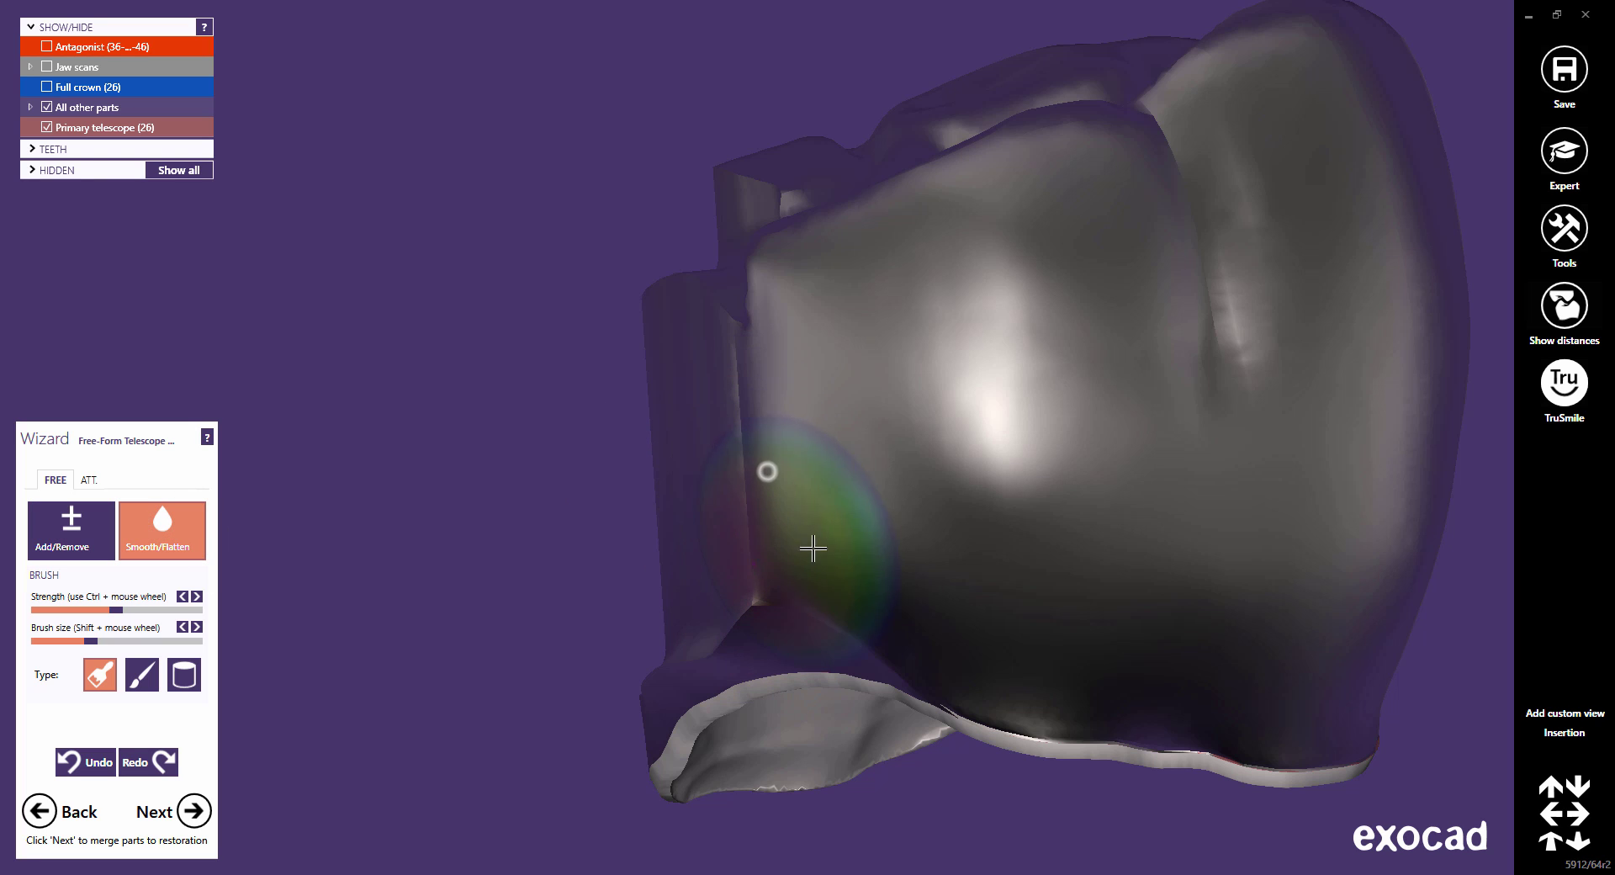
pyautogui.moveTo(814, 544); pyautogui.dragTo(854, 577)
pyautogui.moveTo(850, 673); pyautogui.dragTo(836, 544, button='right')
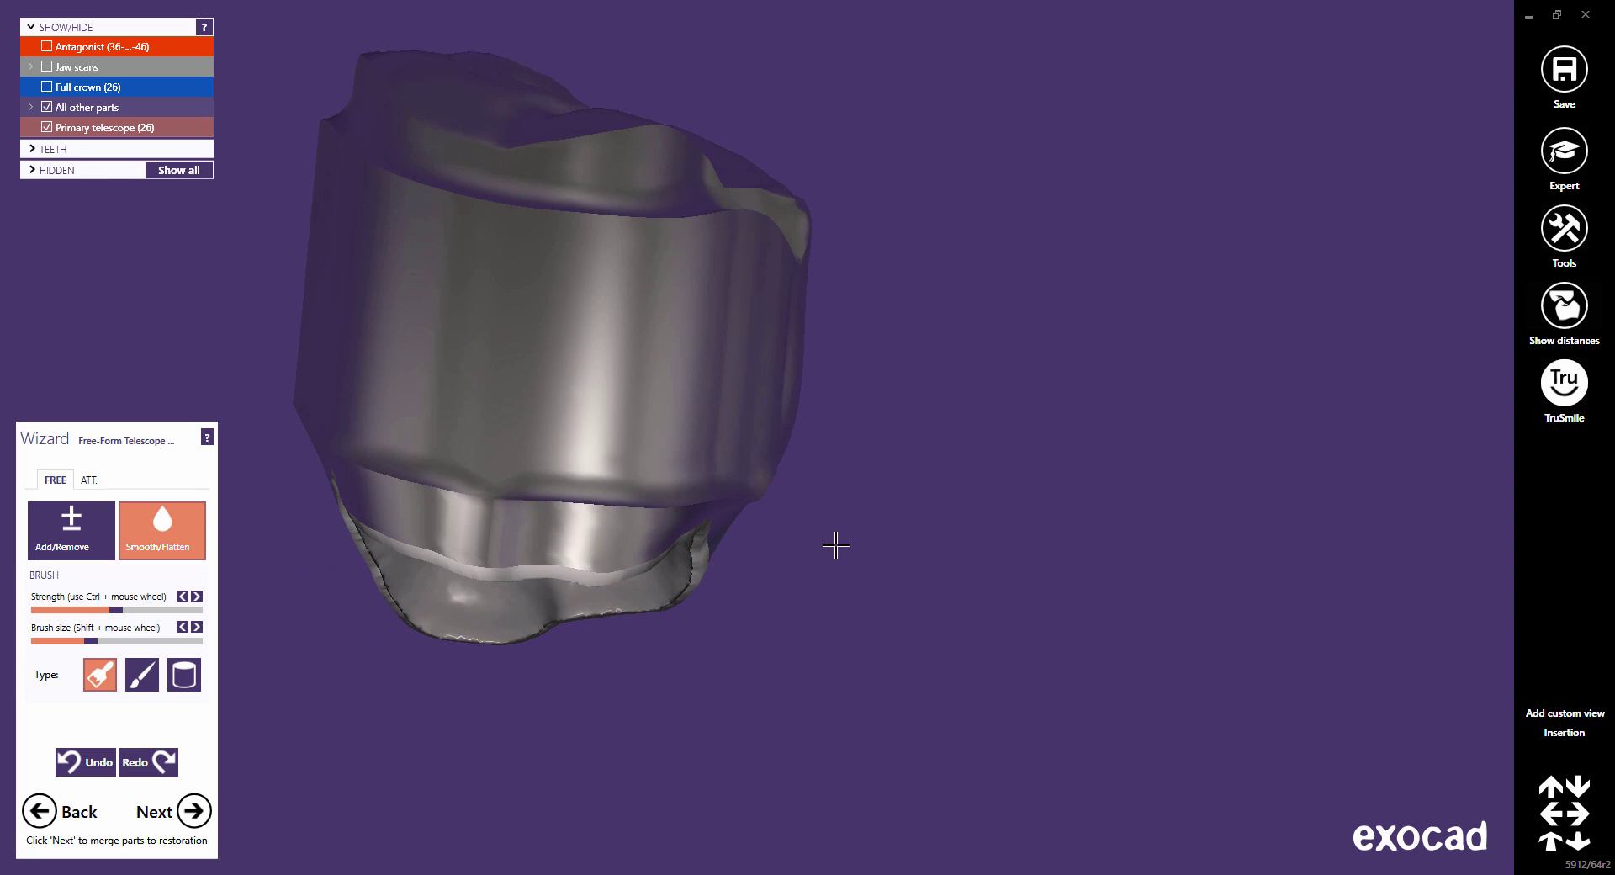
pyautogui.scroll(-2, 663, 396)
pyautogui.moveTo(663, 397)
pyautogui.mouseDown(button='right')
pyautogui.moveTo(698, 407)
pyautogui.moveTo(742, 533)
pyautogui.moveTo(558, 451)
pyautogui.mouseUp(button='right')
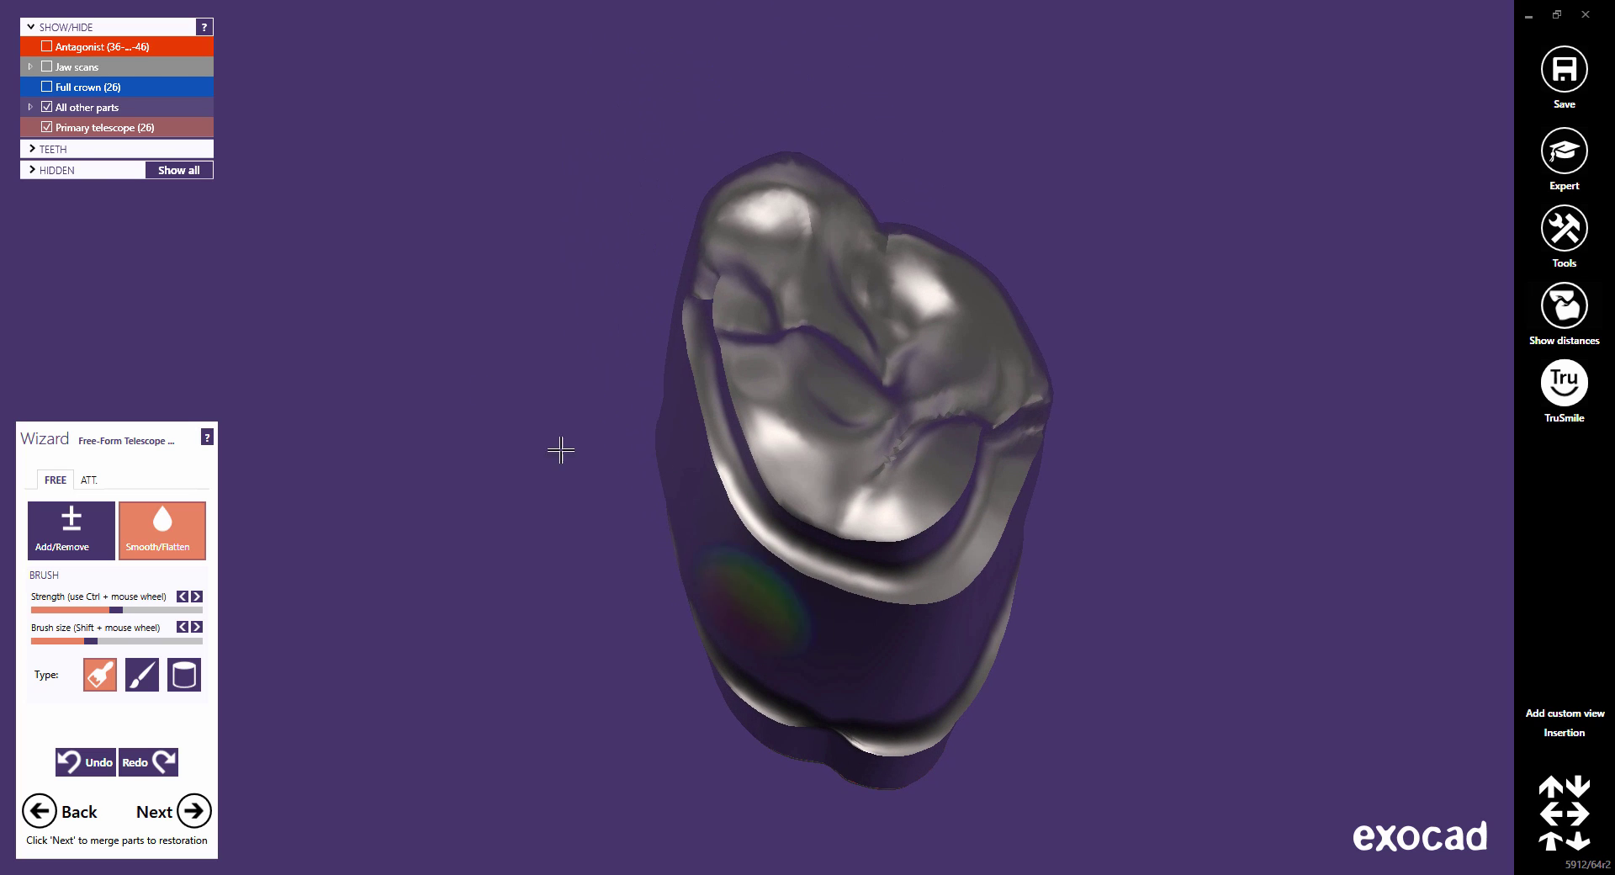
# Step: Turn the jaw scans back on and bring up the Expert toolbar
pyautogui.click(47, 66)
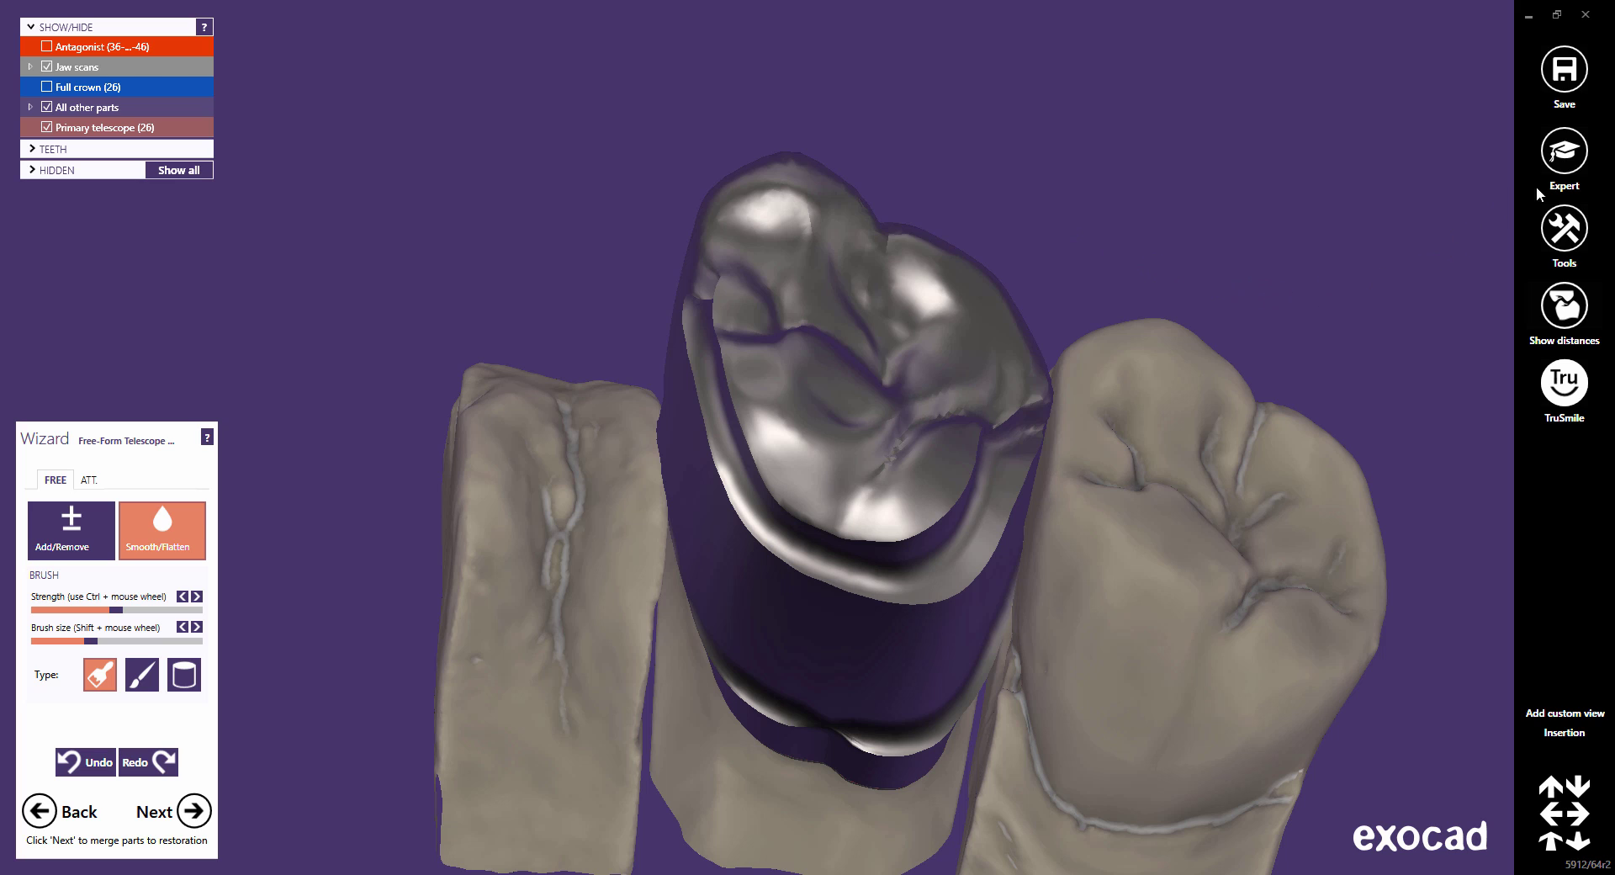
pyautogui.click(1564, 151)
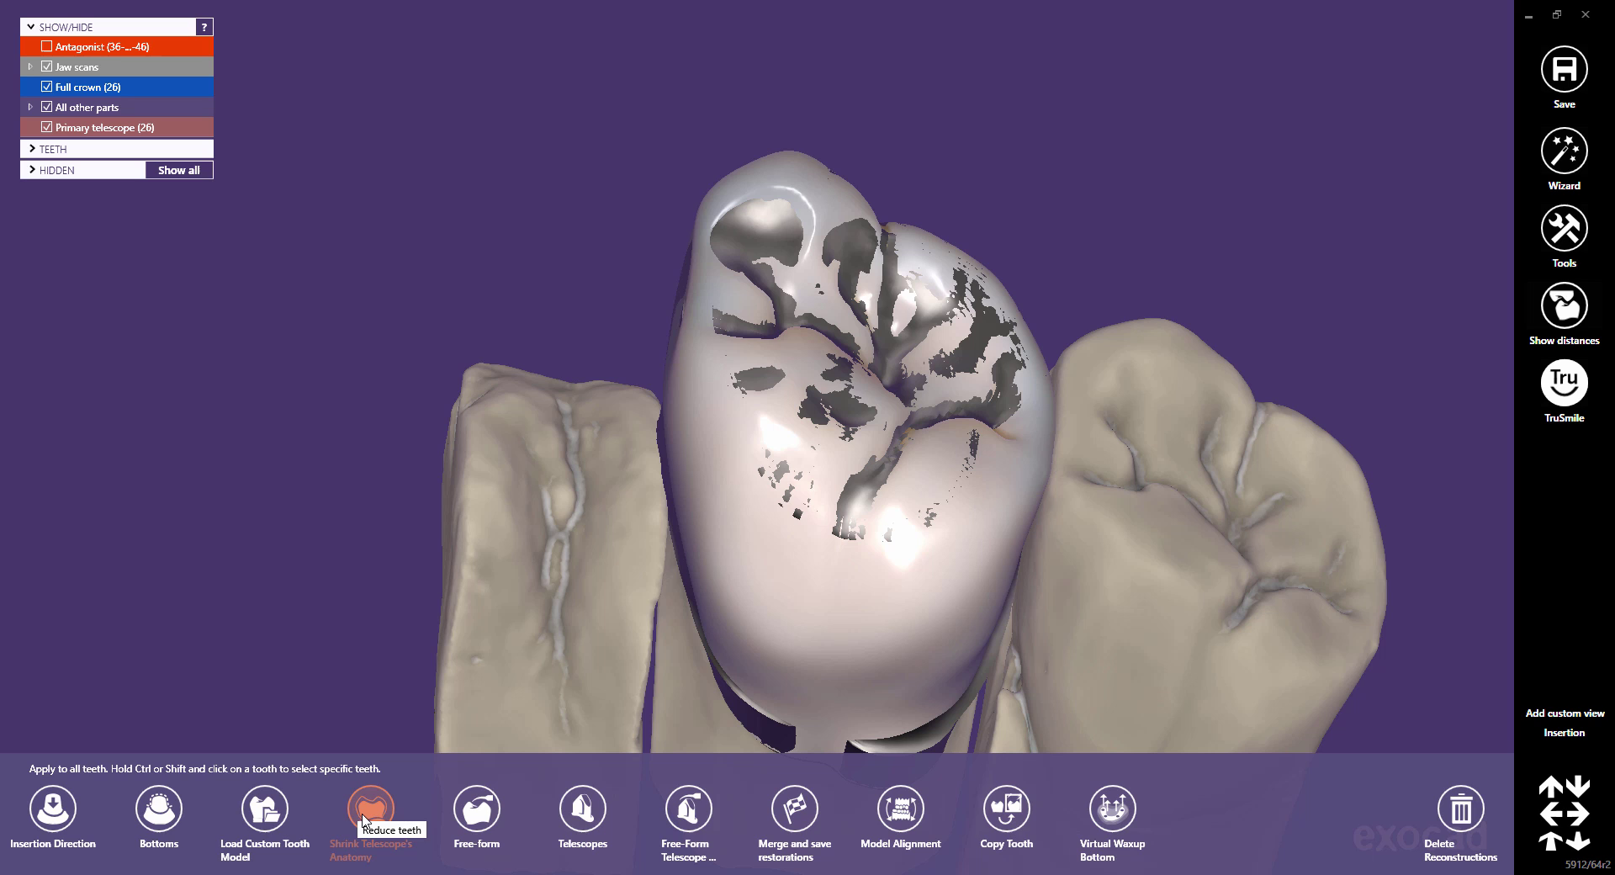
# Step: Set up Shrink Telescope's Anatomy at 1 mm depth, painting exclusion areas with Hold friction parts on
pyautogui.click(363, 812)
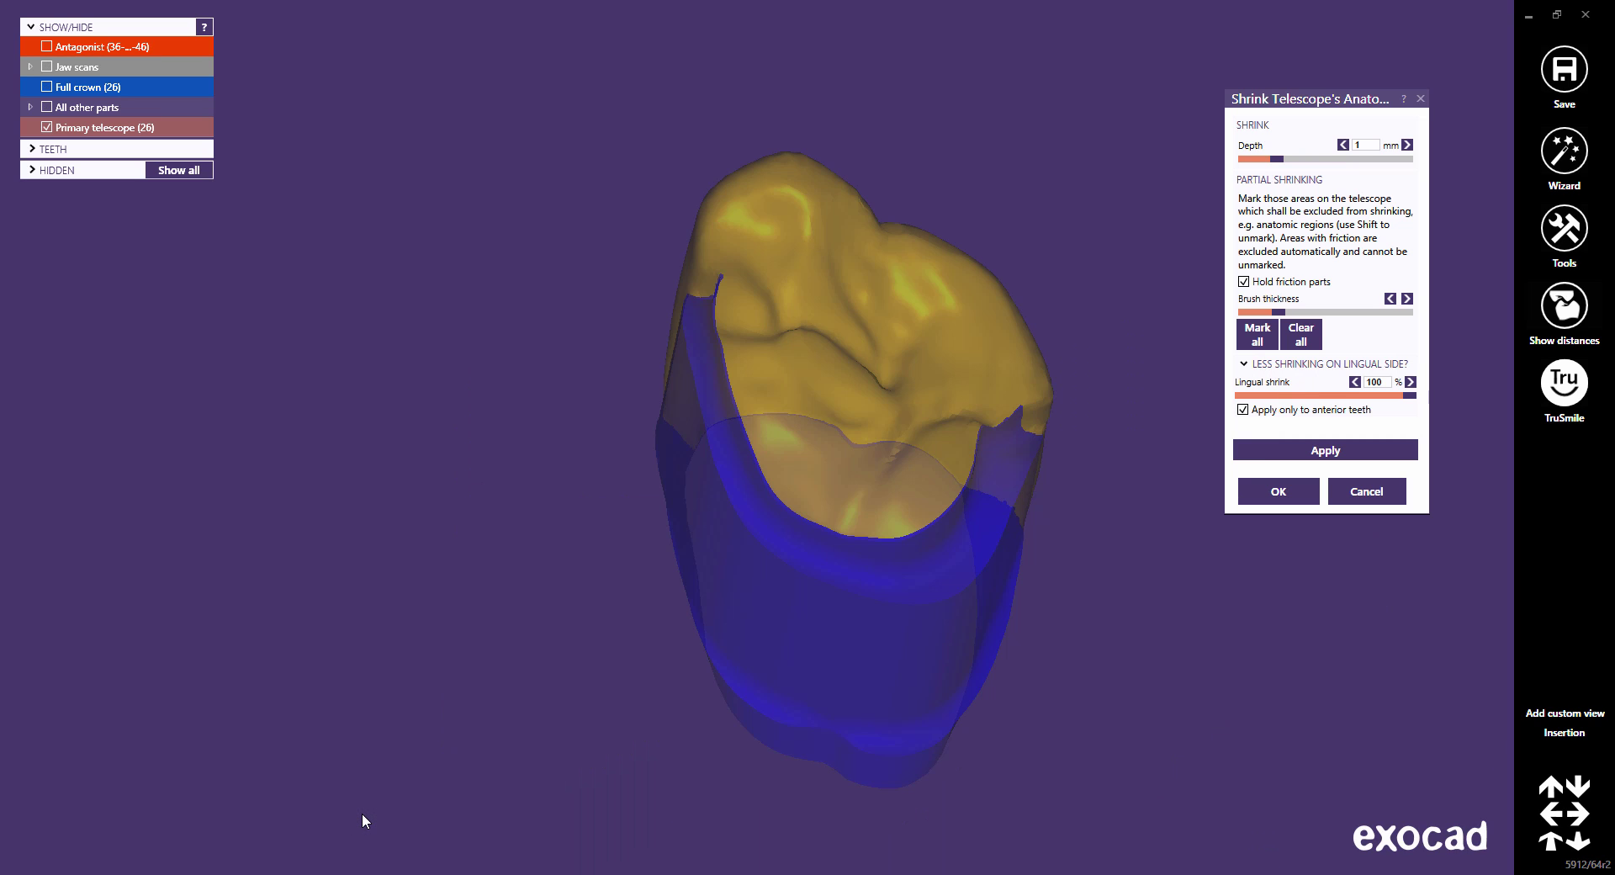
pyautogui.moveTo(841, 652)
pyautogui.mouseDown(button='right')
pyautogui.moveTo(955, 659)
pyautogui.moveTo(902, 378)
pyautogui.mouseUp(button='right')
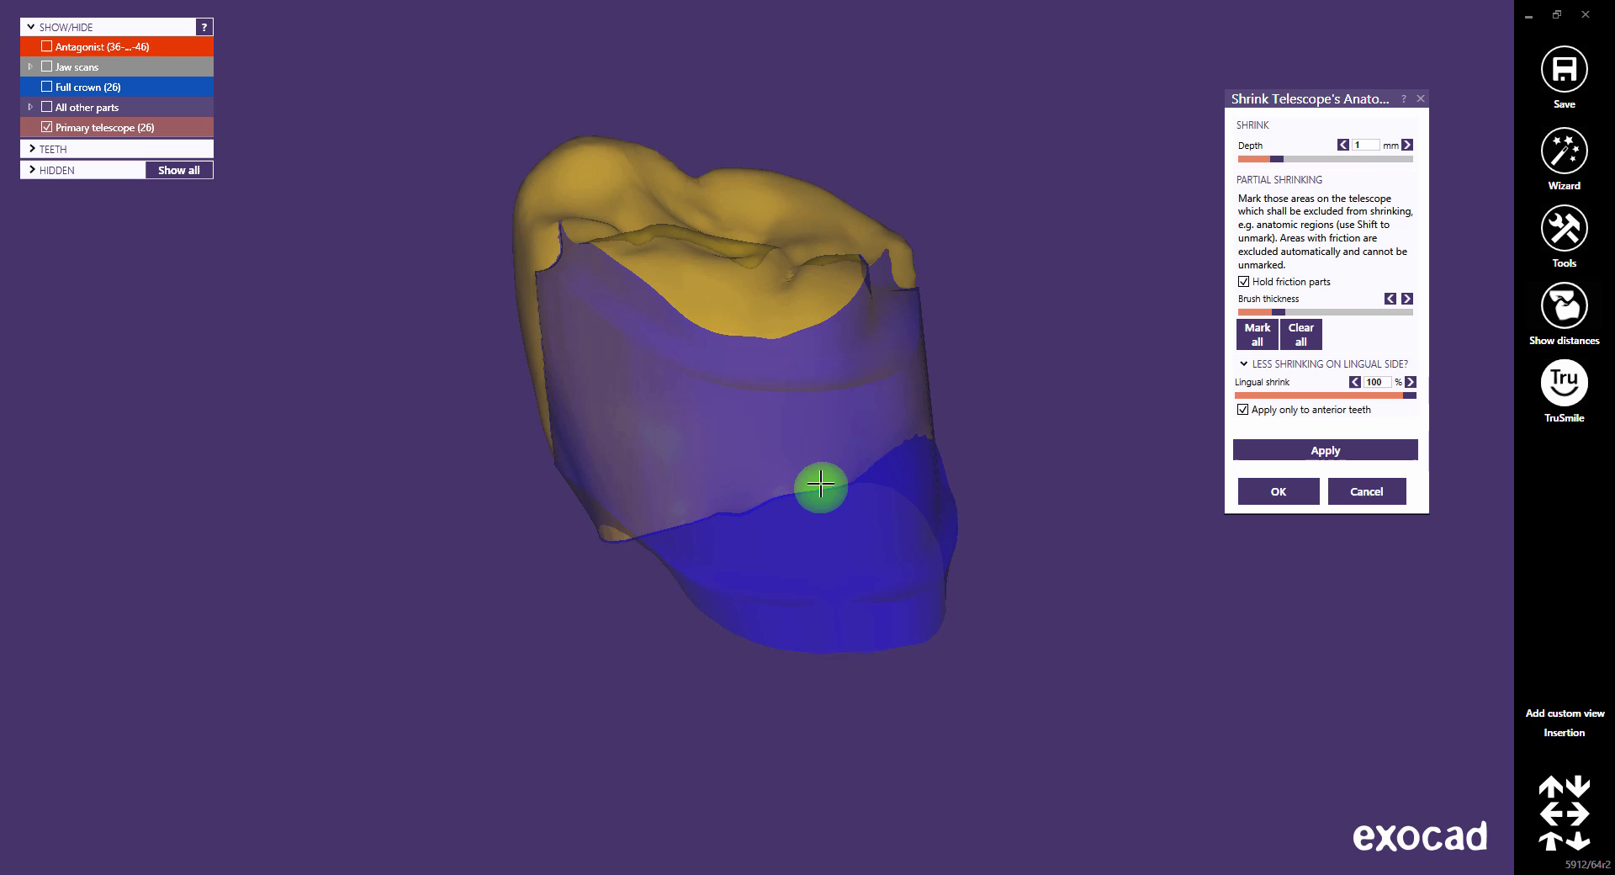
pyautogui.scroll(3, 712, 318)
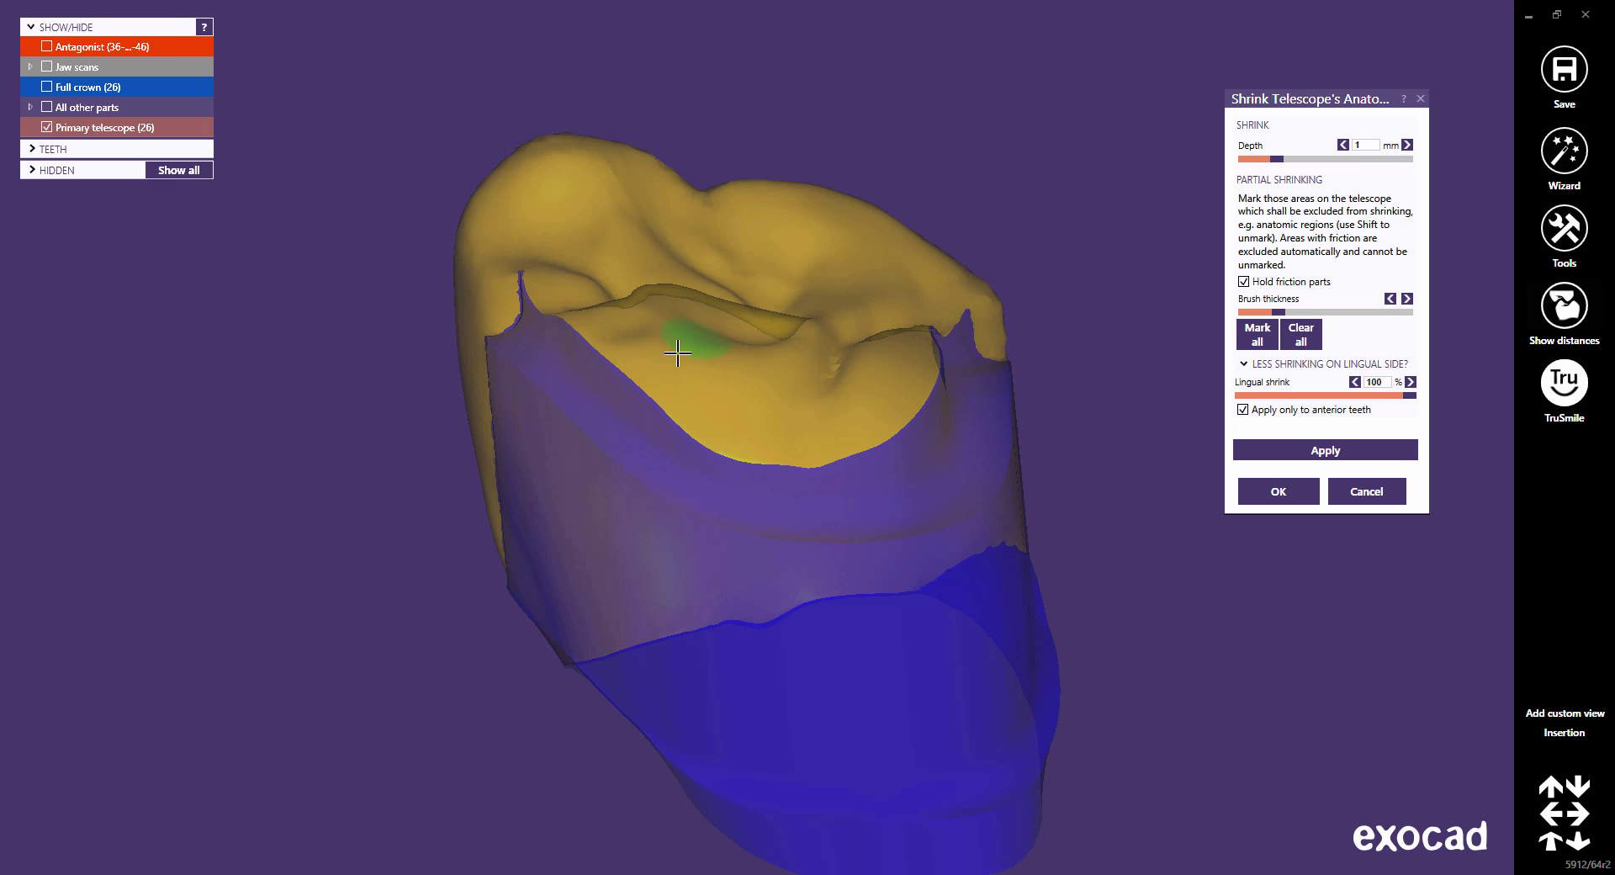
pyautogui.moveTo(677, 353)
pyautogui.mouseDown()
pyautogui.moveTo(845, 419)
pyautogui.moveTo(648, 352)
pyautogui.moveTo(830, 440)
pyautogui.moveTo(699, 361)
pyautogui.mouseUp()
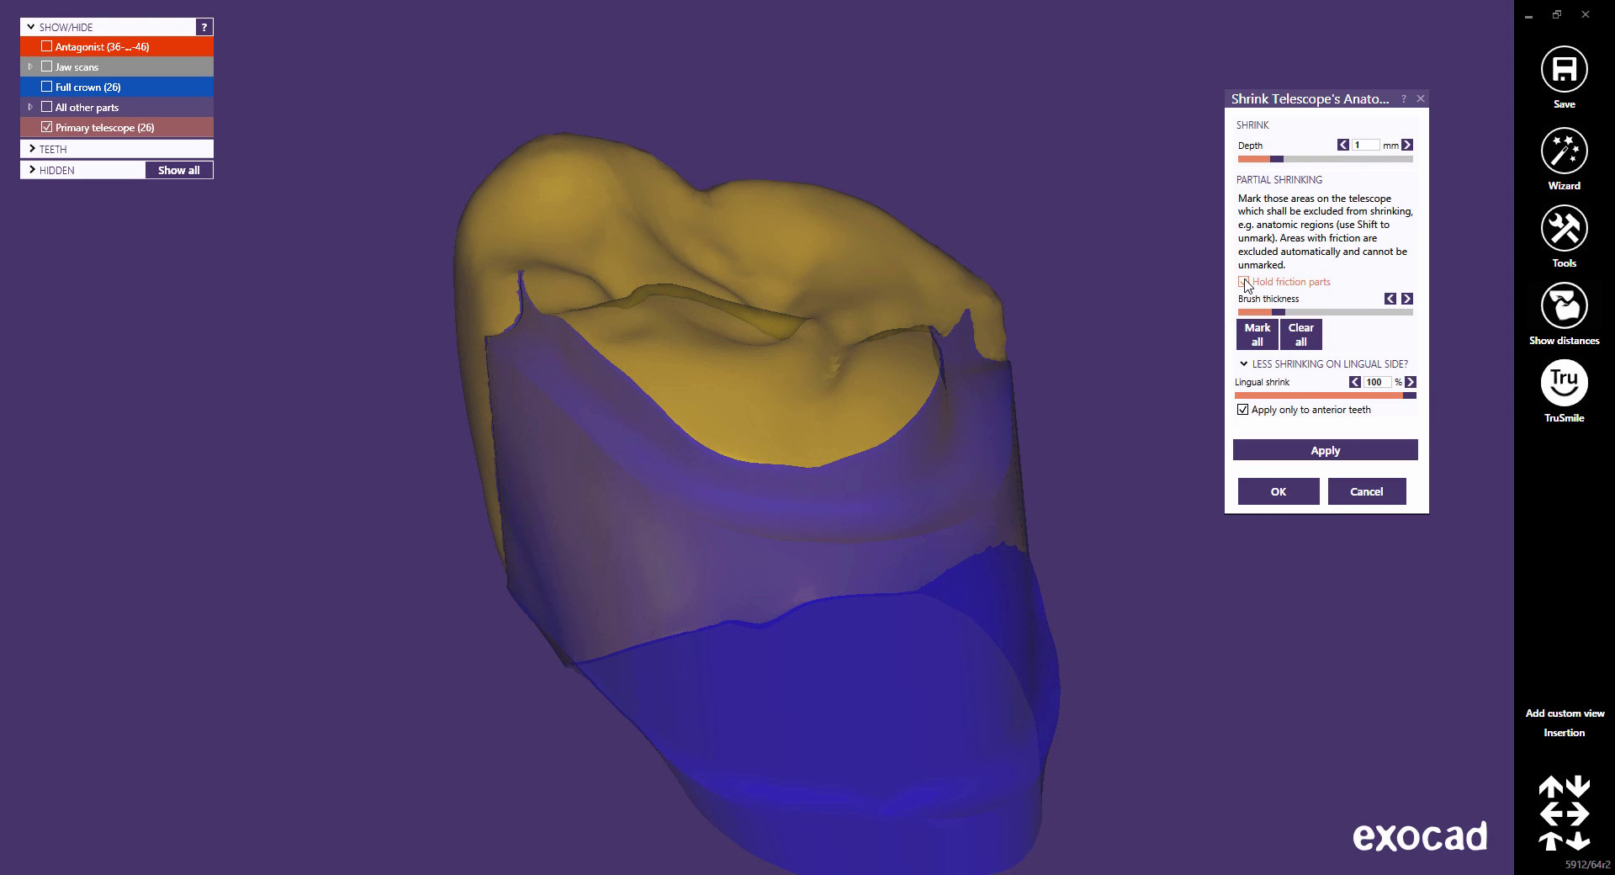
pyautogui.click(1243, 282)
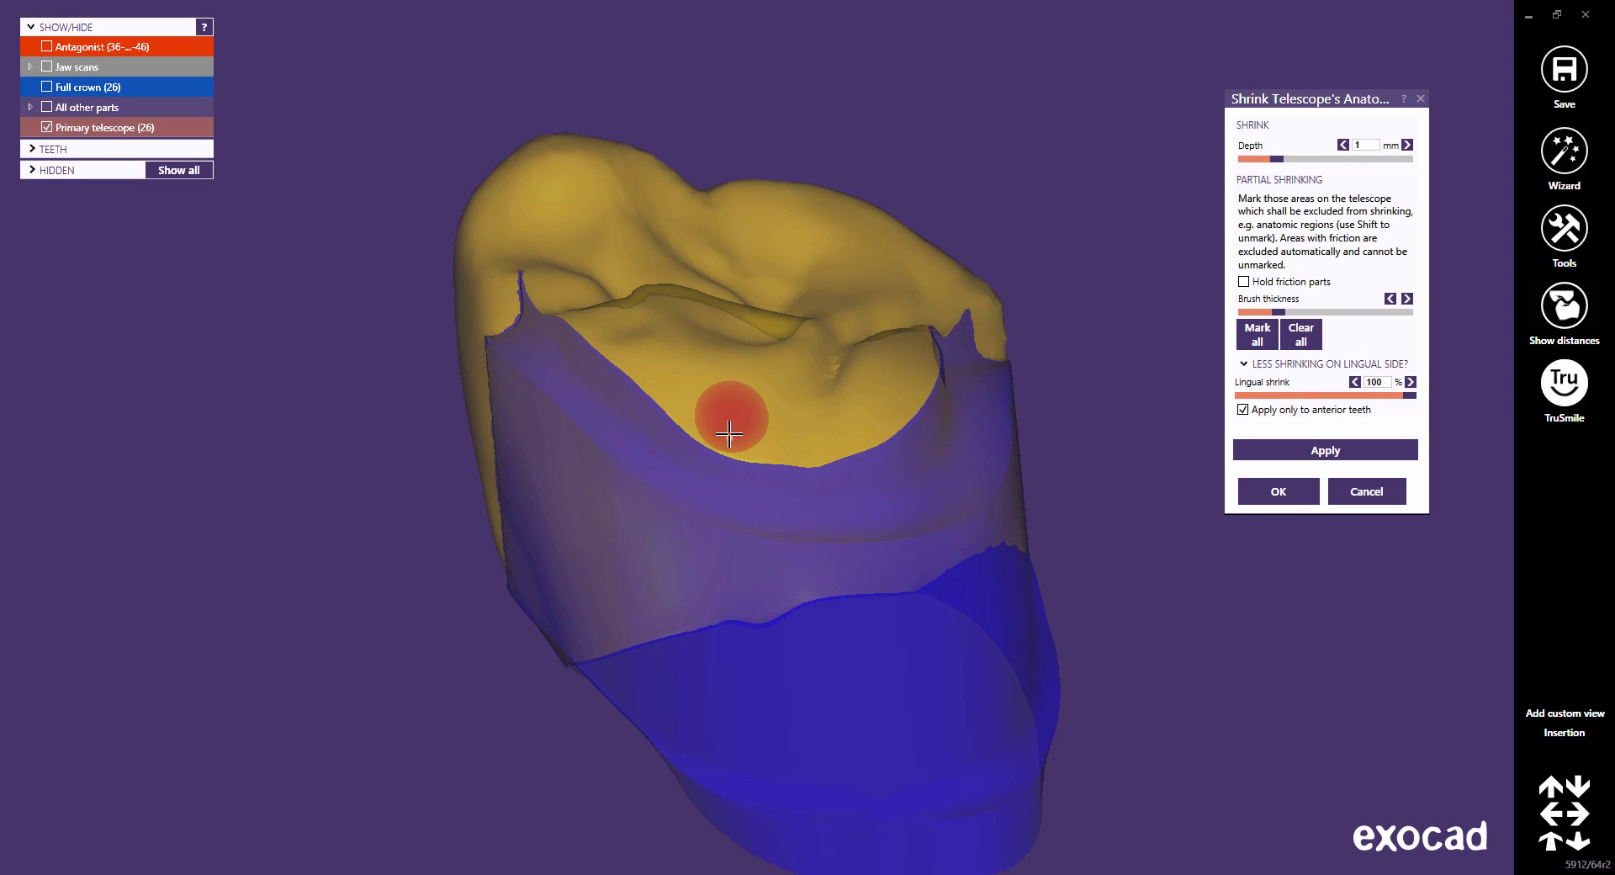
pyautogui.moveTo(728, 433)
pyautogui.mouseDown()
pyautogui.moveTo(825, 463)
pyautogui.moveTo(908, 437)
pyautogui.moveTo(774, 471)
pyautogui.moveTo(654, 438)
pyautogui.moveTo(610, 353)
pyautogui.moveTo(534, 336)
pyautogui.moveTo(626, 374)
pyautogui.moveTo(723, 446)
pyautogui.moveTo(755, 433)
pyautogui.mouseUp()
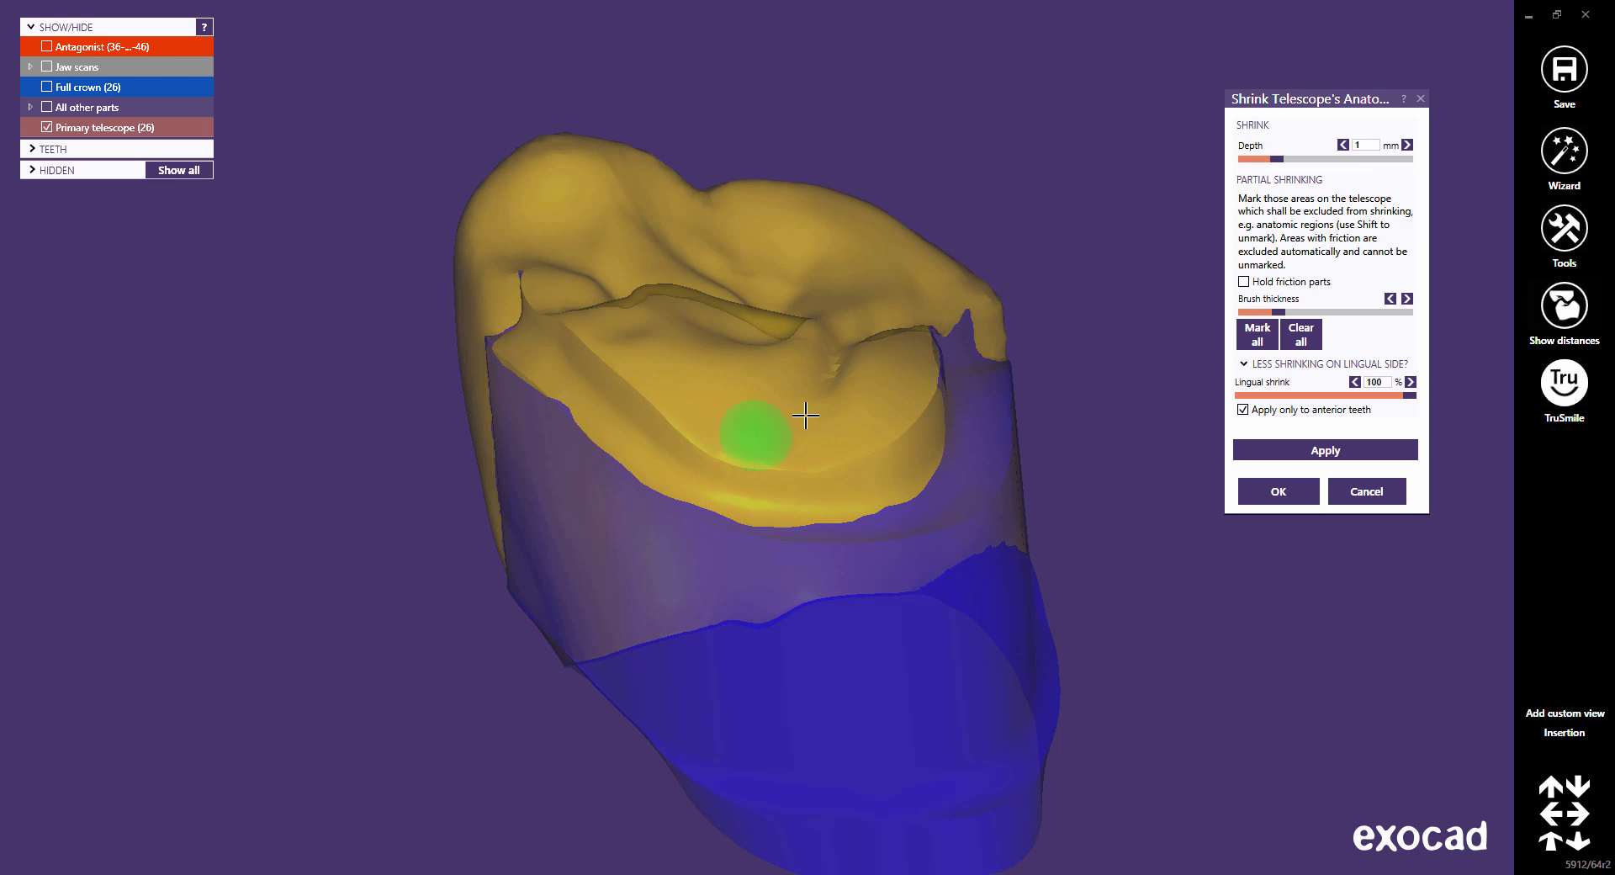
pyautogui.click(1244, 283)
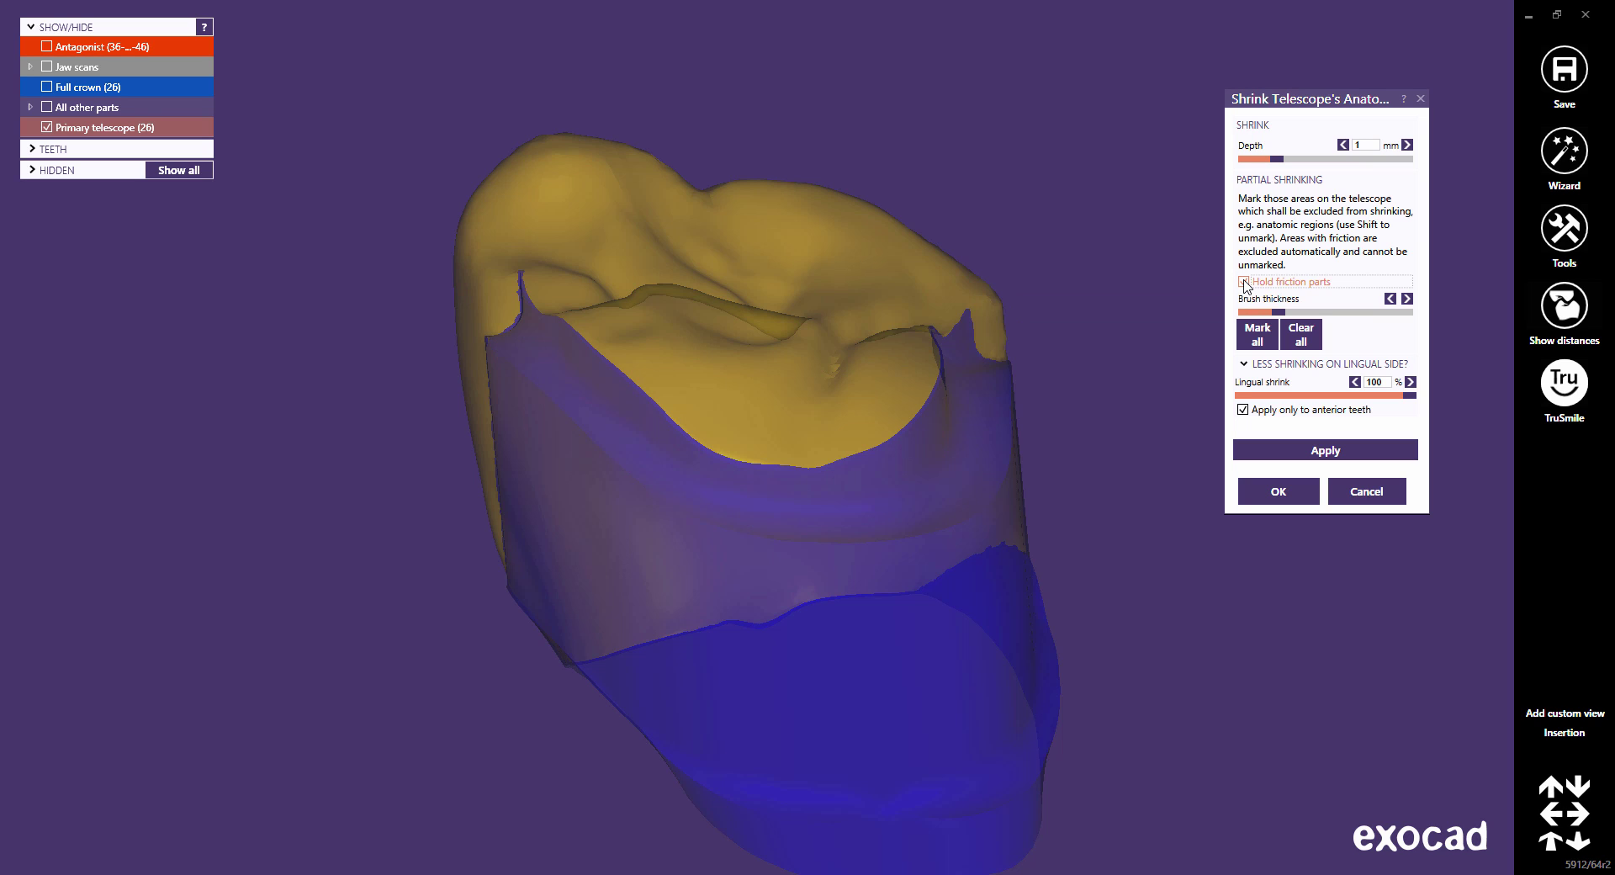
pyautogui.moveTo(808, 558)
pyautogui.mouseDown(button='right')
pyautogui.moveTo(757, 435)
pyautogui.moveTo(765, 527)
pyautogui.mouseUp(button='right')
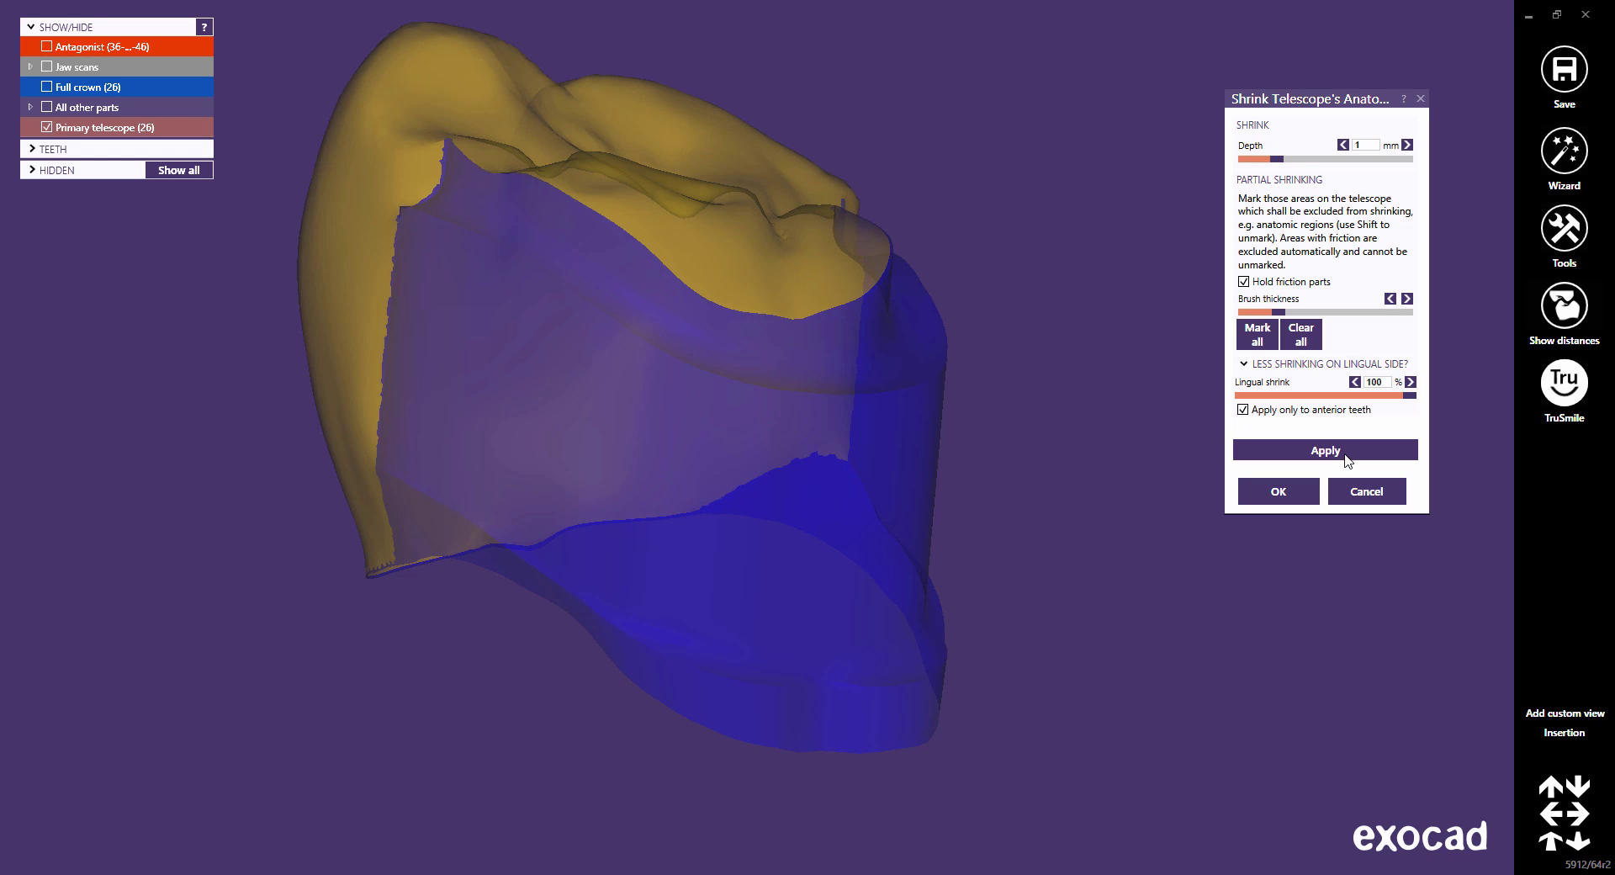
# Step: Apply the 1 mm anatomy shrink to the tooth 26 telescope, review it, and confirm
pyautogui.click(1347, 457)
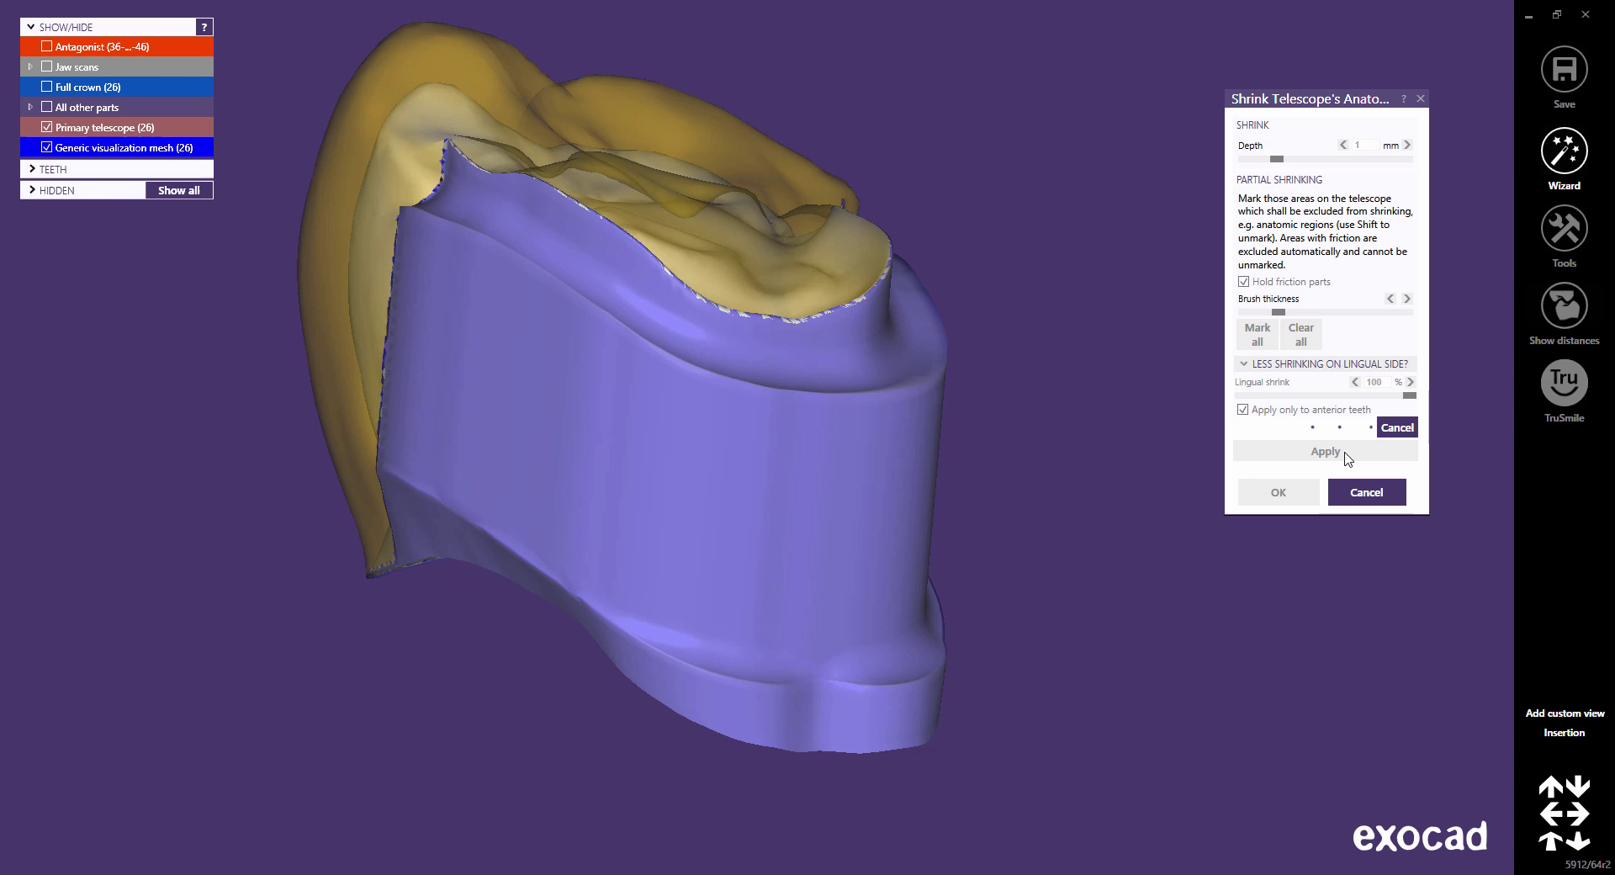
pyautogui.moveTo(559, 534); pyautogui.dragTo(565, 486, button='right')
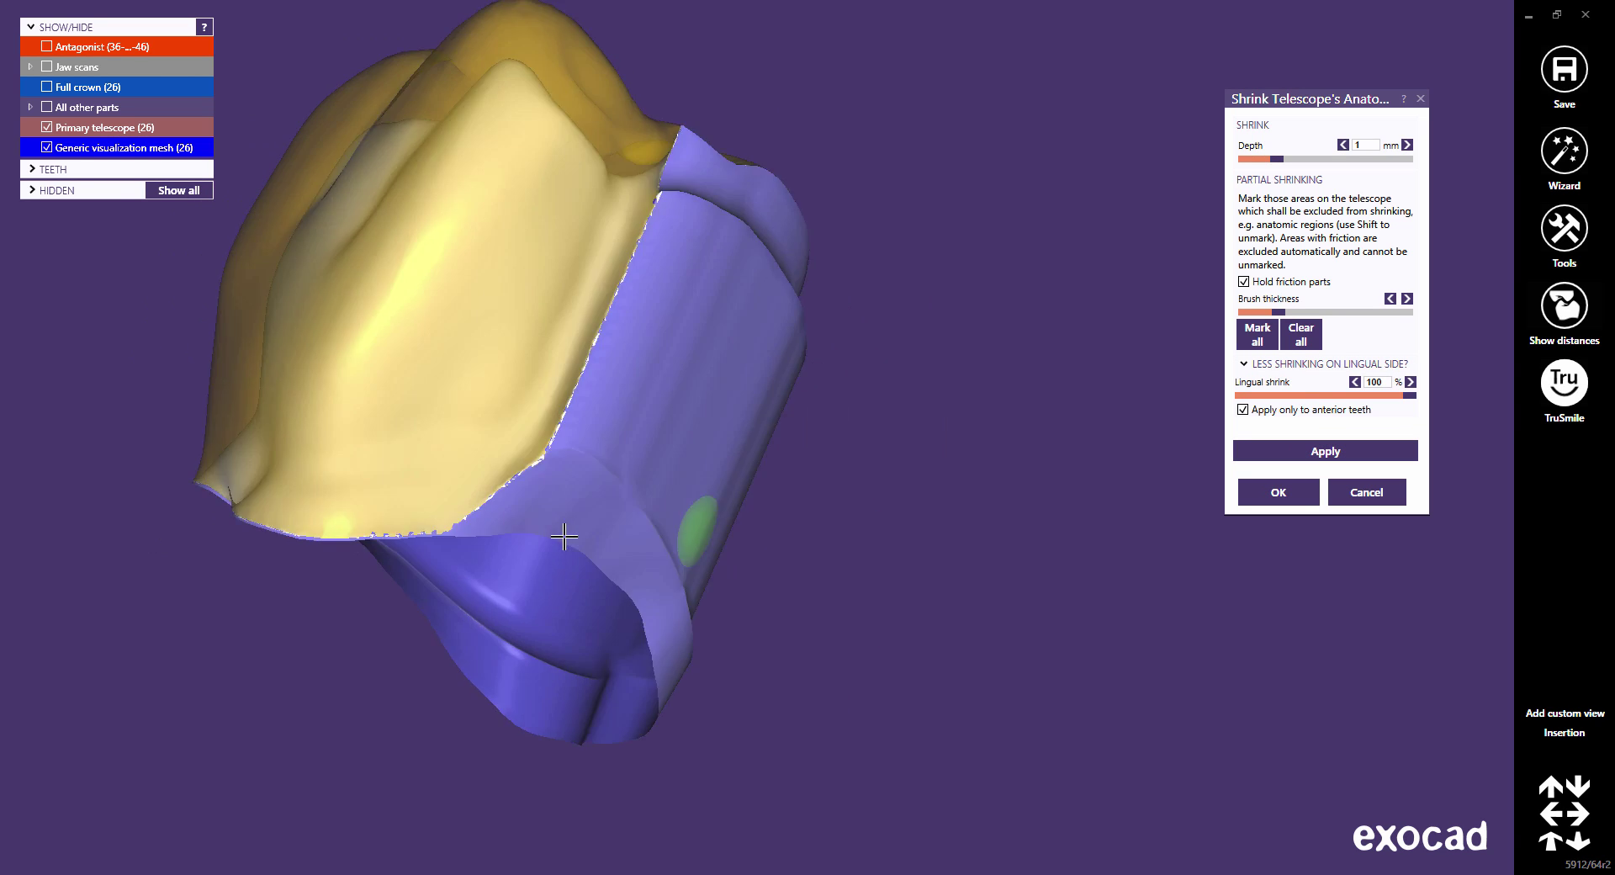
pyautogui.click(771, 375)
pyautogui.moveTo(771, 375)
pyautogui.mouseDown(button='right')
pyautogui.moveTo(792, 349)
pyautogui.moveTo(769, 353)
pyautogui.moveTo(793, 357)
pyautogui.mouseUp(button='right')
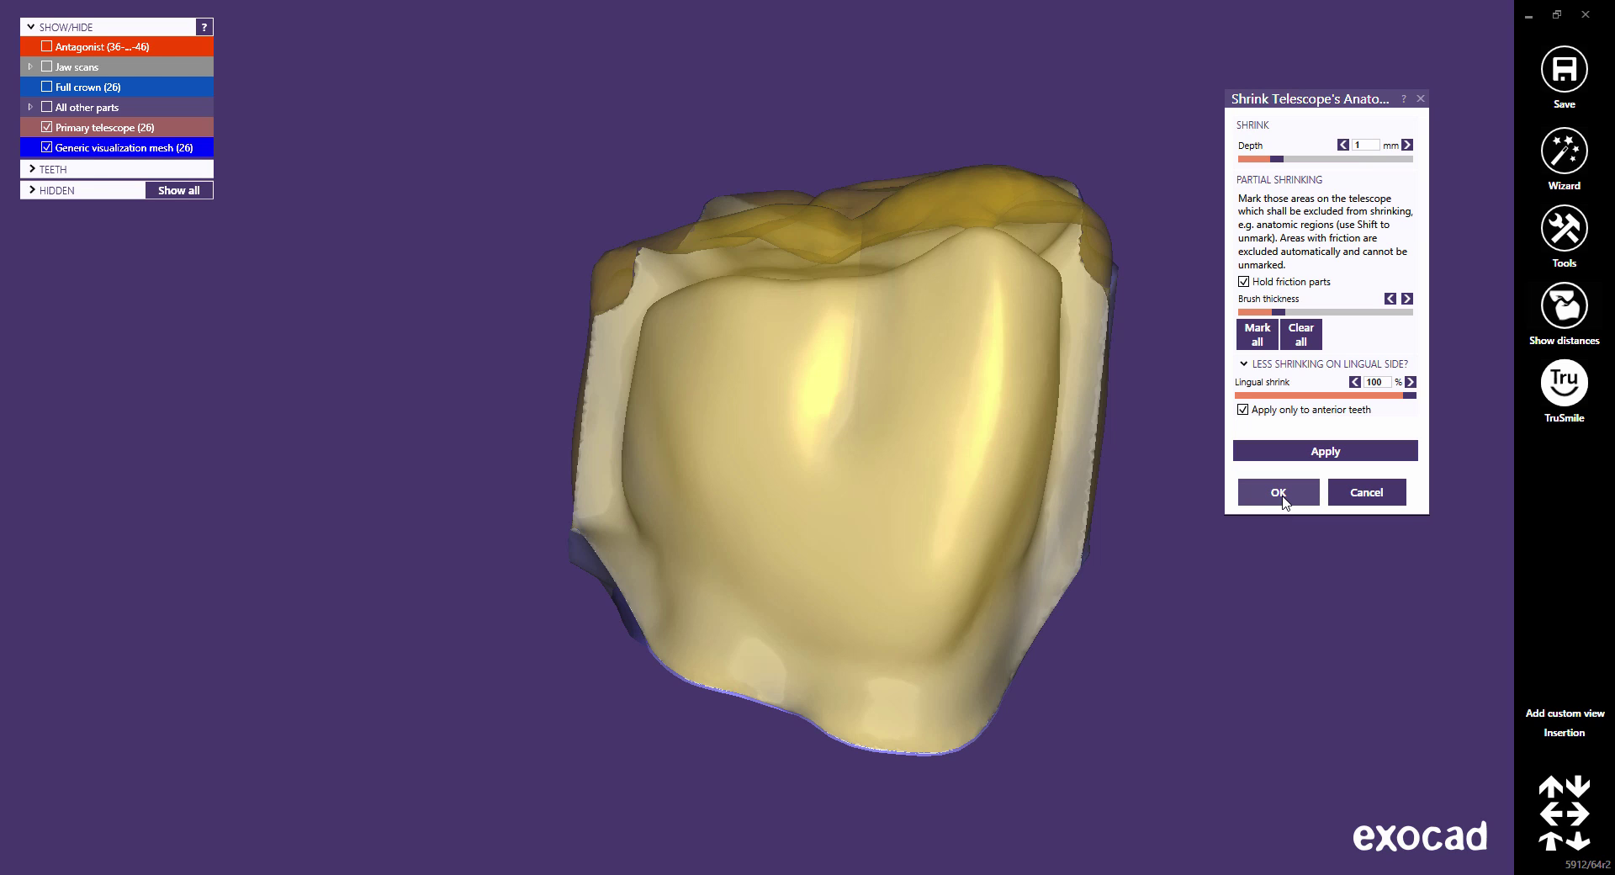
pyautogui.click(1279, 495)
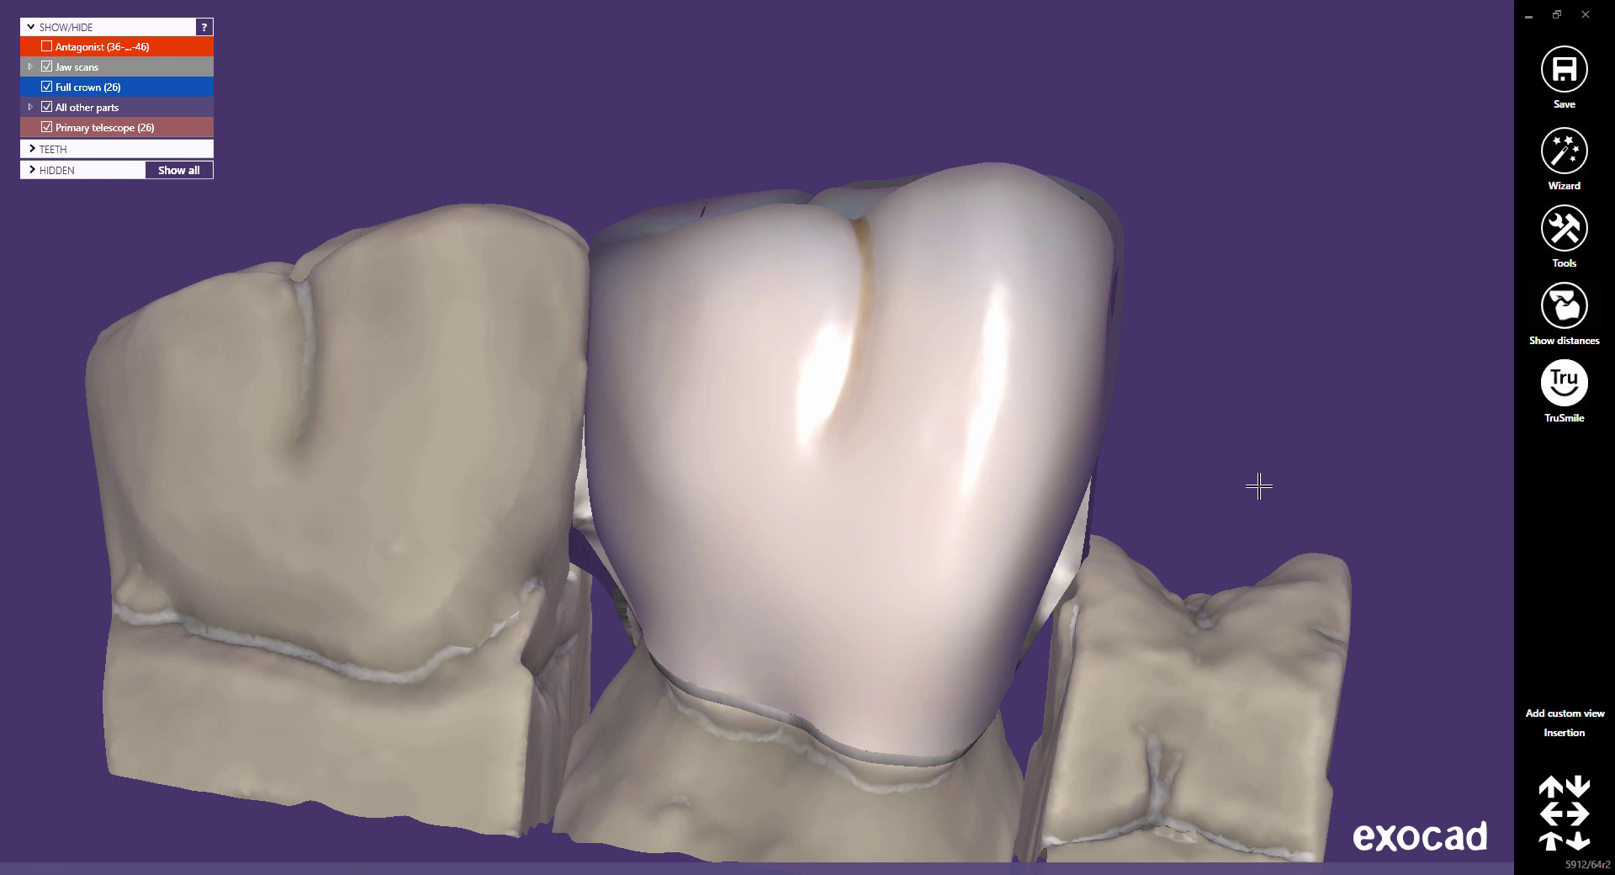
# Step: Sculpt material along the telescope rim with the Add/Remove brush
pyautogui.click(1565, 153)
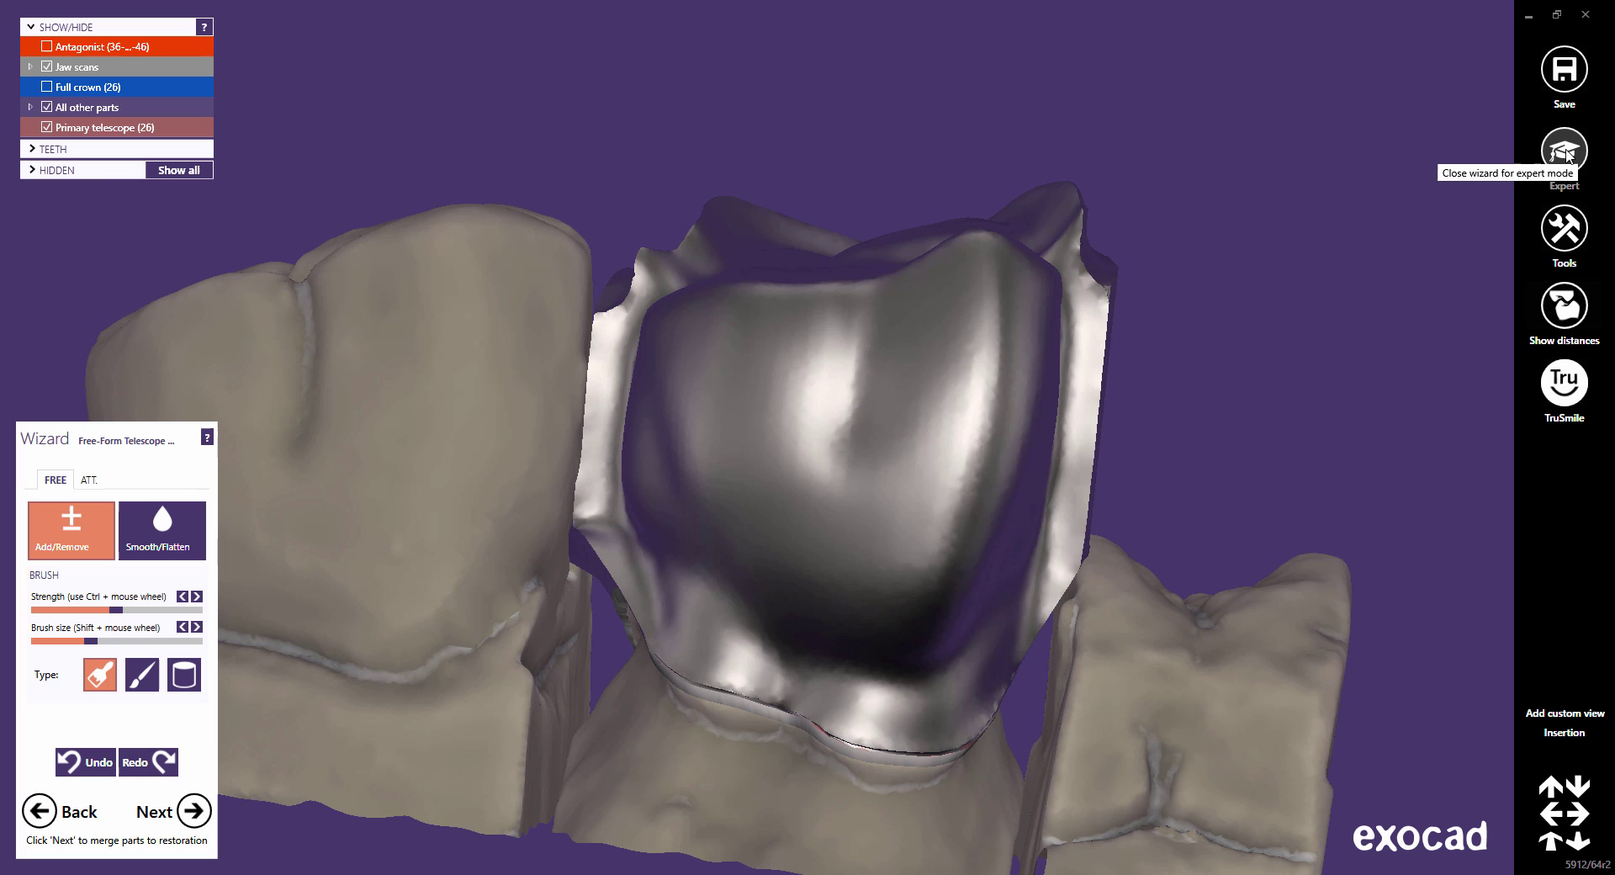
pyautogui.moveTo(1042, 342); pyautogui.dragTo(1040, 347, button='right')
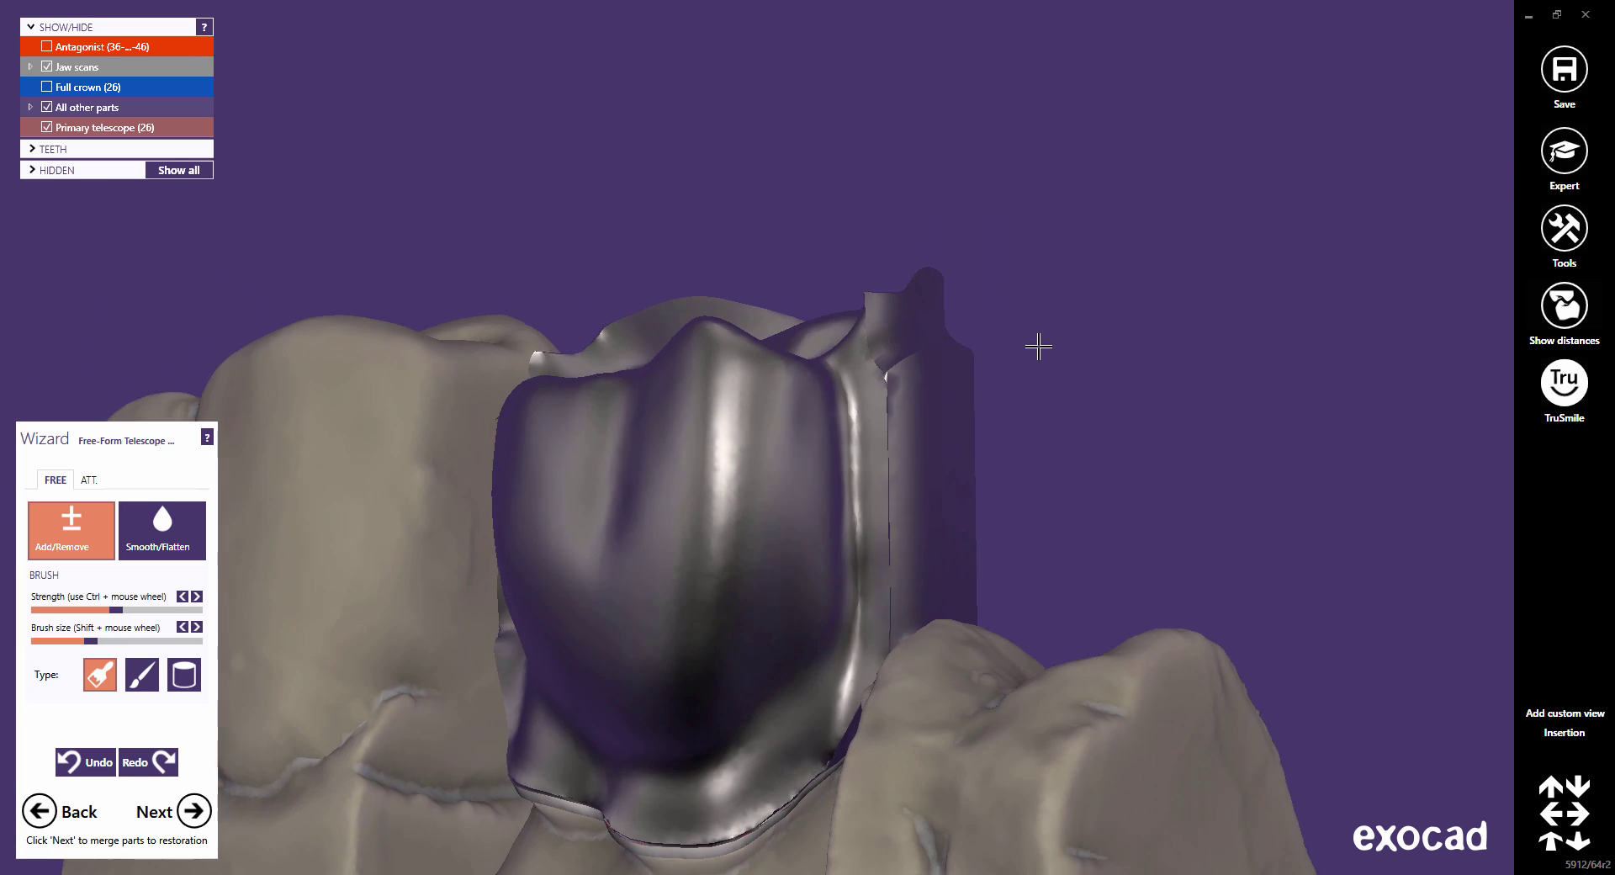
pyautogui.moveTo(844, 316); pyautogui.dragTo(835, 340)
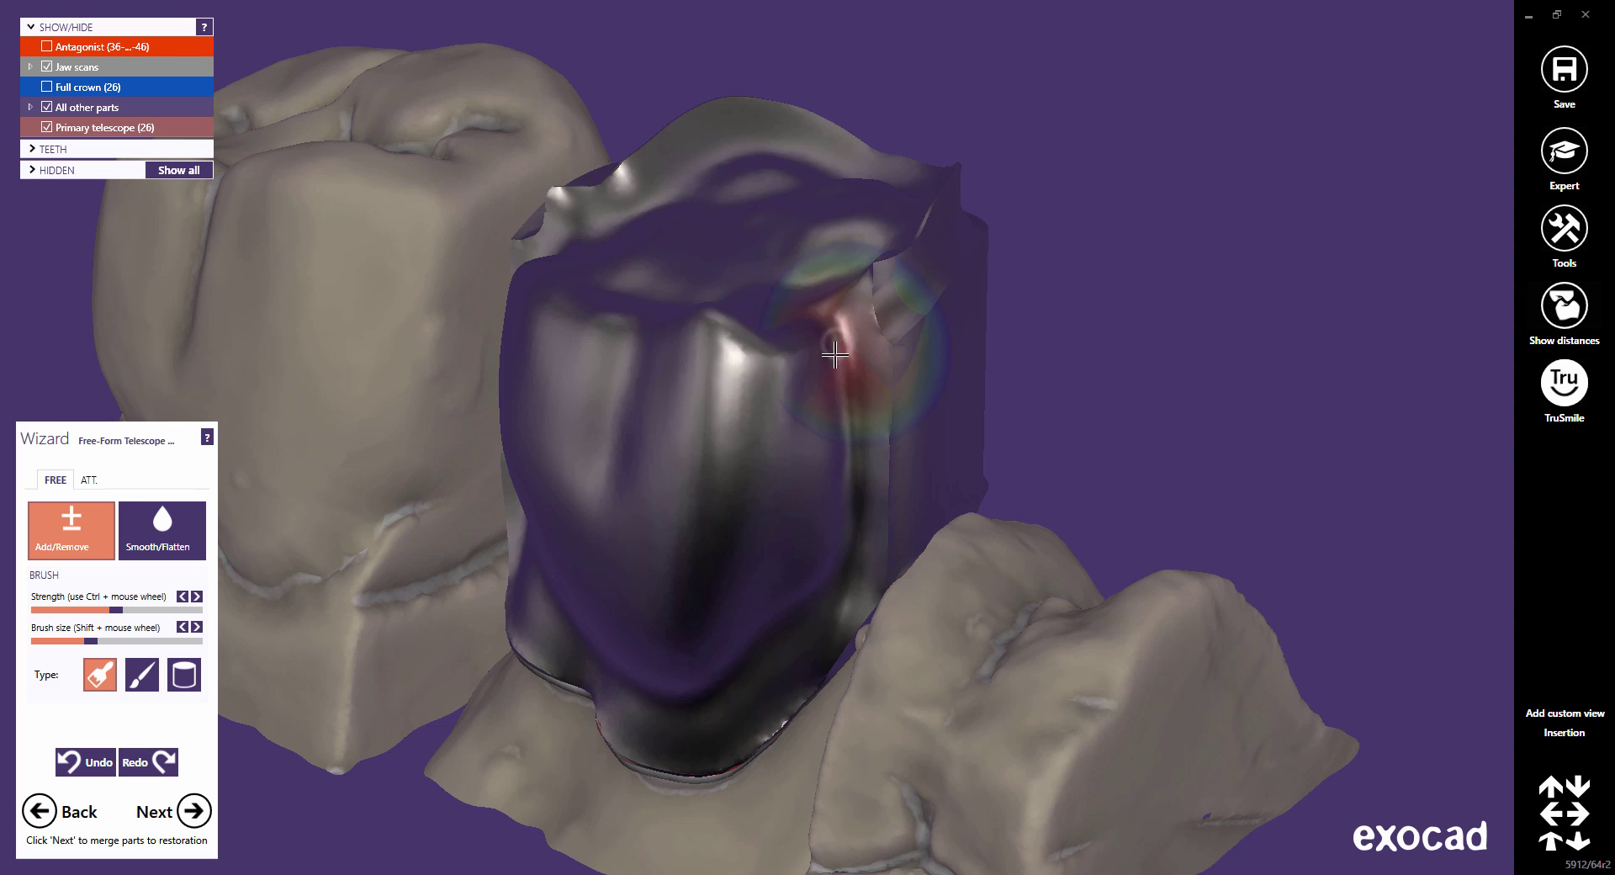
# Step: Smooth the telescope's rim, upper edge and lower edge with Smooth/Flatten
pyautogui.click(154, 540)
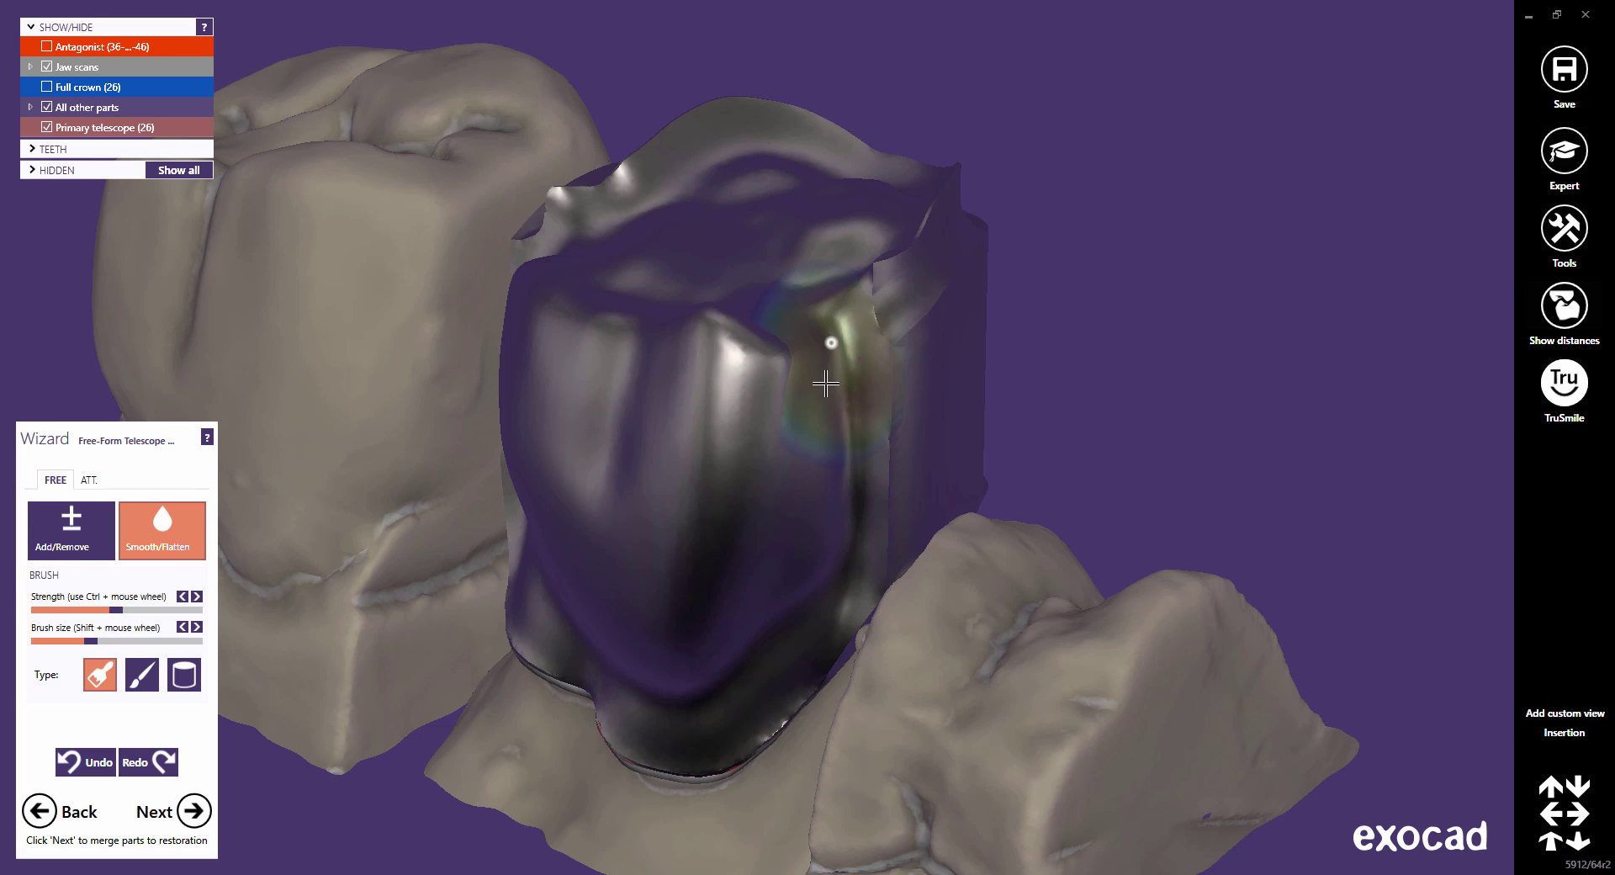
pyautogui.moveTo(826, 383)
pyautogui.mouseDown()
pyautogui.moveTo(723, 362)
pyautogui.moveTo(641, 375)
pyautogui.mouseUp()
pyautogui.moveTo(641, 376)
pyautogui.mouseDown(button='right')
pyautogui.moveTo(648, 362)
pyautogui.moveTo(452, 278)
pyautogui.mouseUp(button='right')
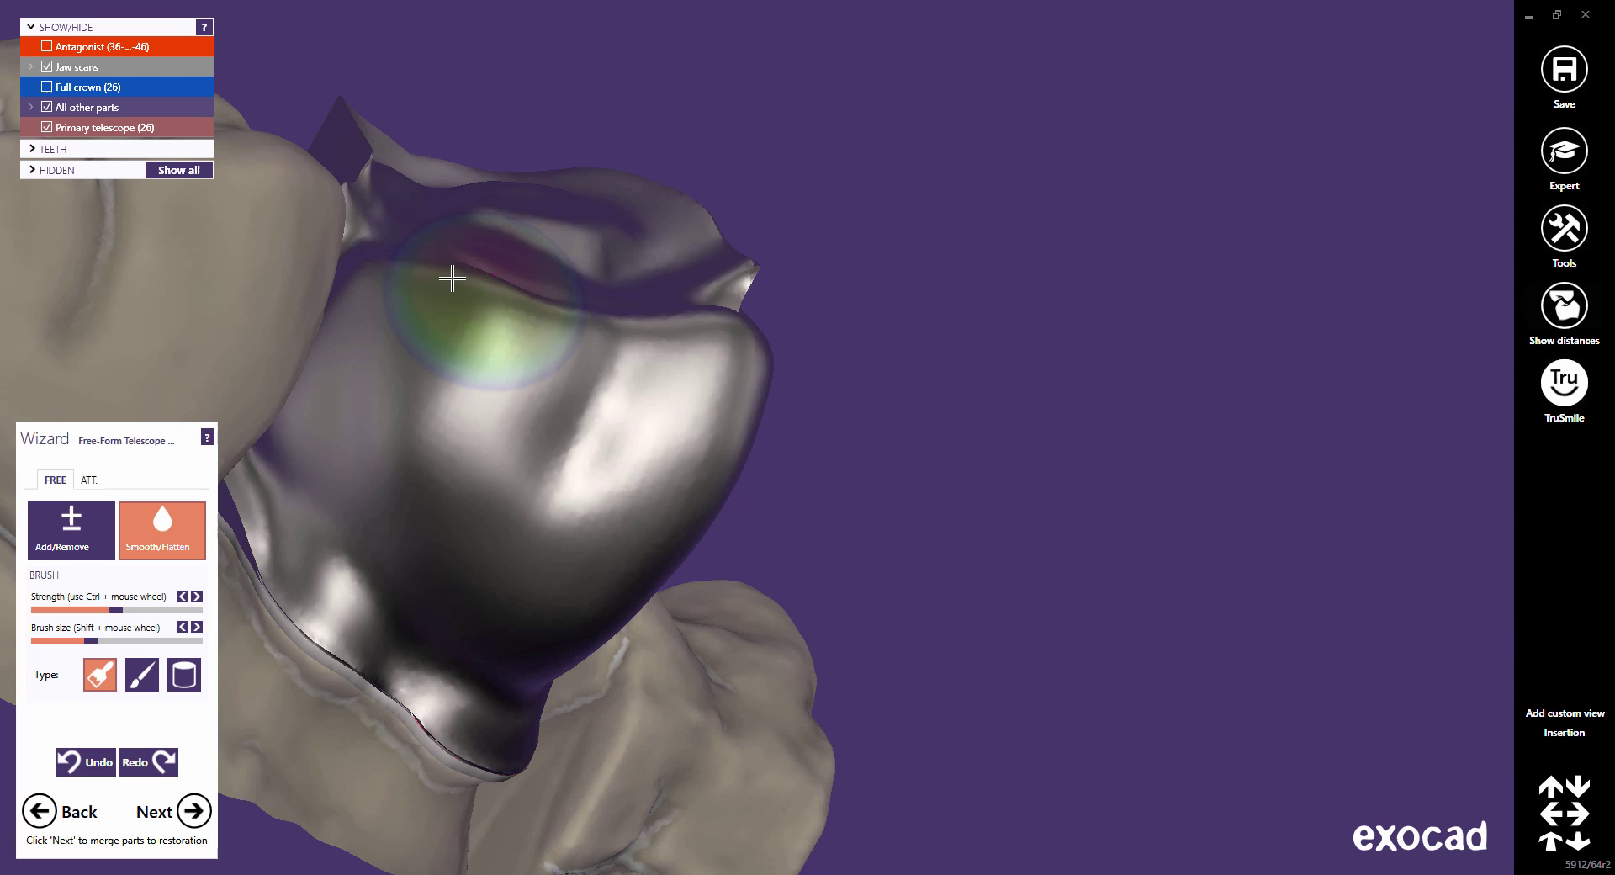
pyautogui.moveTo(342, 378); pyautogui.dragTo(726, 382, button='right')
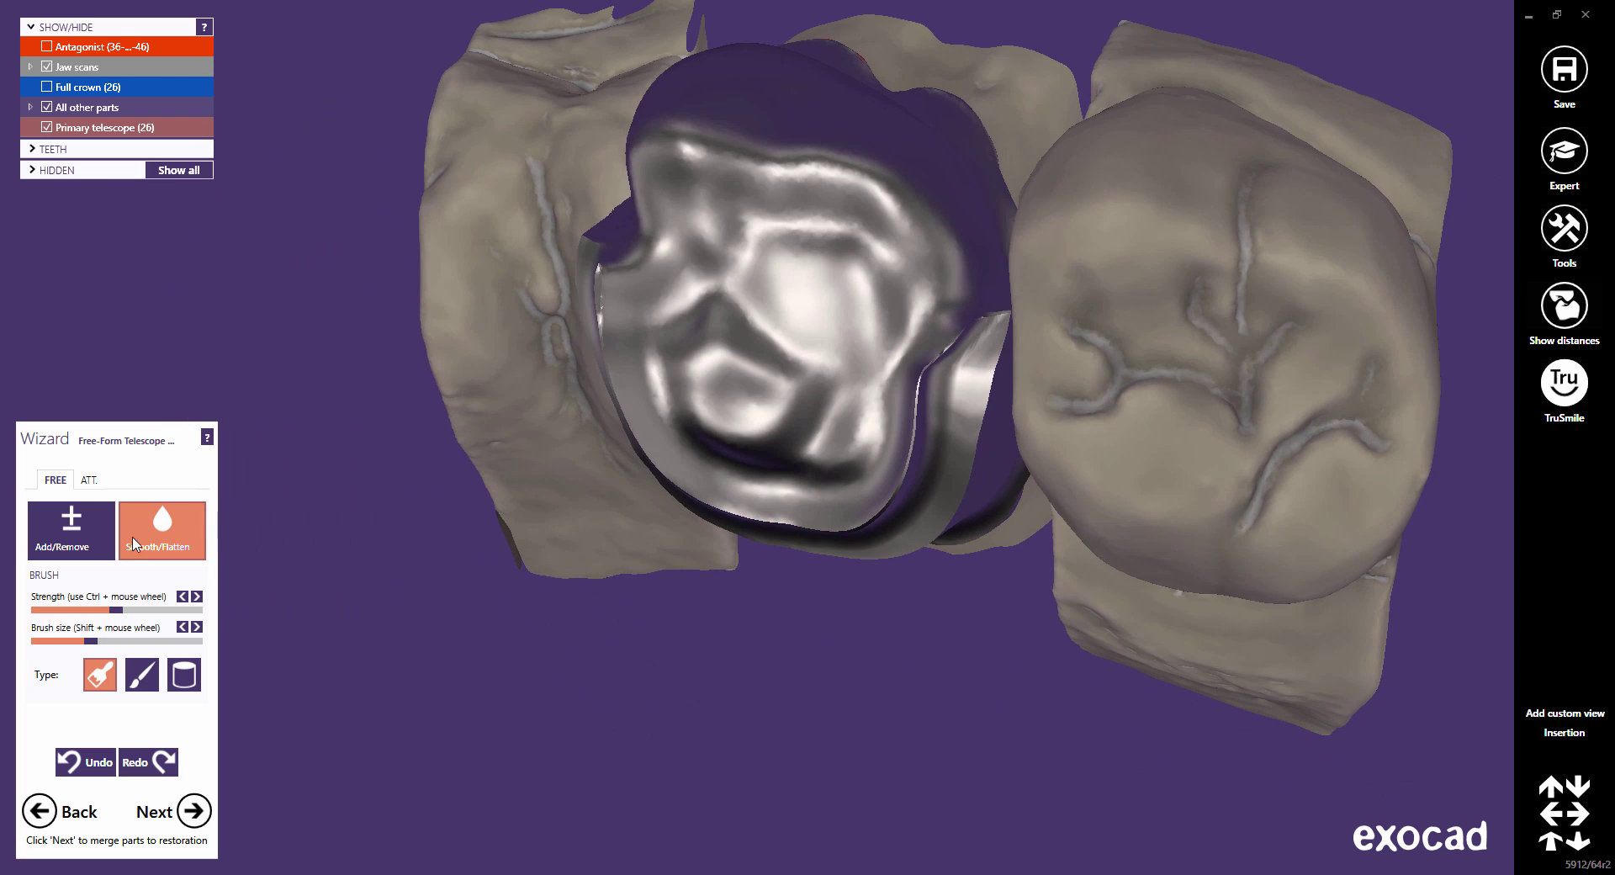
pyautogui.click(55, 544)
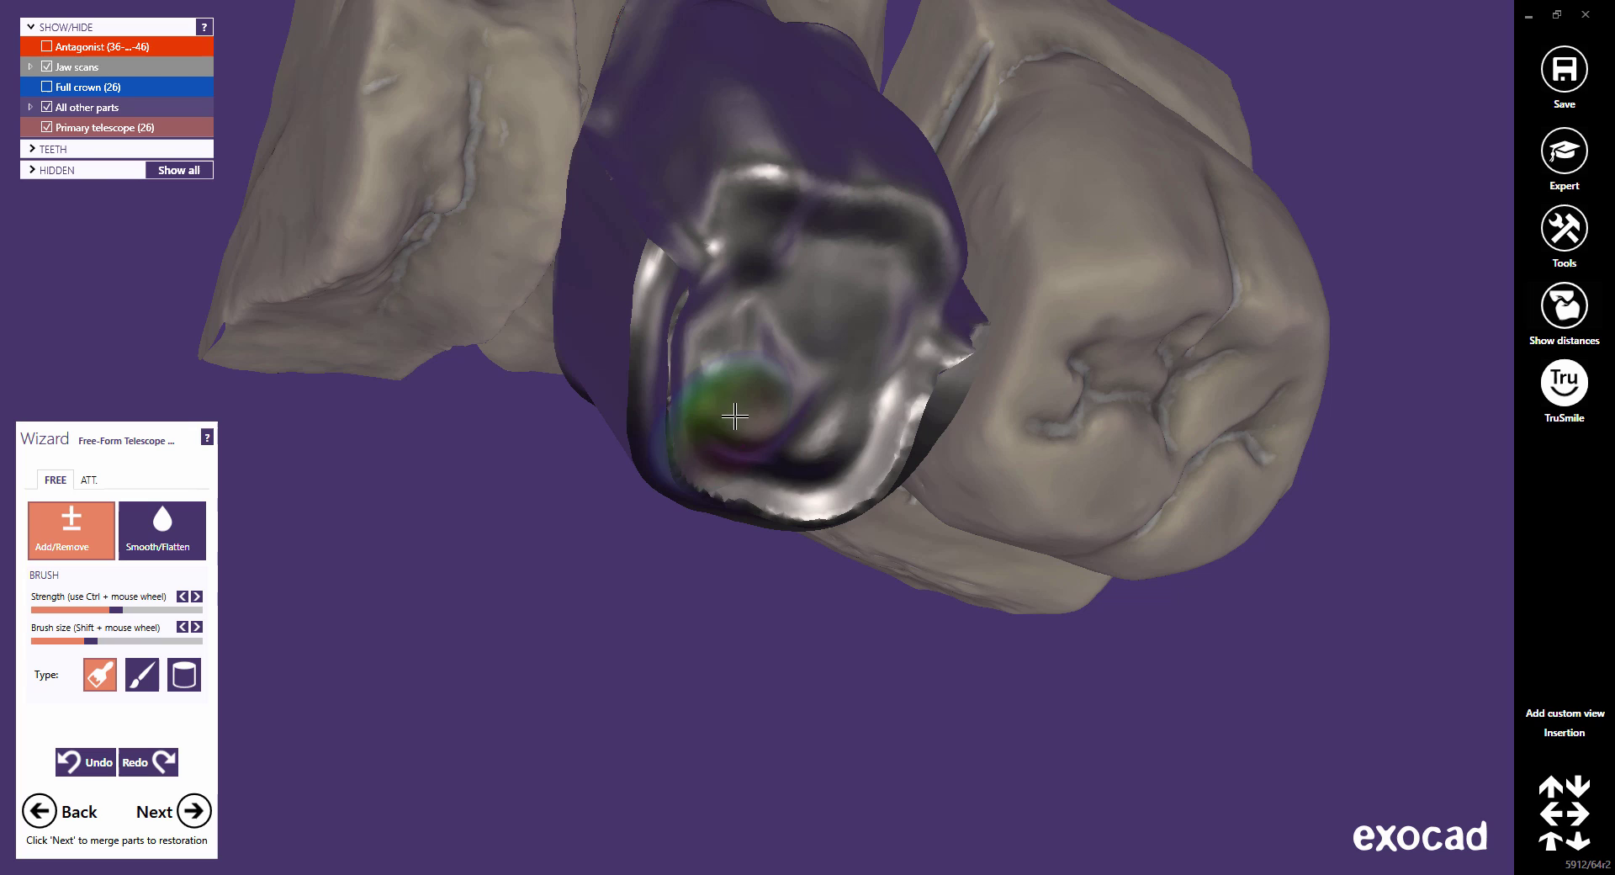
pyautogui.moveTo(746, 440); pyautogui.dragTo(381, 467, button='right')
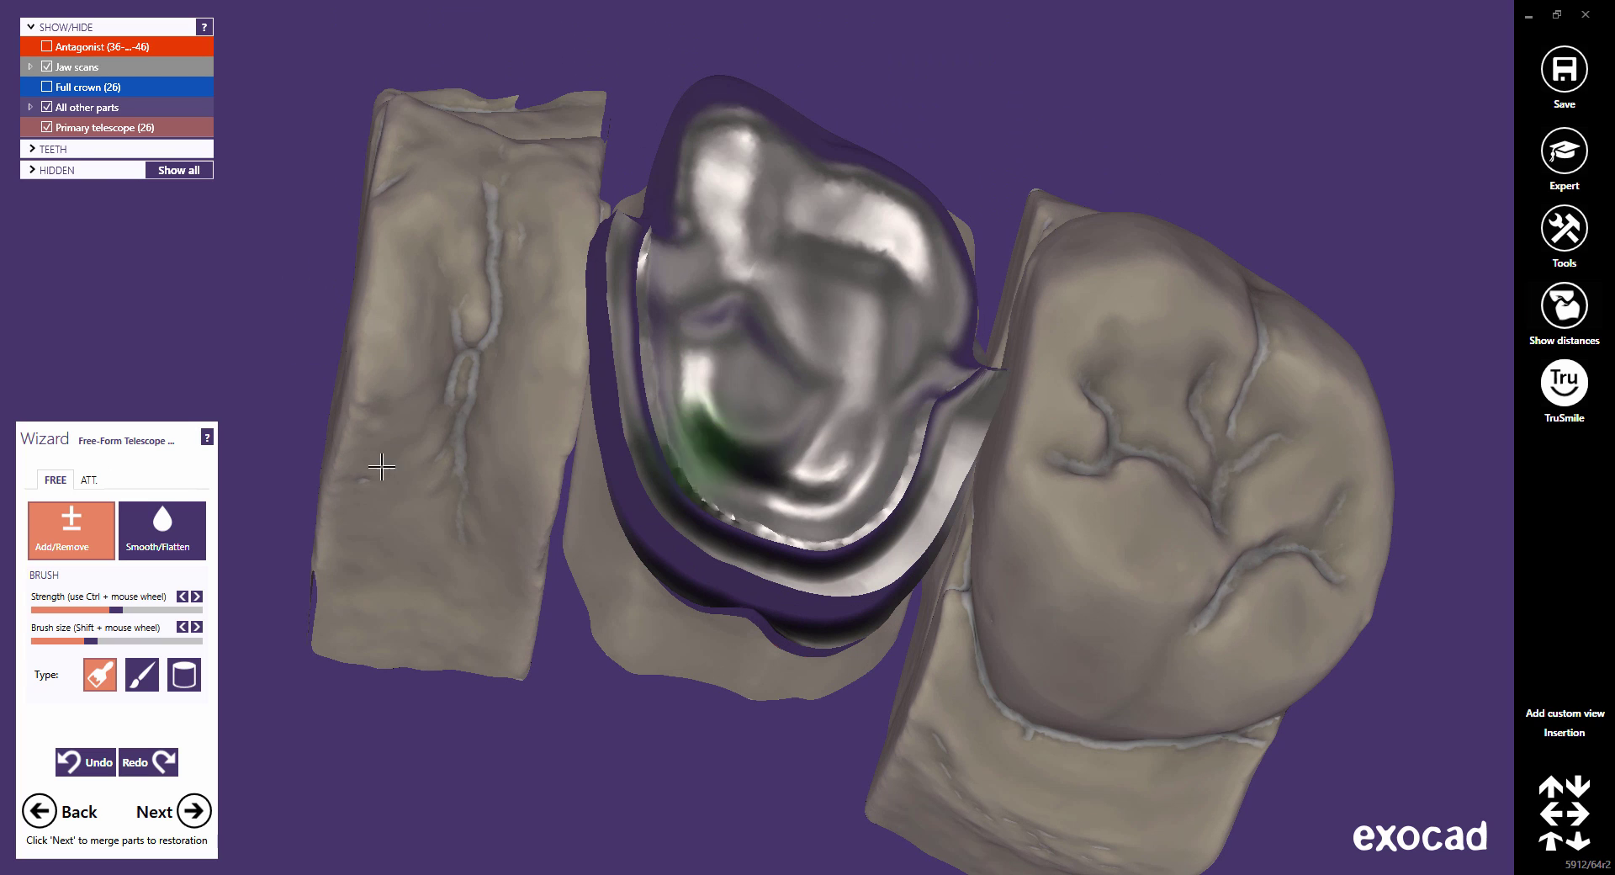
pyautogui.click(134, 526)
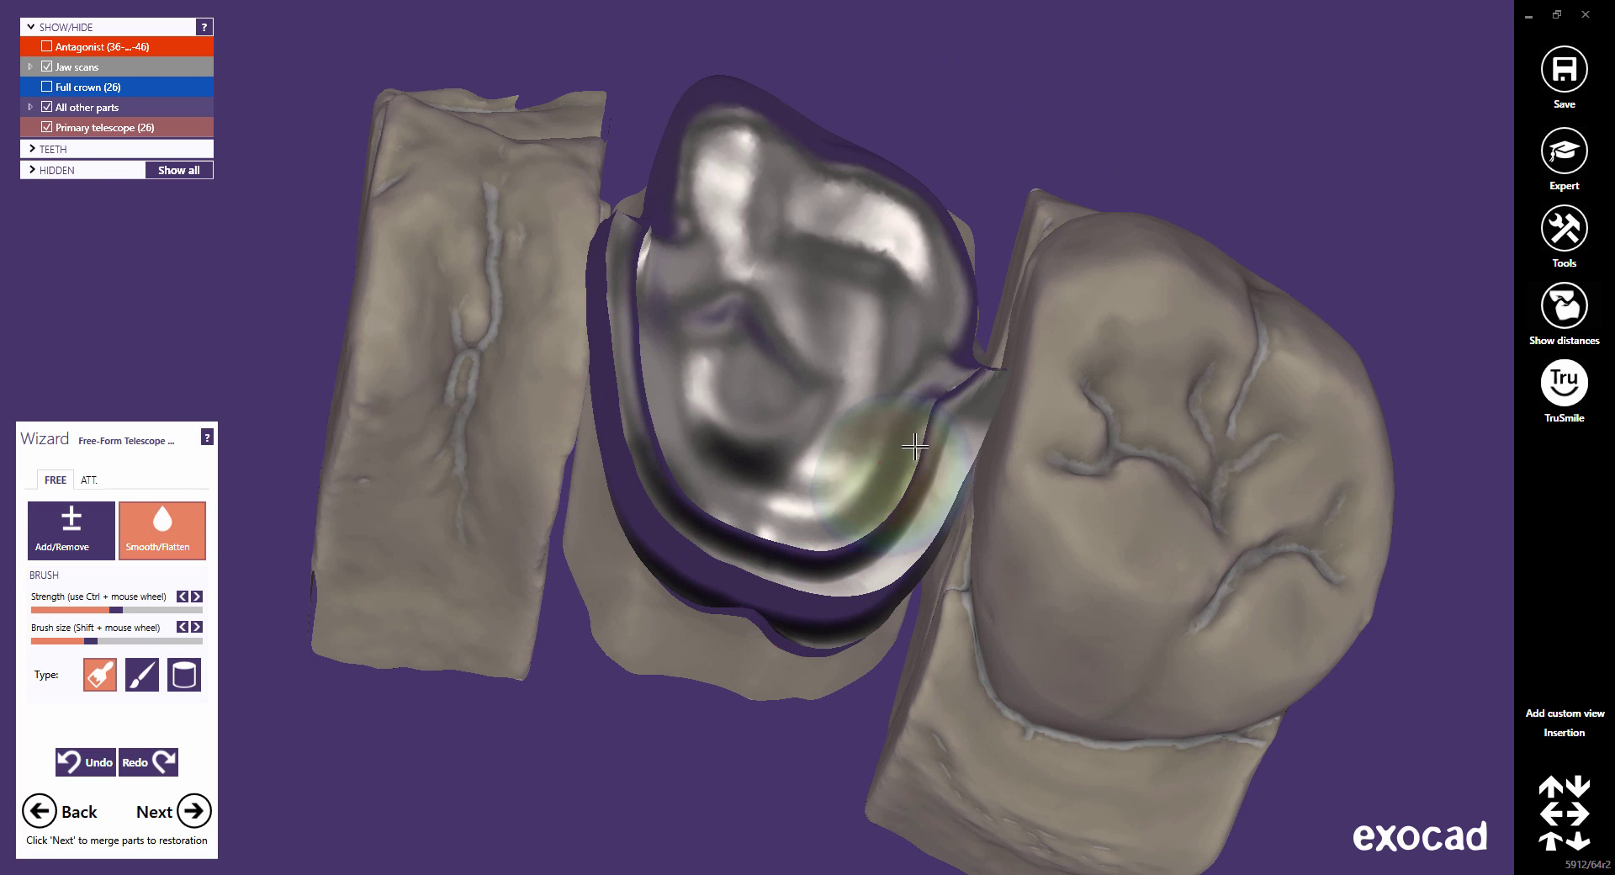
pyautogui.moveTo(836, 569)
pyautogui.mouseDown(button='right')
pyautogui.moveTo(933, 697)
pyautogui.moveTo(1043, 519)
pyautogui.mouseUp(button='right')
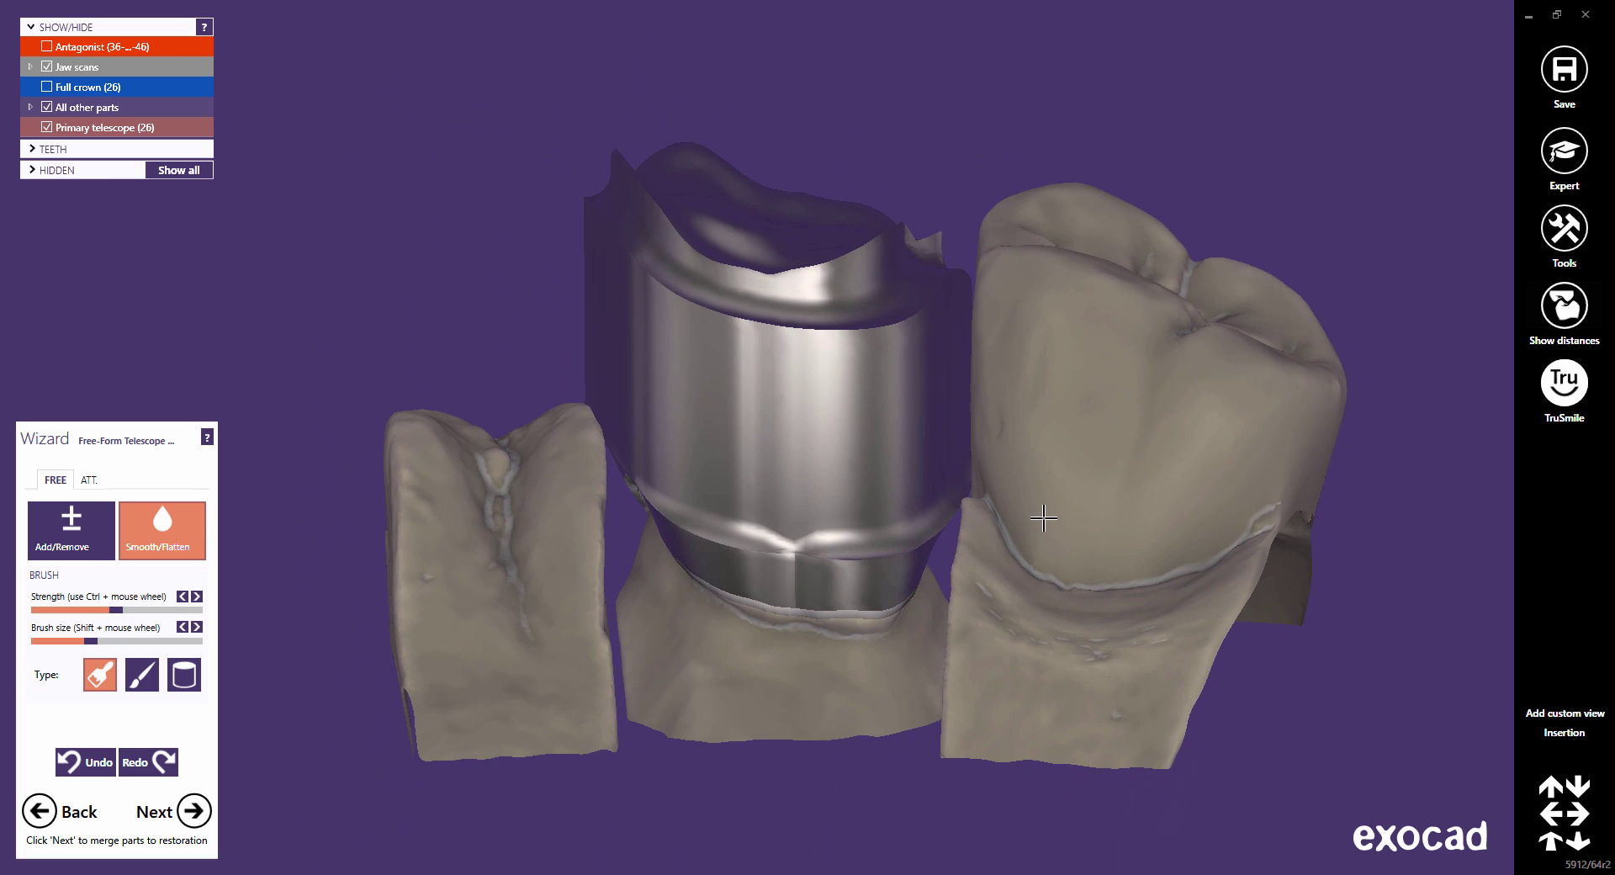
# Step: Merge the telescope parts, choosing Free-form restorations to keep editing the merged result
pyautogui.click(195, 811)
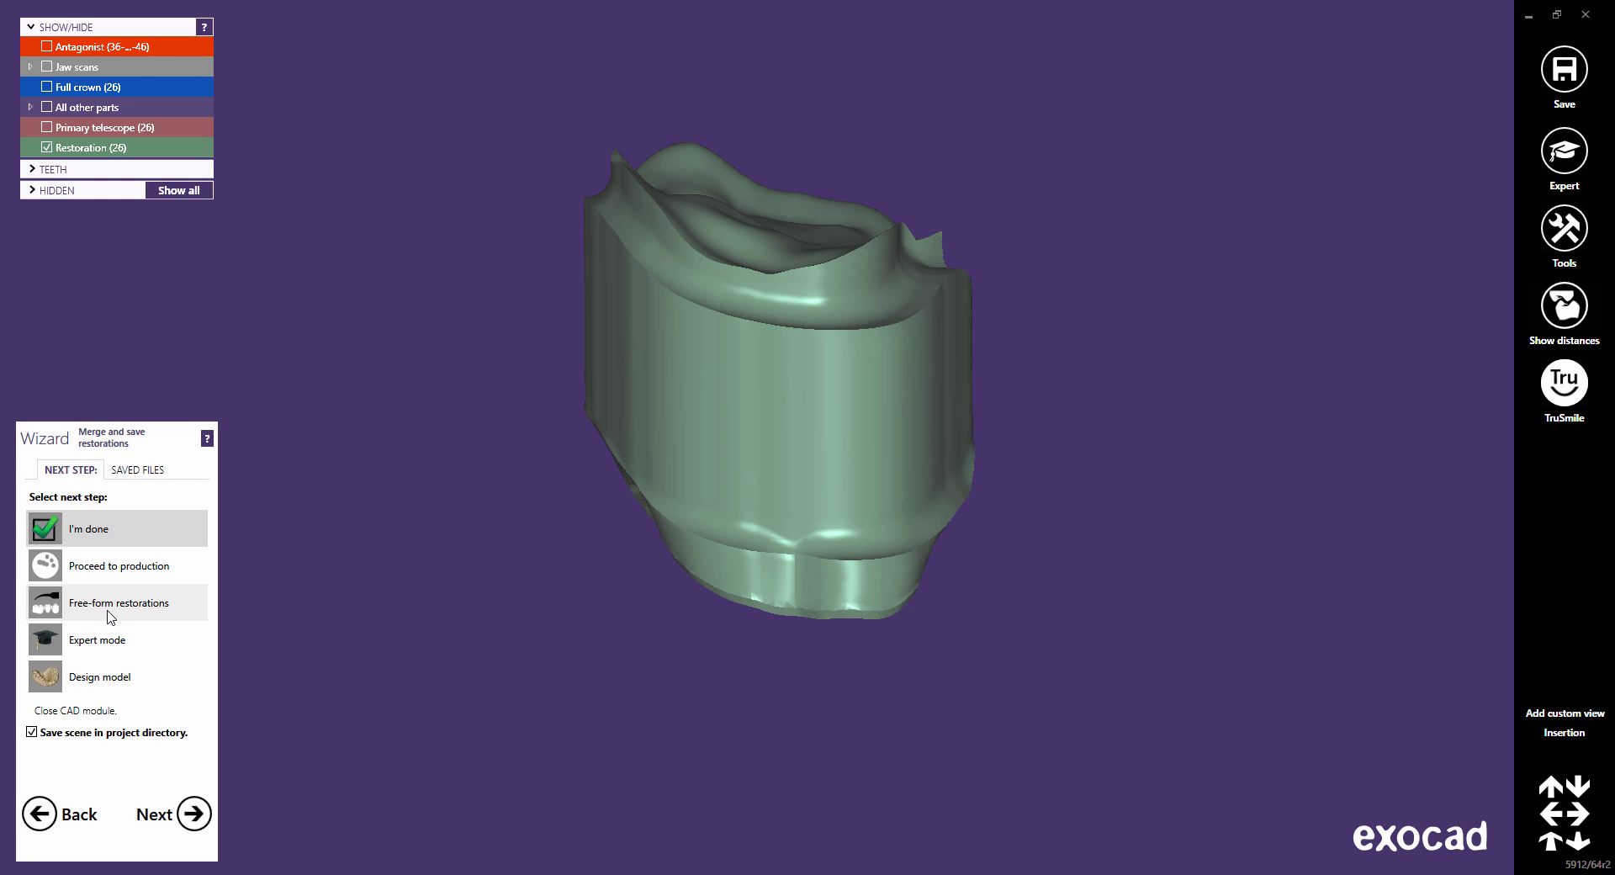
pyautogui.click(108, 614)
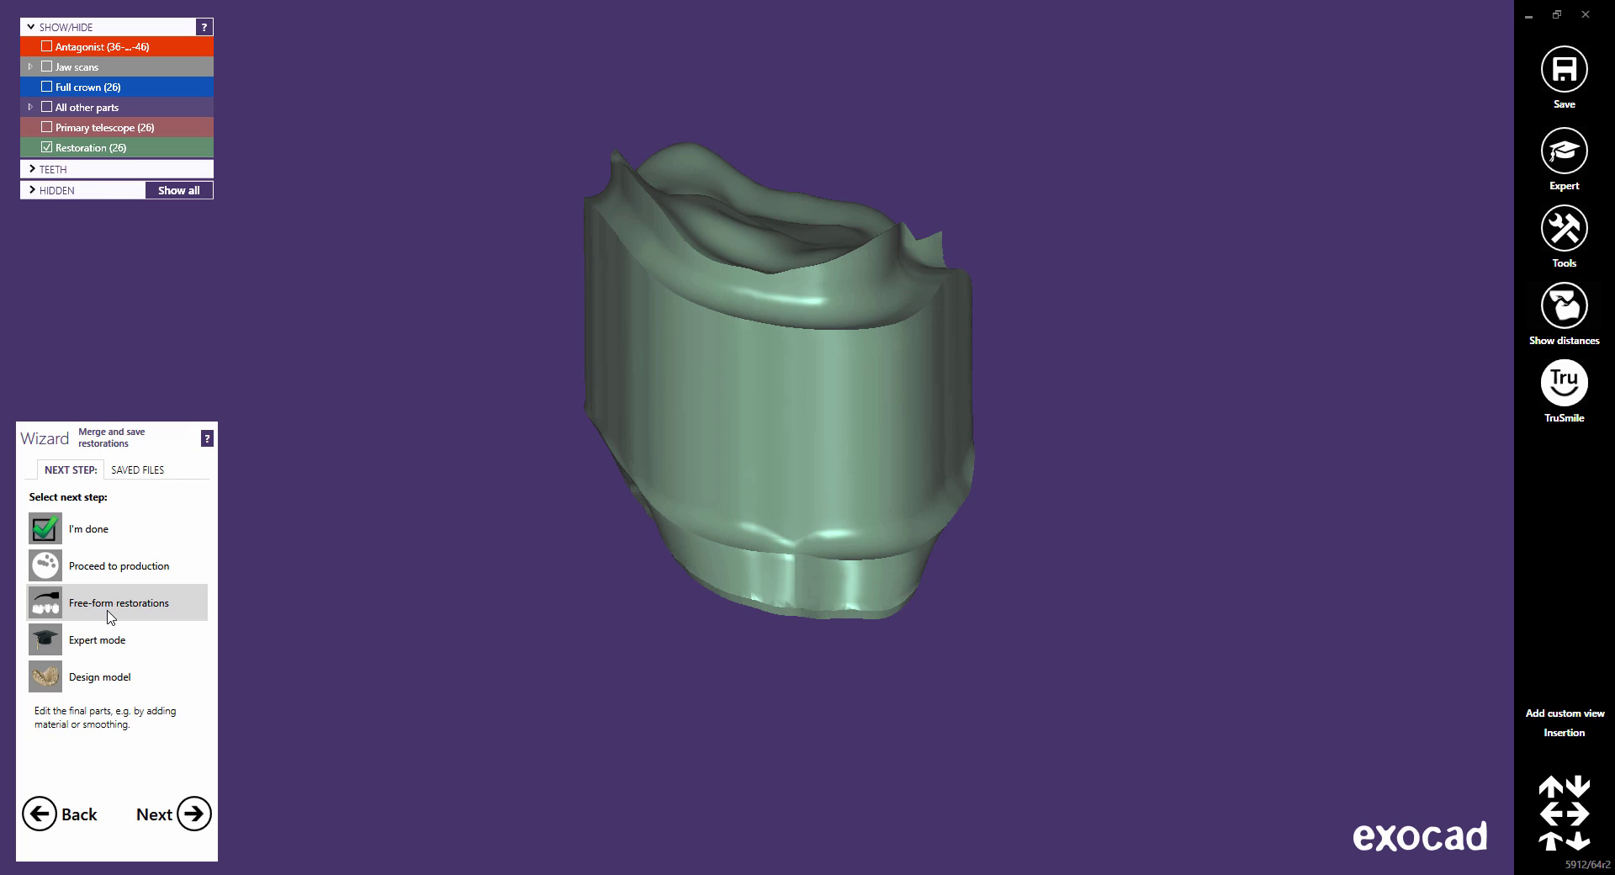
pyautogui.click(194, 814)
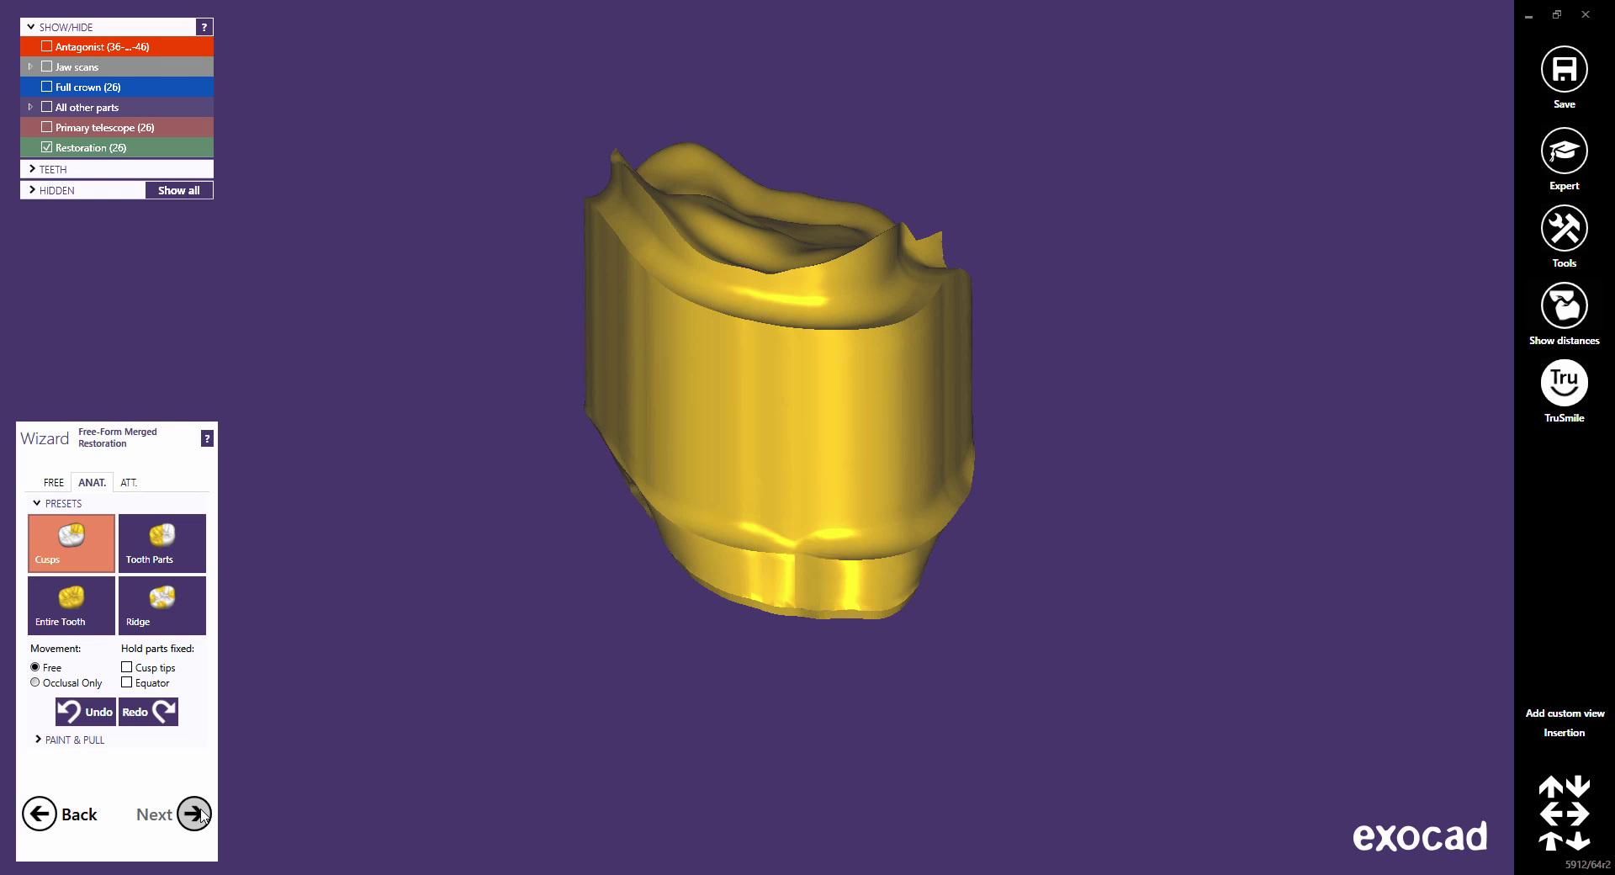
# Step: Smooth the crease junction and right lower margin using the FREE tab's Smooth/Flatten brush
pyautogui.moveTo(837, 417)
pyautogui.mouseDown(button='right')
pyautogui.moveTo(908, 547)
pyautogui.moveTo(945, 541)
pyautogui.mouseUp(button='right')
pyautogui.scroll(2, 967, 526)
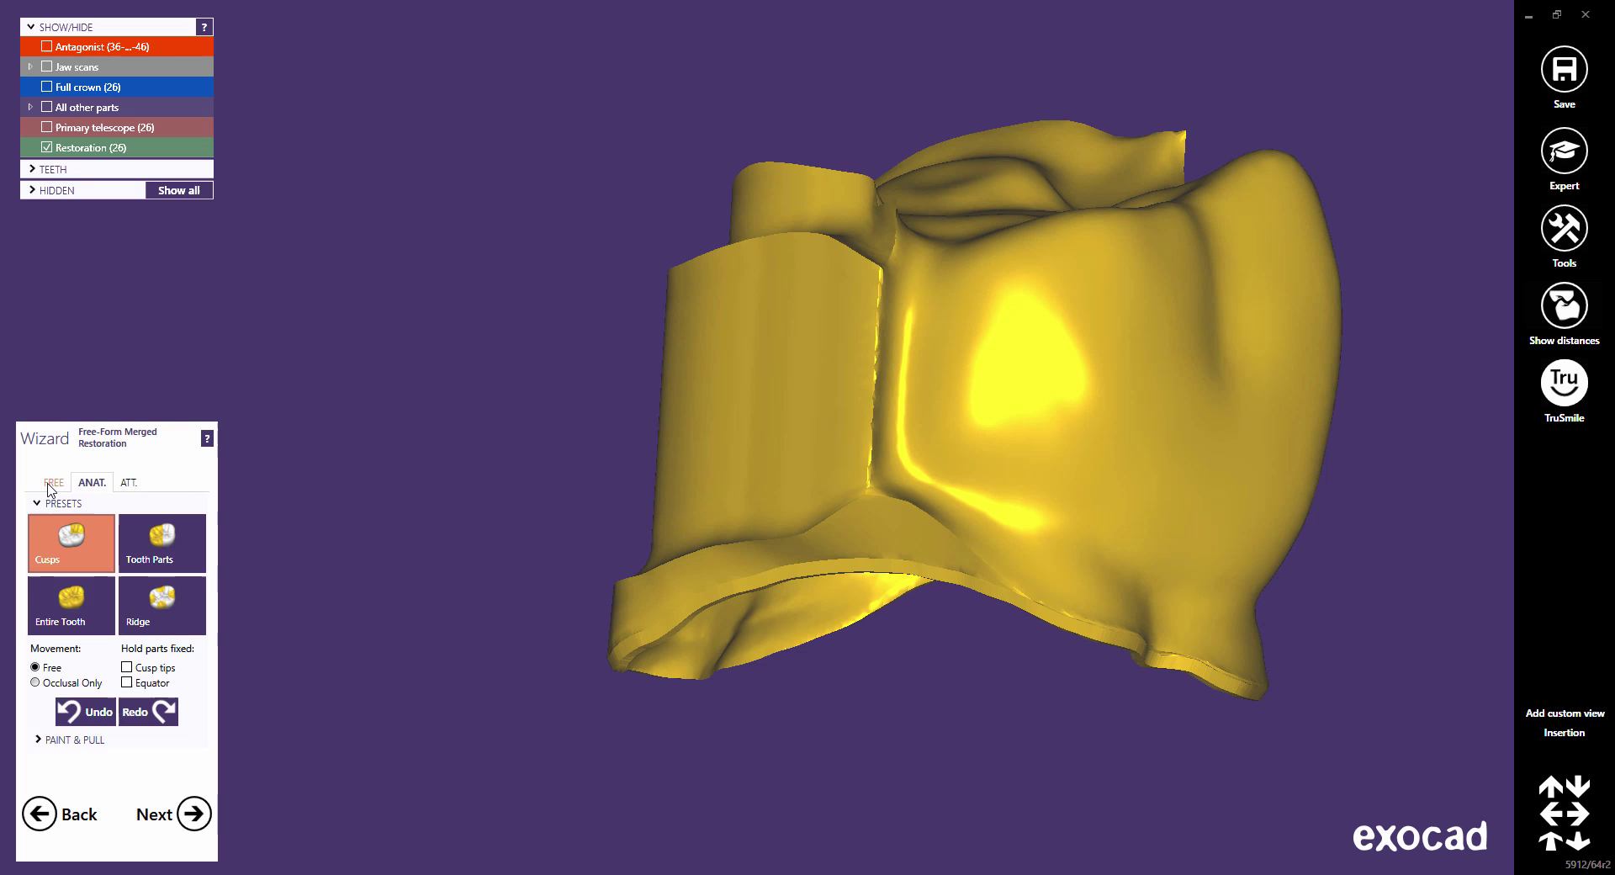
pyautogui.click(50, 486)
pyautogui.click(165, 549)
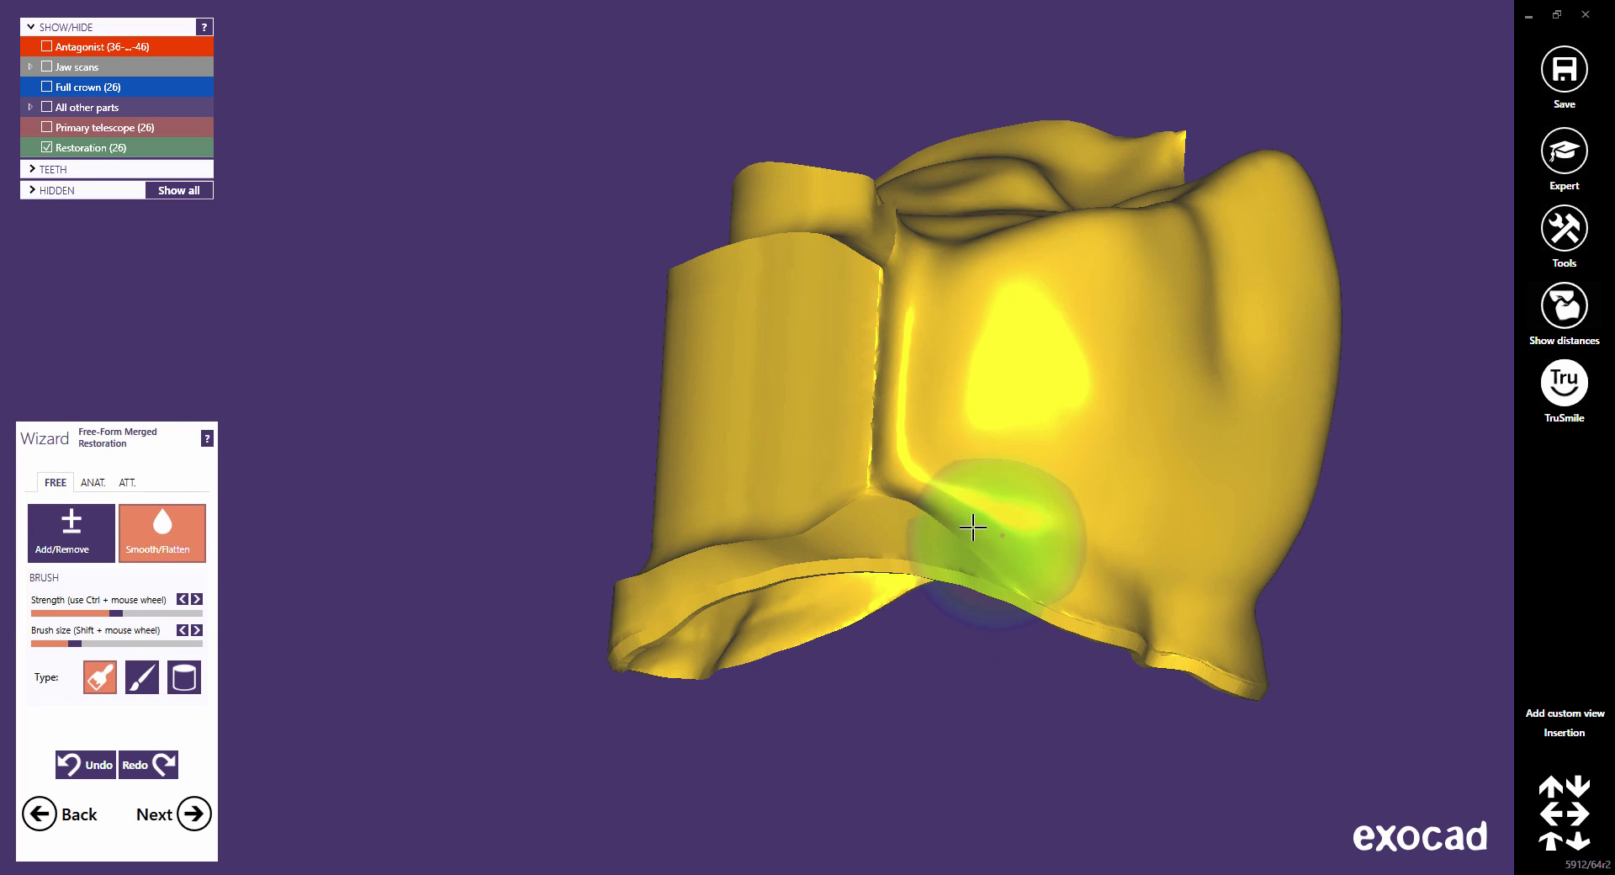
pyautogui.scroll(3, 942, 525)
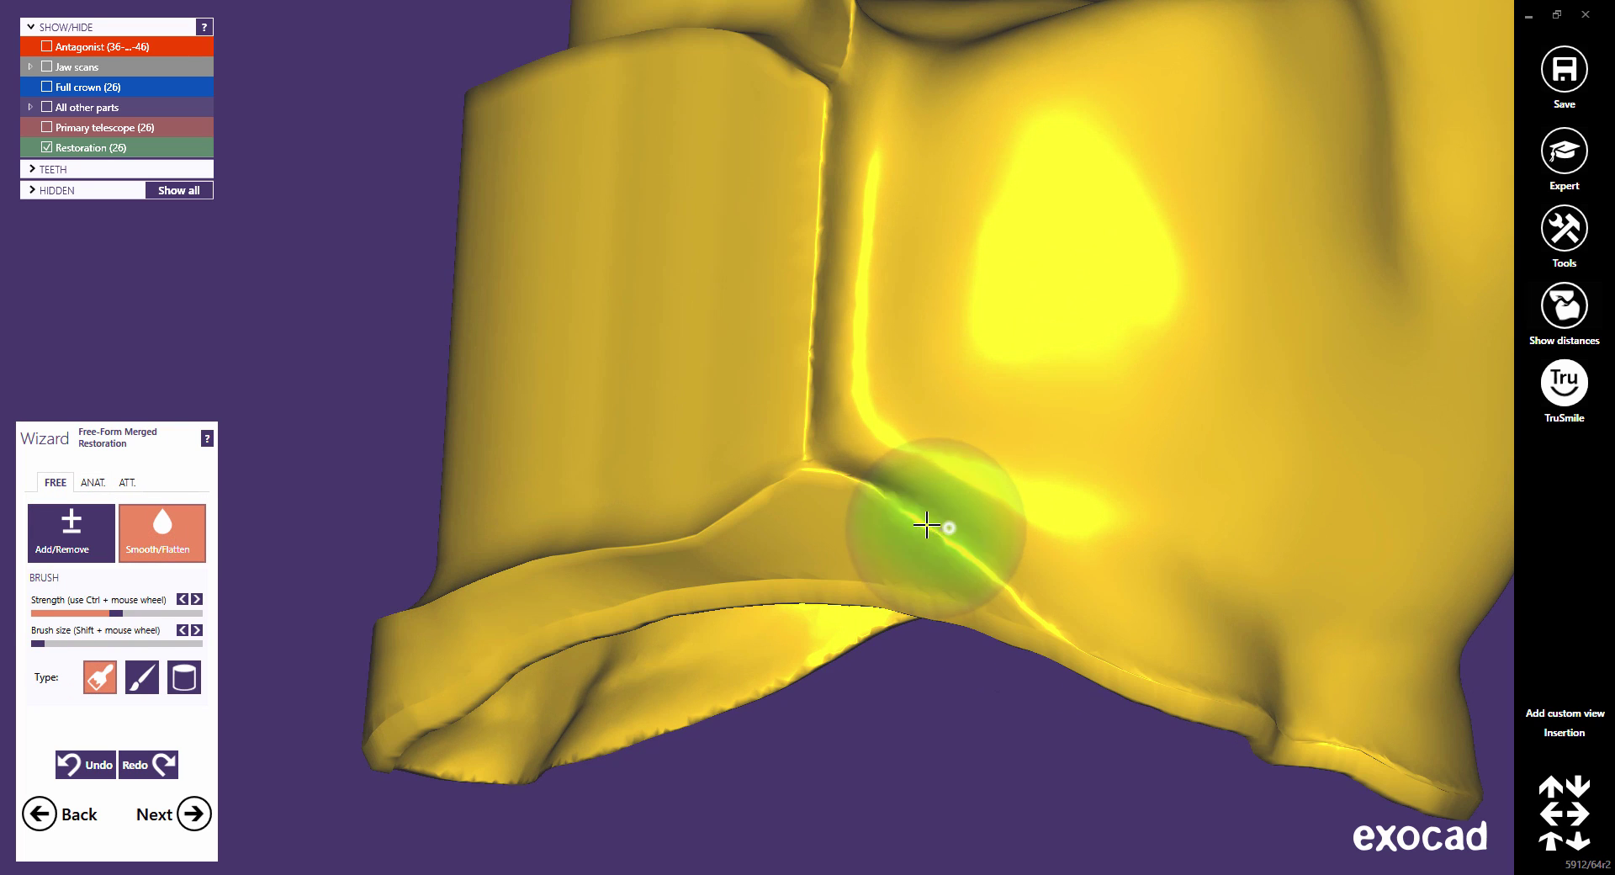
pyautogui.moveTo(993, 584); pyautogui.dragTo(1004, 547)
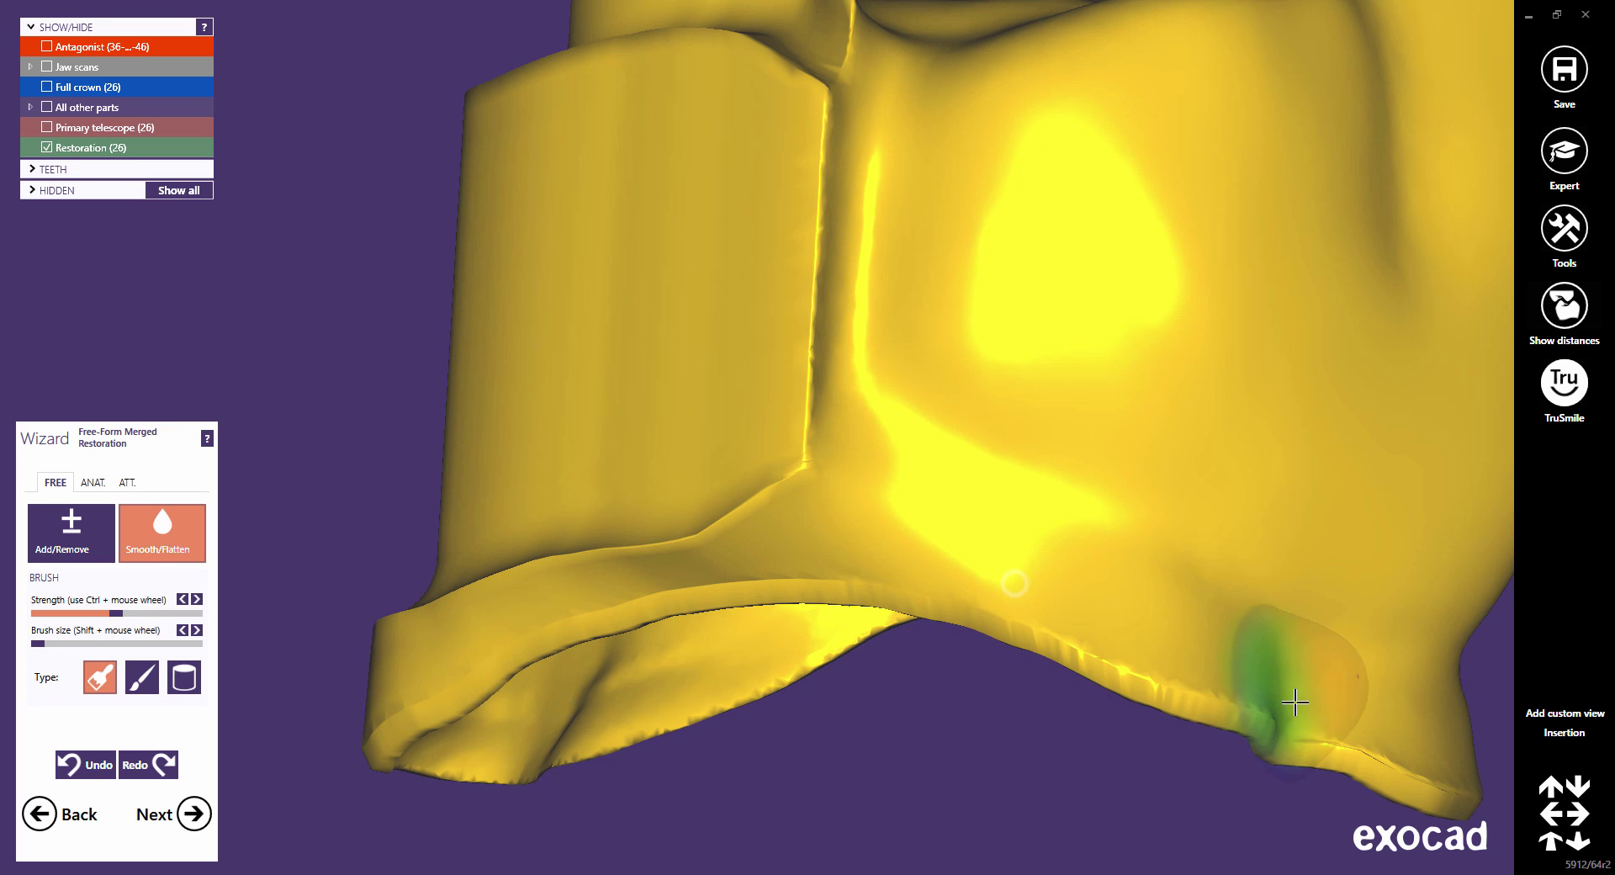
pyautogui.moveTo(1438, 763); pyautogui.dragTo(1278, 553, button='right')
pyautogui.scroll(-3, 1038, 389)
# Step: Smooth the inner wall, round off the sharp notch tip, and smooth the left margin
pyautogui.moveTo(1038, 389); pyautogui.dragTo(1042, 389, button='right')
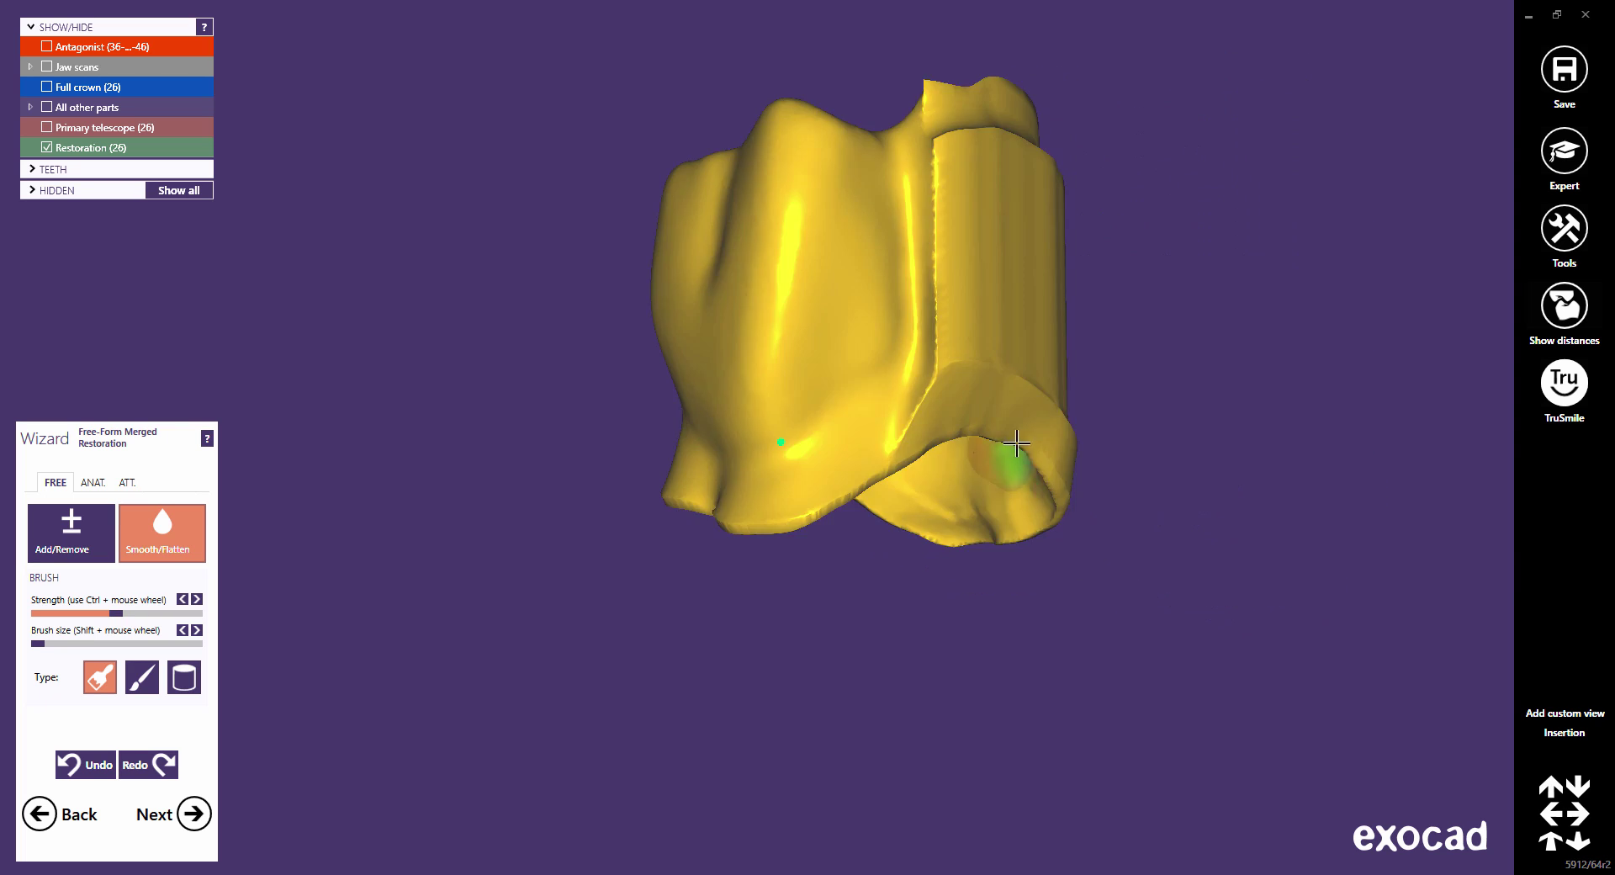
pyautogui.moveTo(1013, 457)
pyautogui.mouseDown(button='right')
pyautogui.moveTo(1002, 444)
pyautogui.moveTo(991, 458)
pyautogui.mouseUp(button='right')
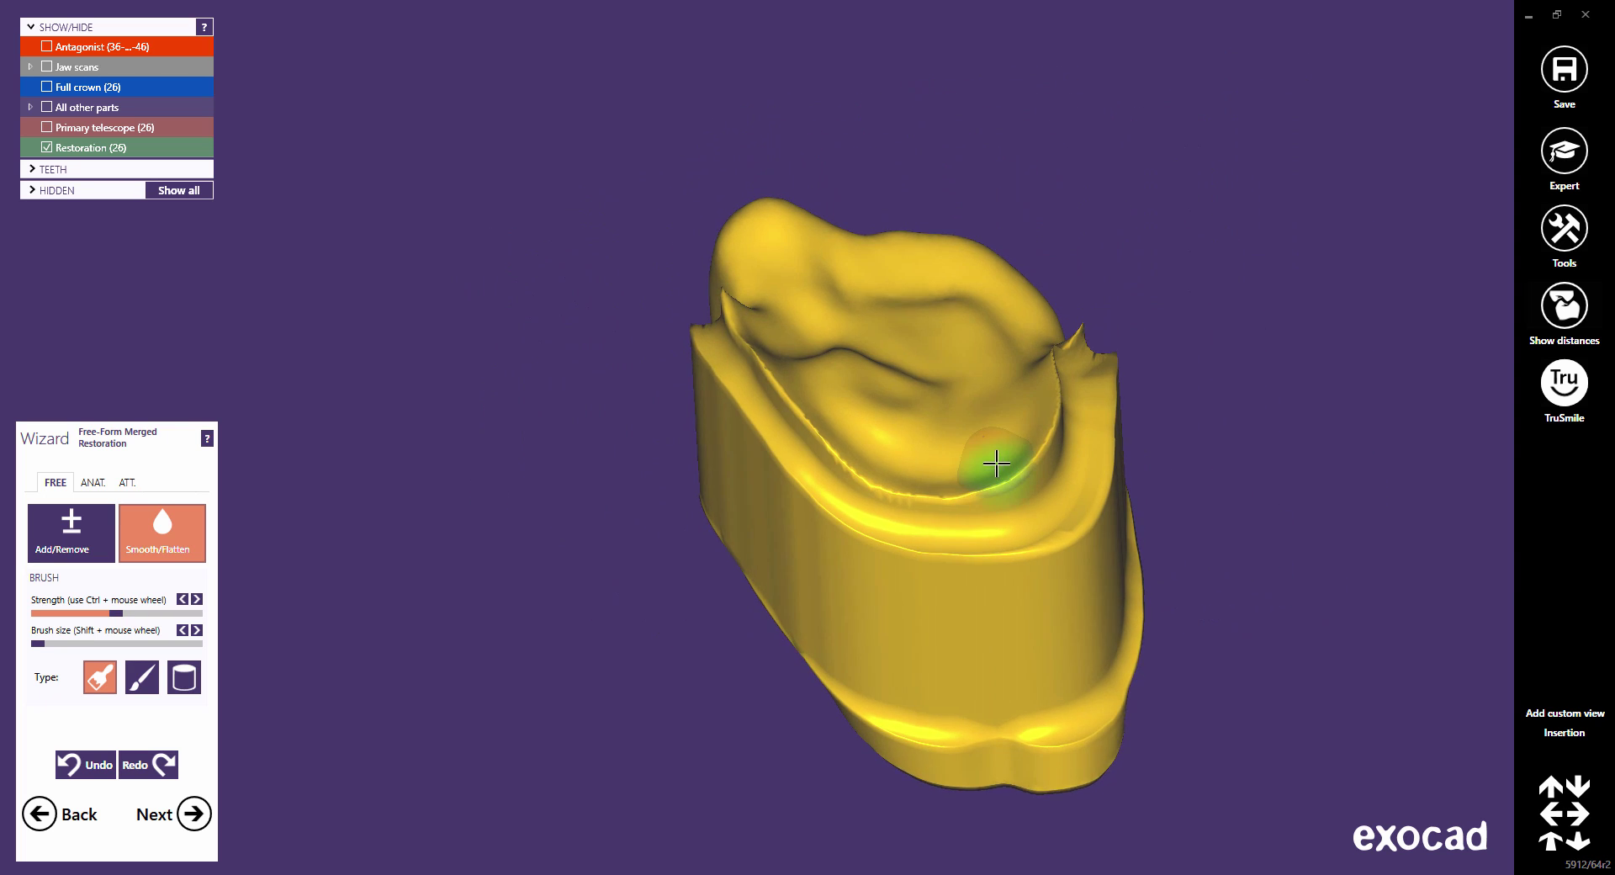
pyautogui.scroll(2, 991, 458)
pyautogui.scroll(3, 1045, 375)
pyautogui.keyDown('ctrl'); pyautogui.scroll(-1, 1069, 298); pyautogui.keyUp('ctrl')
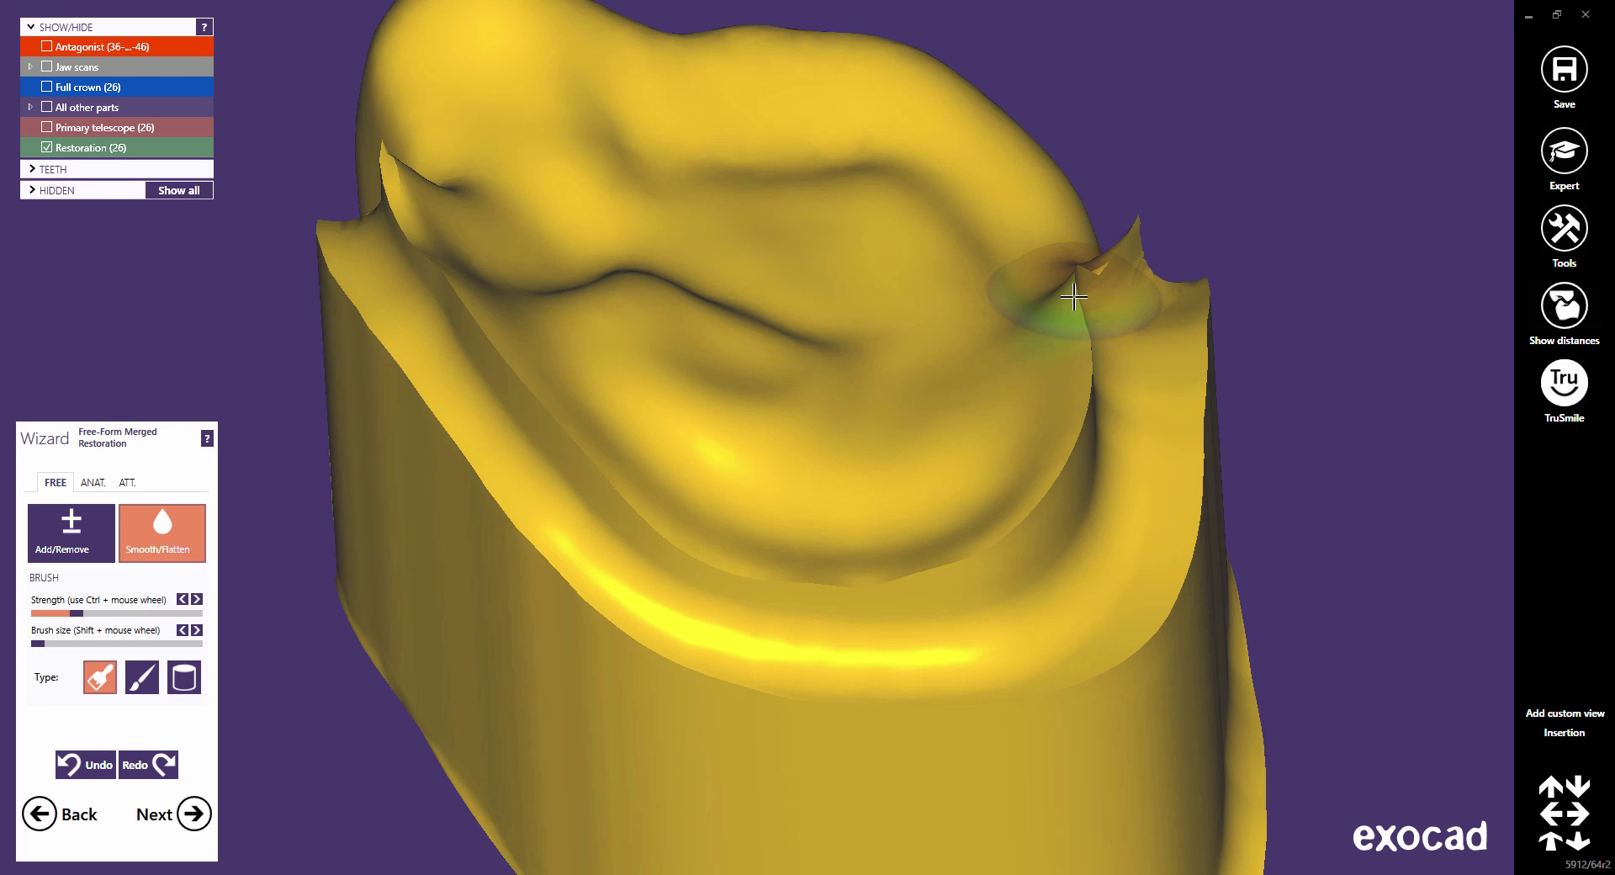
pyautogui.moveTo(1073, 296)
pyautogui.mouseDown()
pyautogui.moveTo(1031, 487)
pyautogui.moveTo(954, 544)
pyautogui.moveTo(822, 548)
pyautogui.moveTo(613, 450)
pyautogui.moveTo(440, 234)
pyautogui.moveTo(432, 162)
pyautogui.moveTo(512, 350)
pyautogui.mouseUp()
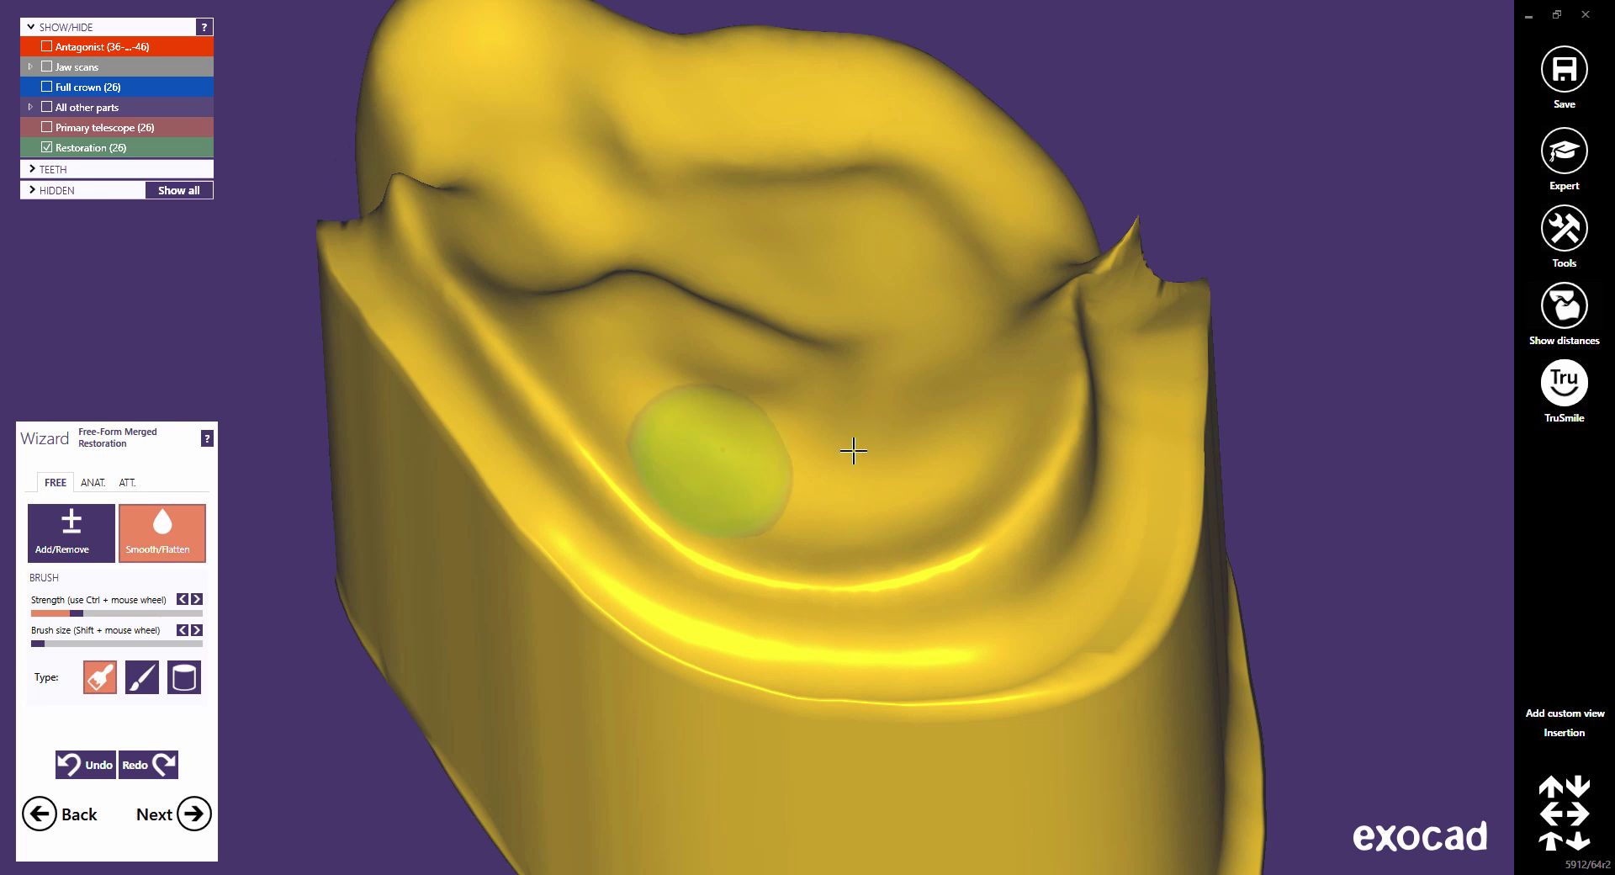
pyautogui.moveTo(853, 450)
pyautogui.mouseDown()
pyautogui.moveTo(1099, 288)
pyautogui.moveTo(1110, 233)
pyautogui.moveTo(1045, 342)
pyautogui.moveTo(1009, 494)
pyautogui.moveTo(771, 529)
pyautogui.mouseUp()
pyautogui.scroll(-3, 815, 501)
pyautogui.scroll(-3, 739, 566)
pyautogui.moveTo(740, 565)
pyautogui.mouseDown(button='right')
pyautogui.moveTo(758, 565)
pyautogui.moveTo(739, 552)
pyautogui.moveTo(753, 569)
pyautogui.mouseUp(button='right')
pyautogui.moveTo(778, 801); pyautogui.dragTo(795, 622, button='right')
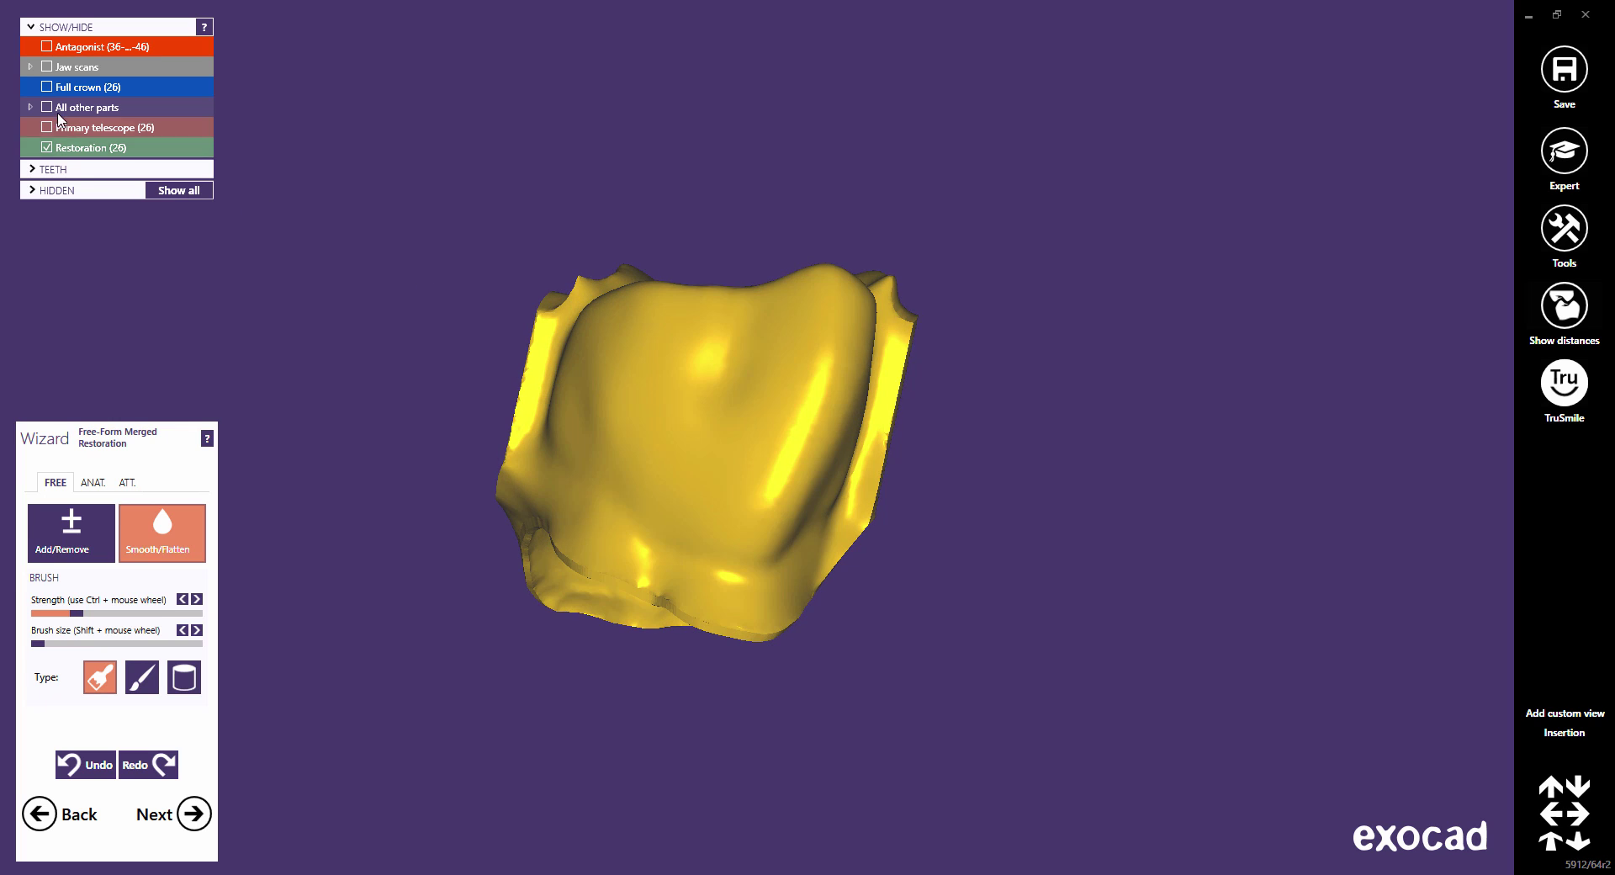
# Step: Show the jaw scans and antagonist around the tooth 26 restoration
pyautogui.click(47, 67)
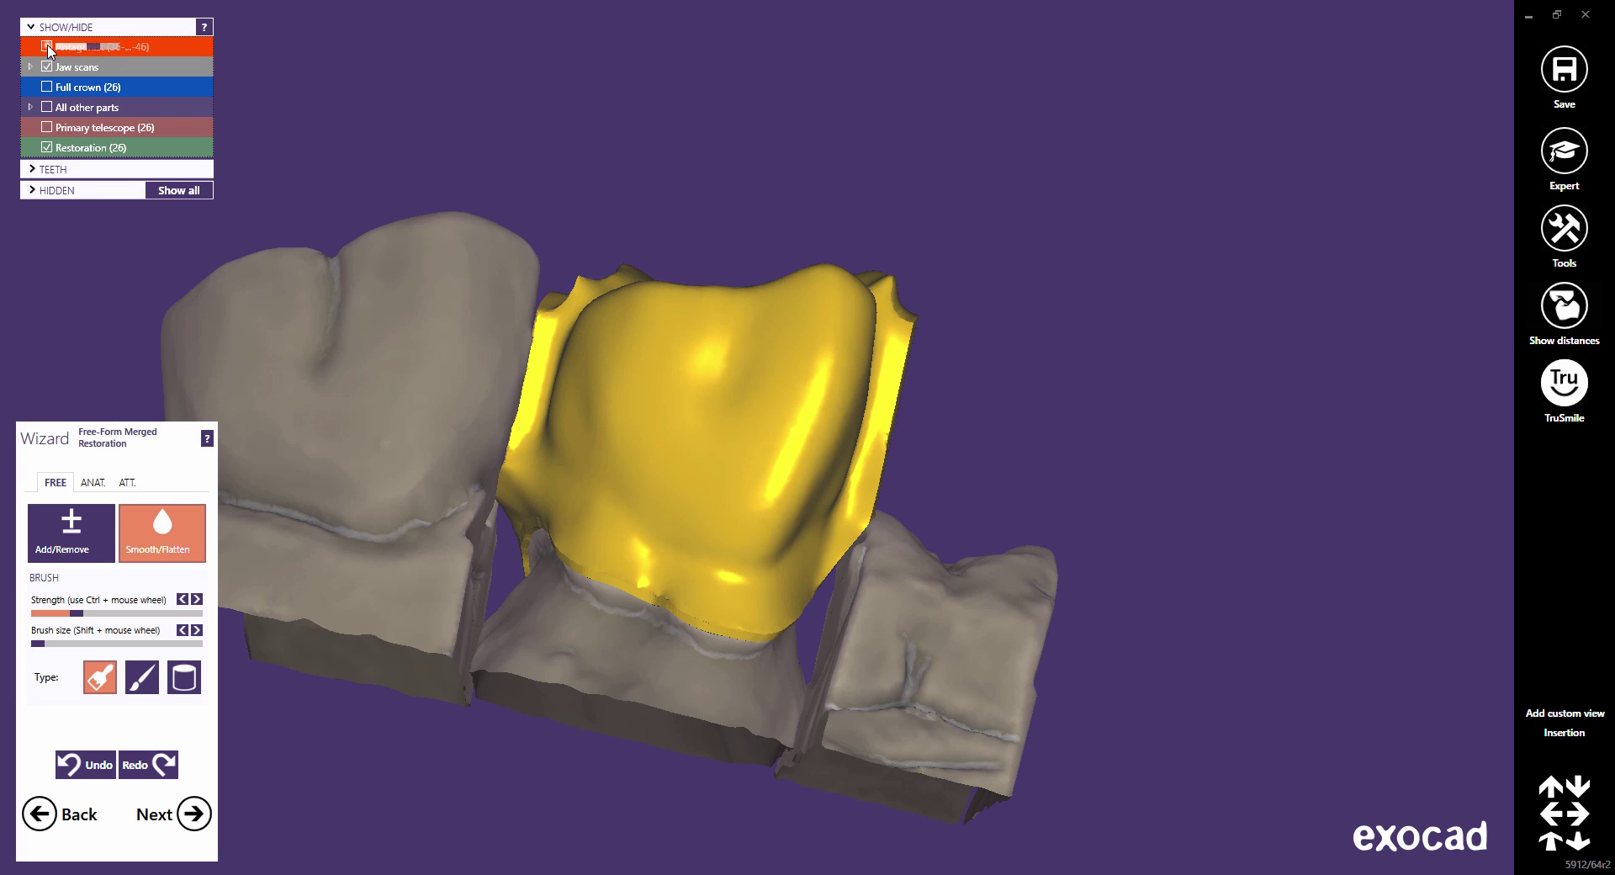
pyautogui.click(47, 46)
pyautogui.moveTo(732, 386); pyautogui.dragTo(779, 393, button='right')
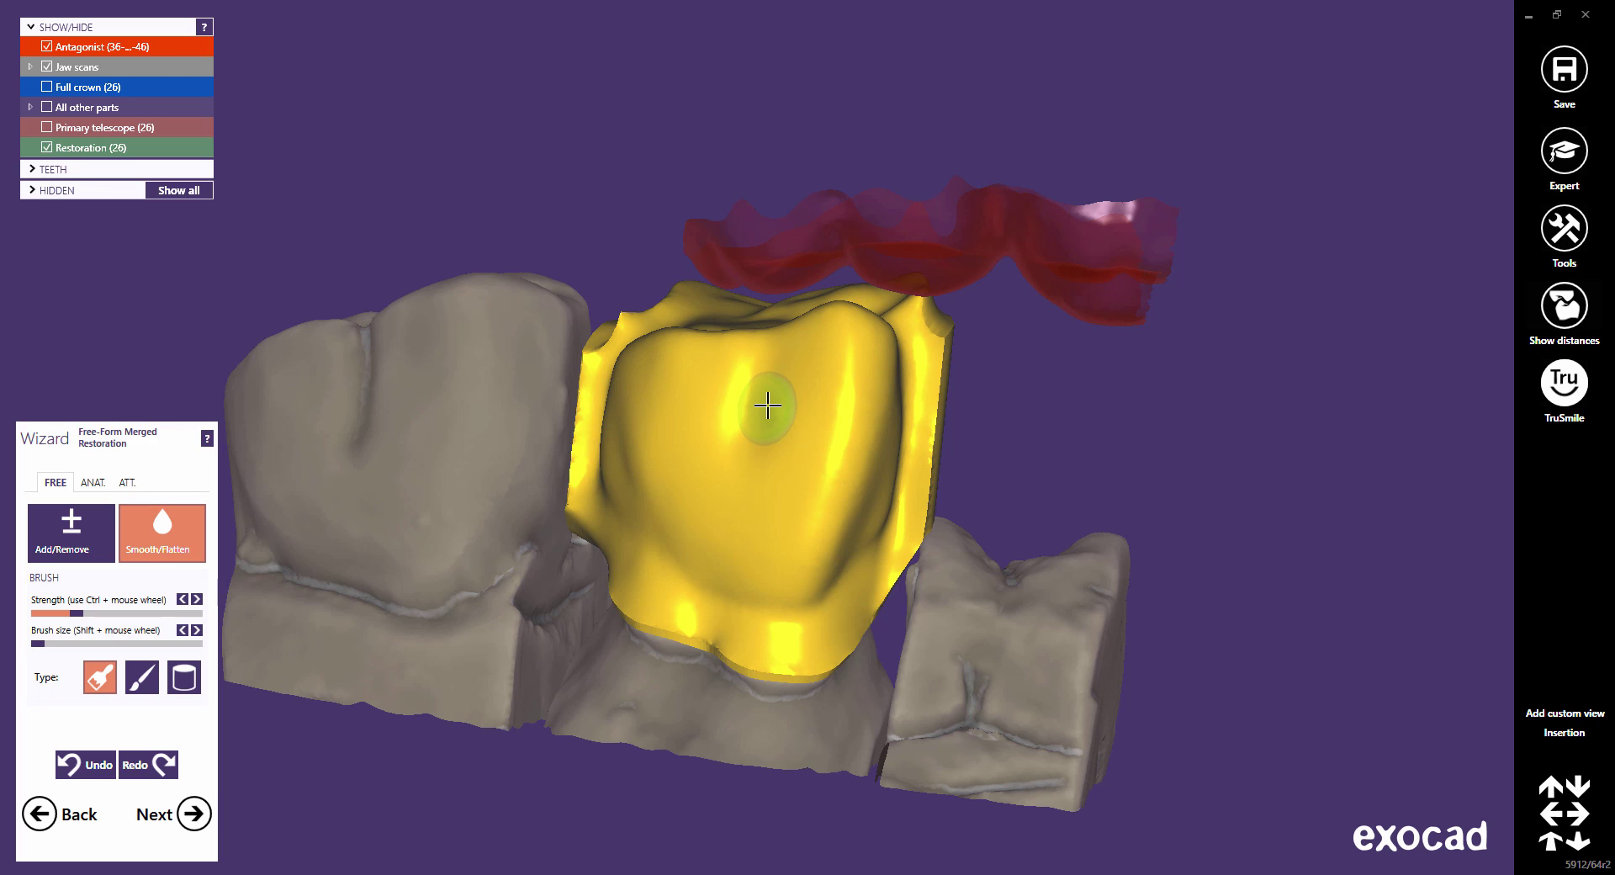
# Step: Overlay Full crown (26) semi-transparently on the restoration and rotate to review it
pyautogui.click(47, 86)
pyautogui.moveTo(118, 91); pyautogui.dragTo(95, 91)
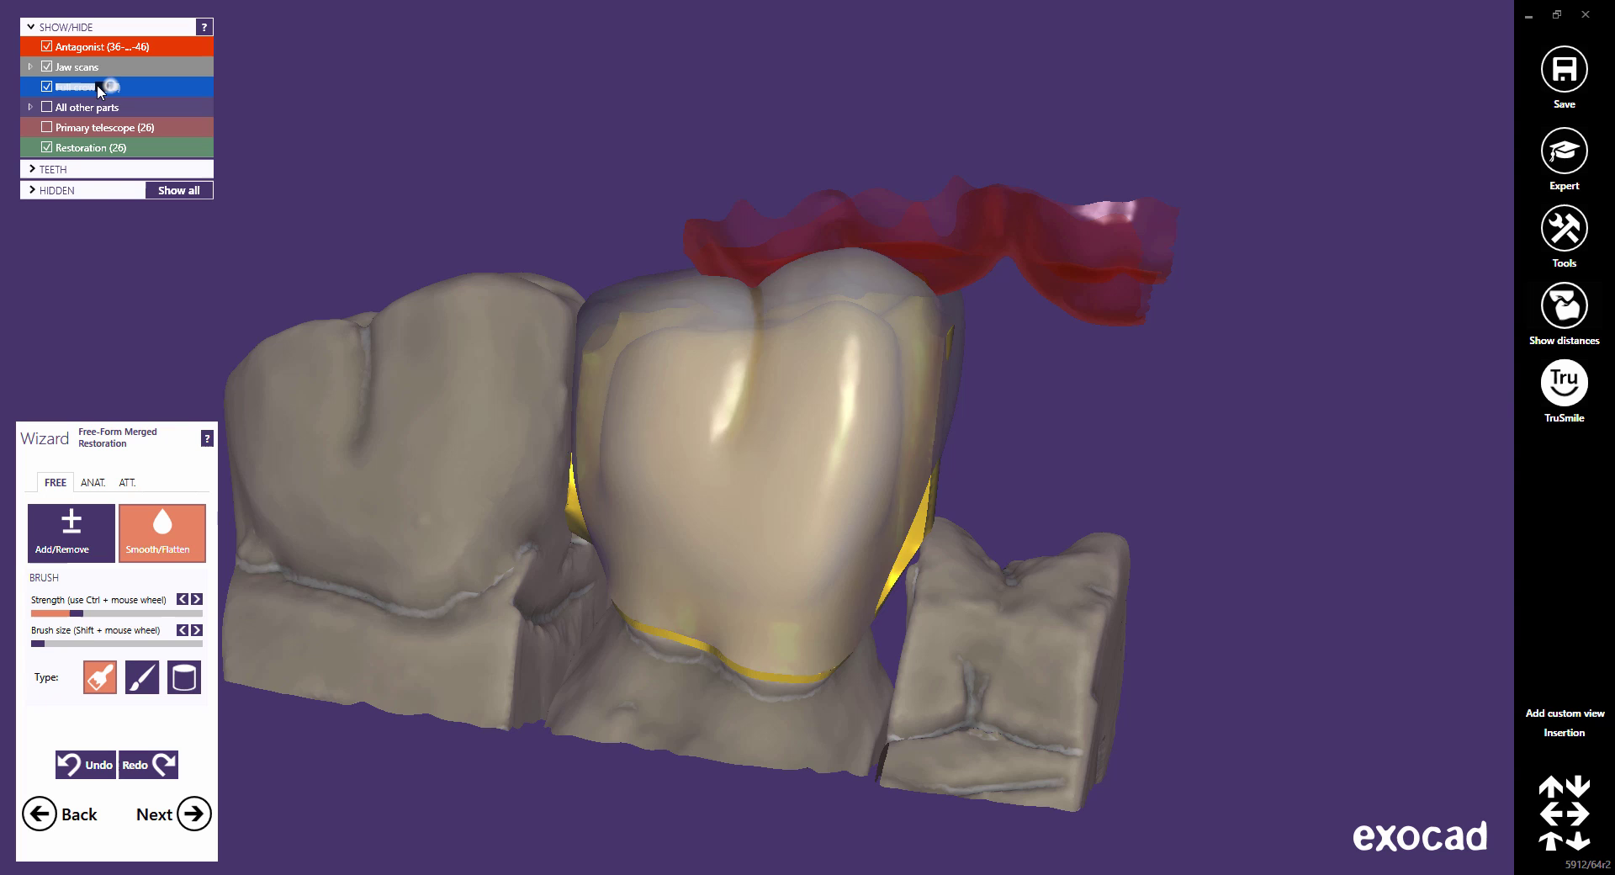
pyautogui.press('Left')
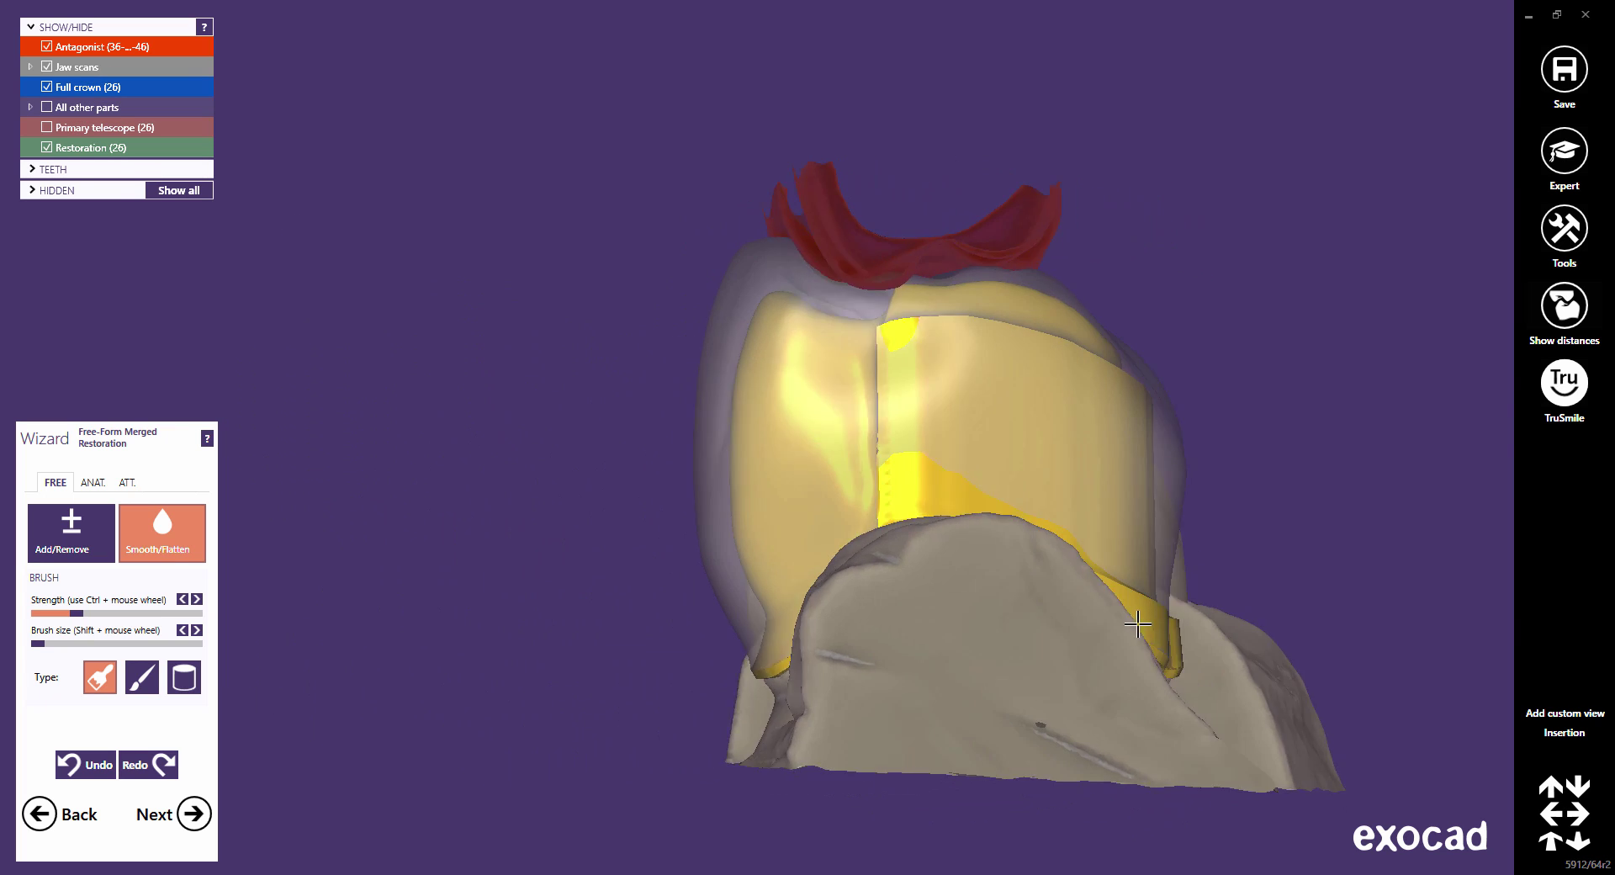
pyautogui.press('Left')
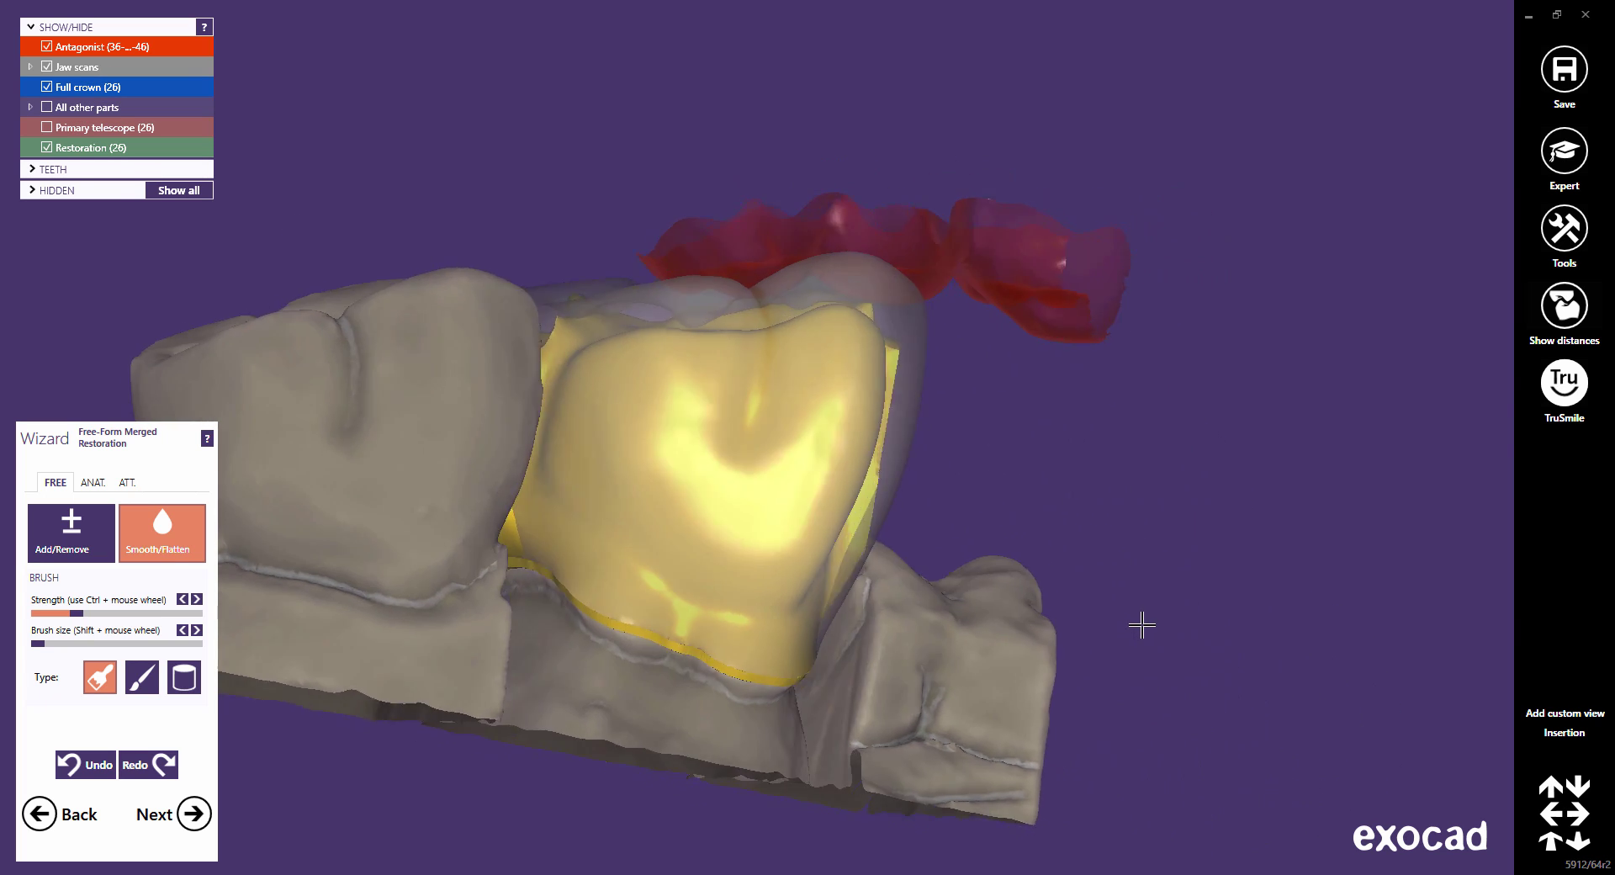
pyautogui.press('Left')
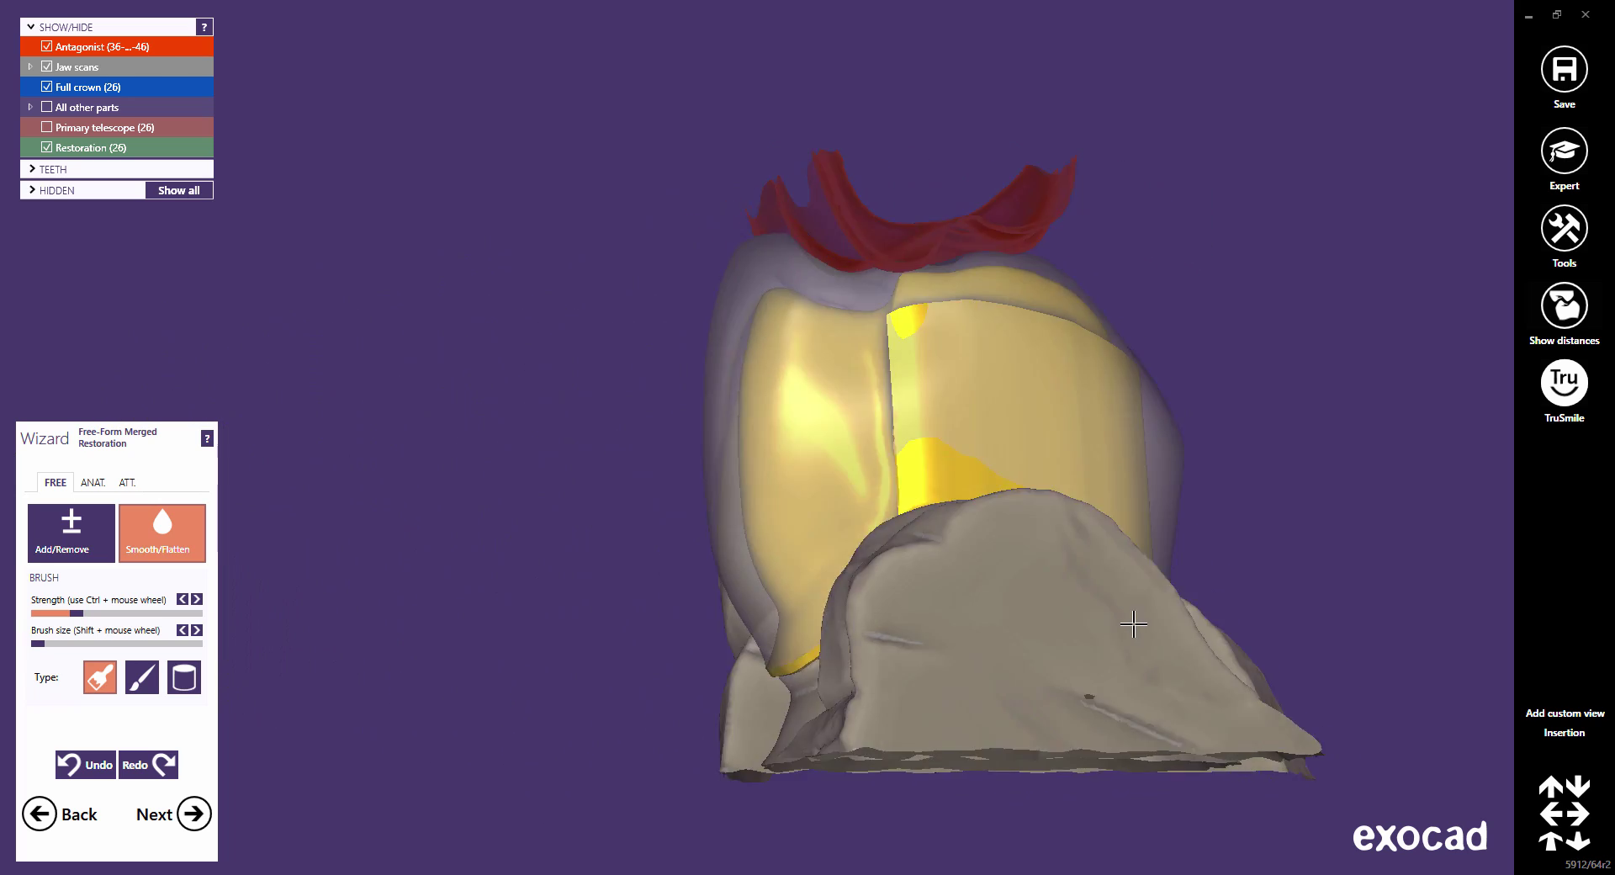
pyautogui.press('Left')
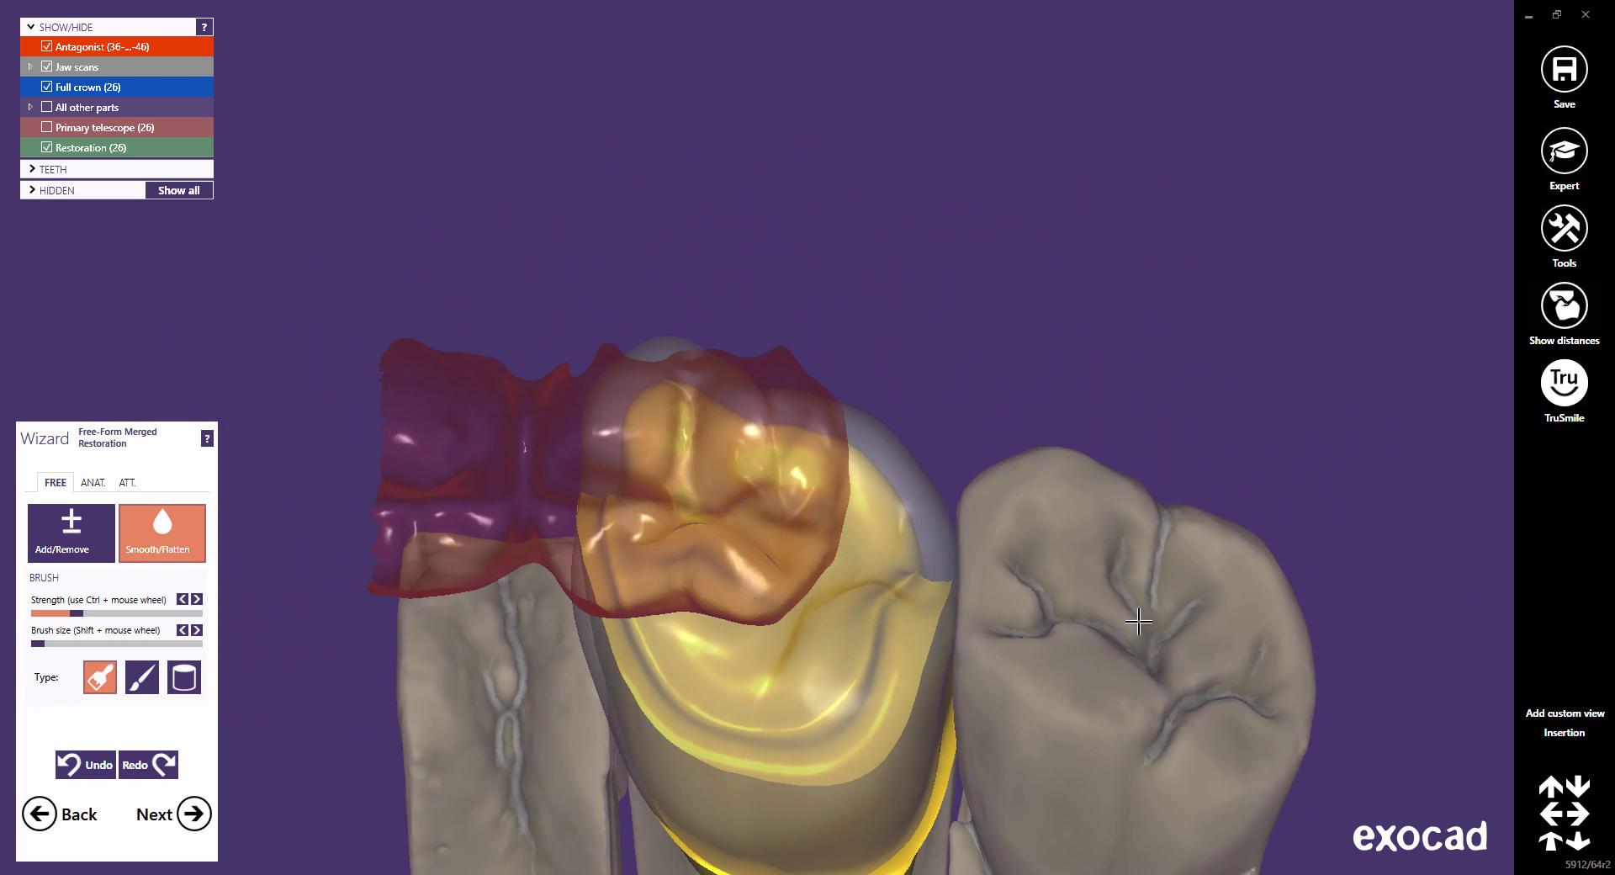
pyautogui.keyDown('ctrl'); pyautogui.moveTo(1117, 627); pyautogui.dragTo(1096, 477, button='right'); pyautogui.keyUp('ctrl')
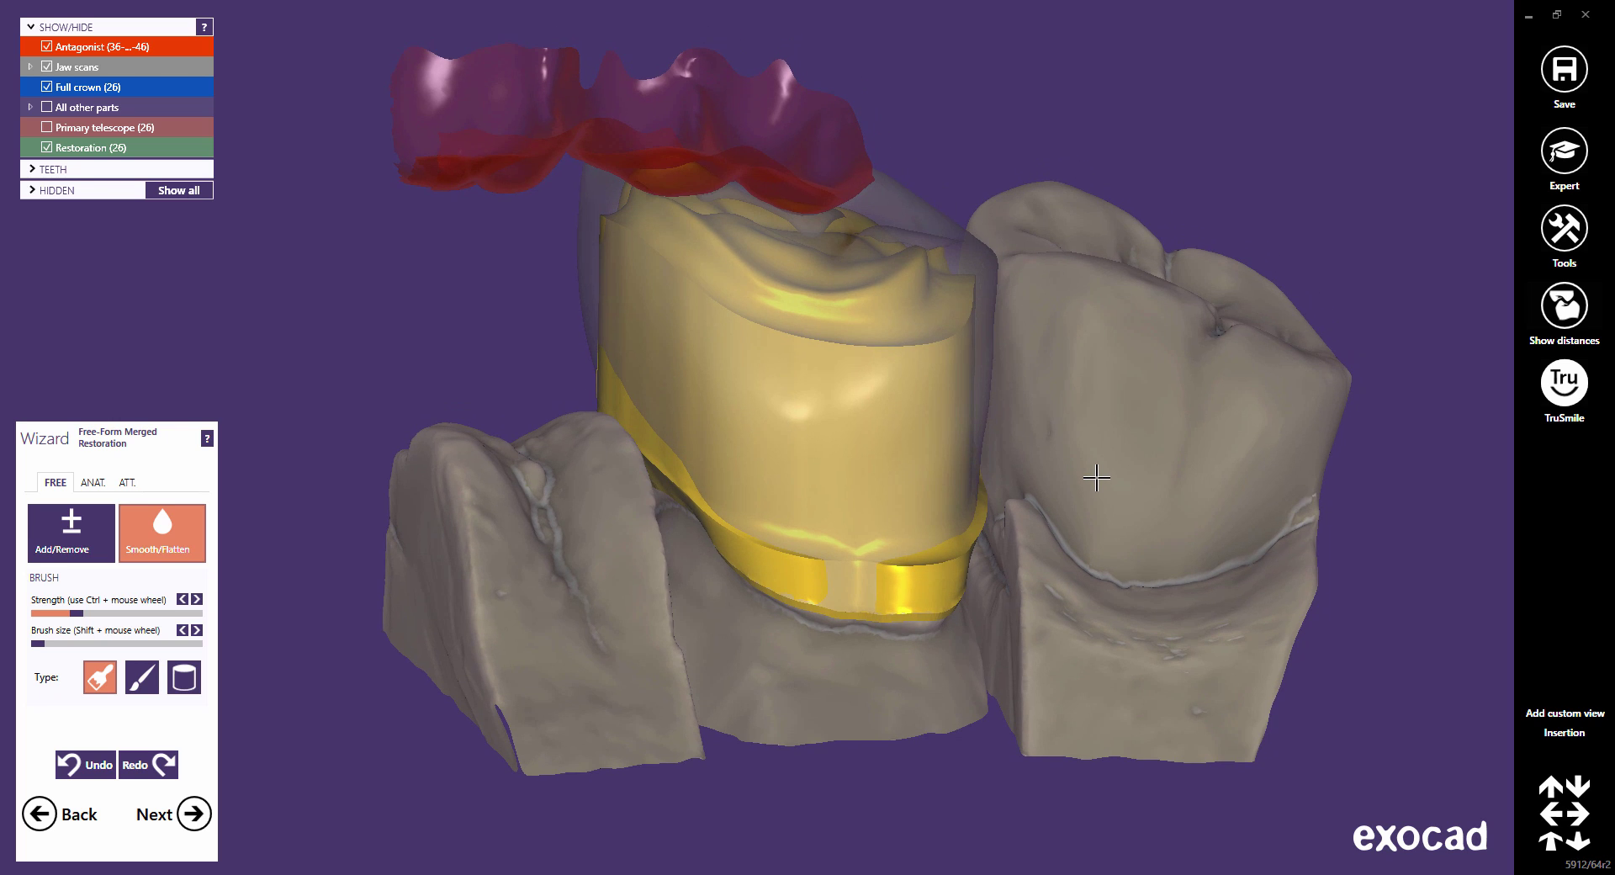
# Step: Open the ATT. attachment tools for the merged tooth 26 restoration
pyautogui.click(126, 483)
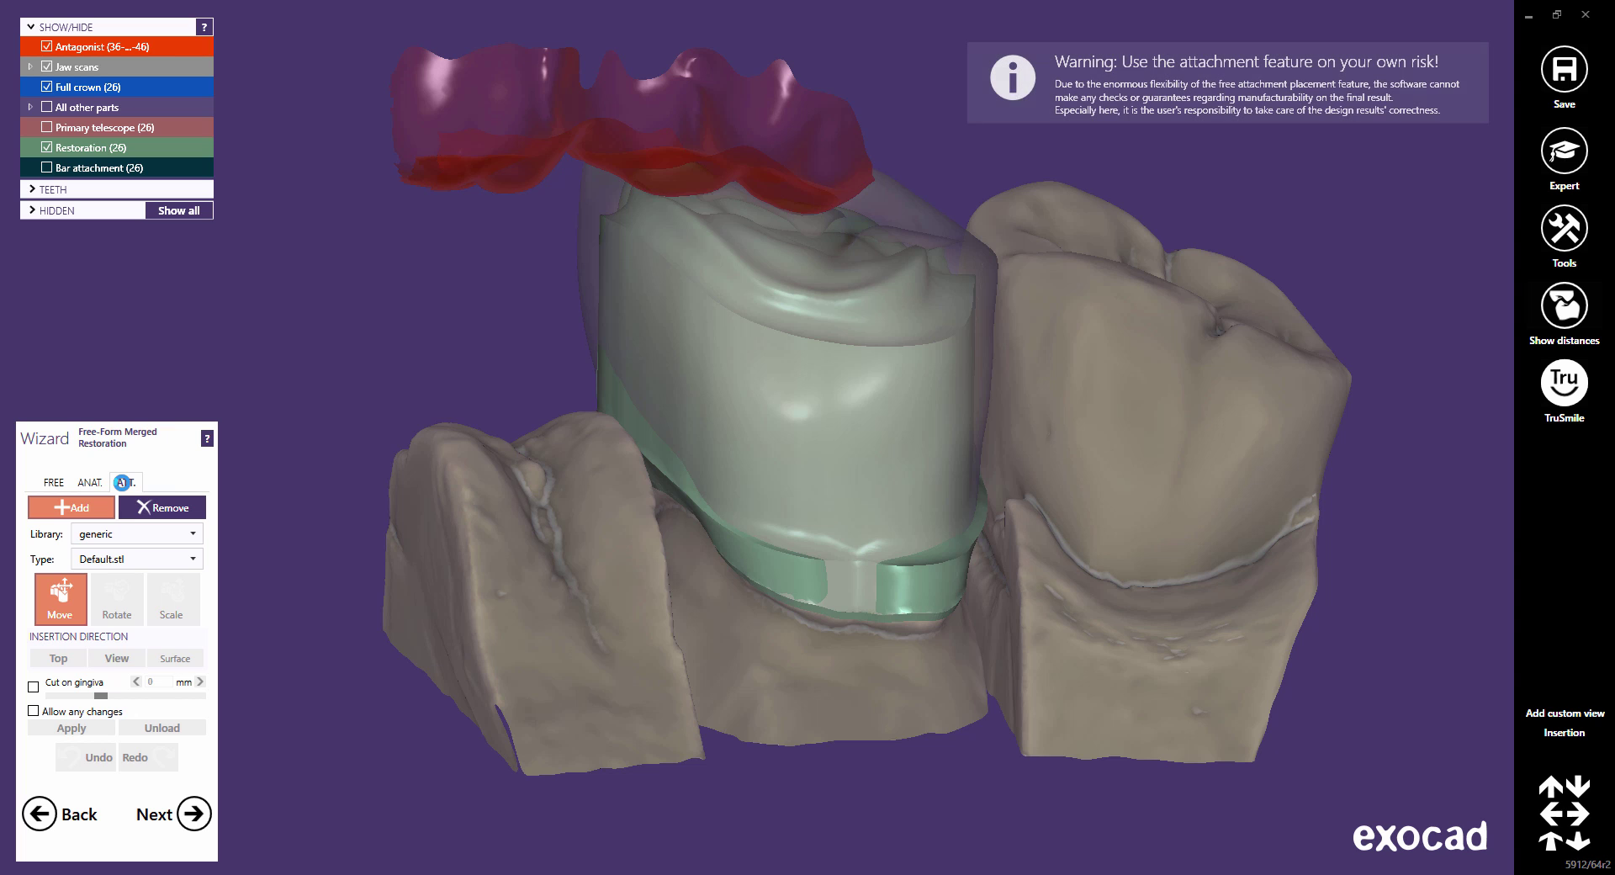